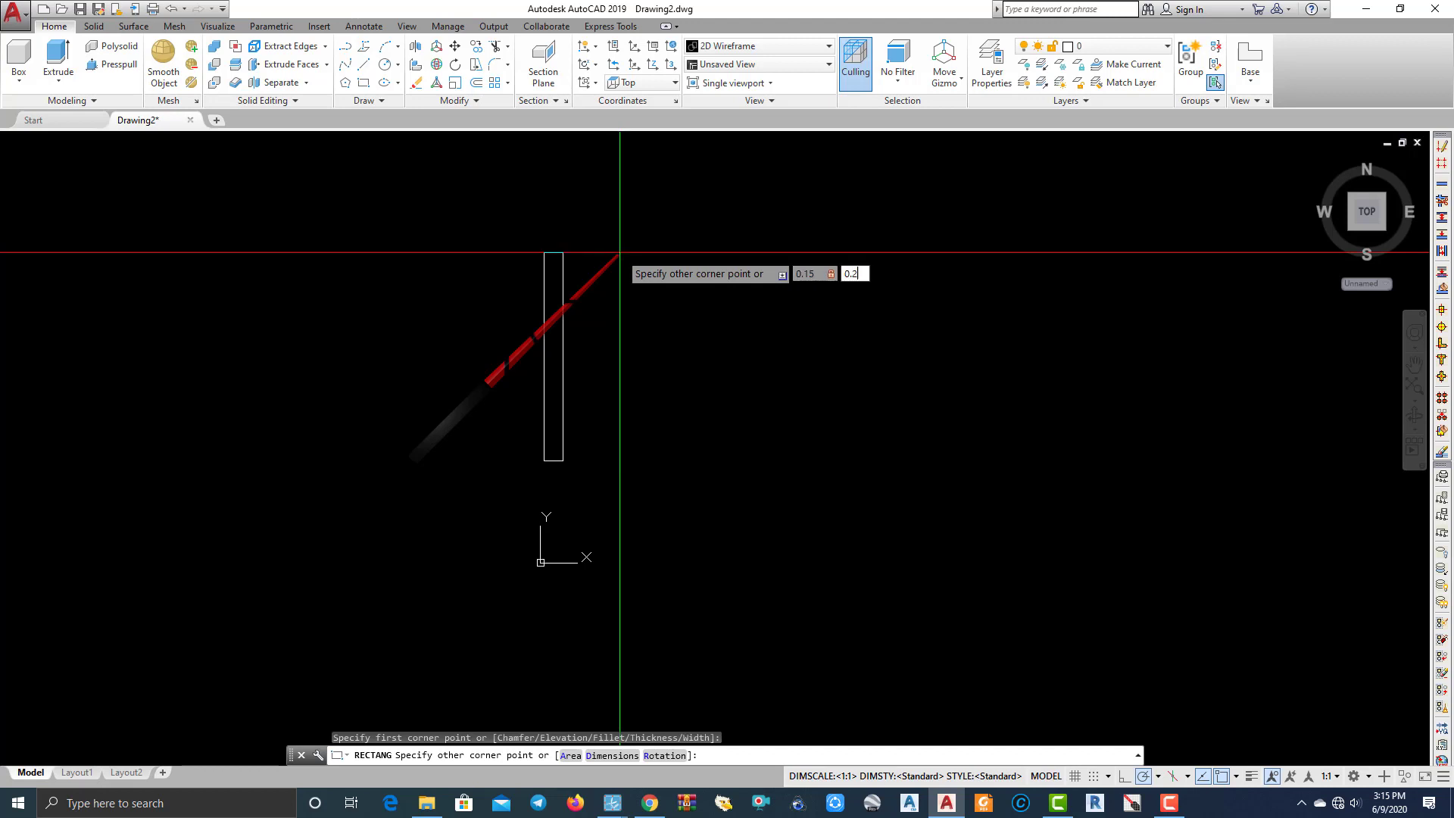
Finish the rectangle by placing its opposite corner at a relative offset of 0.15, 0.20.
key(Return)
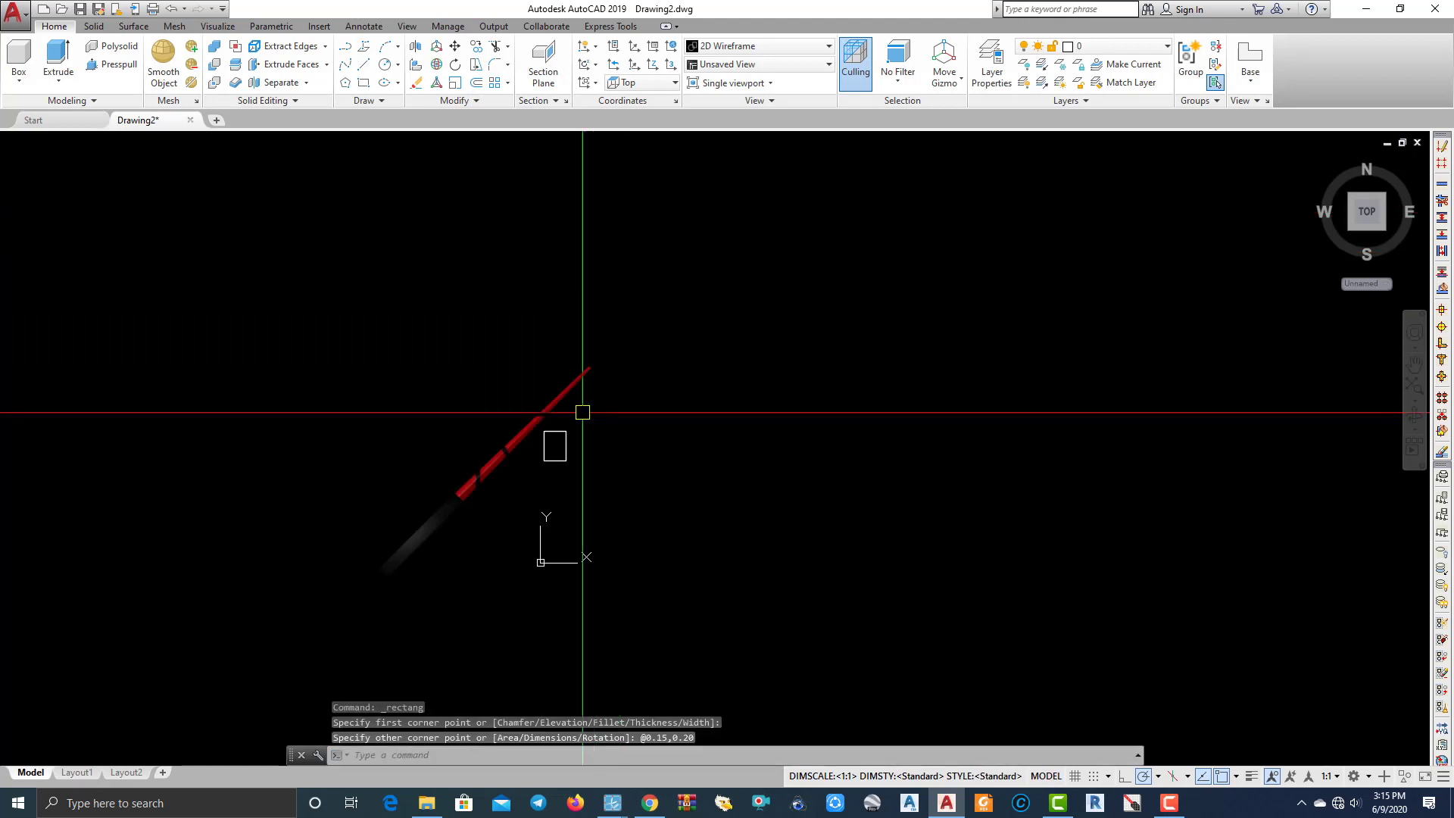
scroll(617, 371, up, 10)
scroll(538, 447, up, 2)
scroll(484, 474, down, 6)
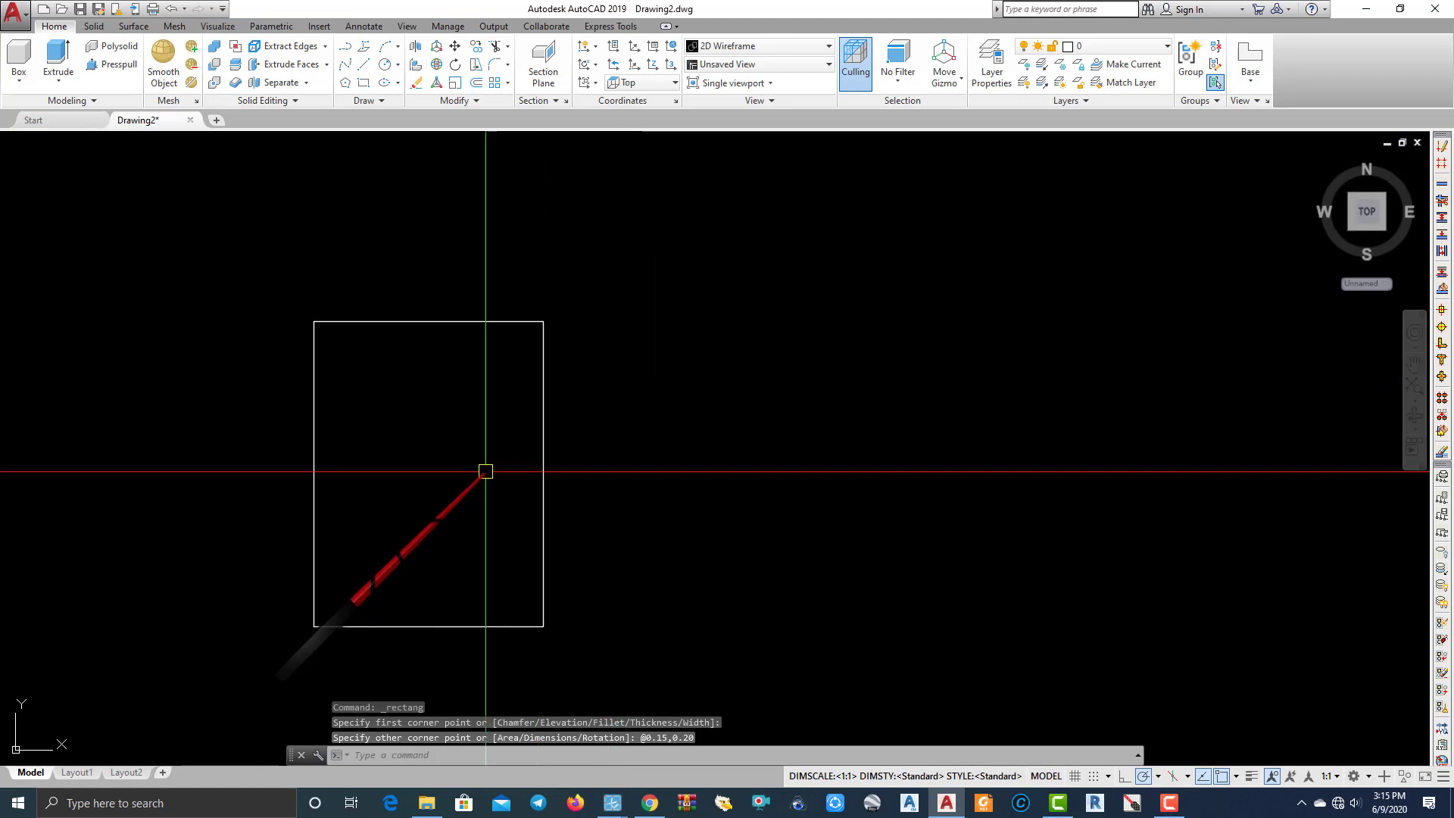
scroll(497, 430, up, 2)
middle_drag(497, 430, 526, 380)
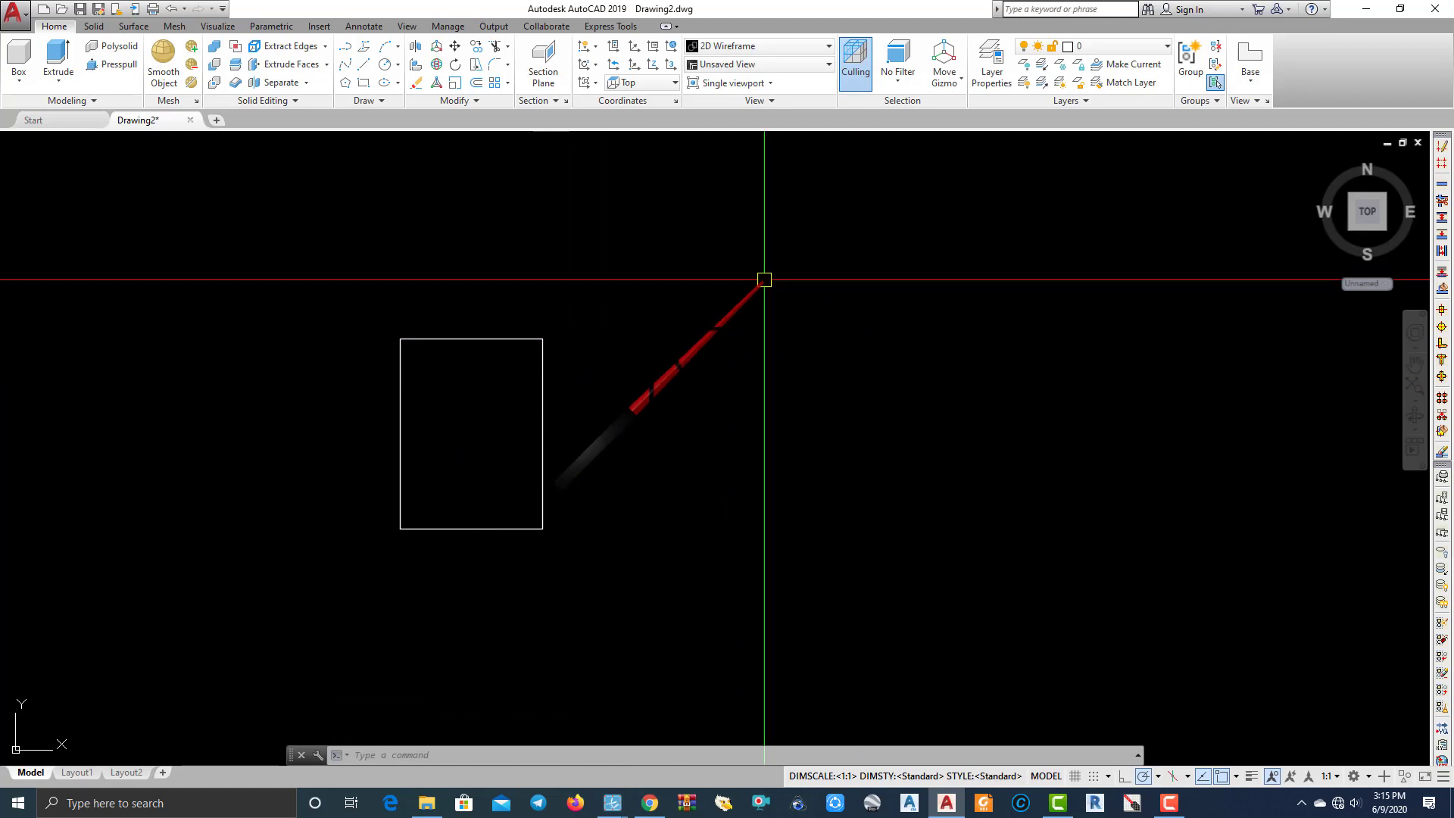
middle_drag(542, 339, 519, 389)
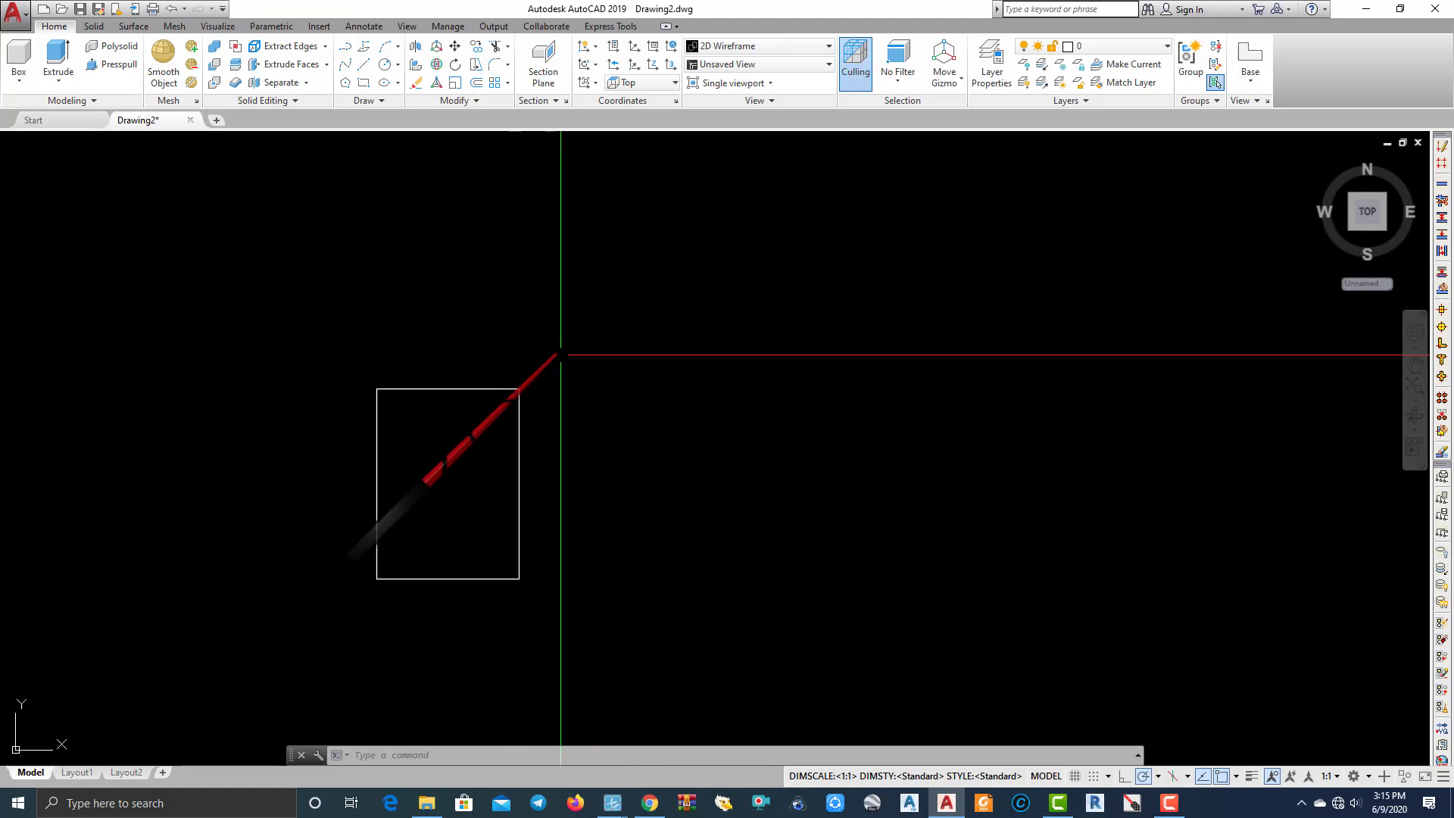
click(364, 27)
click(299, 82)
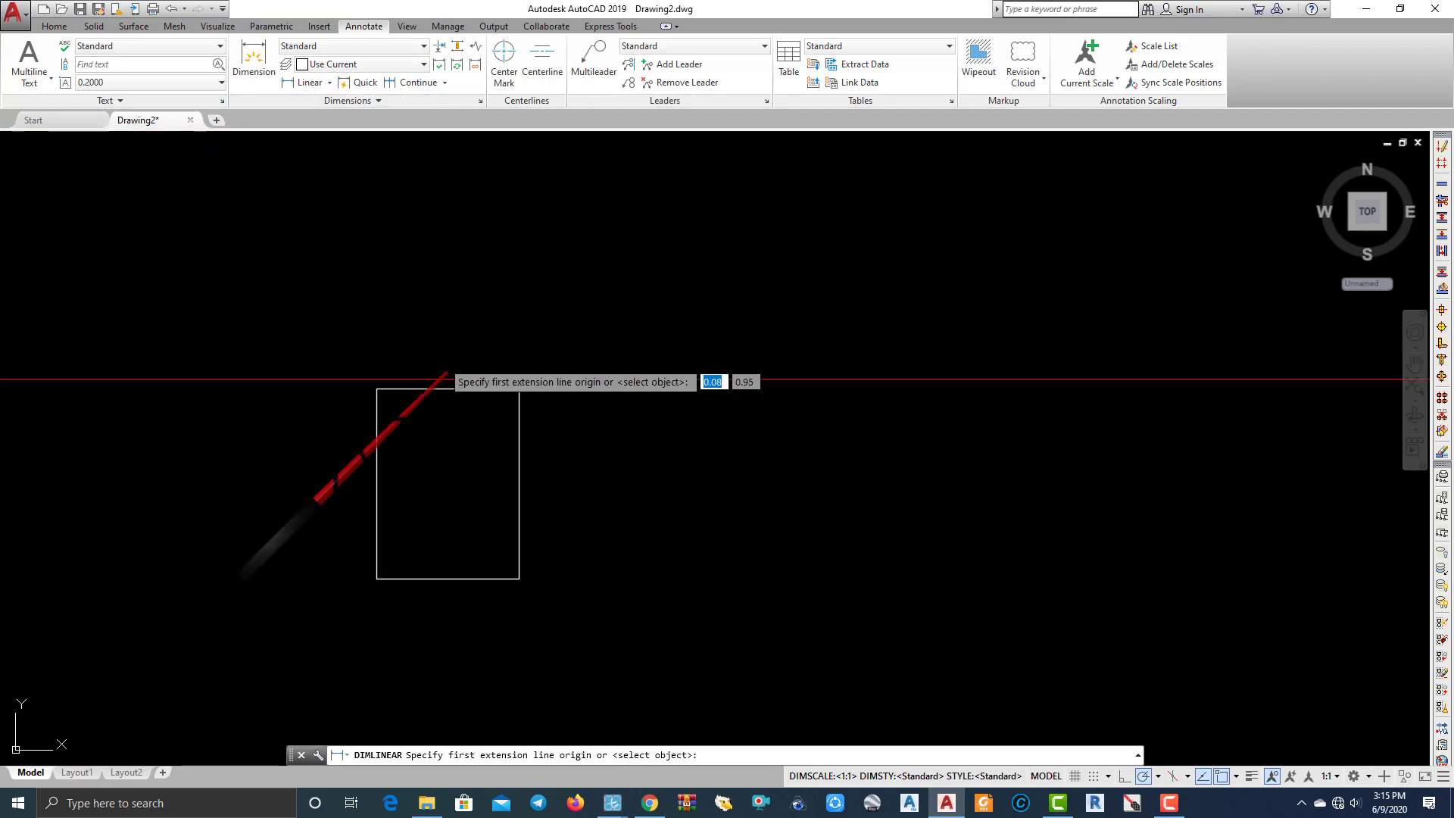
click(519, 388)
click(518, 579)
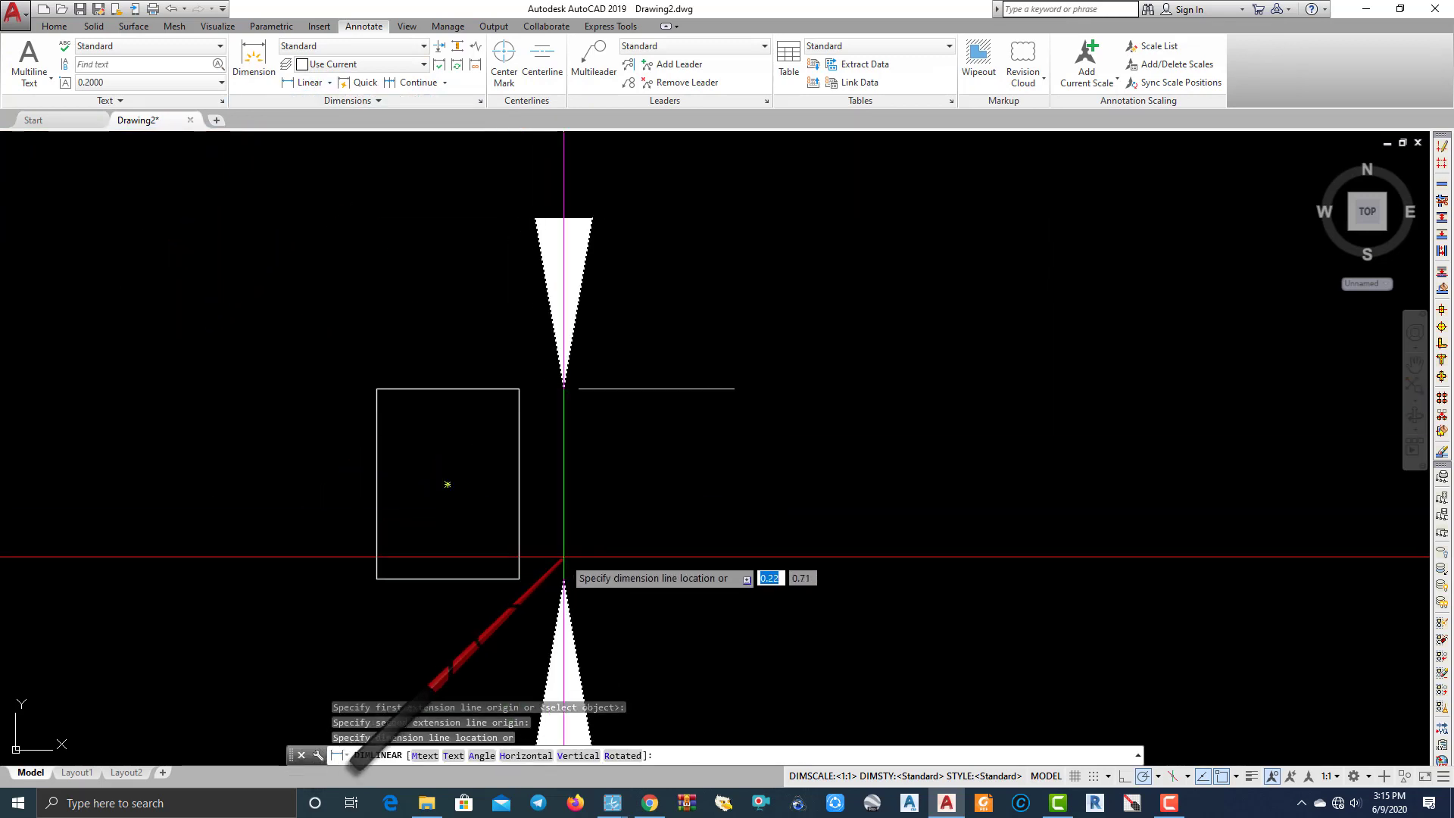
scroll(709, 430, down, 5)
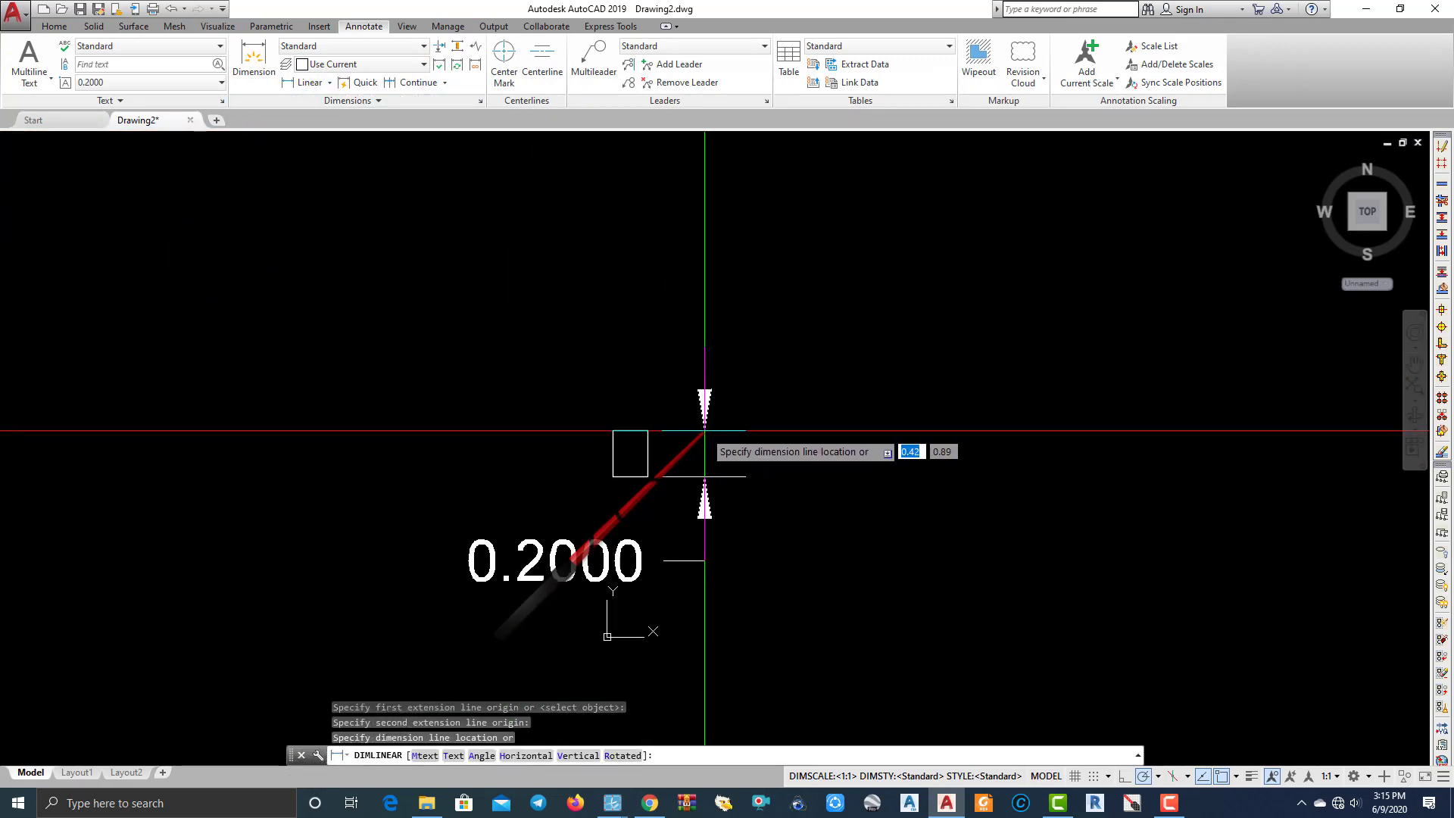
key(Escape)
Modify the Standard dimension style to use an overall scale of 0.2 for dimension features.
text(D)
key(Return)
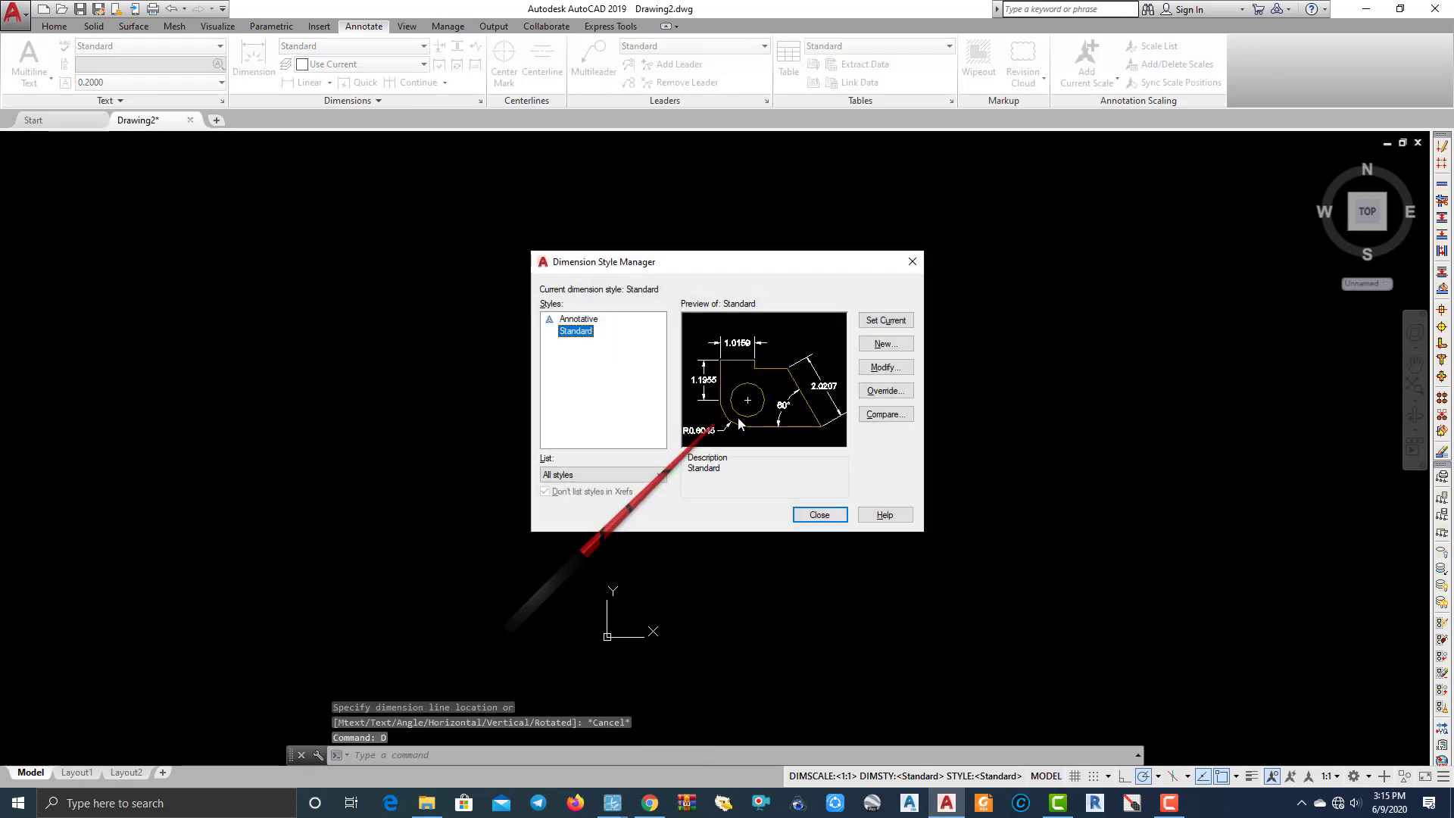
click(865, 368)
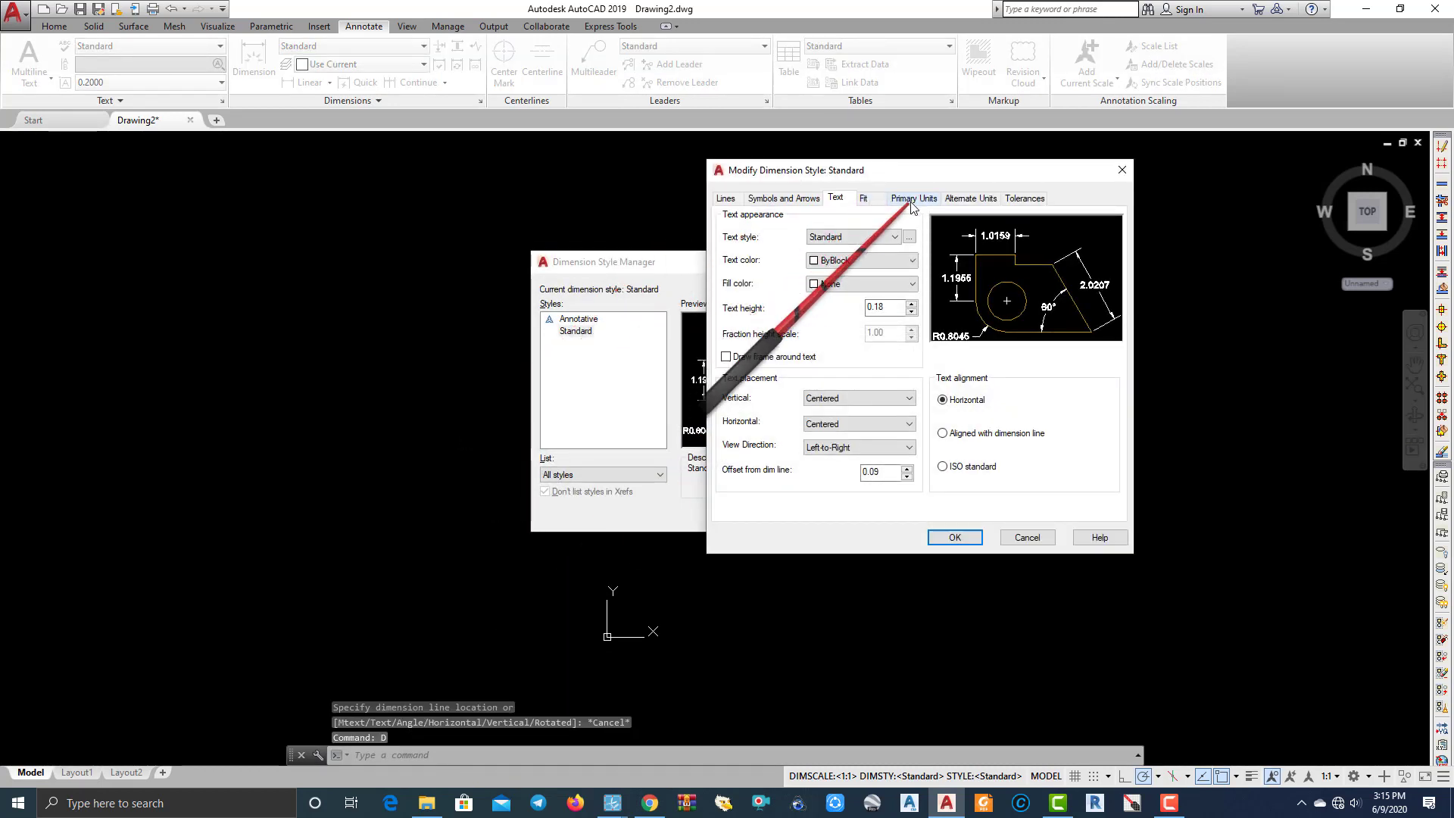
click(914, 198)
click(863, 198)
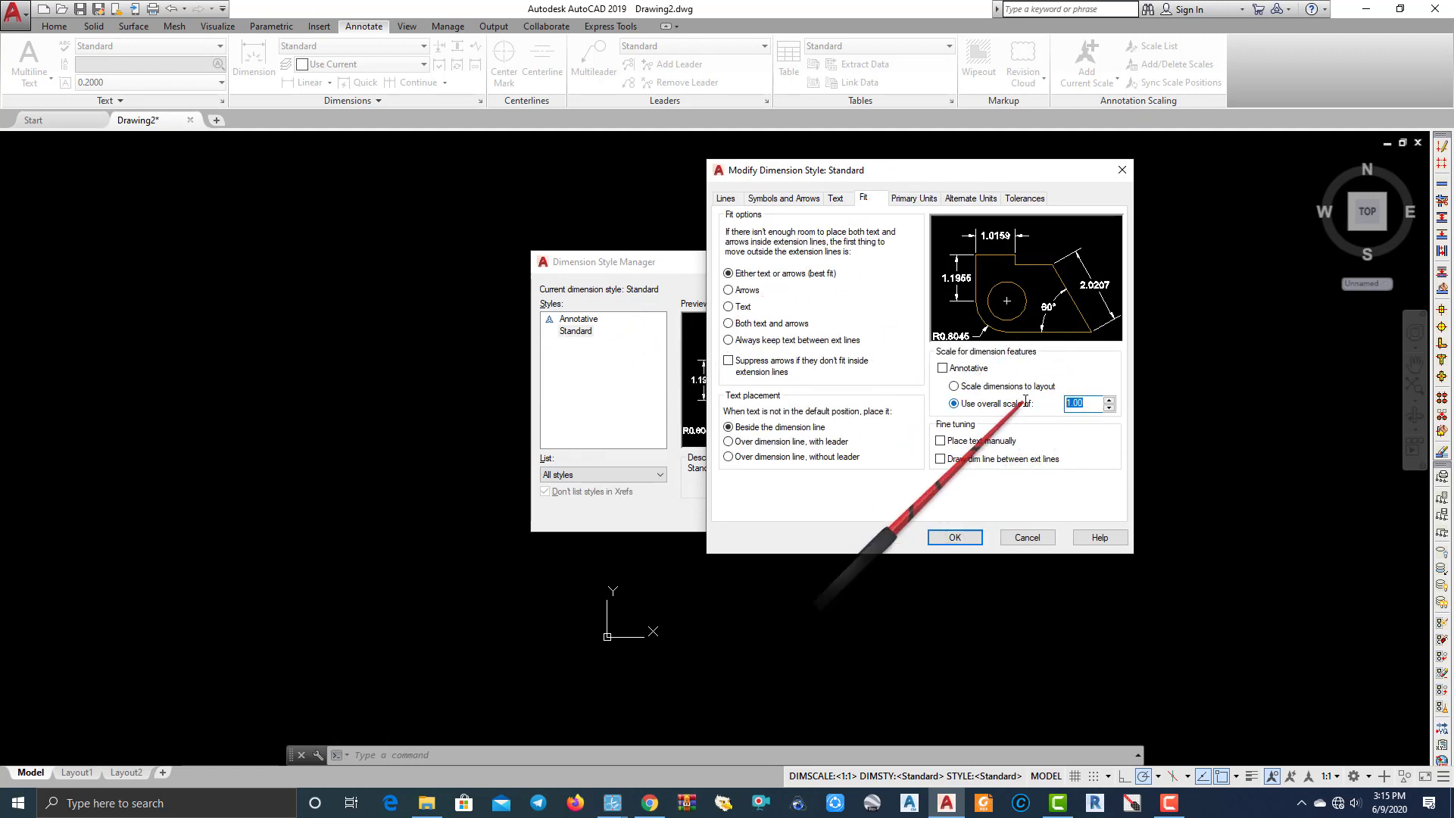
text(0.2)
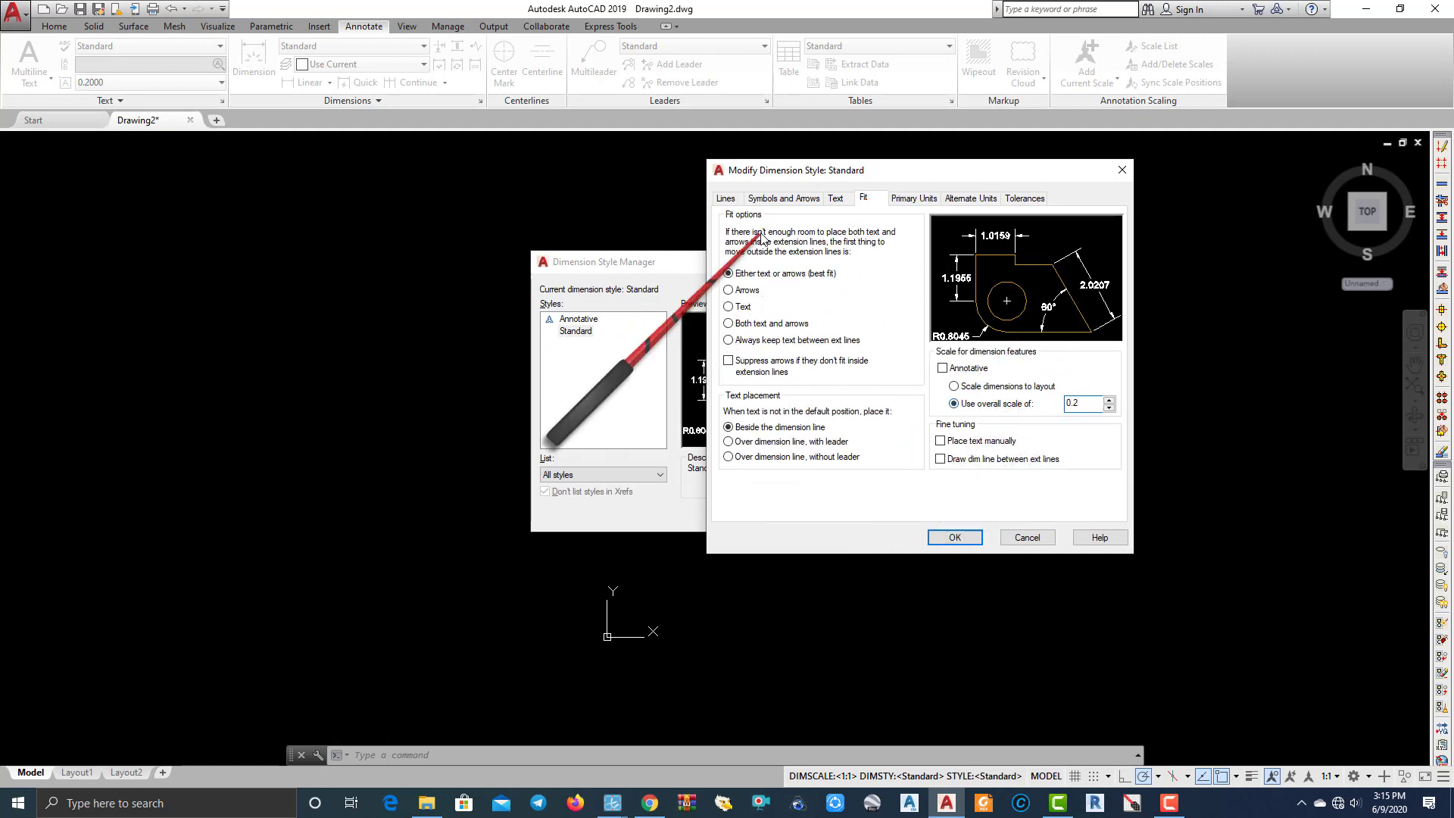
Set the Standard dimension style's first and second arrowheads to Origin indicator 2 and accept the style changes.
click(780, 198)
click(757, 245)
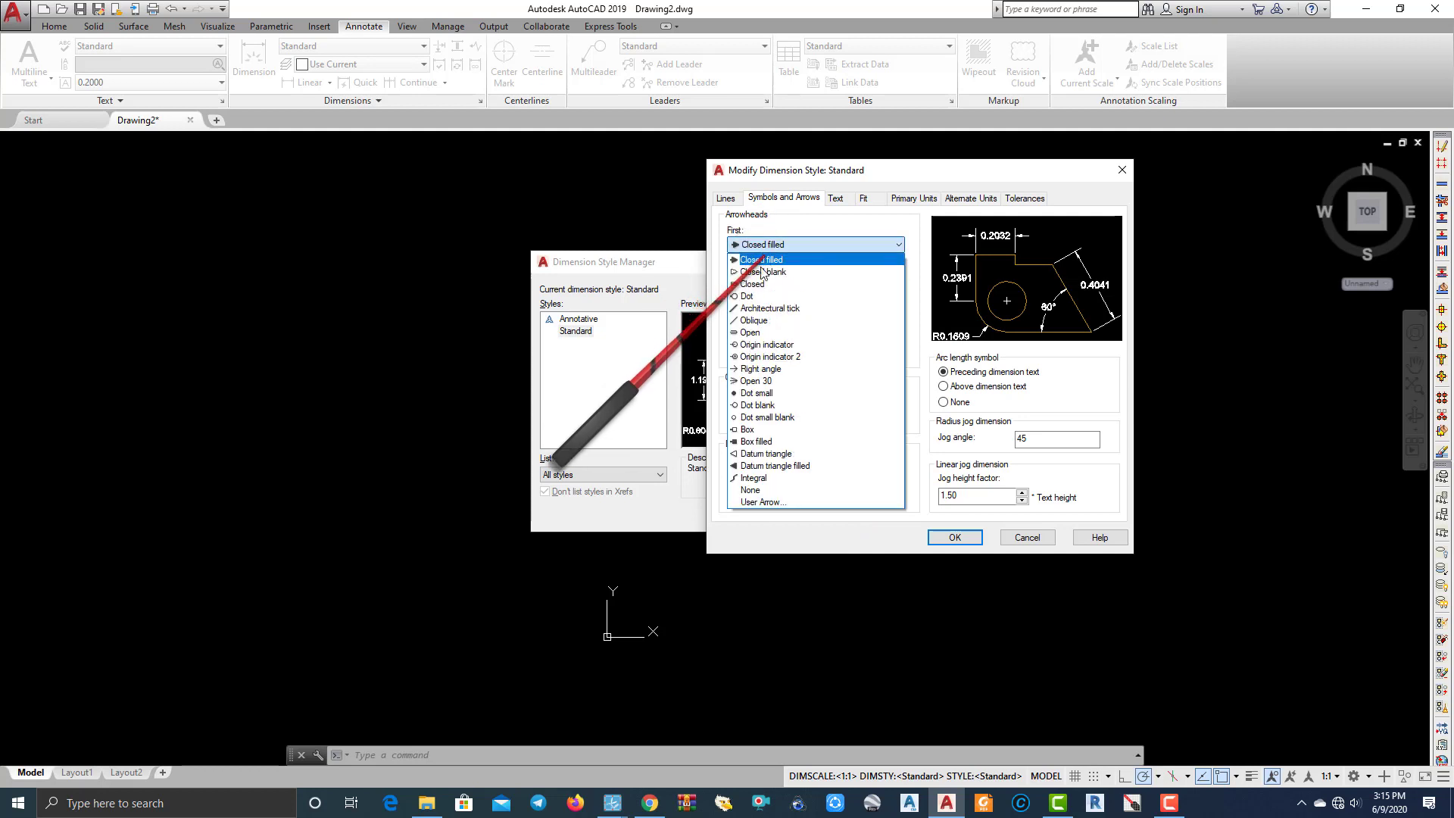
click(745, 358)
click(954, 538)
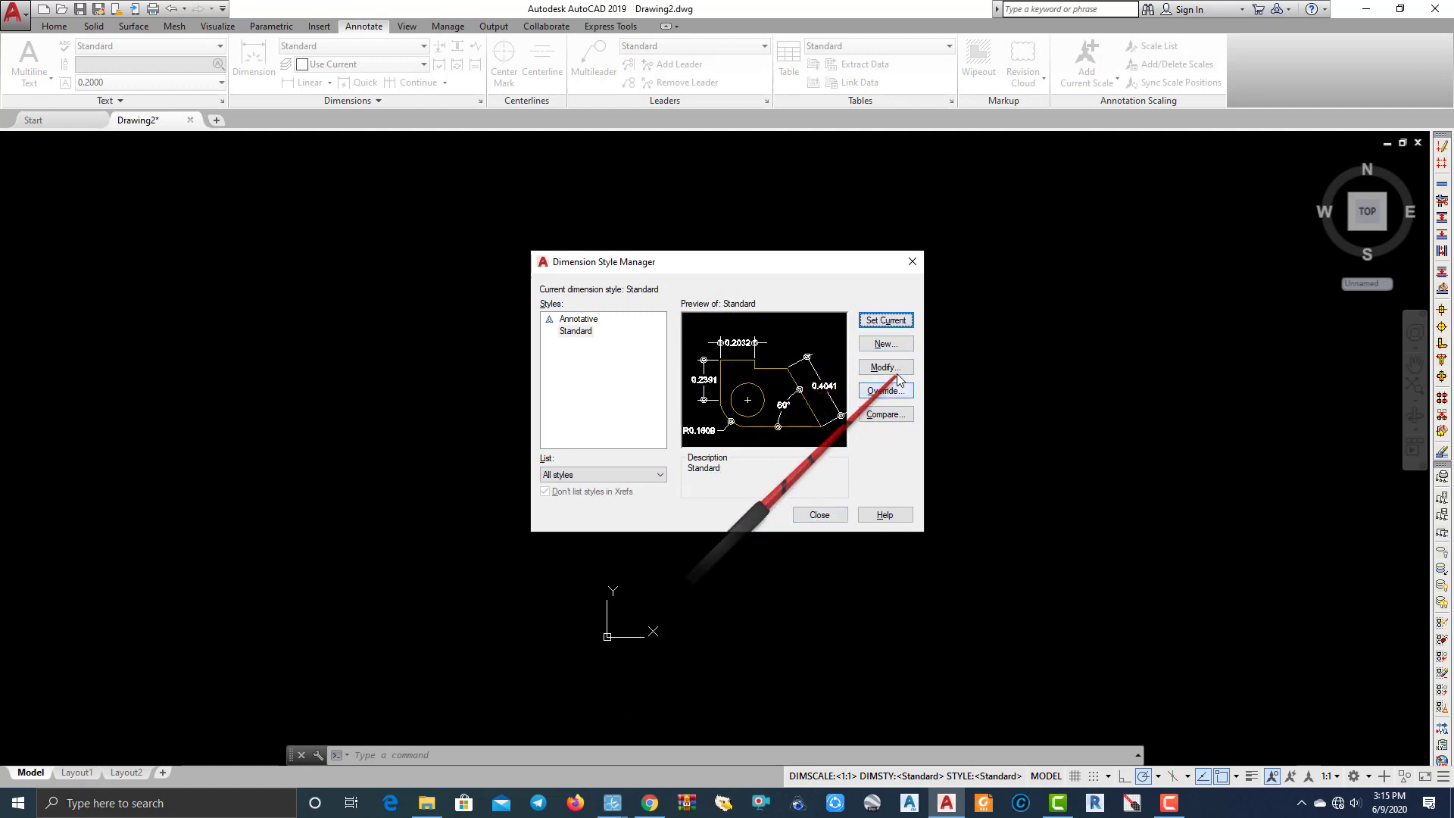
Set the Standard dimension style's linear precision to one decimal place (0.0) and close the style manager.
click(899, 369)
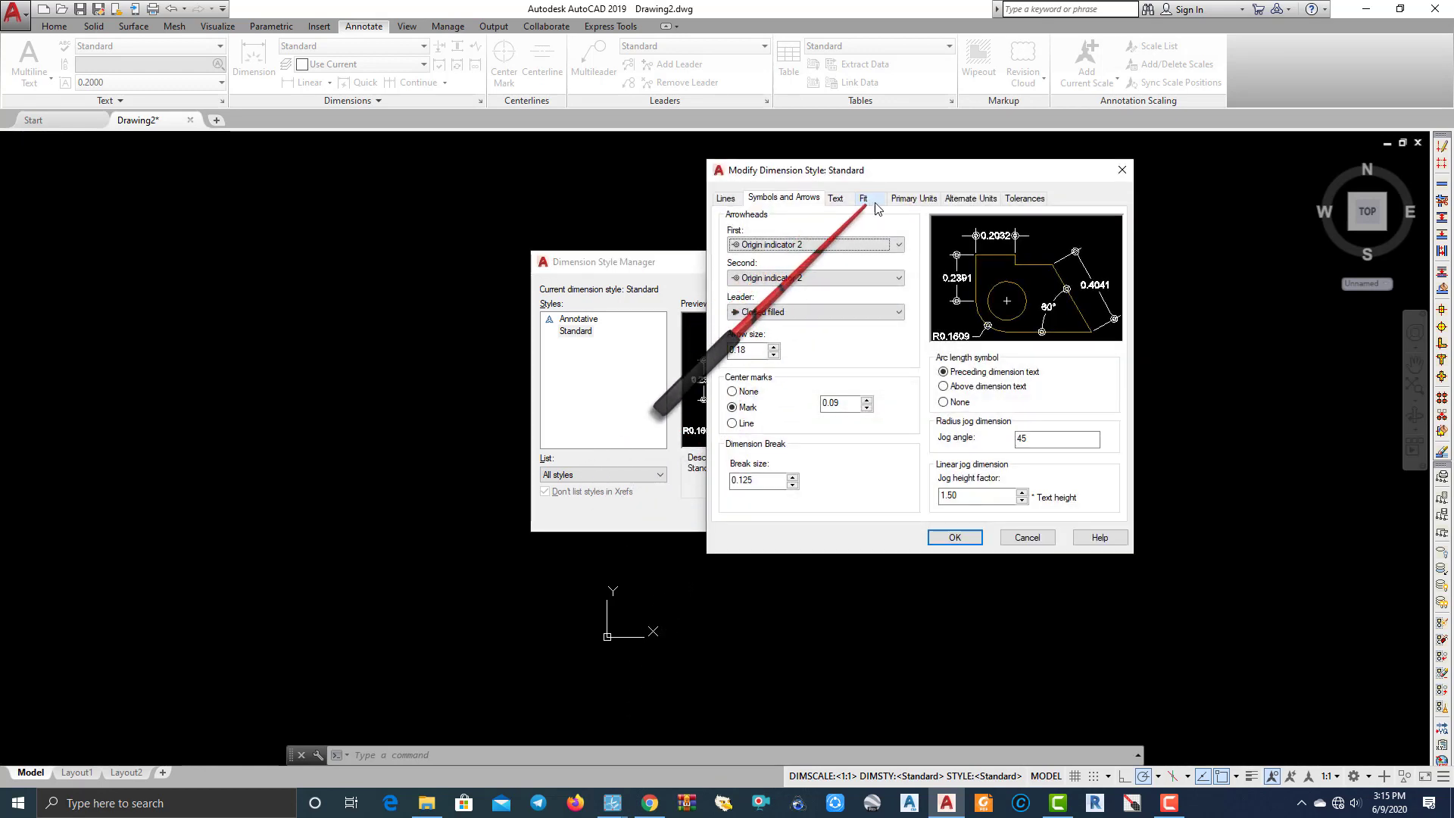
click(914, 199)
click(884, 250)
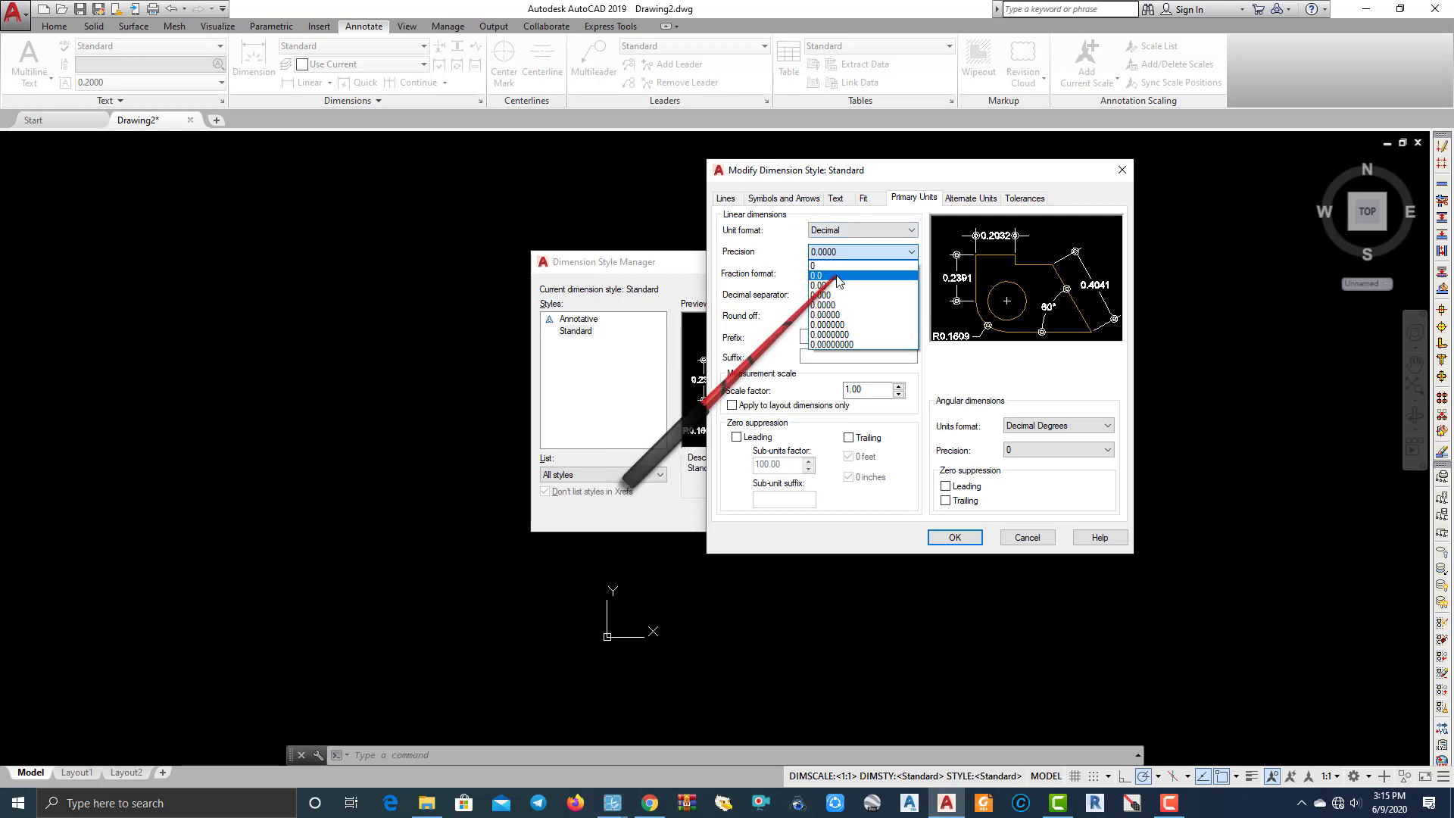
click(840, 273)
click(963, 537)
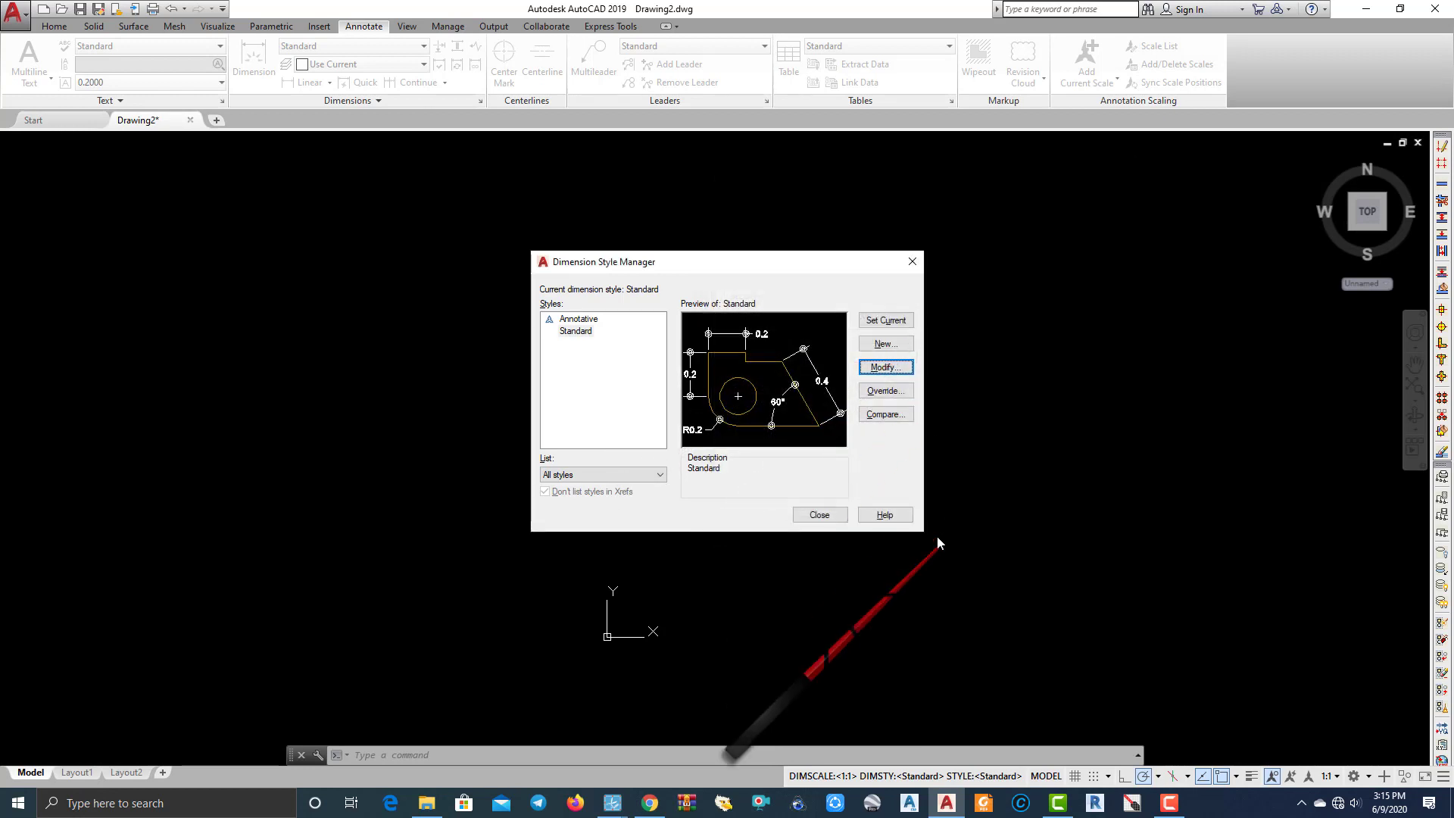
click(820, 514)
Add a vertical linear dimension to the rectangle's right side, with the dimension line to the right of it.
scroll(633, 448, up, 6)
middle_drag(614, 451, 478, 367)
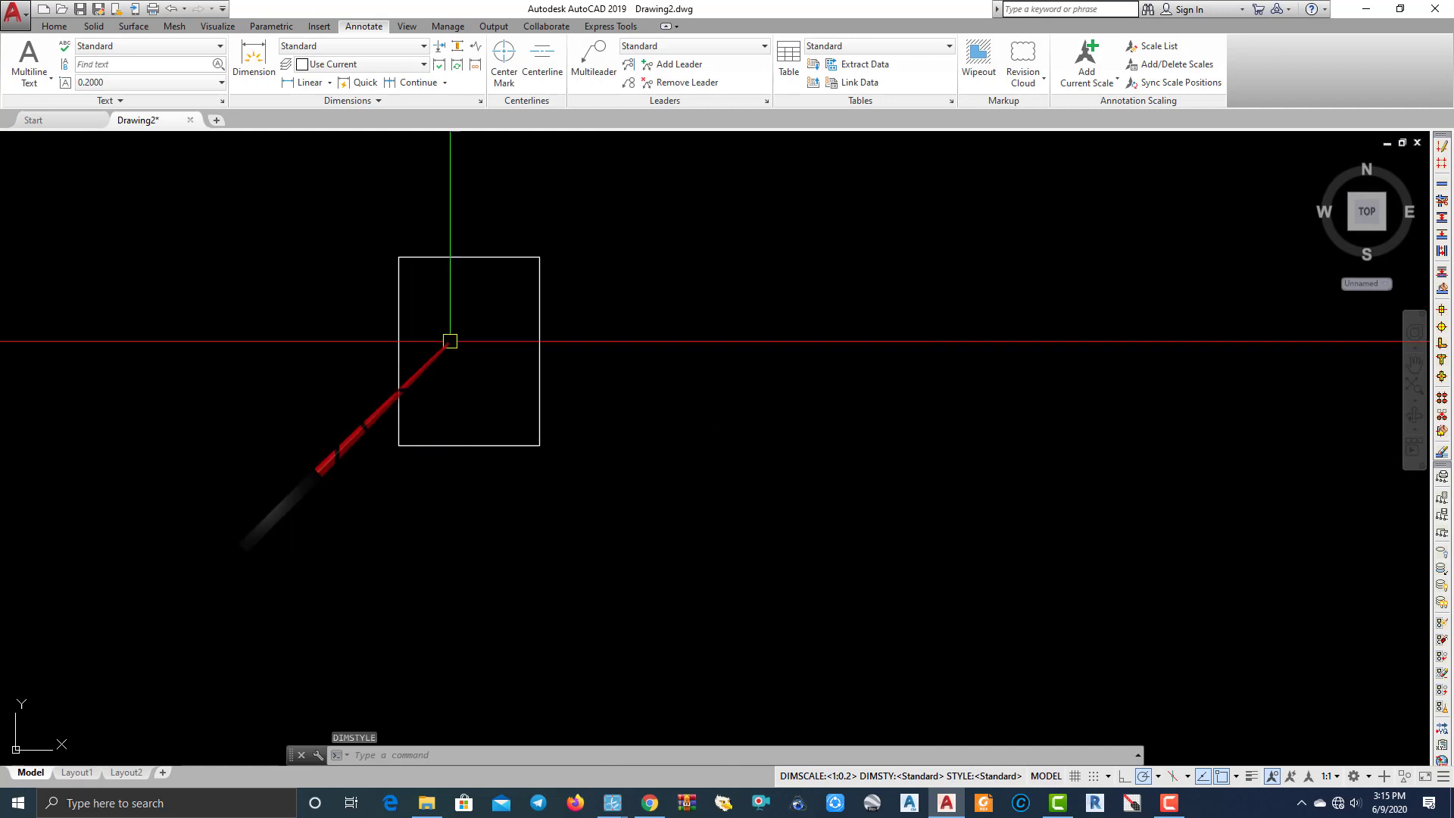
click(308, 84)
click(539, 257)
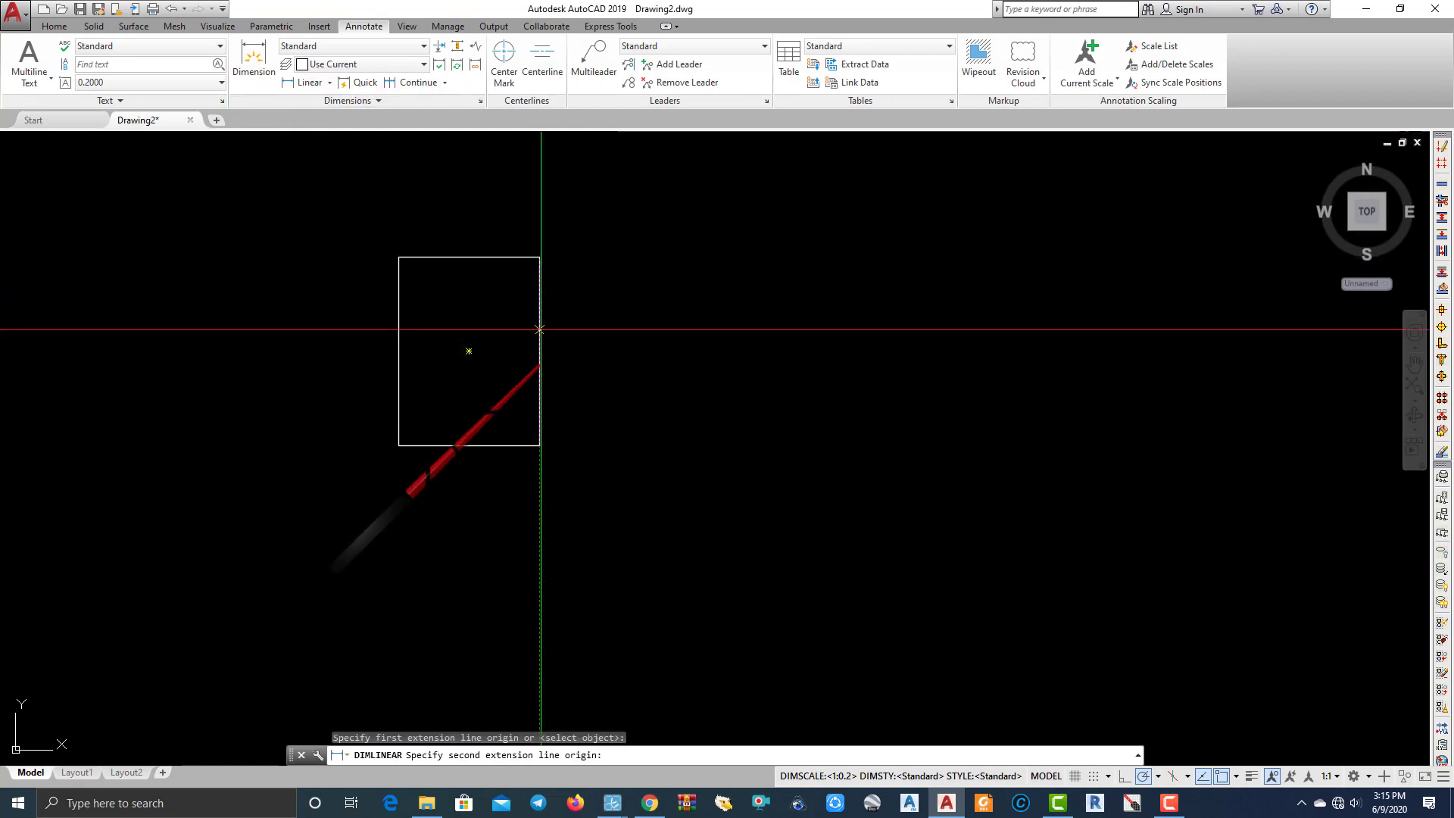
click(539, 445)
click(624, 443)
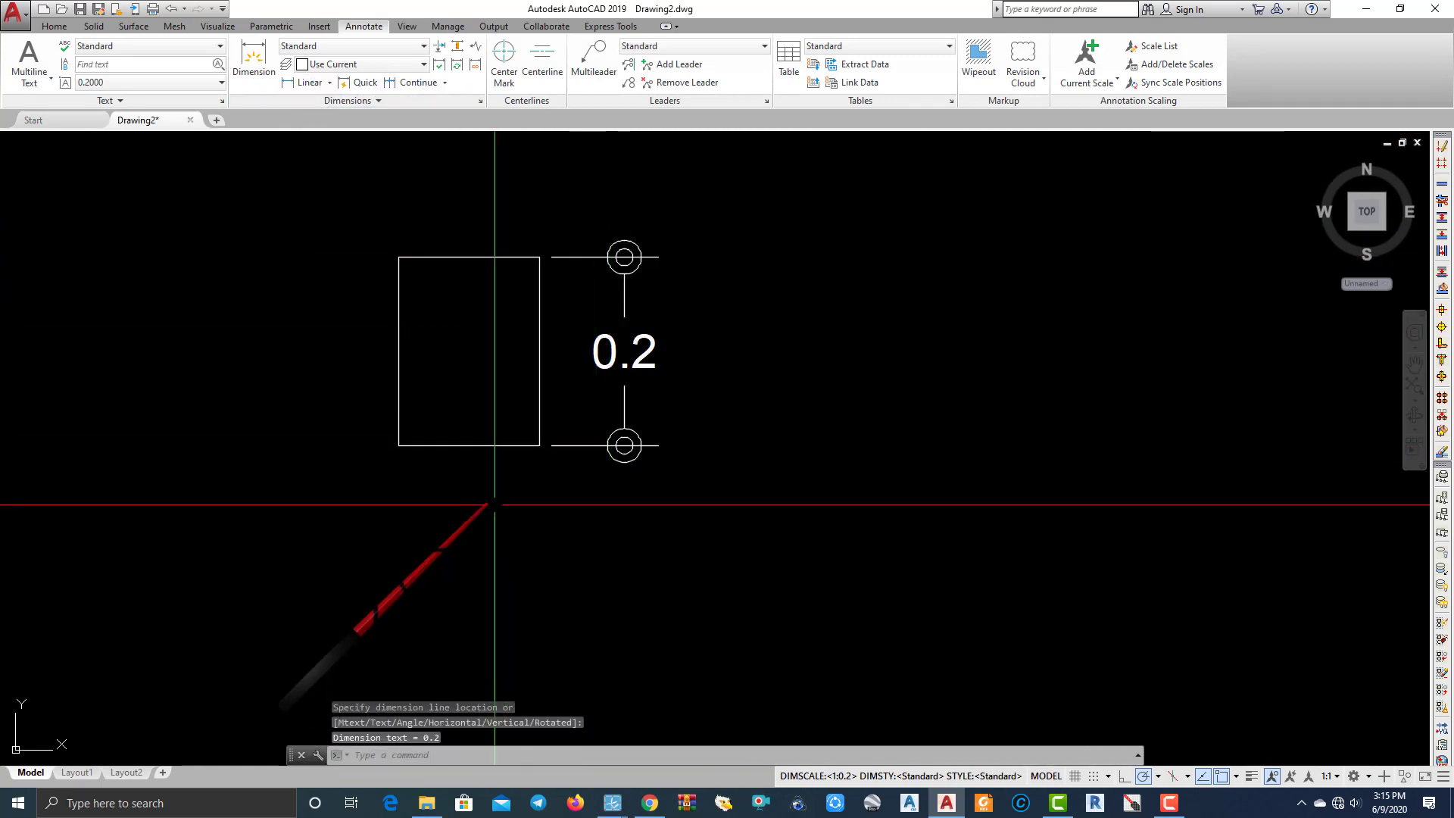
Add a horizontal linear dimension to the rectangle's bottom edge, with the dimension line below it.
key(space)
click(398, 446)
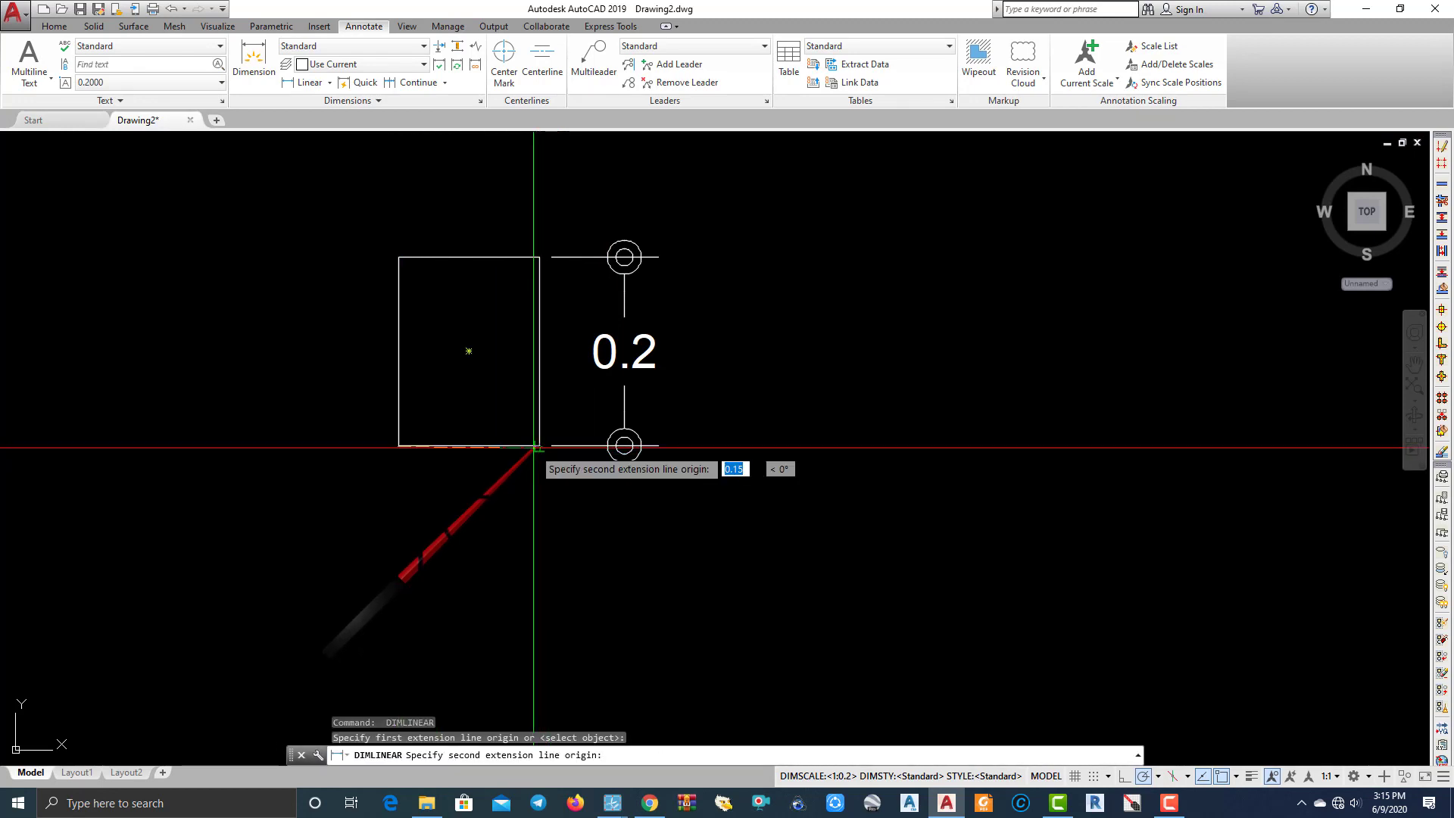
click(539, 445)
click(640, 519)
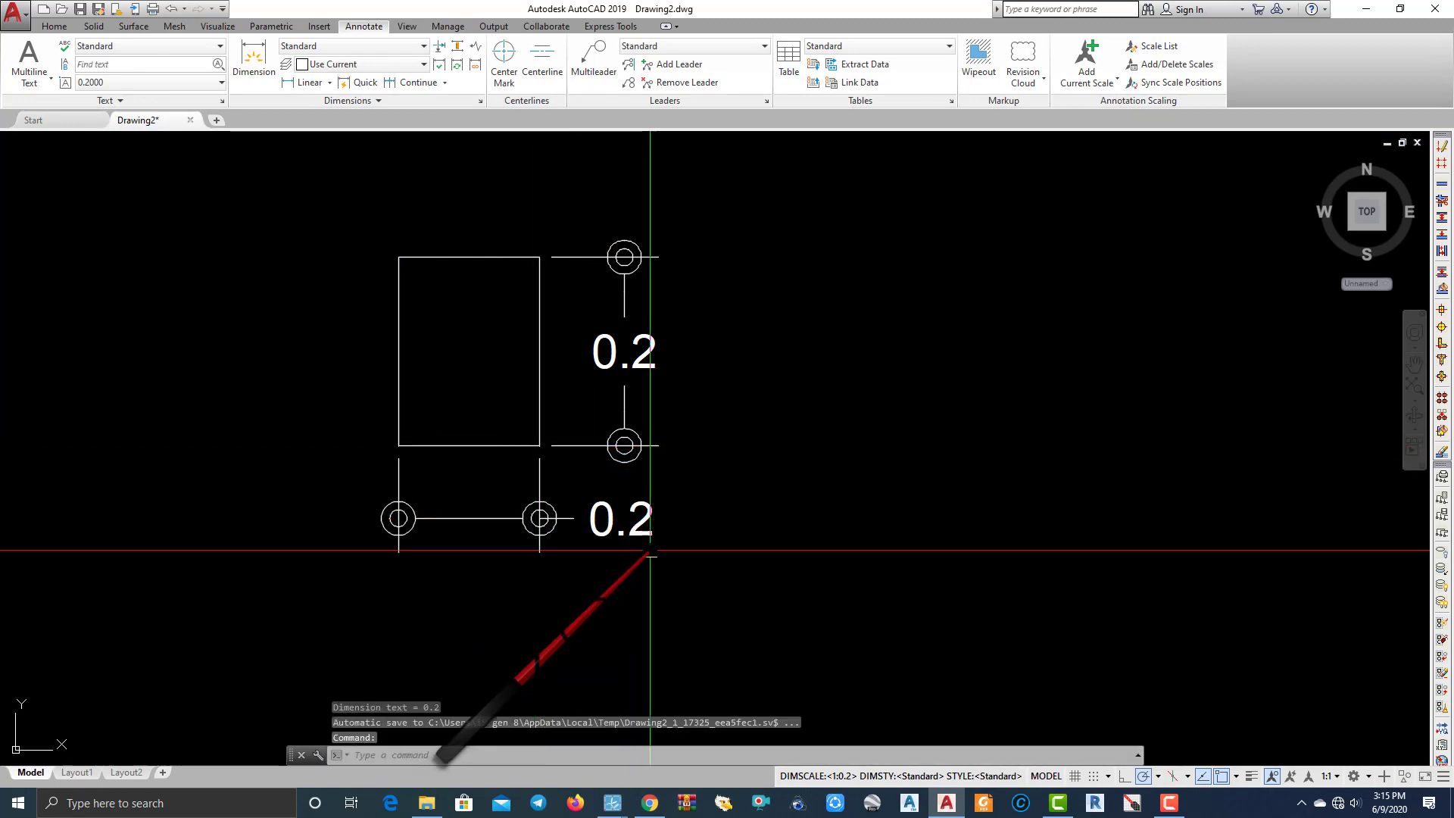
Set the Standard dimension style's linear precision to two decimal places (0.00) and close the style manager.
text(d)
key(Return)
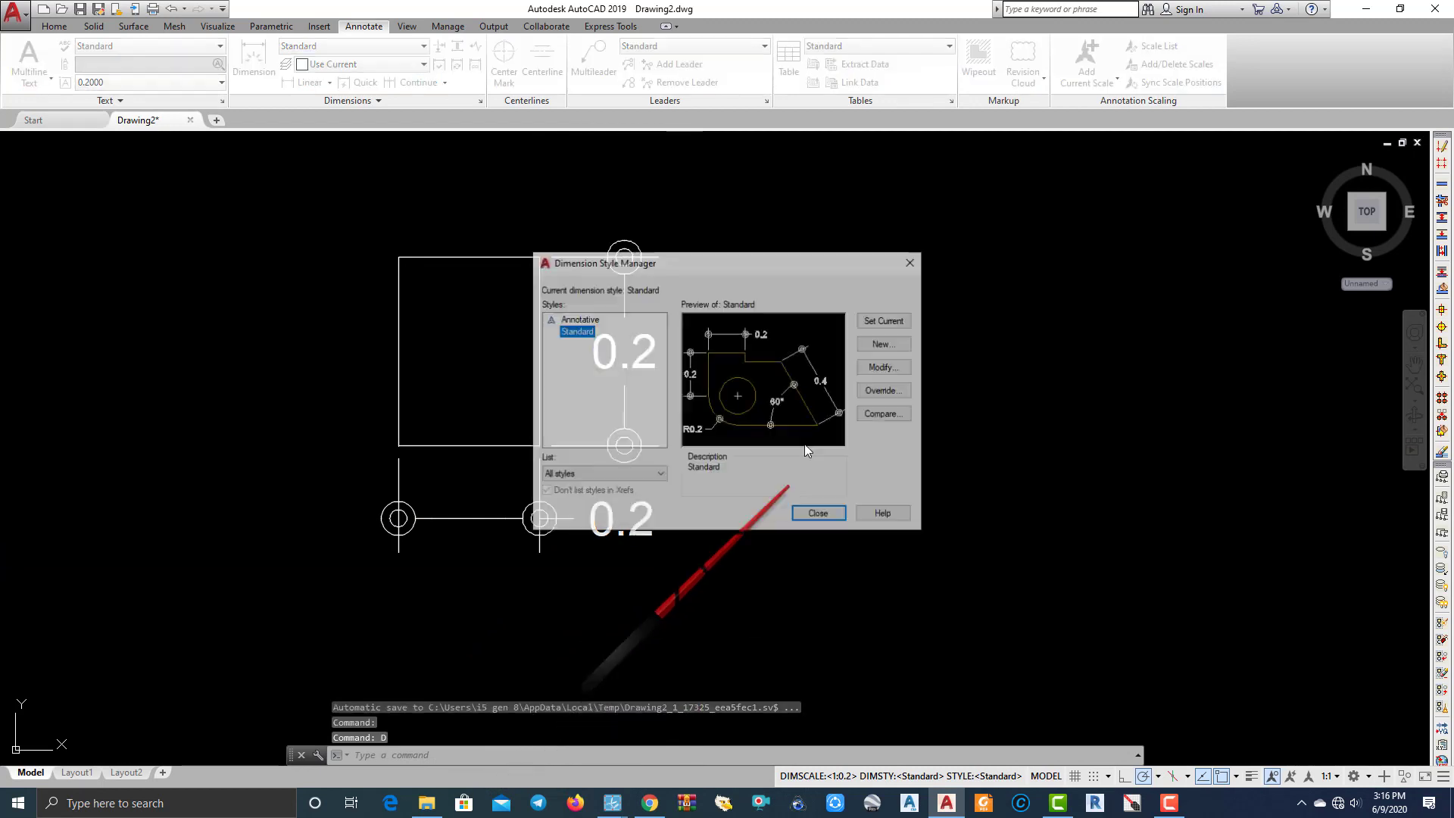
click(884, 367)
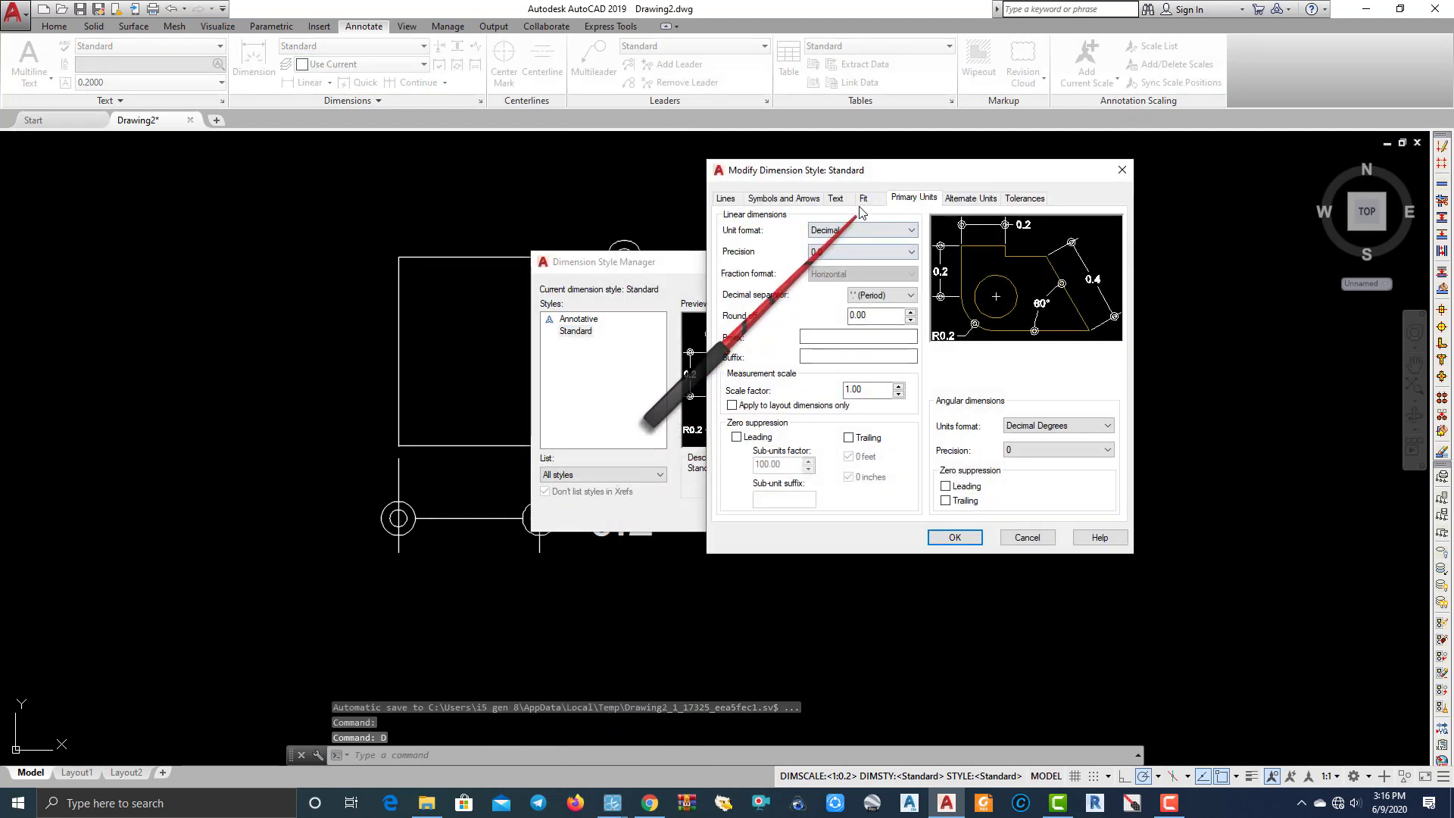
click(863, 198)
click(914, 197)
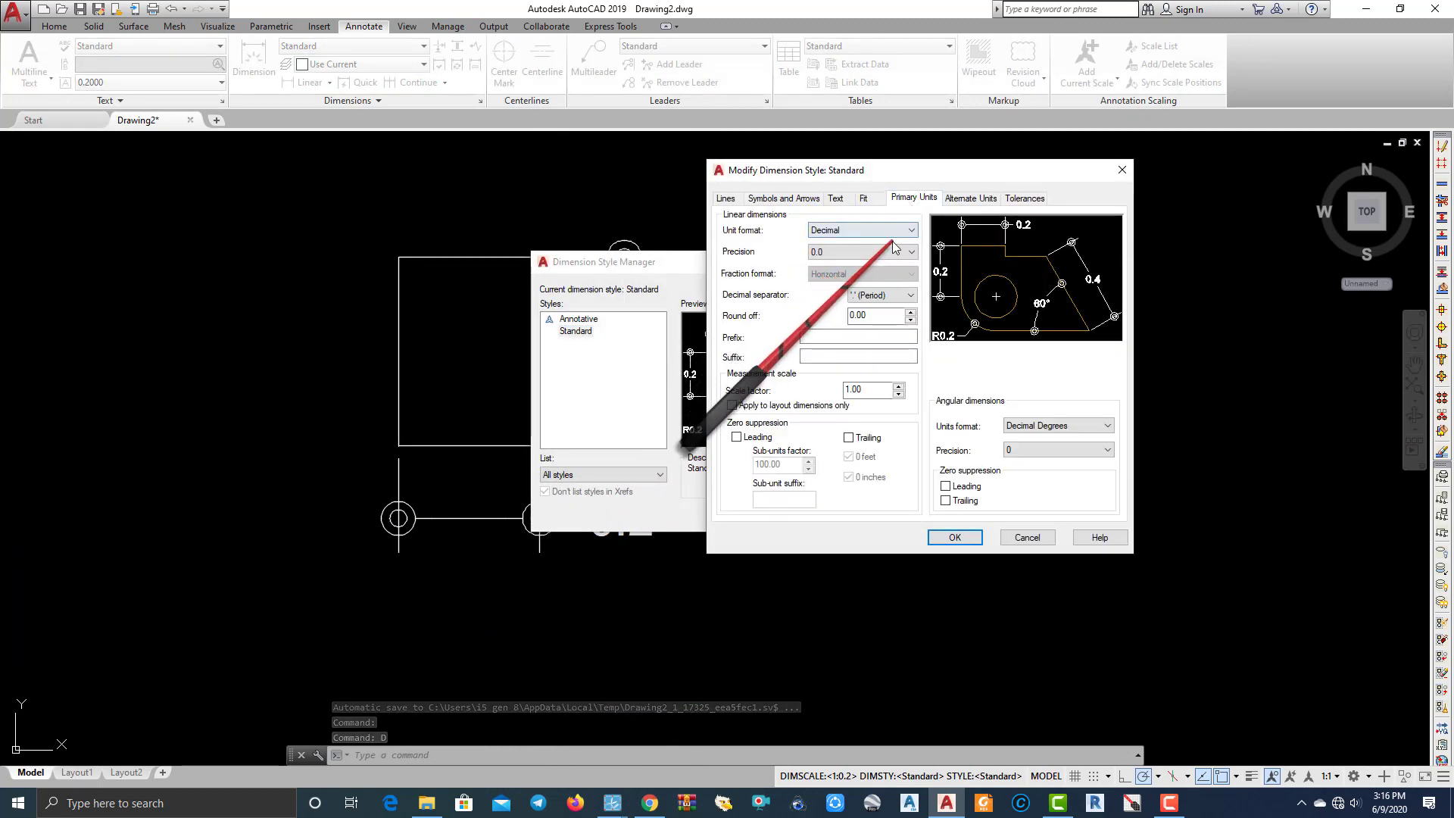
click(889, 256)
click(840, 285)
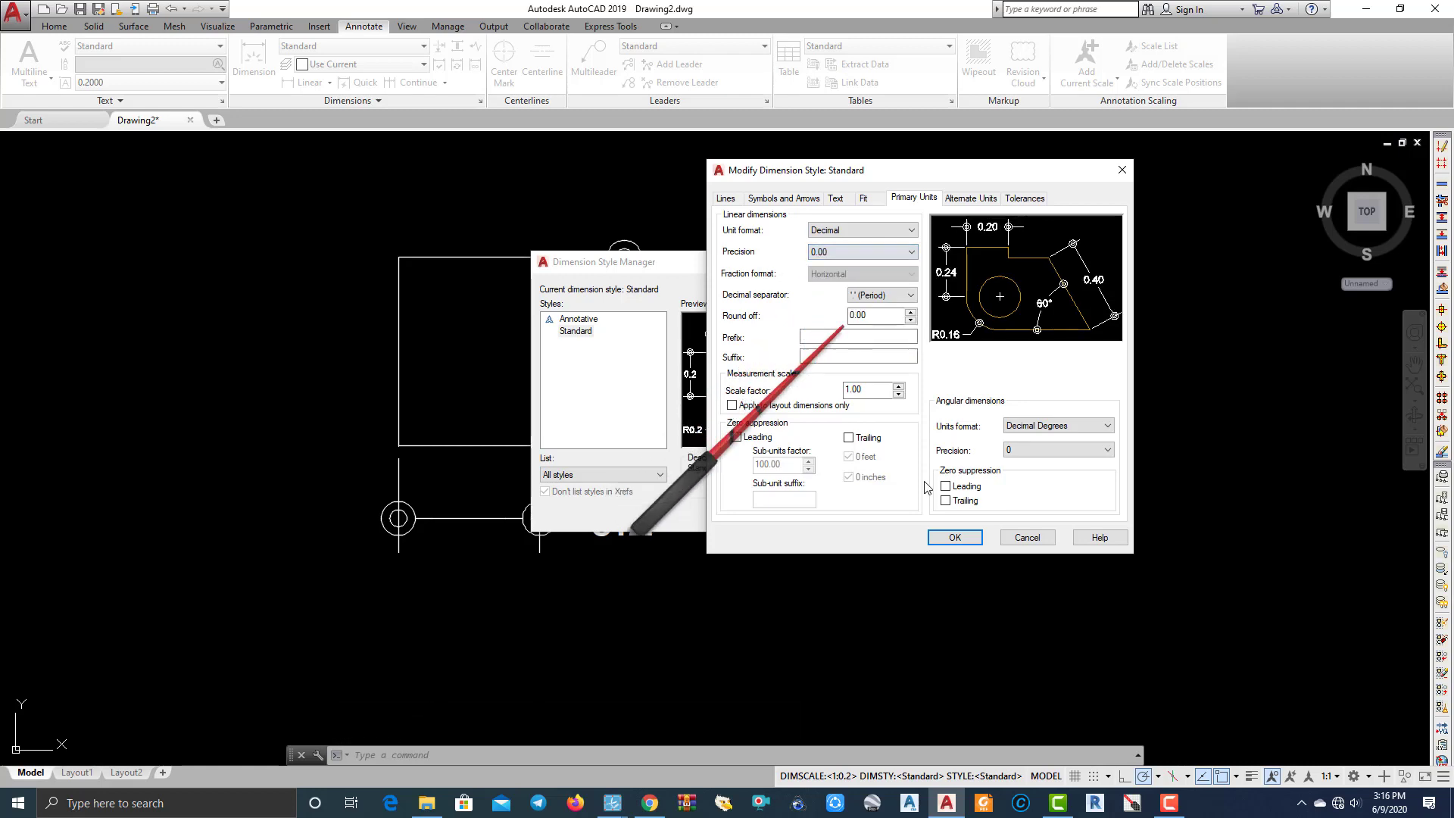
click(955, 538)
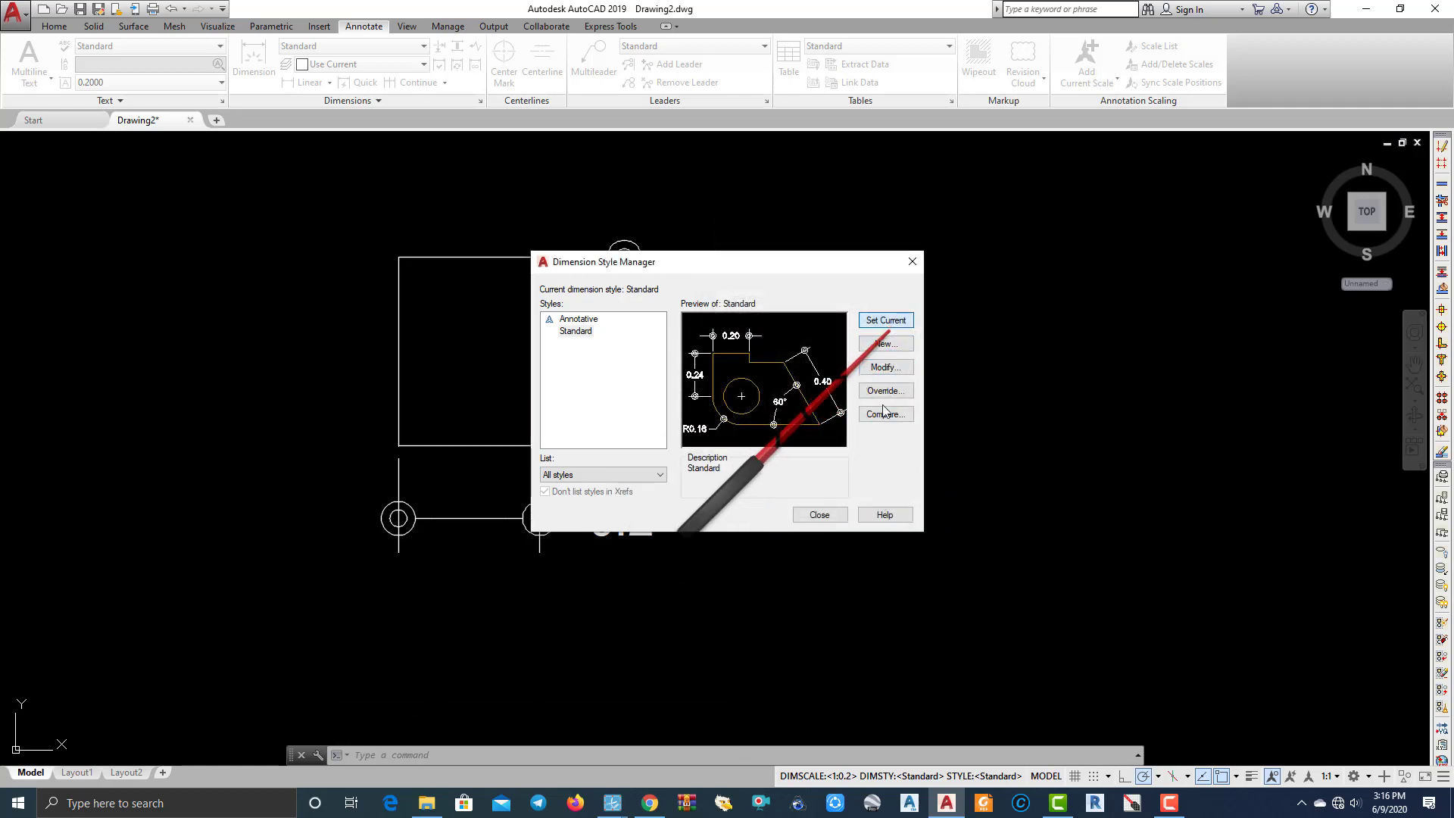
click(819, 514)
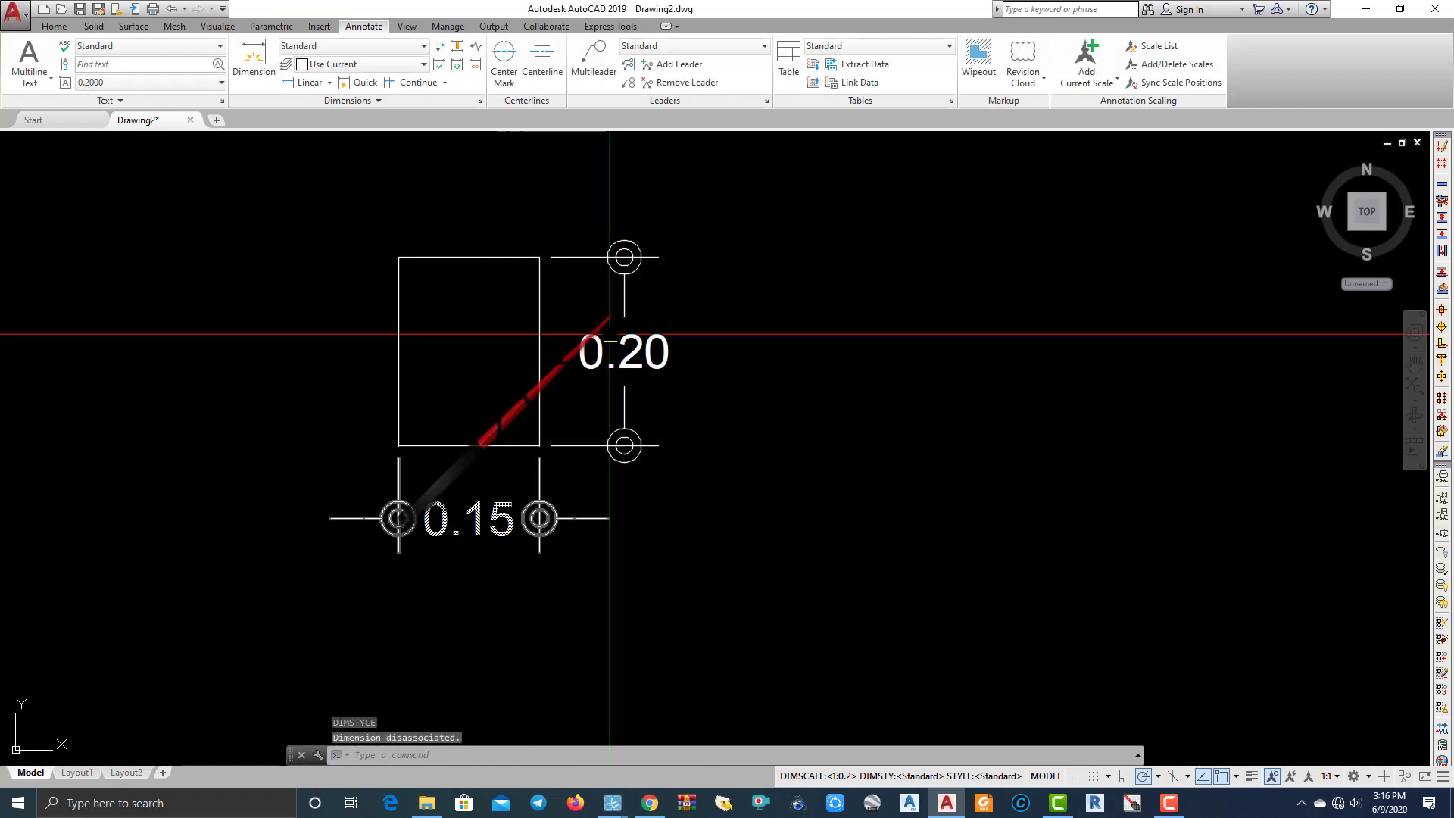
Draw a horizontal line 1 unit long to the right of the dimensioned rectangle.
middle_drag(480, 495, 366, 621)
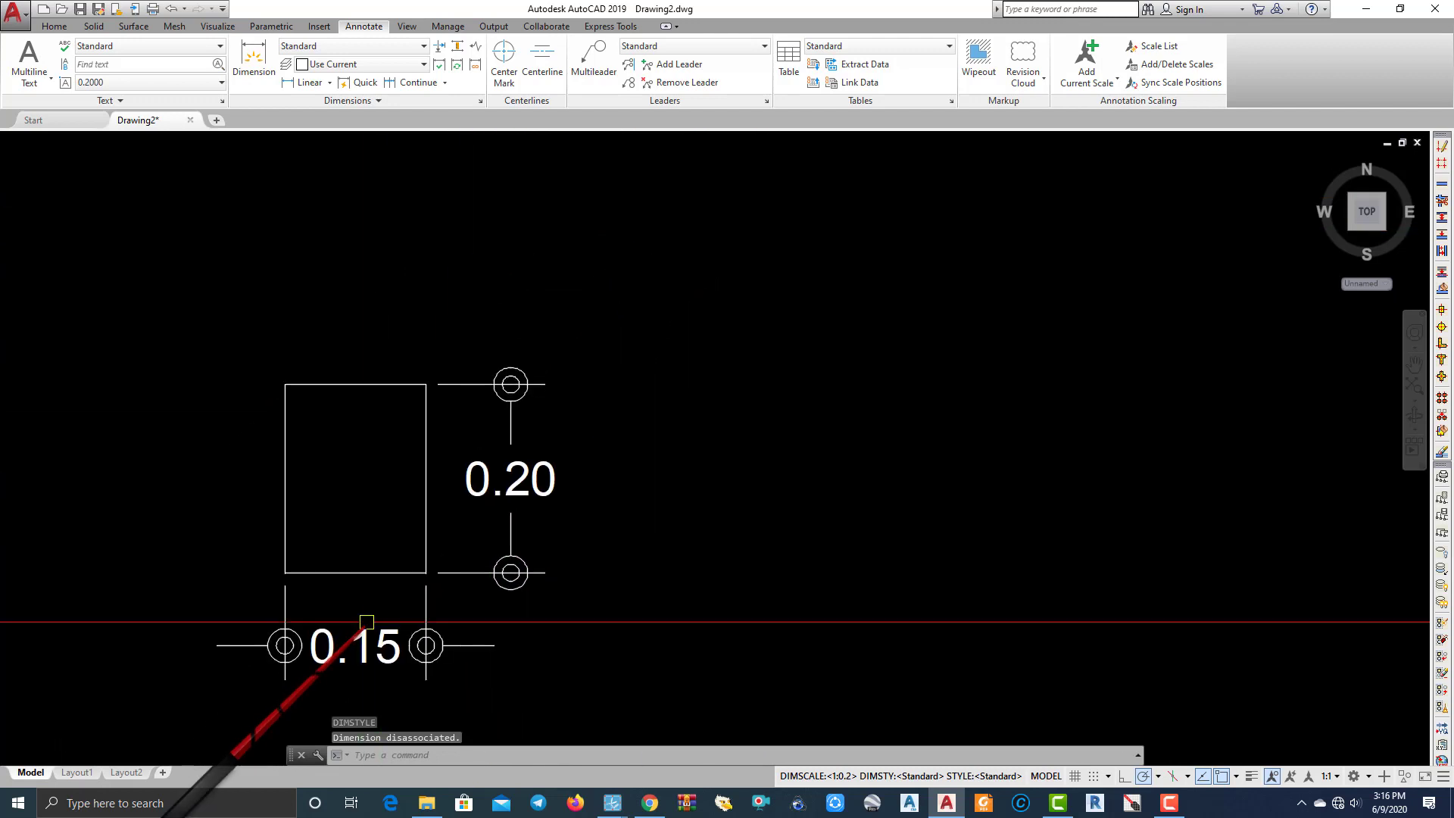
key(l)
key(Return)
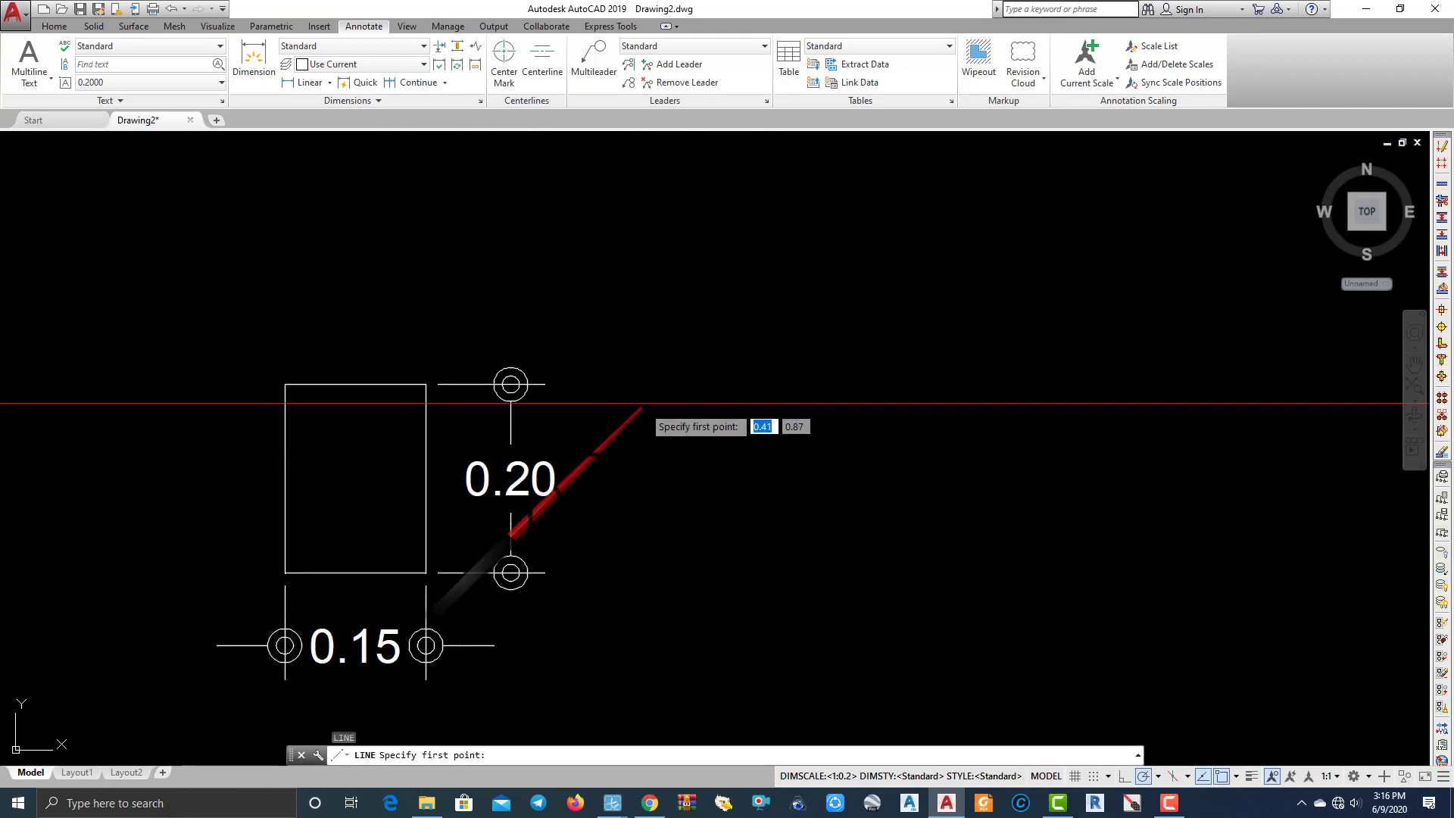
click(640, 399)
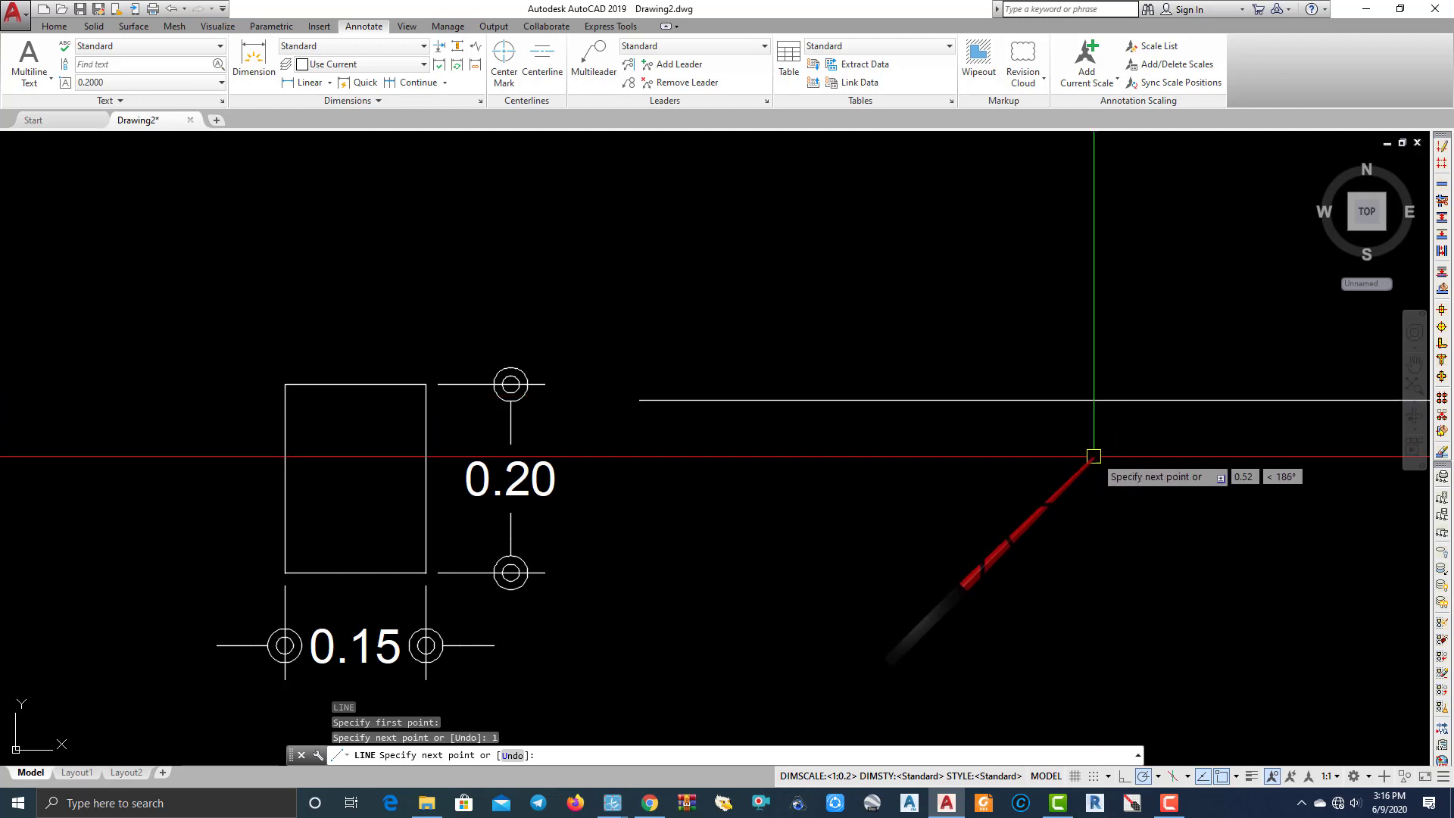
key(Escape)
scroll(1093, 457, down, 2)
middle_drag(939, 417, 672, 358)
scroll(691, 361, up, 1)
scroll(704, 375, up, 2)
scroll(681, 397, down, 4)
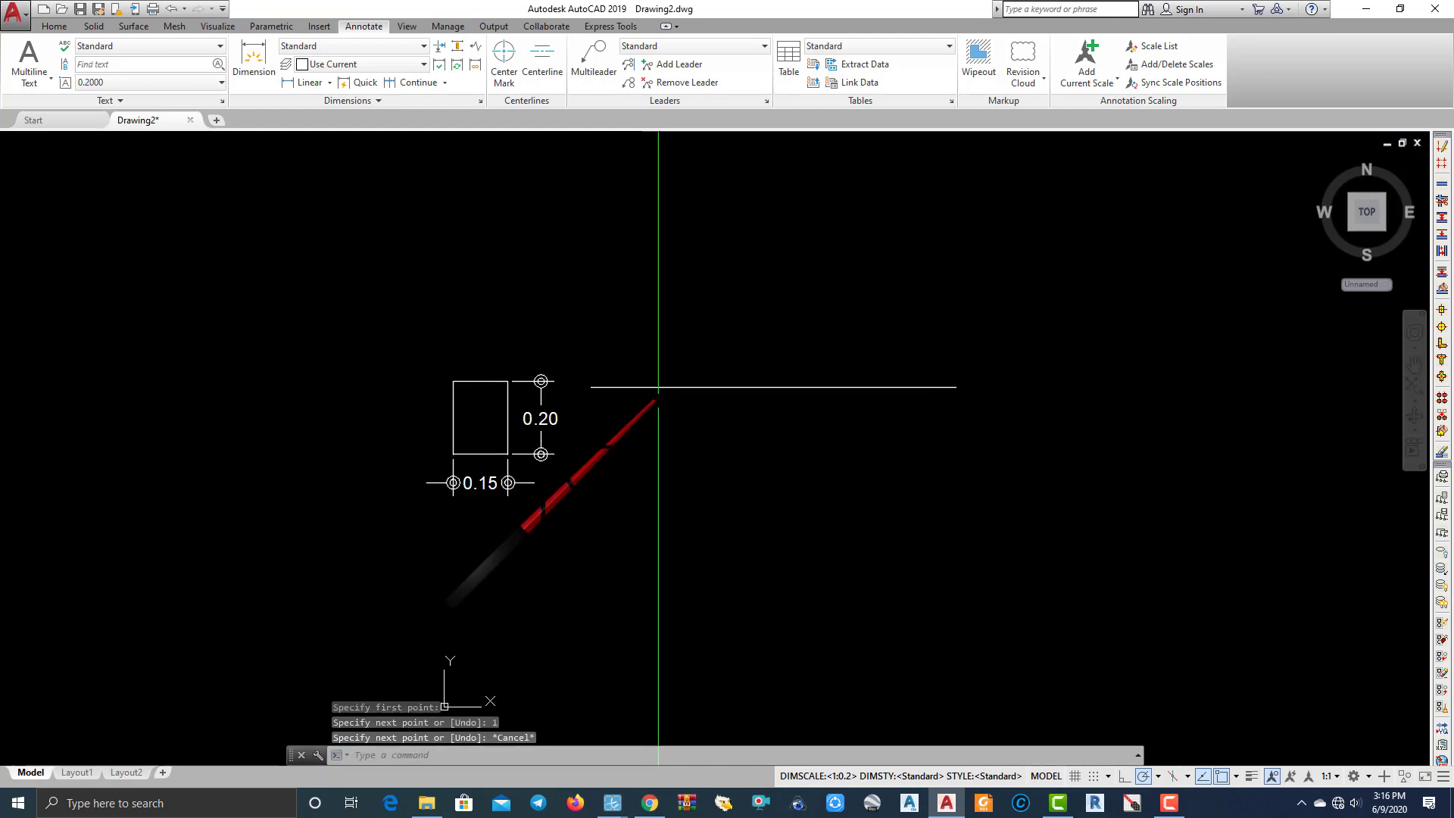
scroll(666, 392, up, 2)
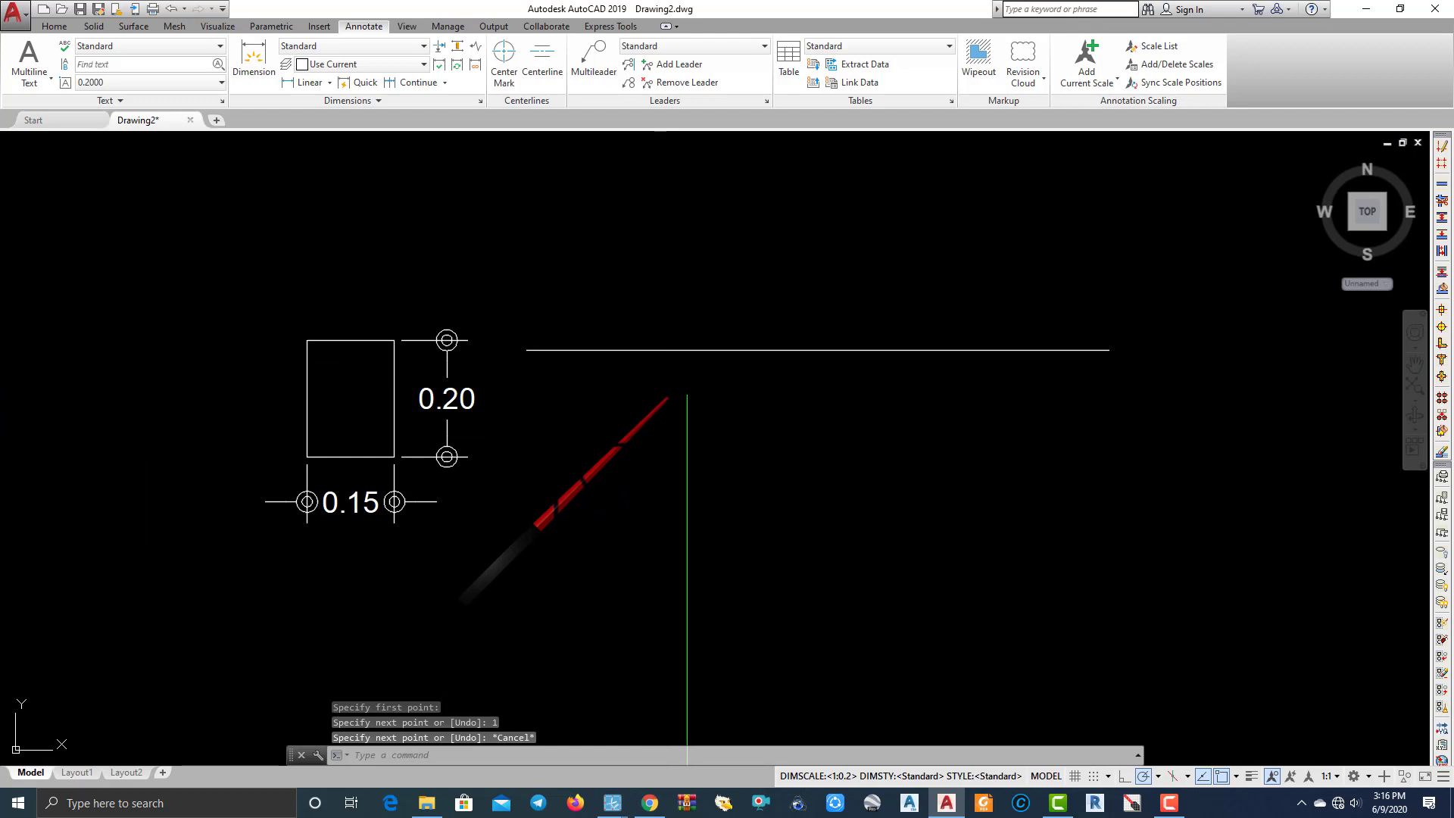
Create a multiline text box beneath the horizontal line and enter "Di asumsikan" as the first words.
click(50, 78)
click(54, 114)
click(601, 389)
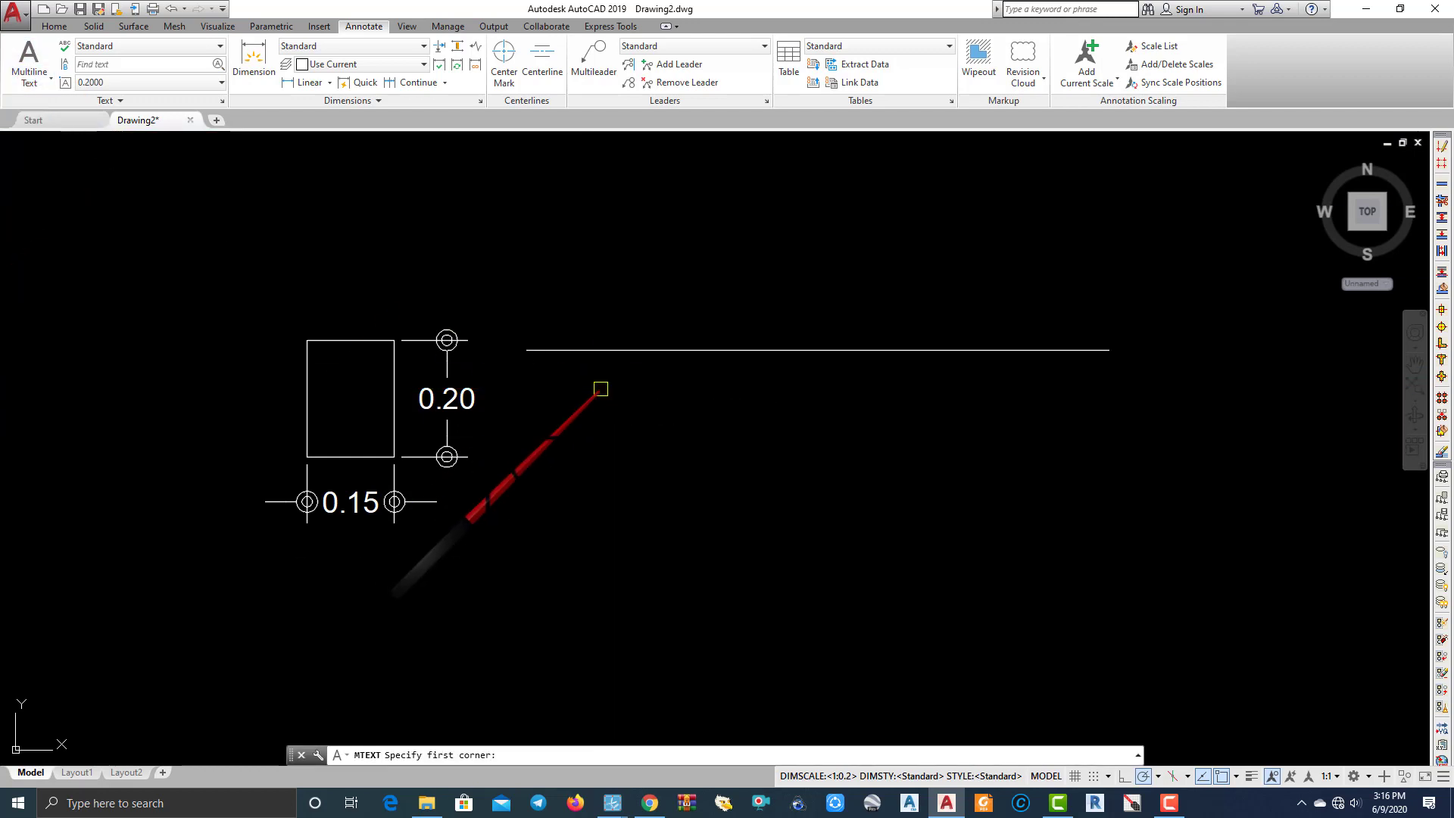
click(797, 496)
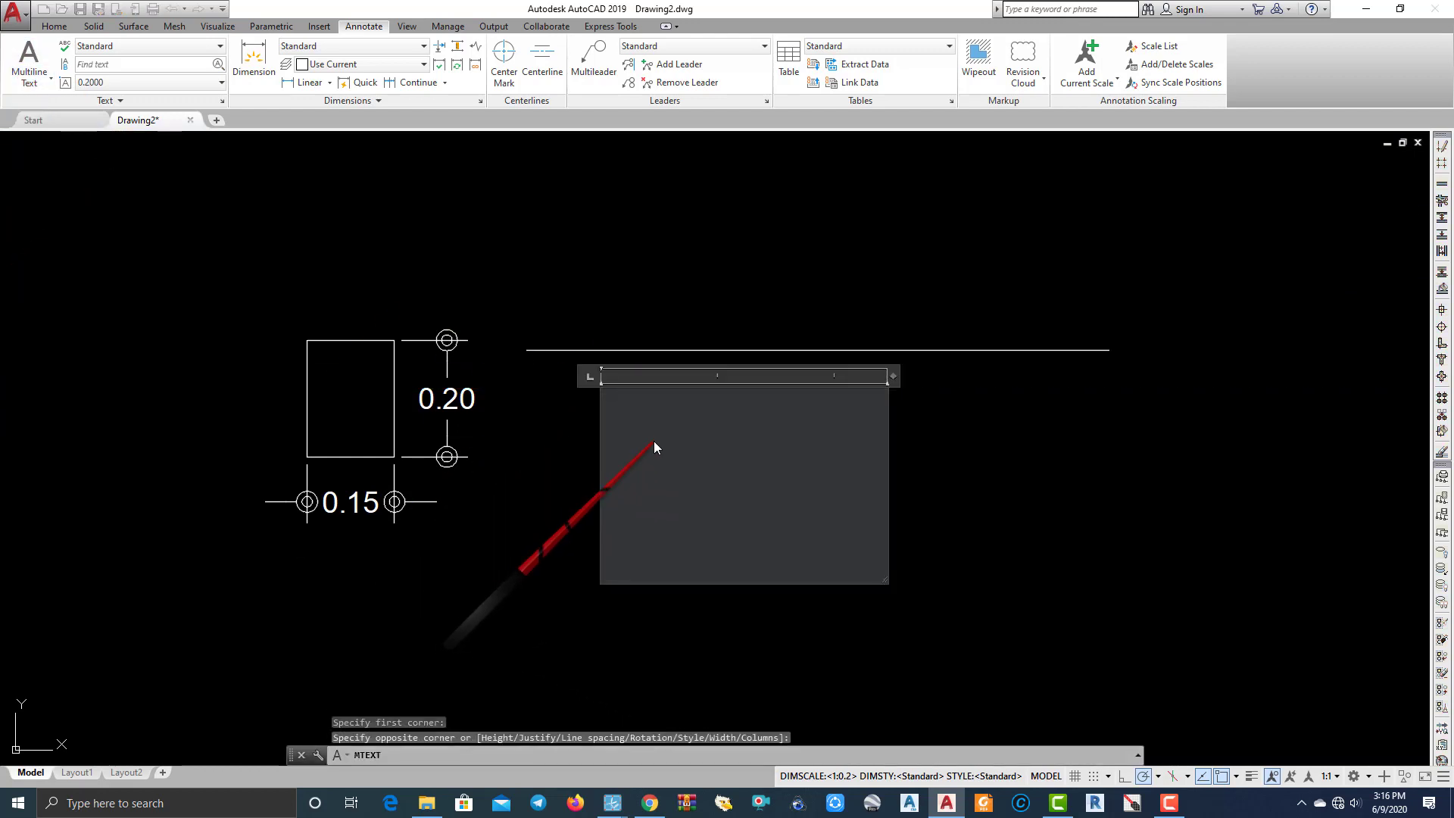
text(Di)
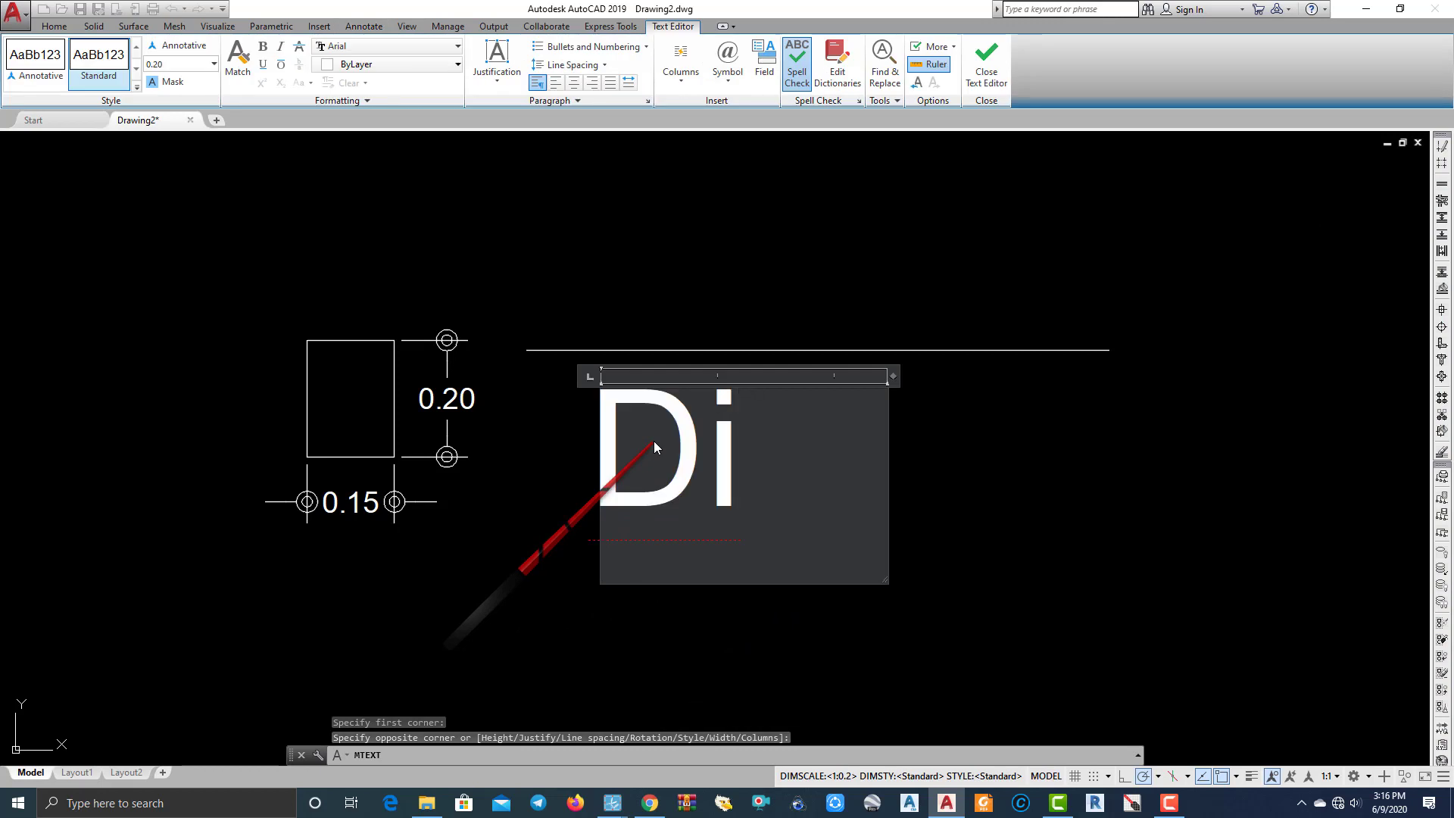
text( asums)
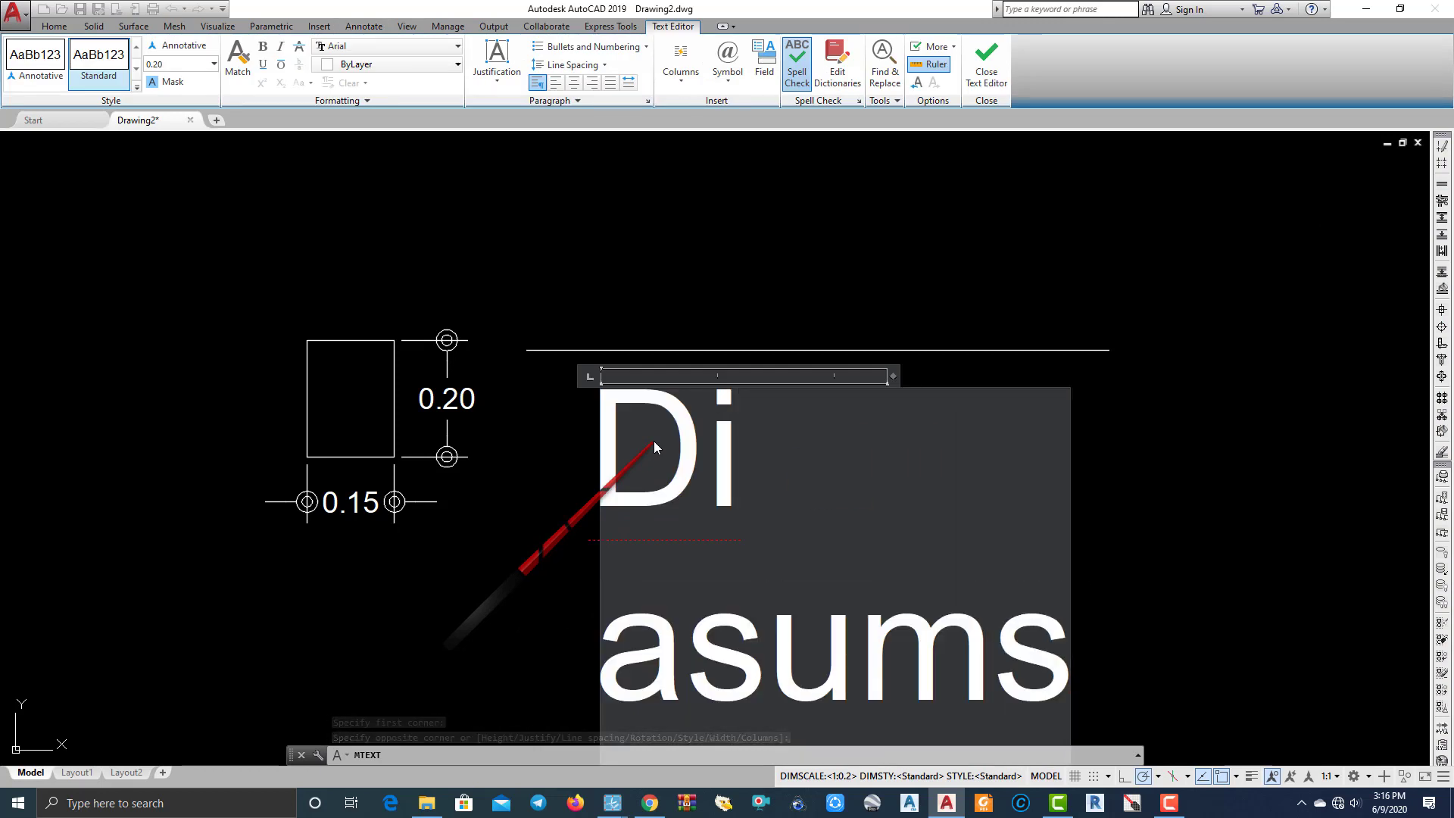
text(ikan)
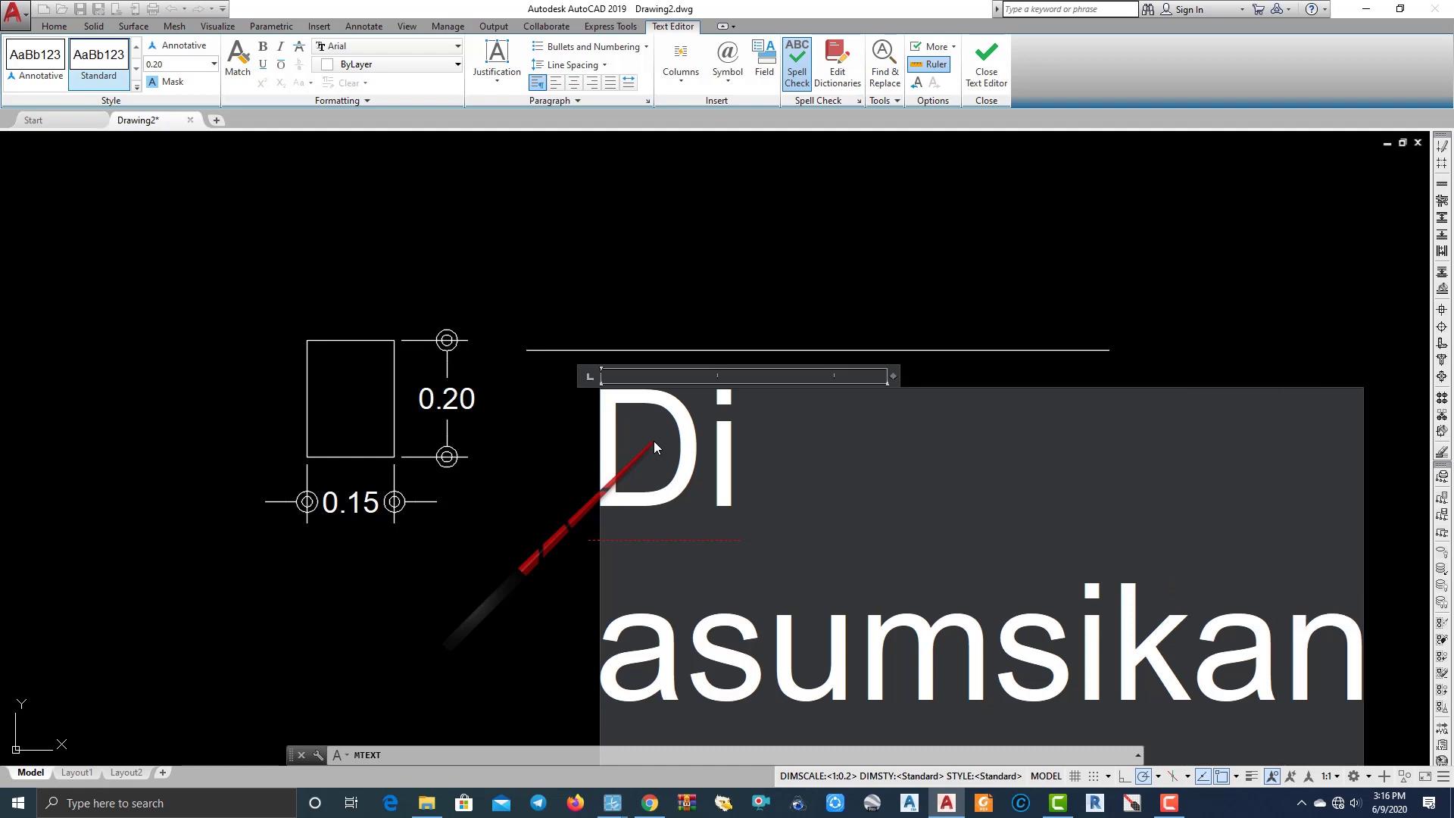
scroll(333, 189, down, 4)
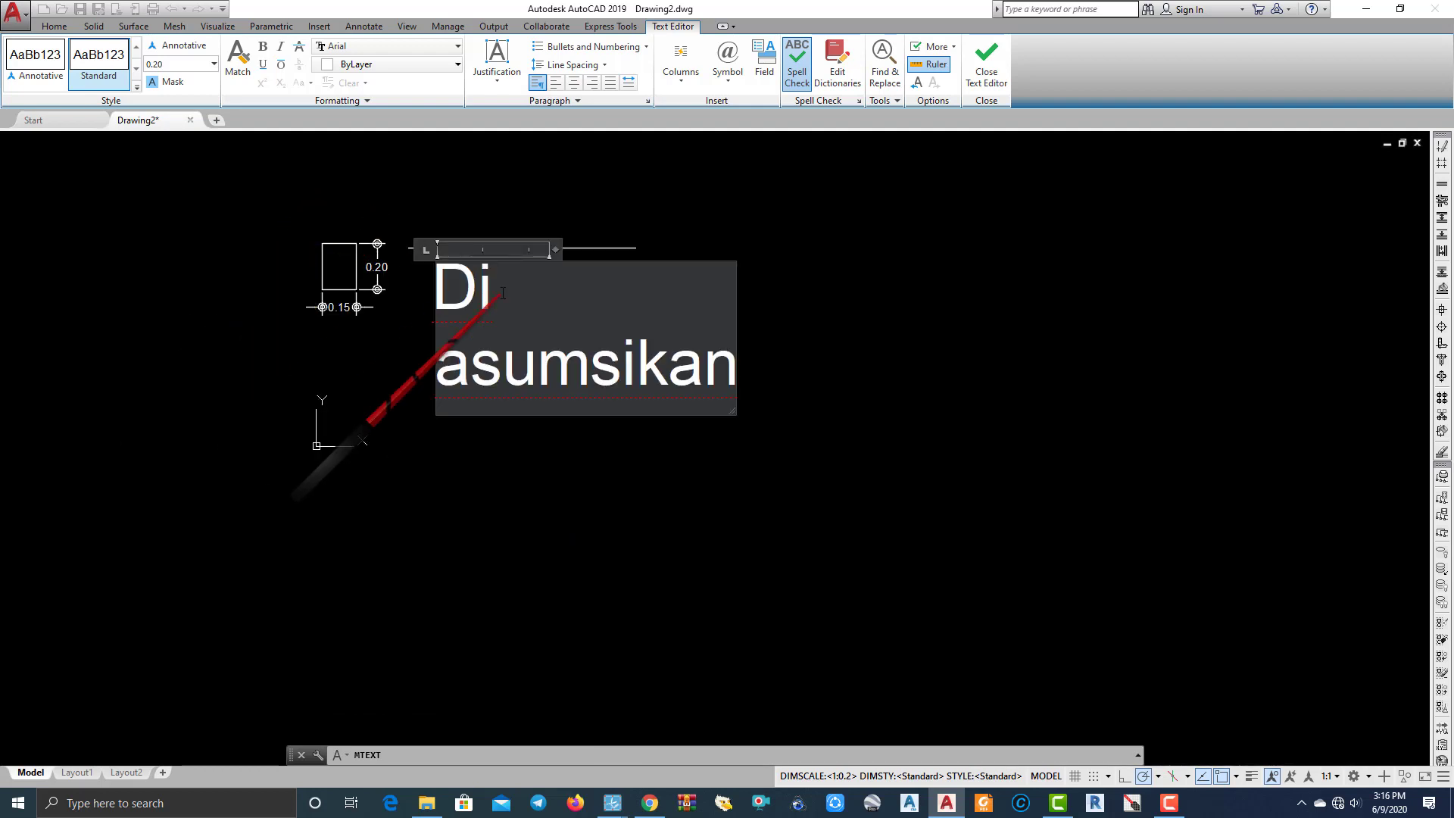
text(pA)
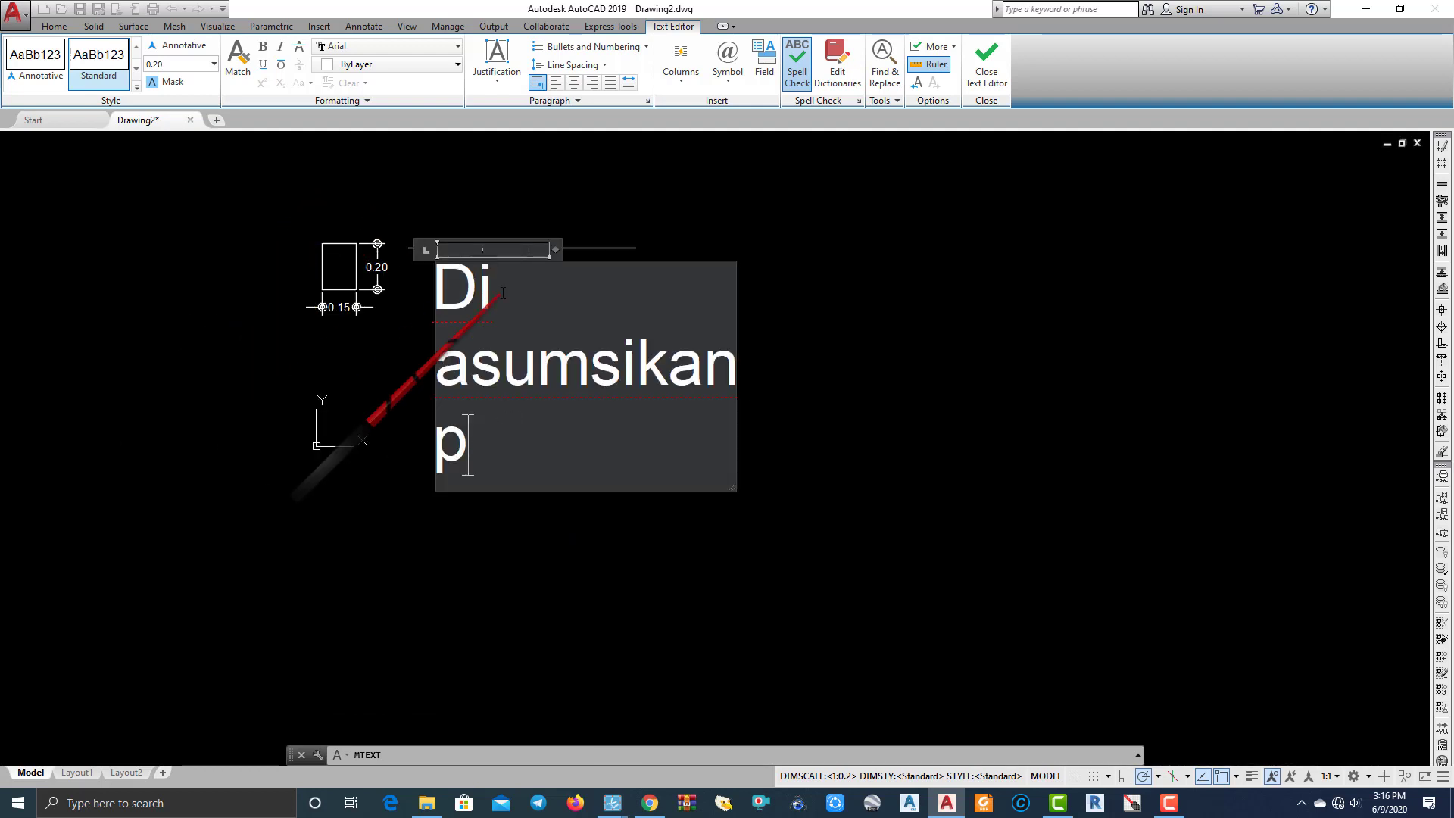
key(BackSpace)
text(PA)
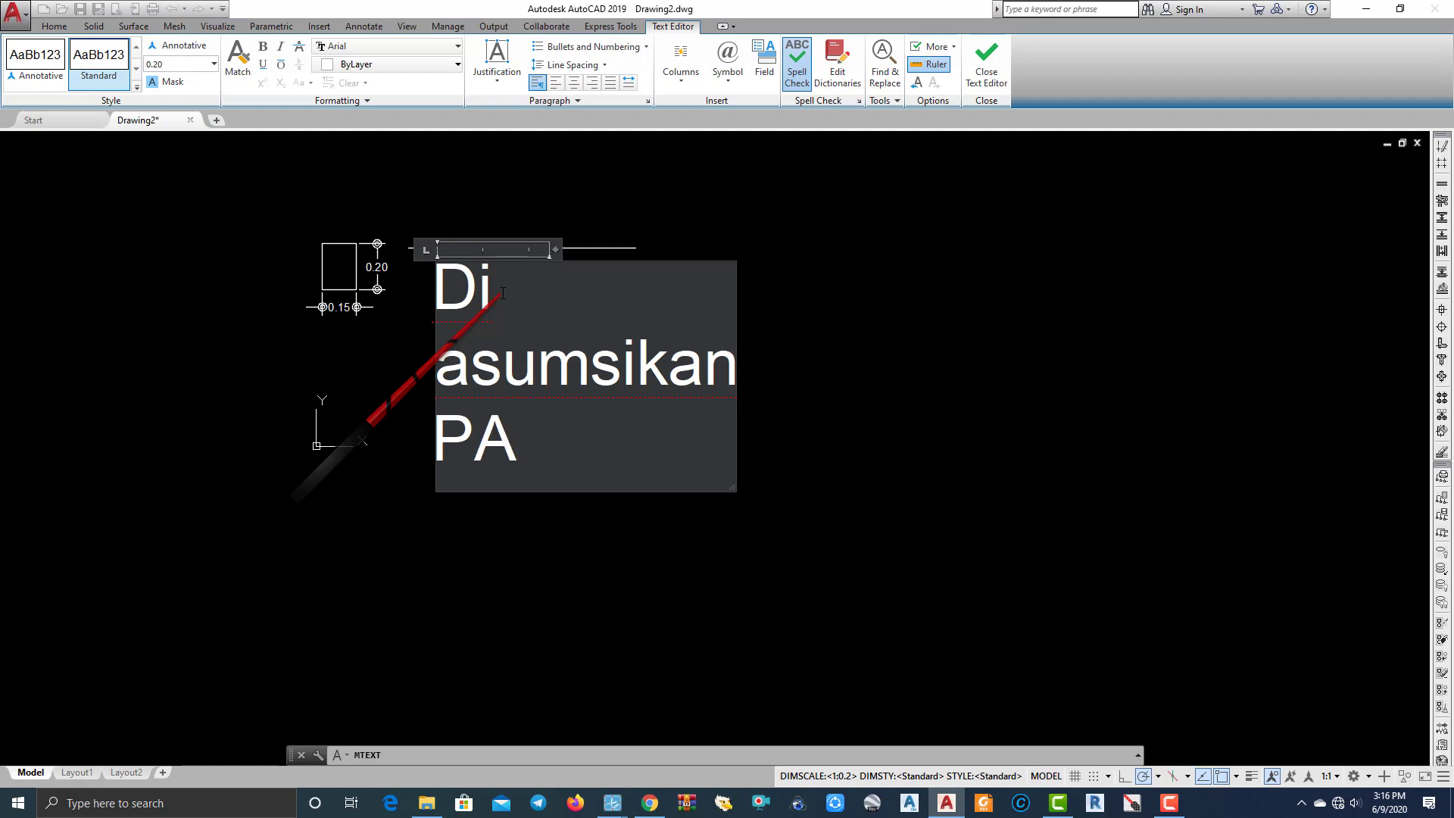
key(BackSpace)
key(BackSpace)
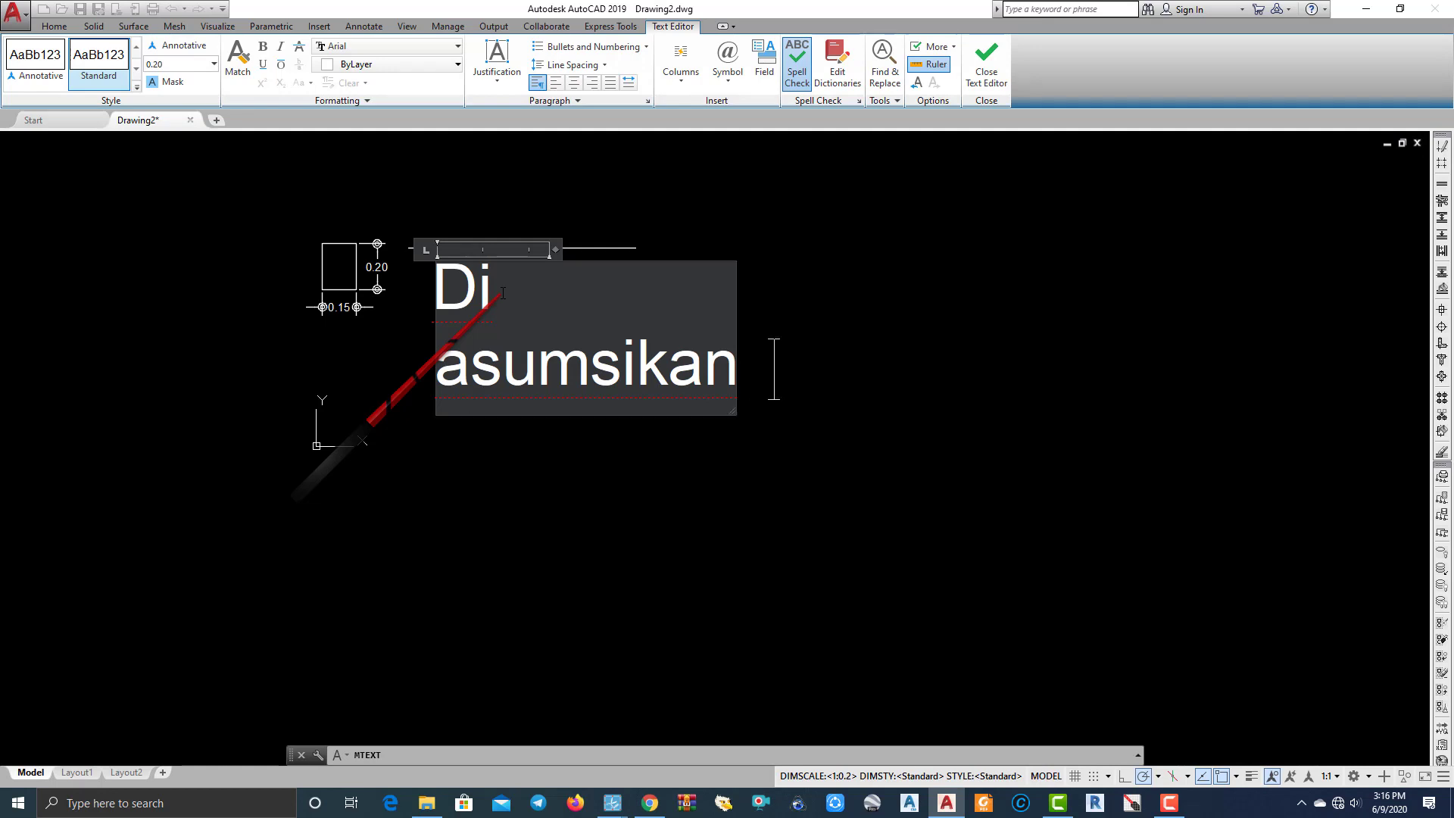
Complete the note with "panjang sloof" followed by "1 meter" on a new line, and finish text editing.
text(panjan)
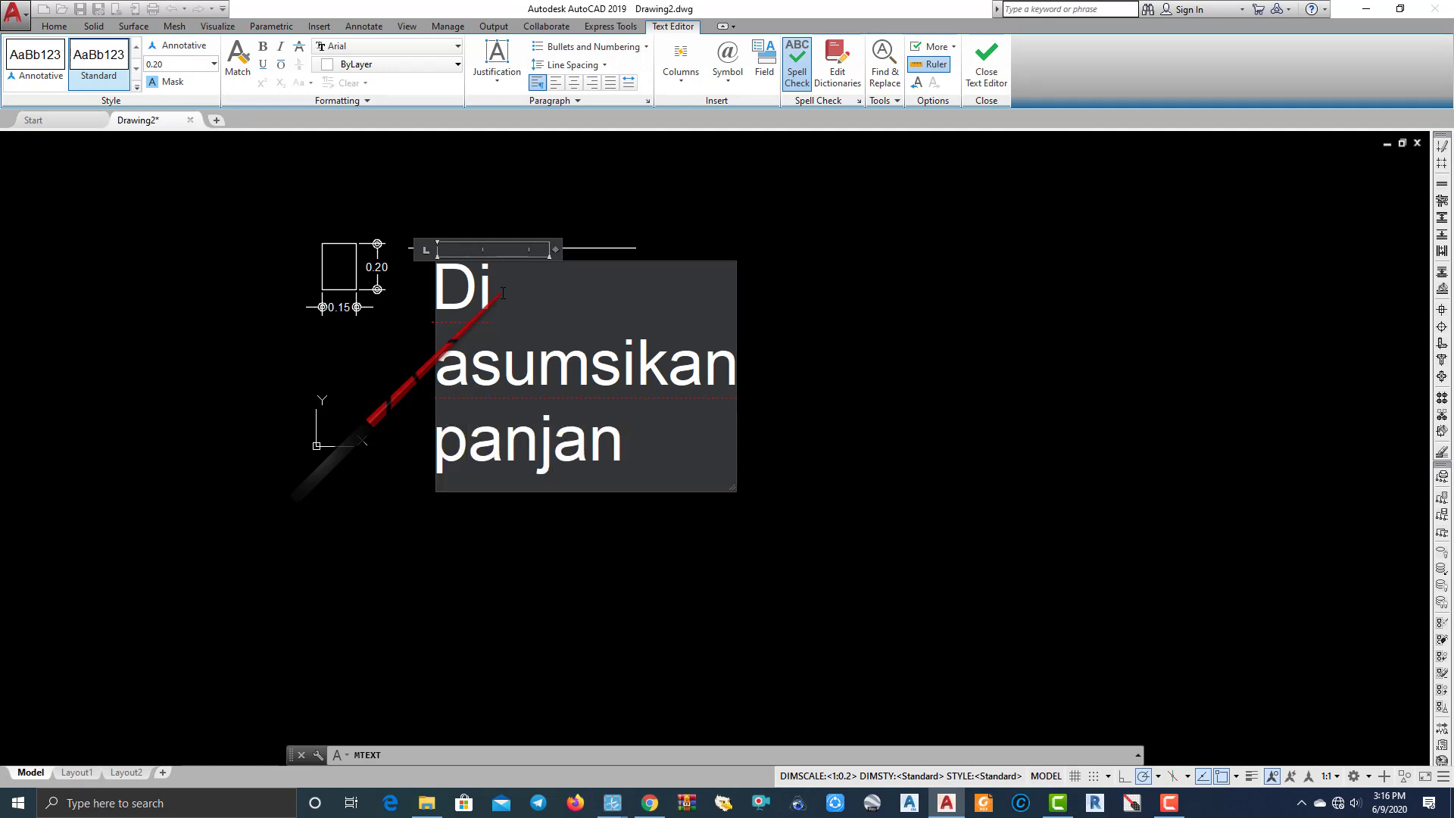
text(g sl)
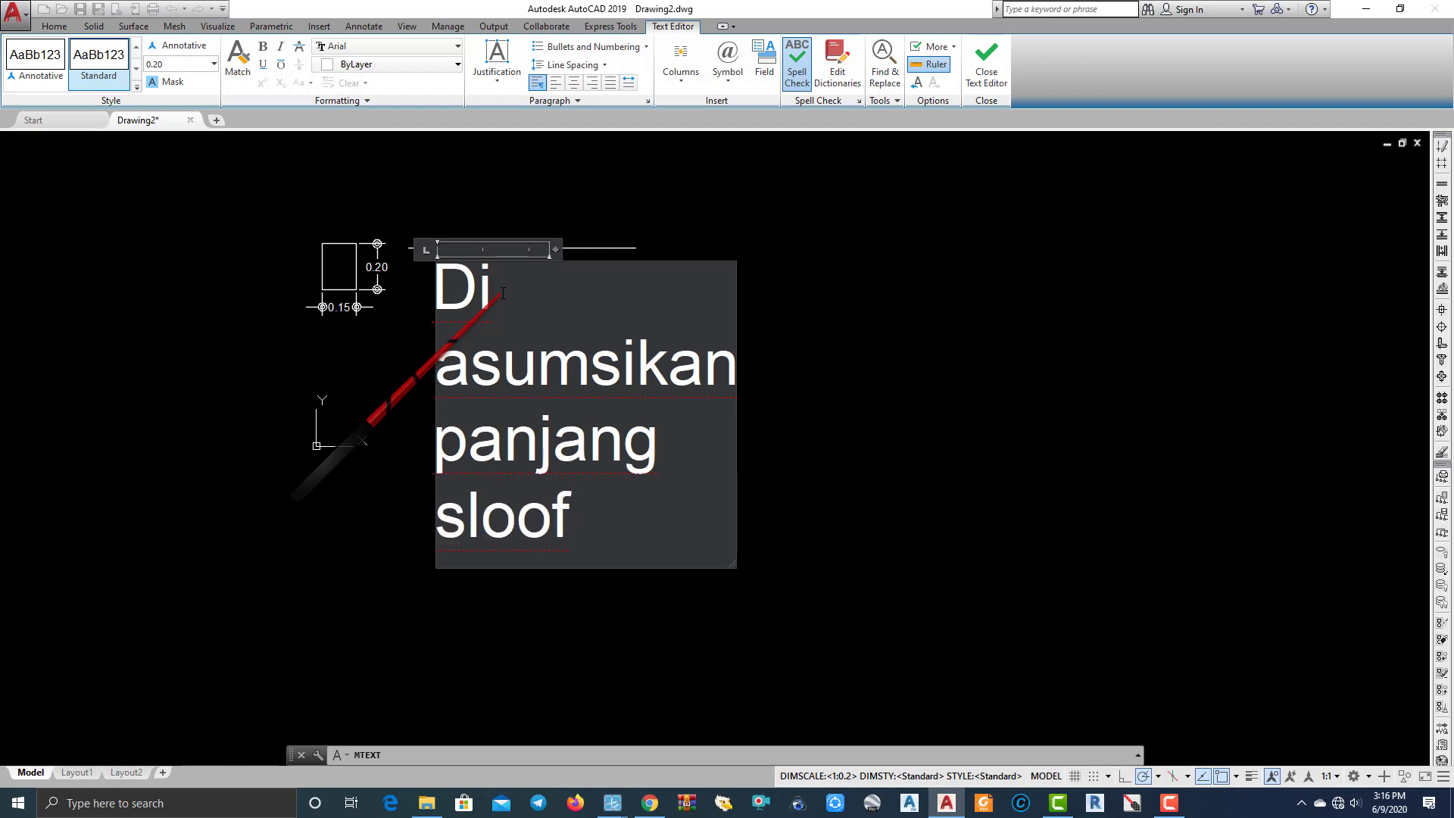
text(oof)
key(Return)
text(1 meter)
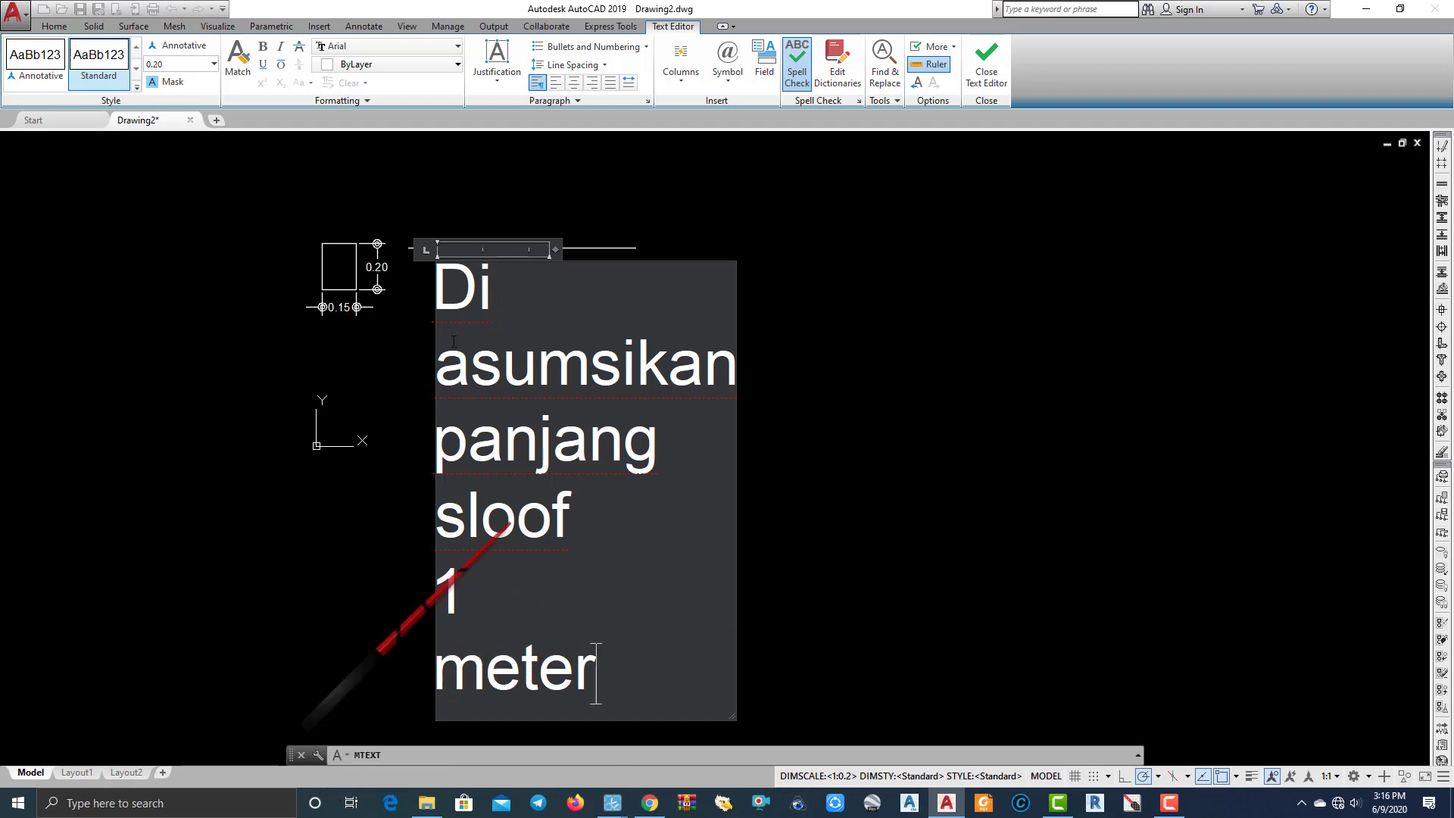
click(844, 465)
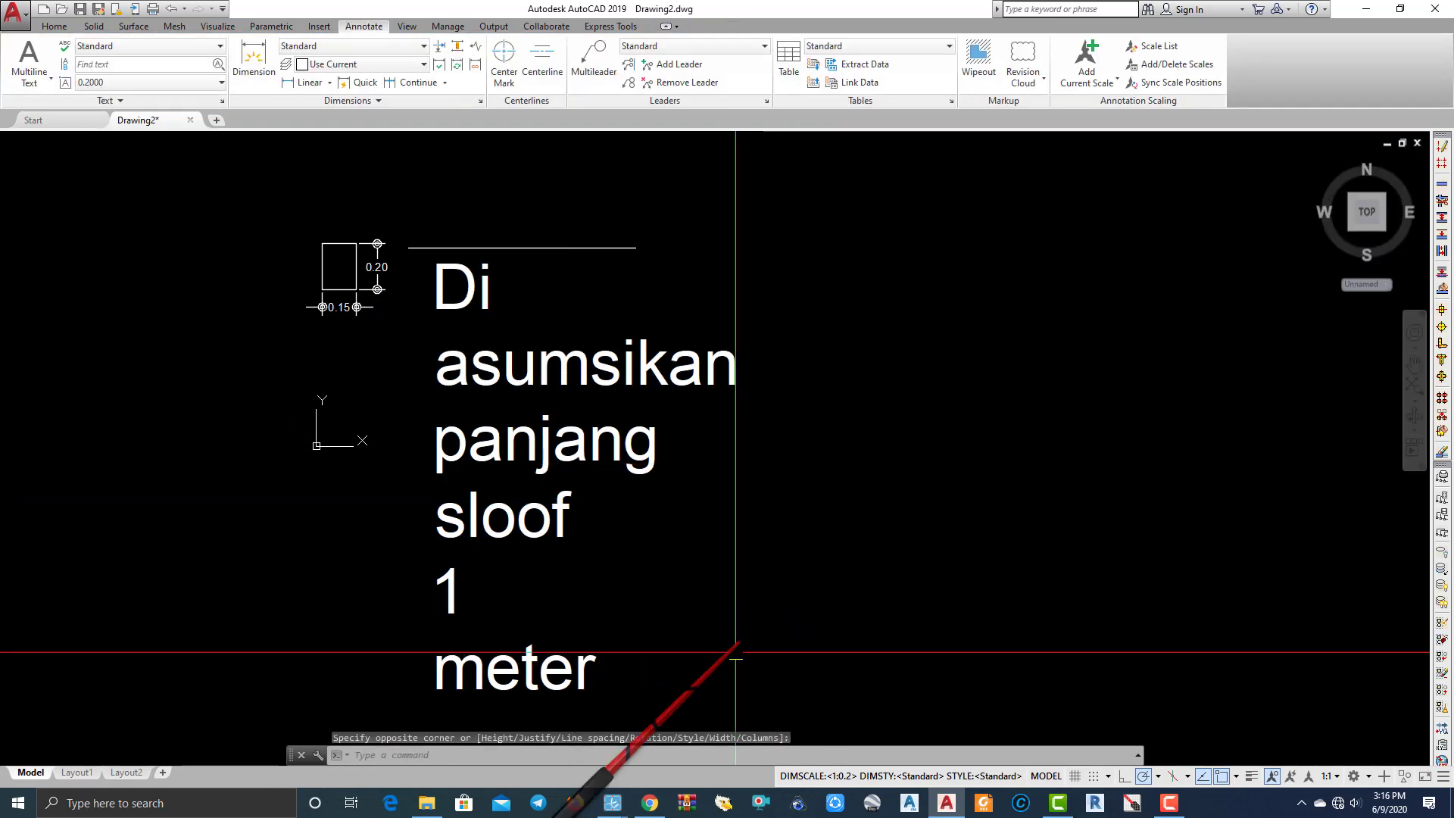
Erase the multiline note and undo the deletion.
click(733, 692)
click(447, 302)
text(E)
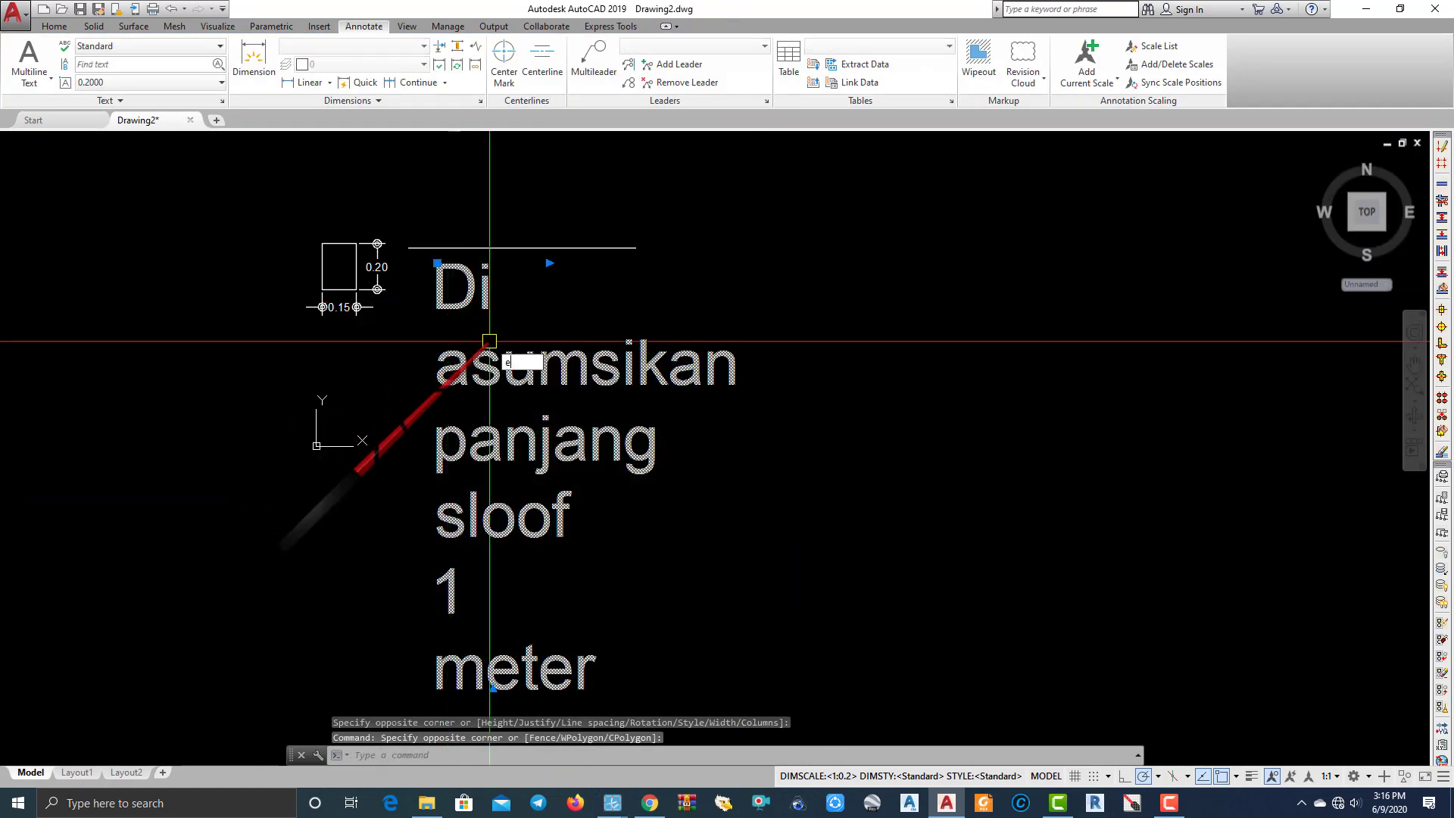
key(Return)
middle_drag(447, 342, 532, 343)
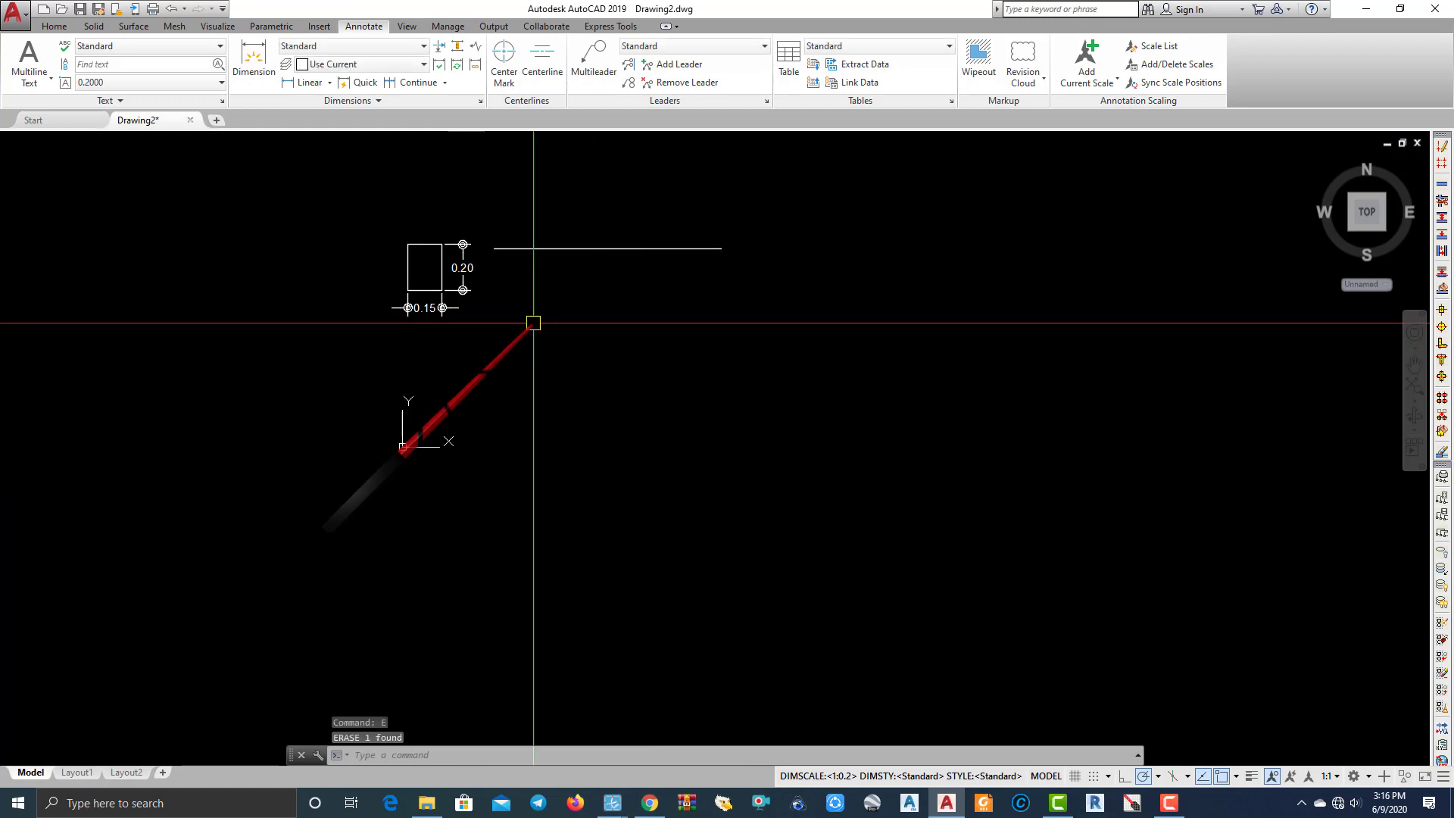
key(ctrl+z)
key(ctrl+z)
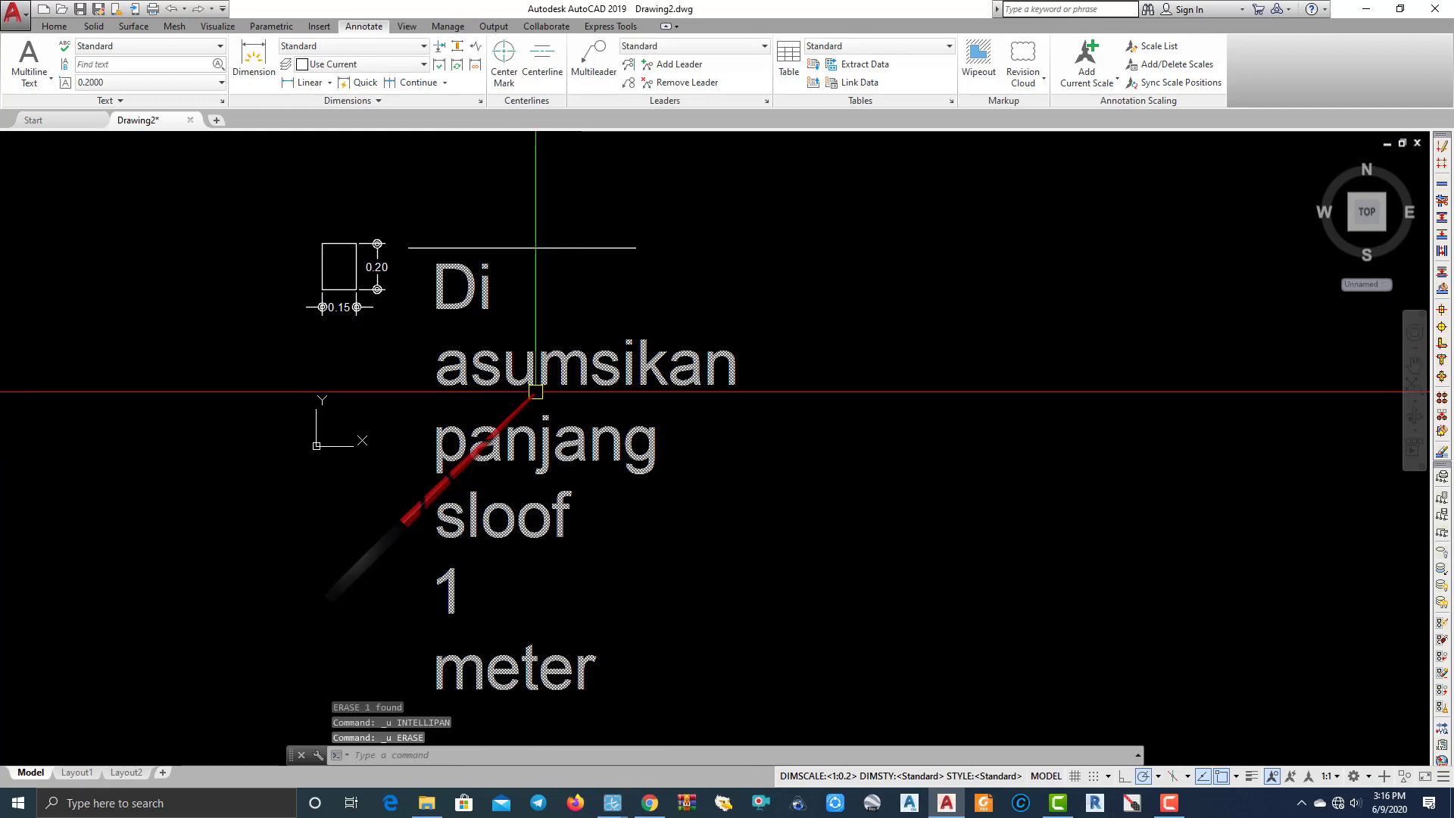
Move the multiline note well to the right of the horizontal line, clear of the geometry.
text(m)
key(Return)
click(580, 466)
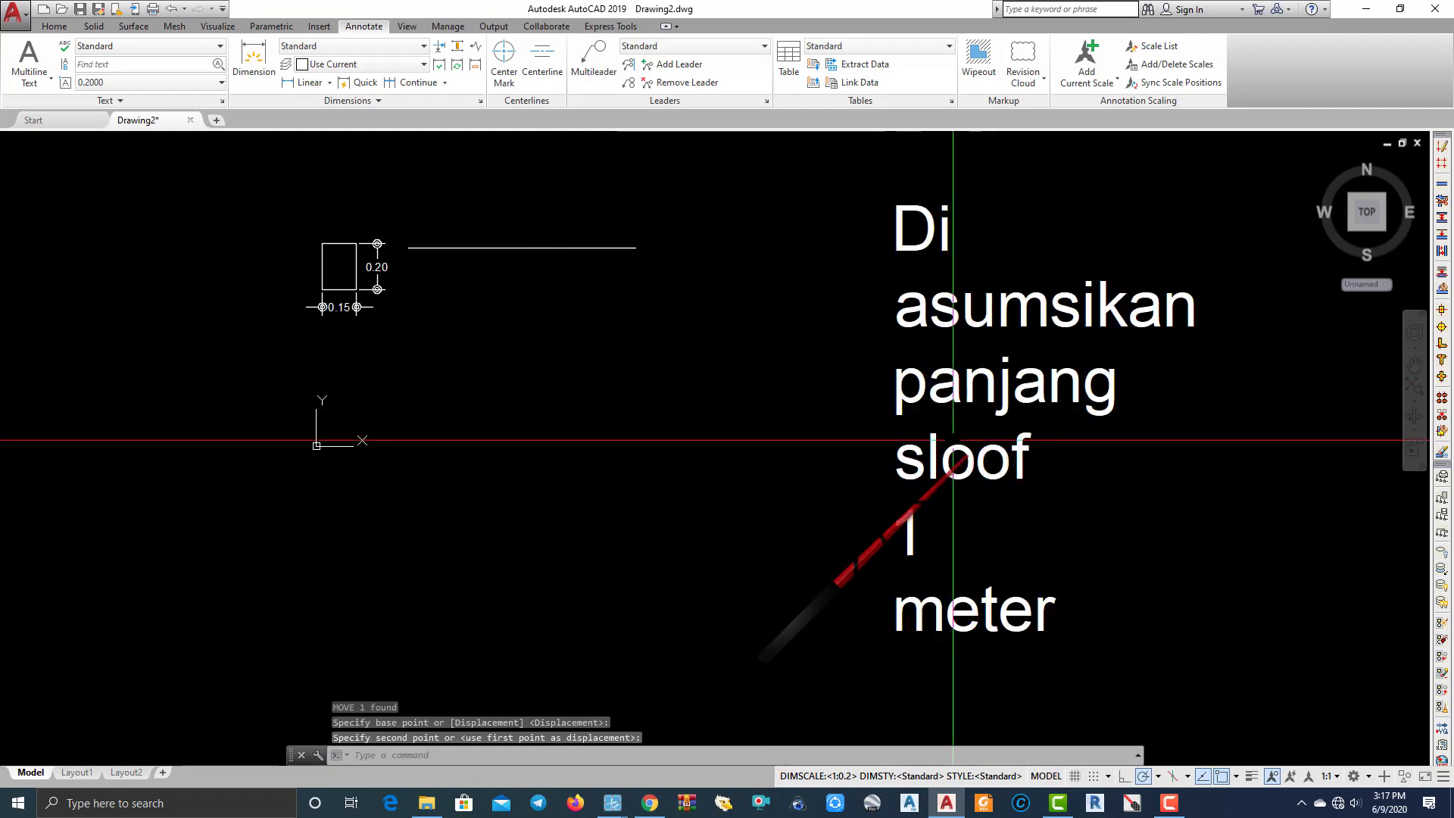
Open the Windows Calculator app and move its window so the dimensioned rectangle stays visible.
scroll(394, 295, up, 2)
middle_drag(432, 316, 458, 360)
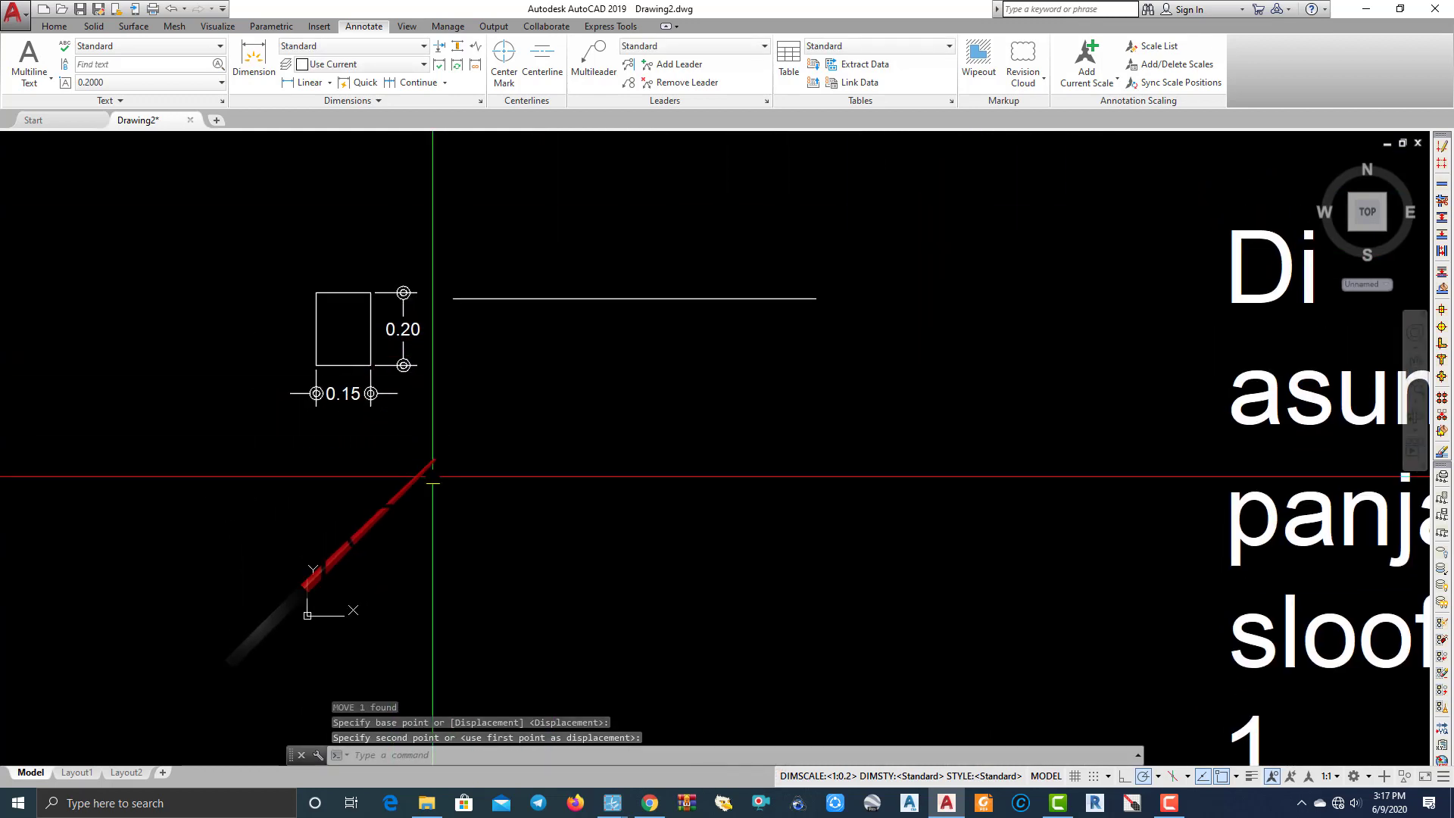
click(209, 804)
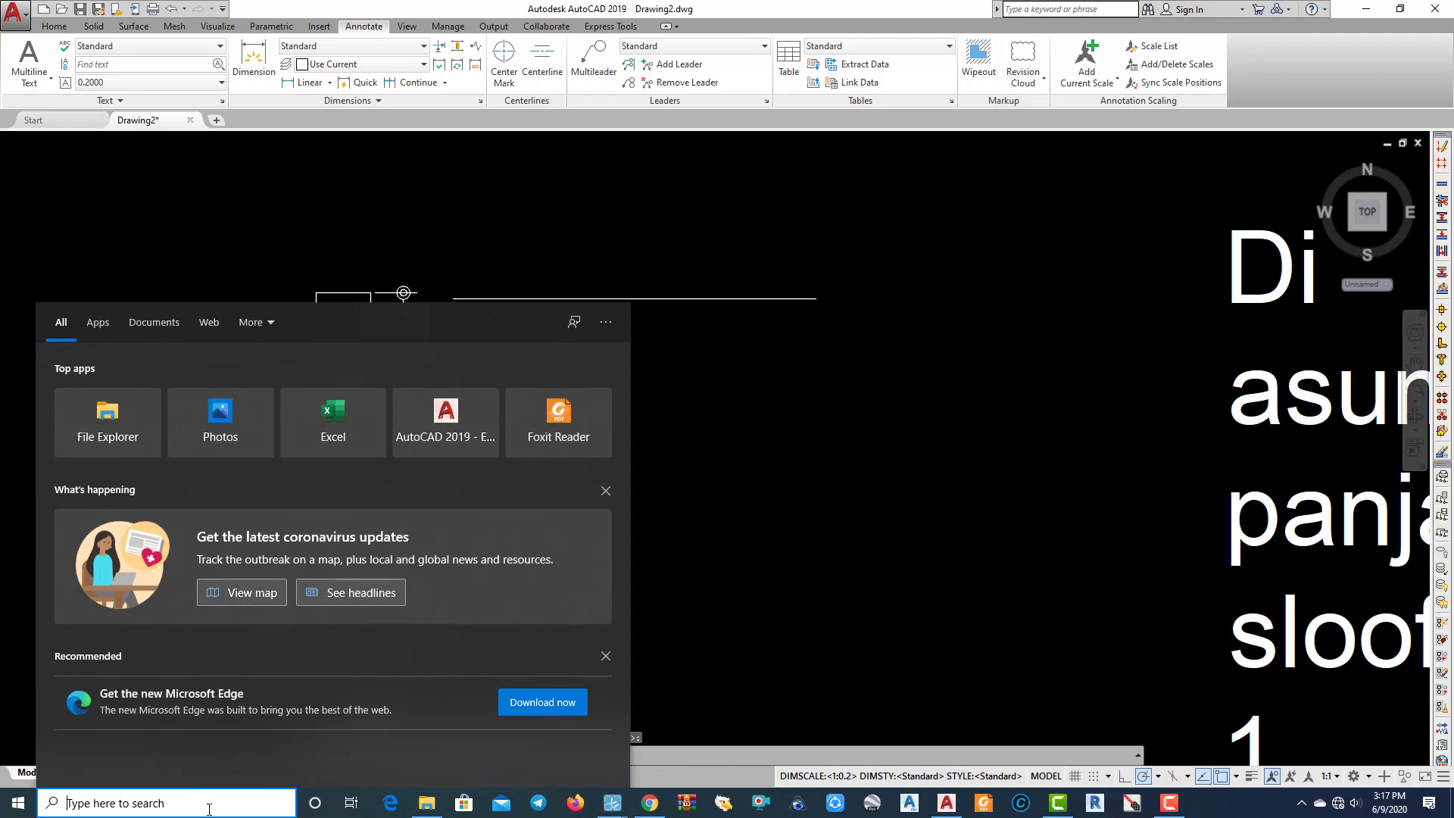
text(c)
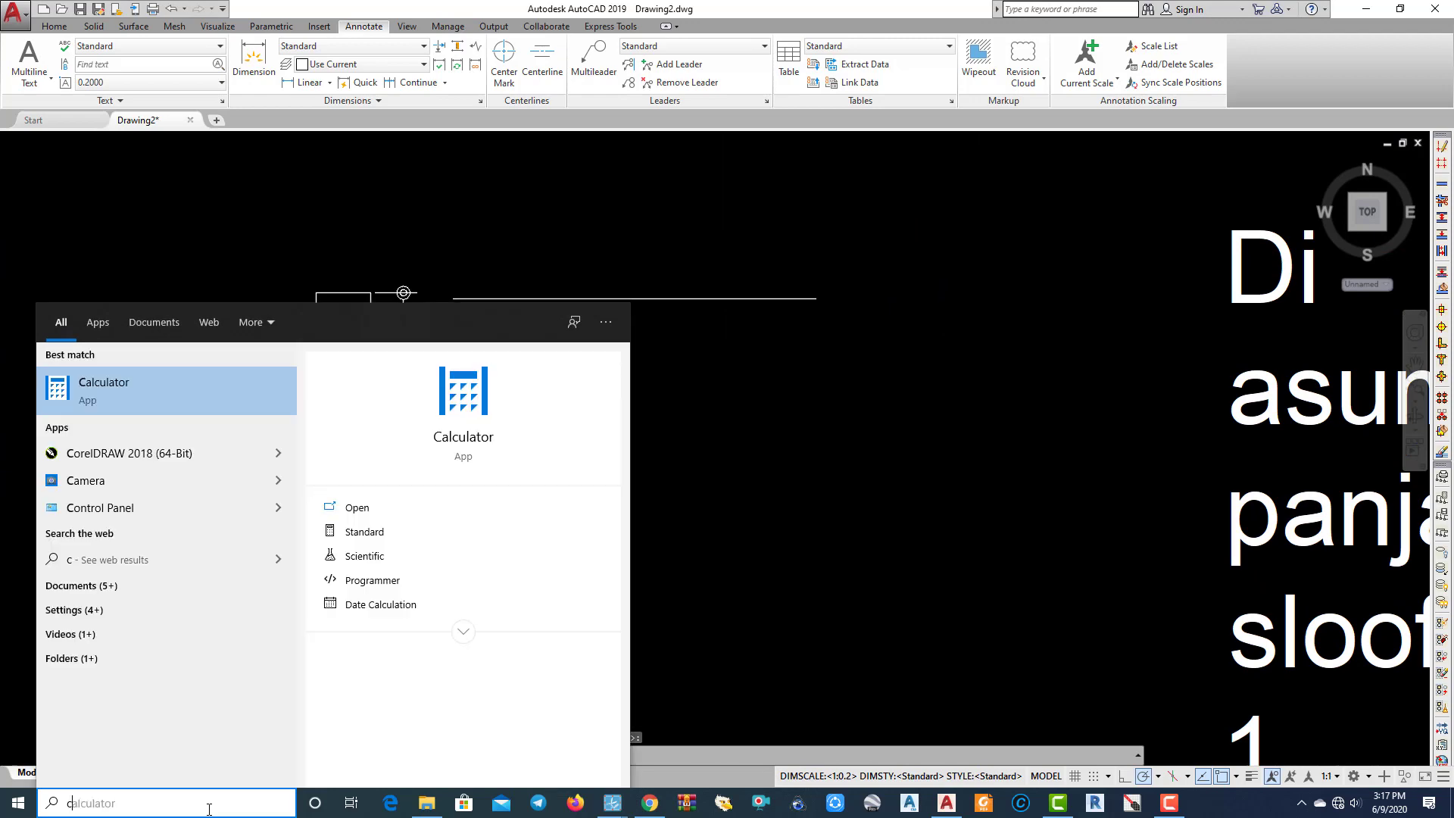
click(79, 389)
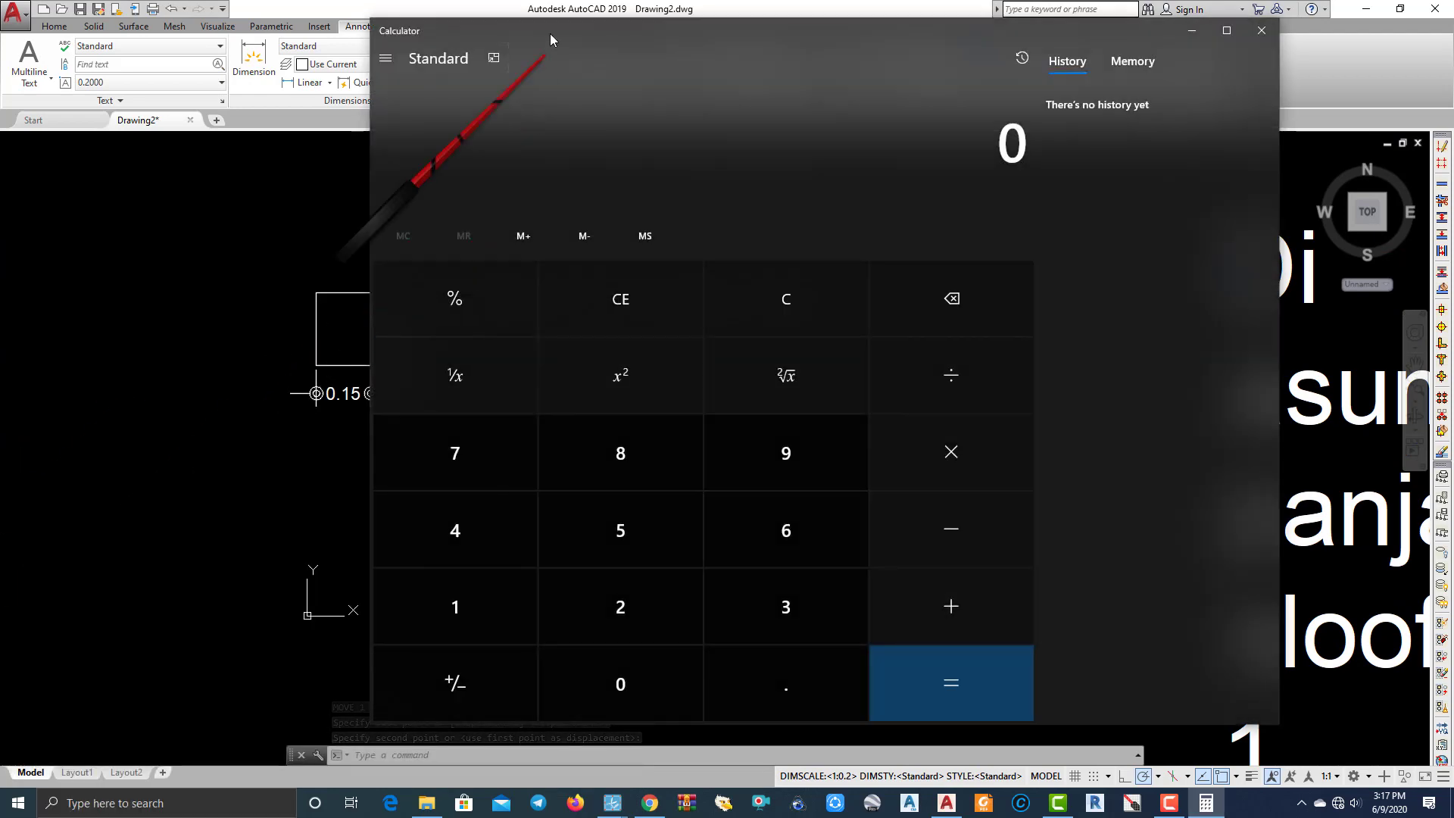
drag(583, 34, 792, 44)
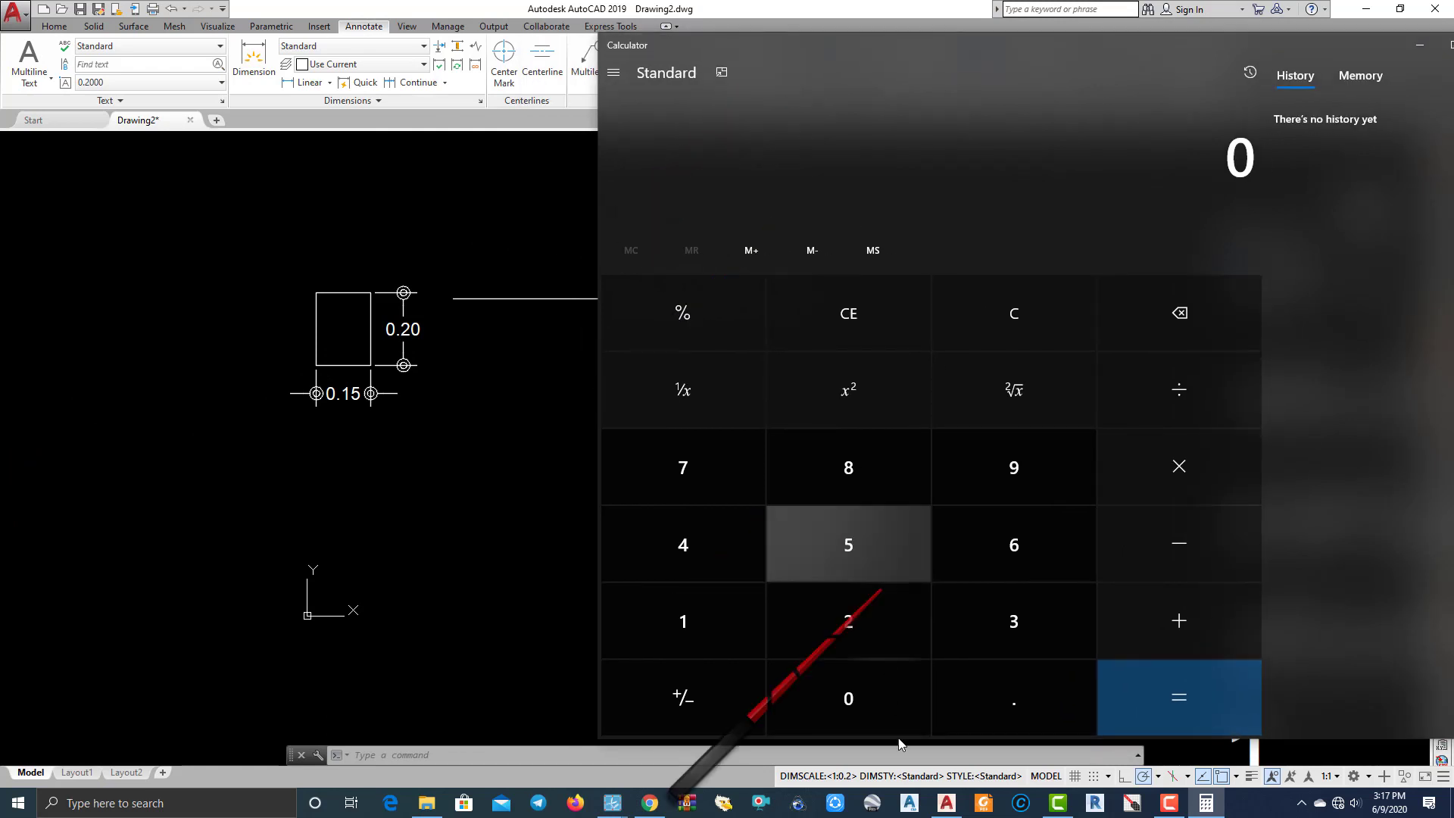
Multiply the rectangle's dimensions, 0.15 by 0.20, in Calculator.
click(1013, 698)
click(683, 621)
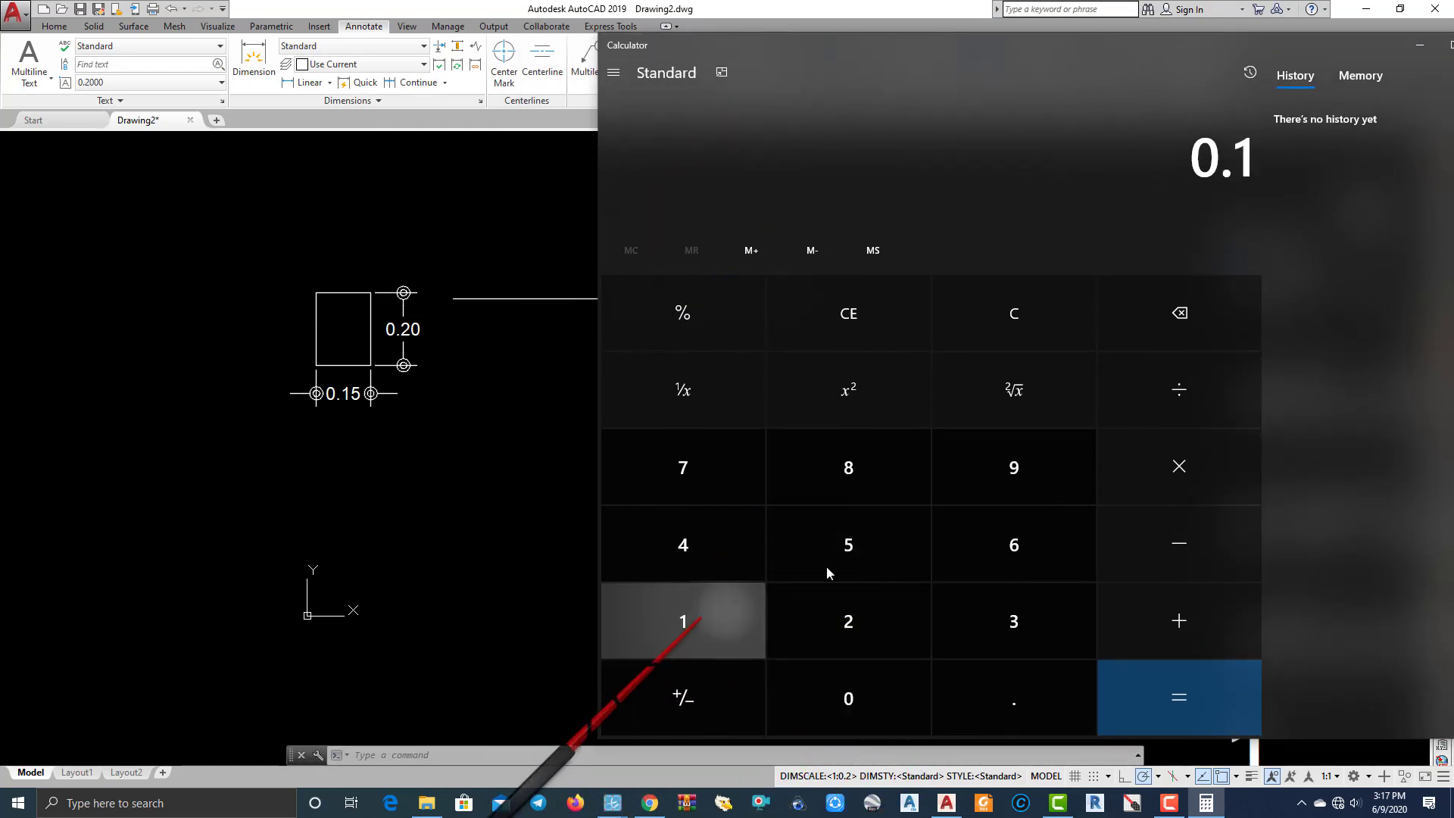
click(848, 553)
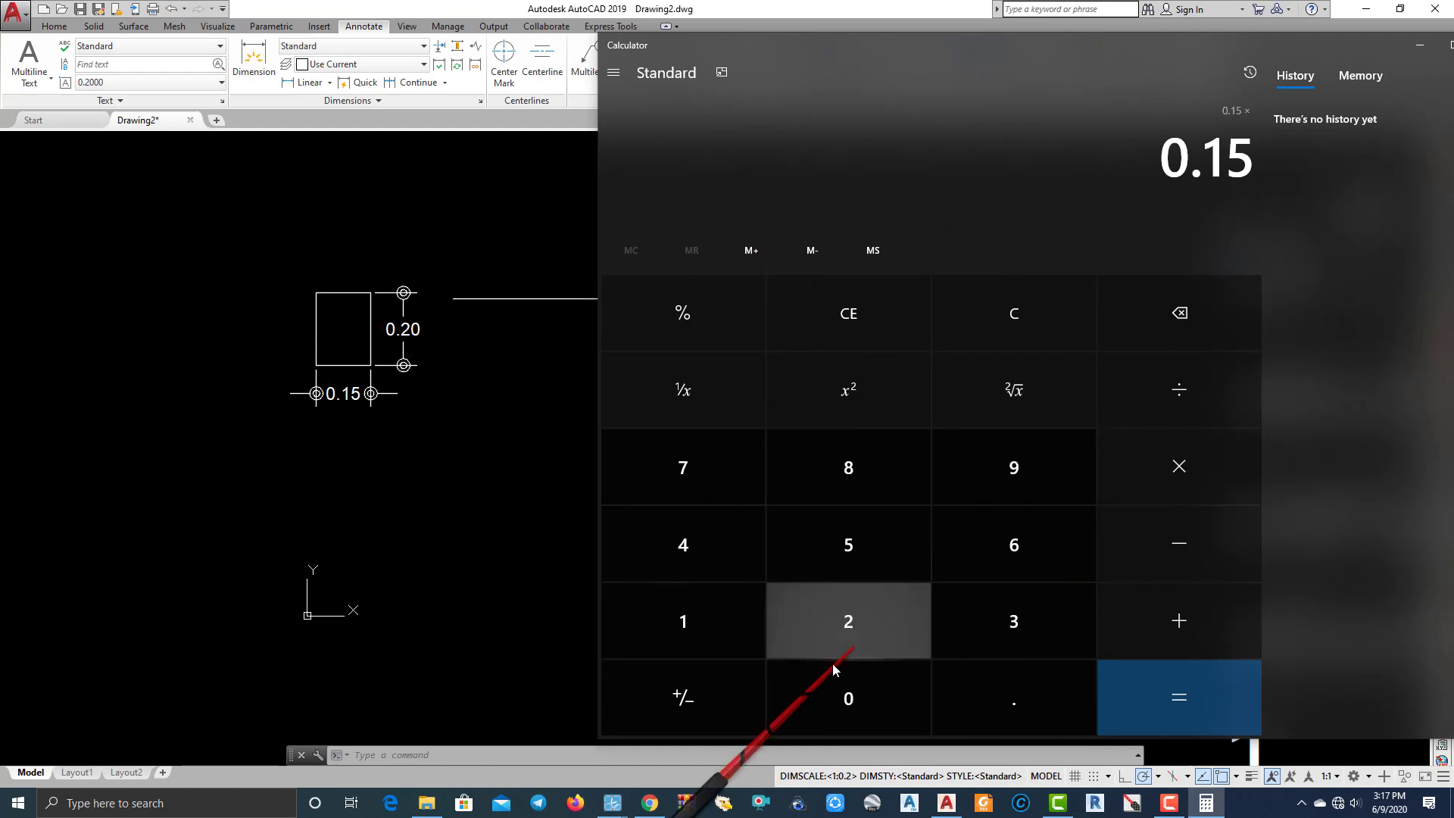
click(842, 698)
click(1009, 706)
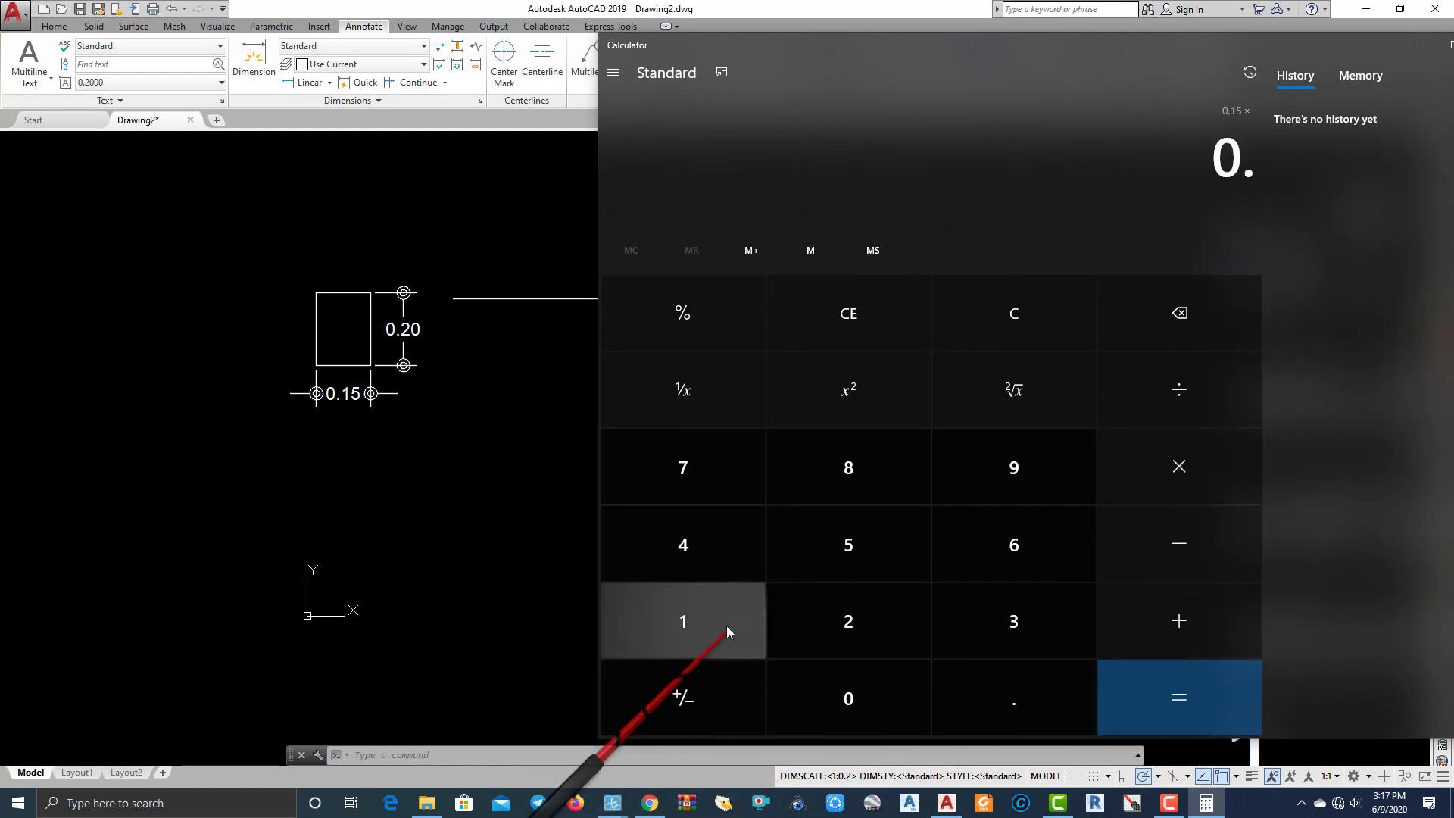
click(788, 617)
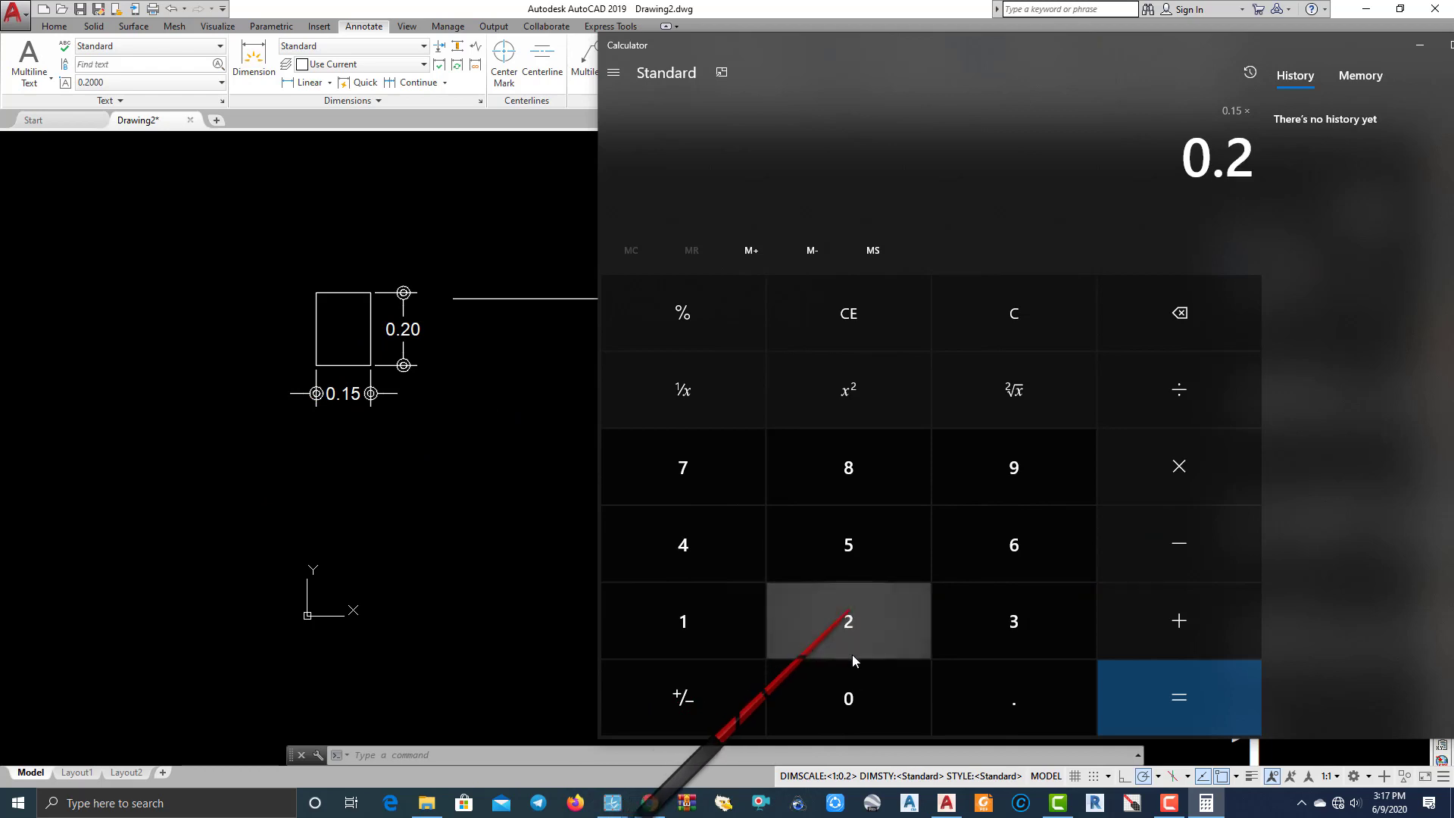
click(852, 685)
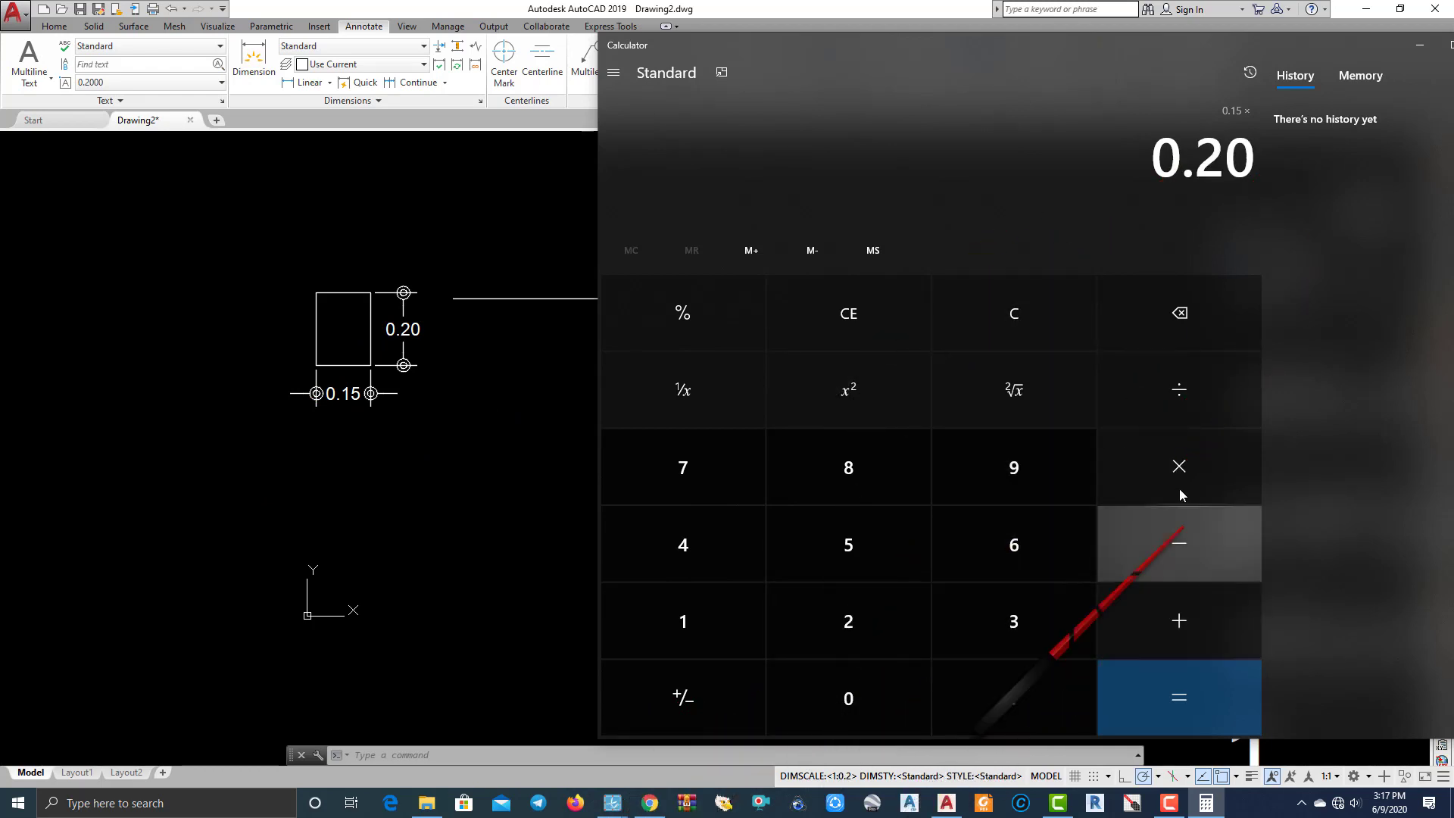
click(1177, 466)
Check the assumed sloof length in the AutoCAD note and multiply the area by 1 in Calculator.
click(984, 28)
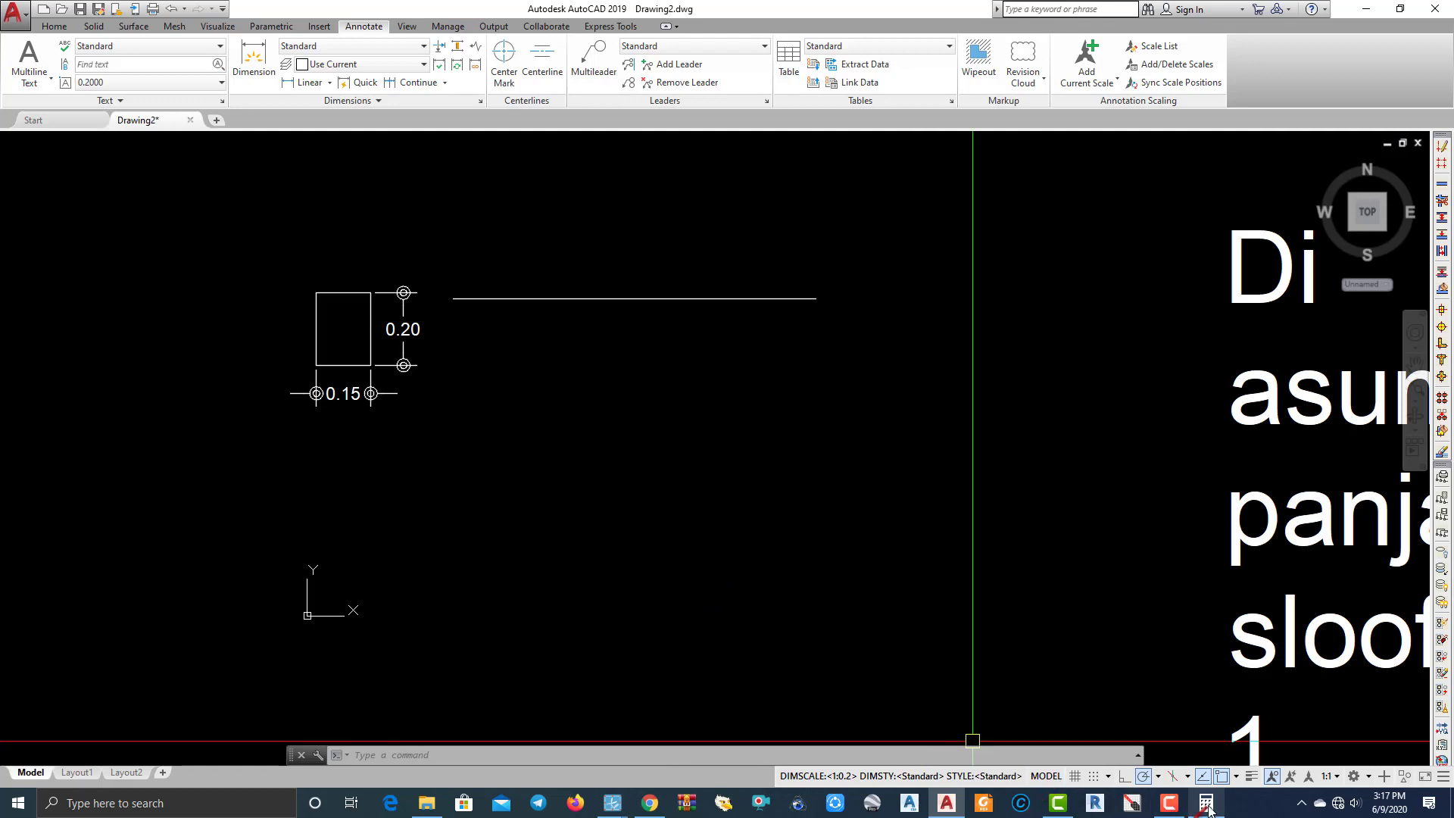
click(973, 390)
scroll(1000, 466, down, 3)
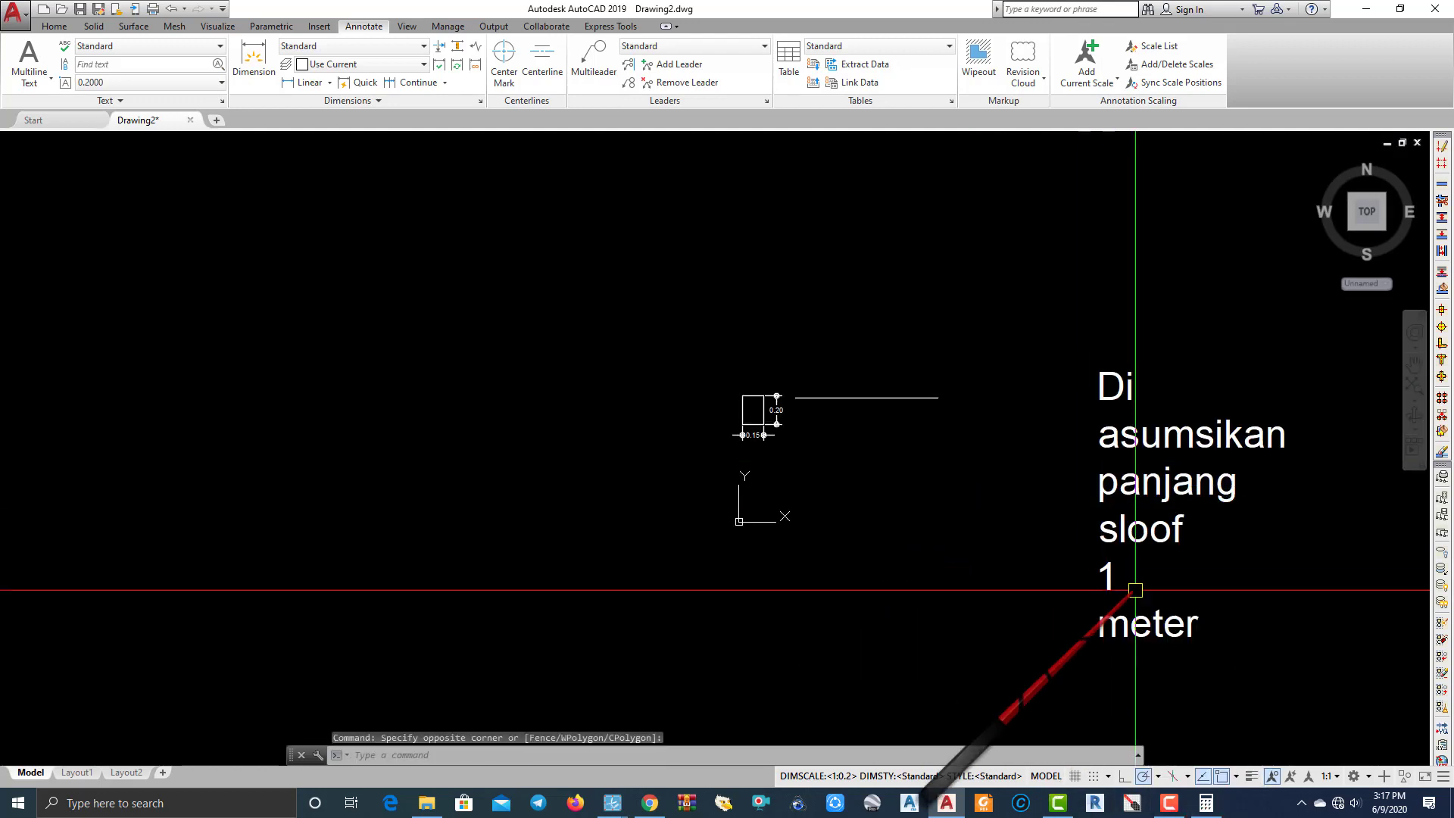
click(1206, 803)
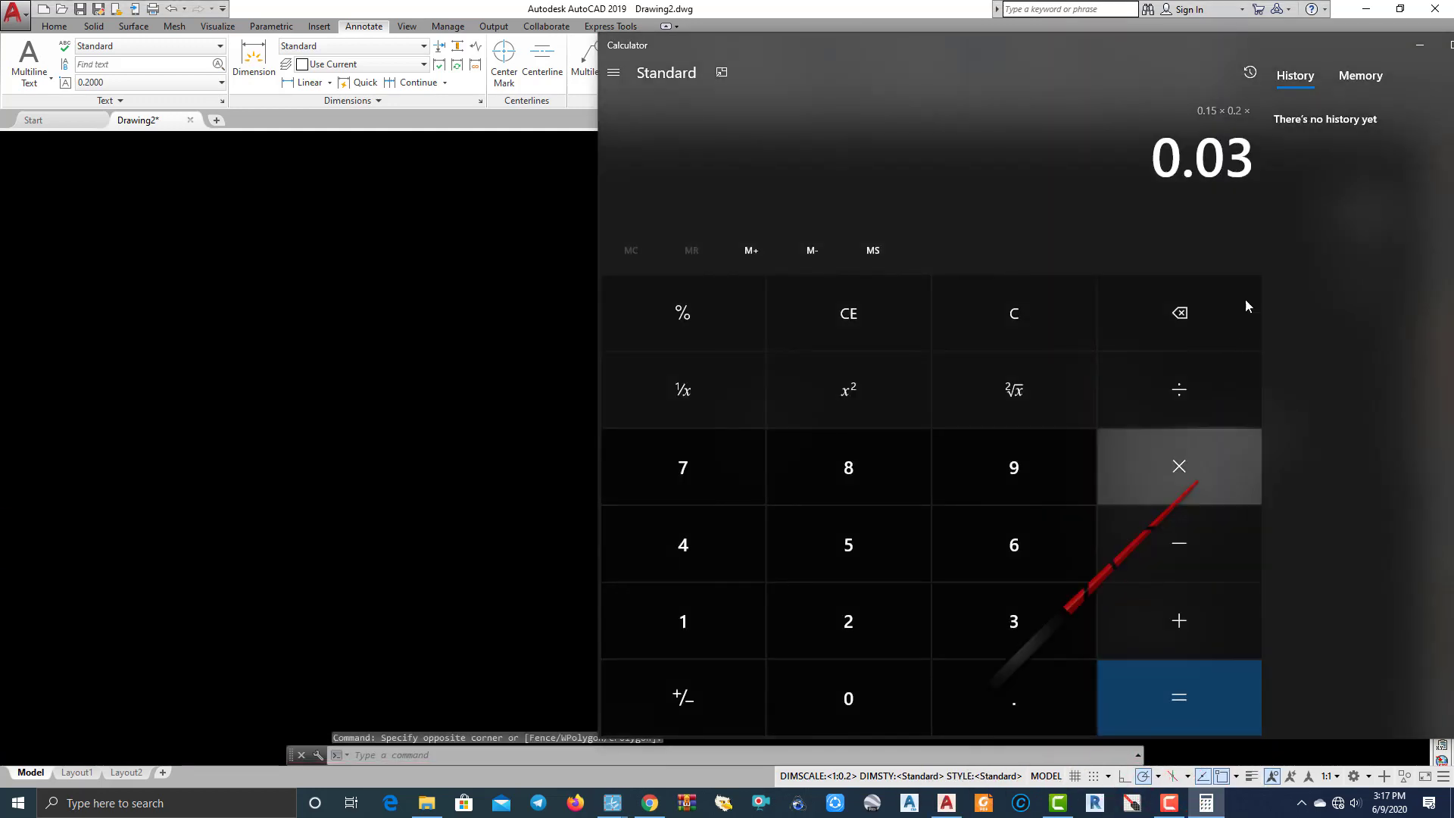
click(686, 621)
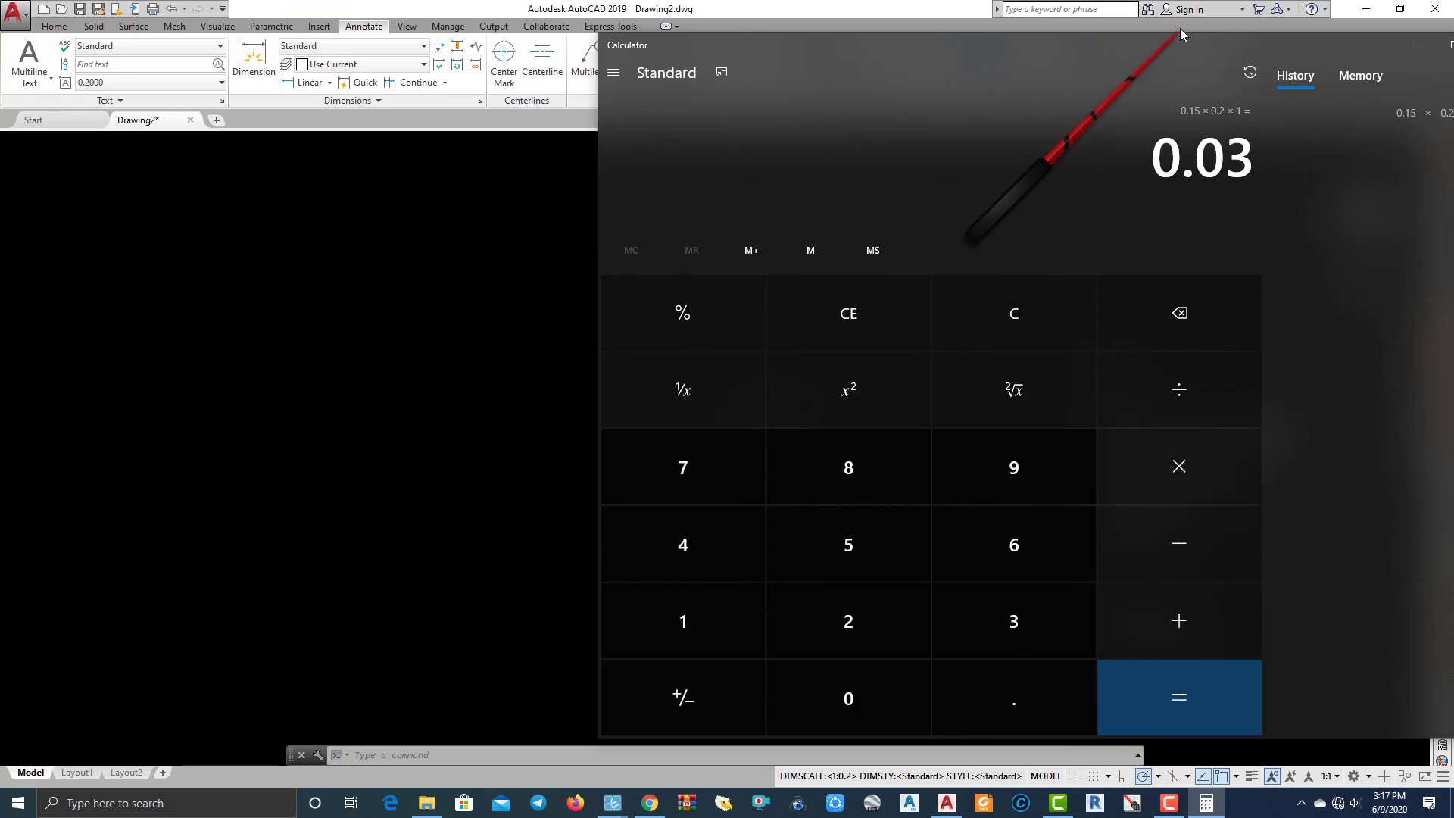
Review the volume calculation in Calculator against the drawing, and minimize Calculator to return to AutoCAD.
key(alt+Tab)
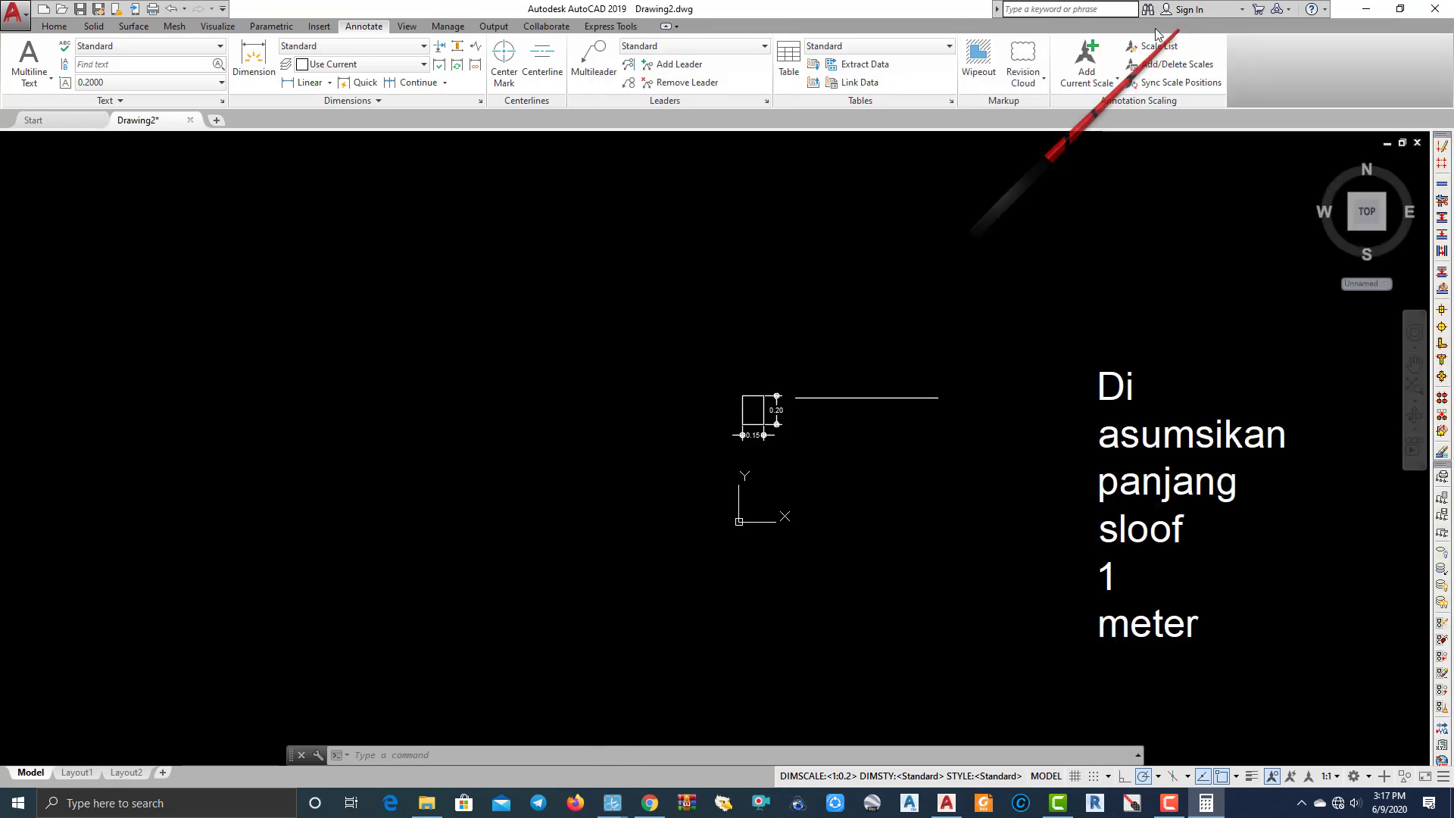
click(1206, 804)
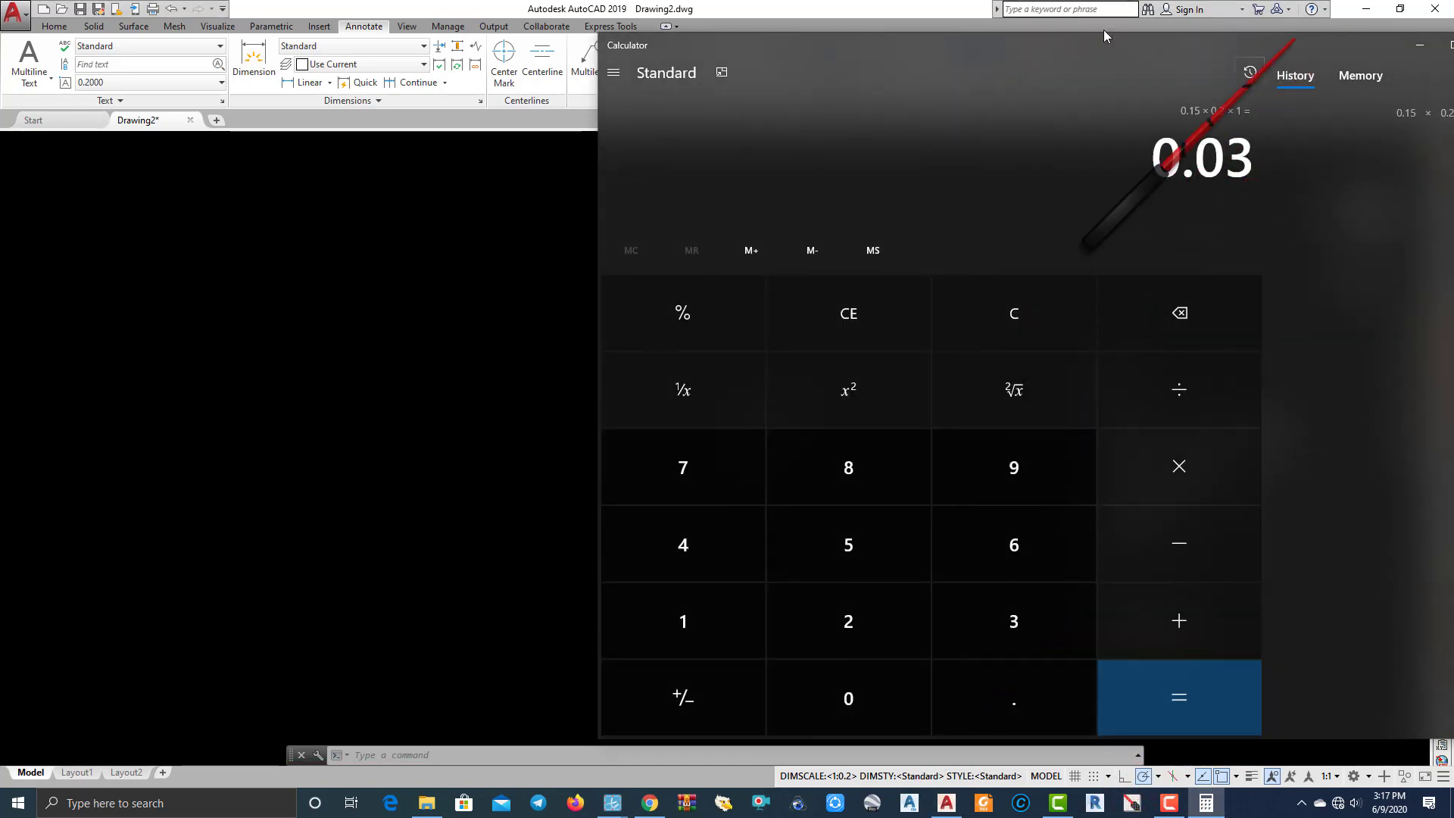
drag(877, 51, 540, 42)
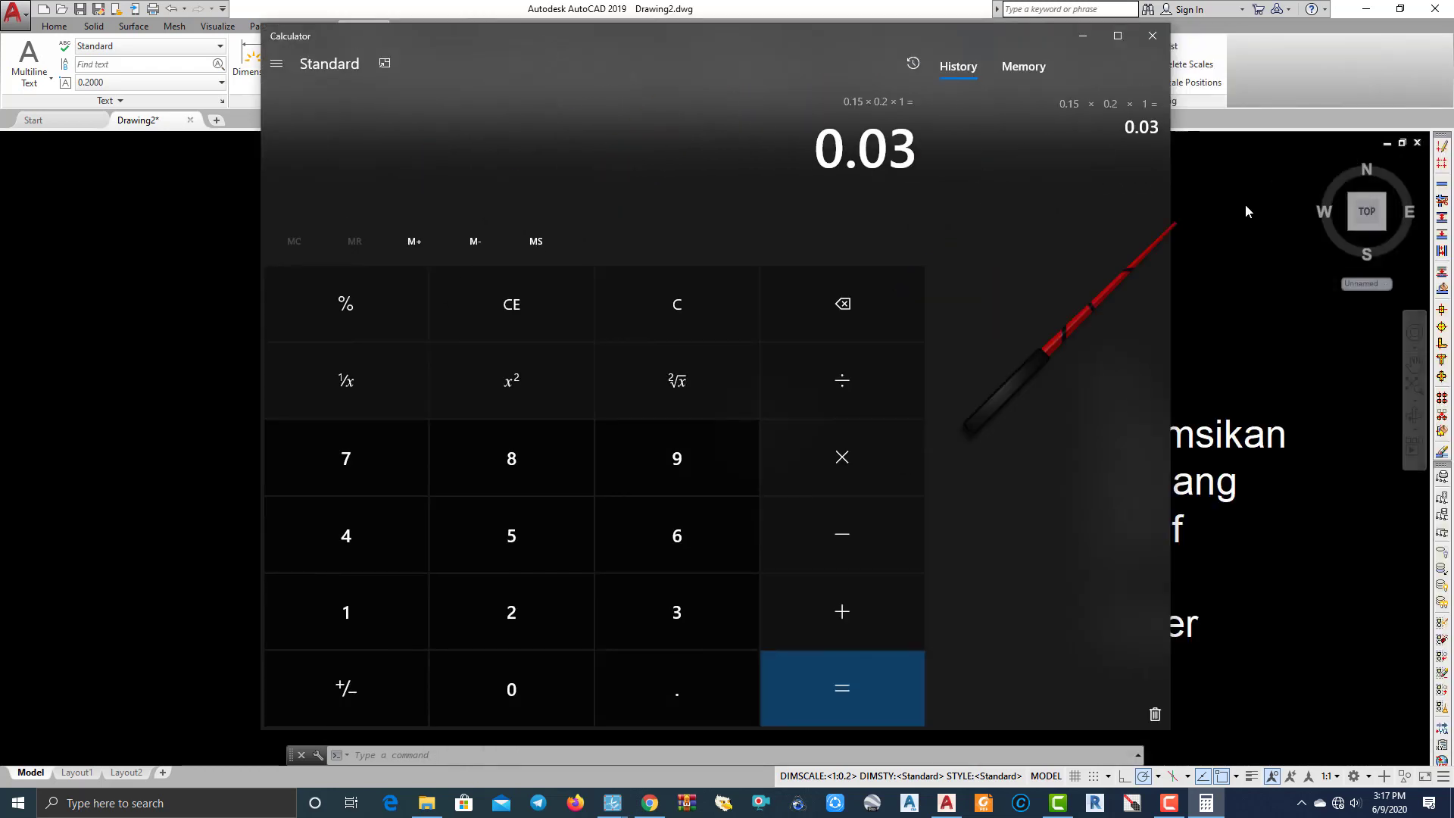
click(1081, 36)
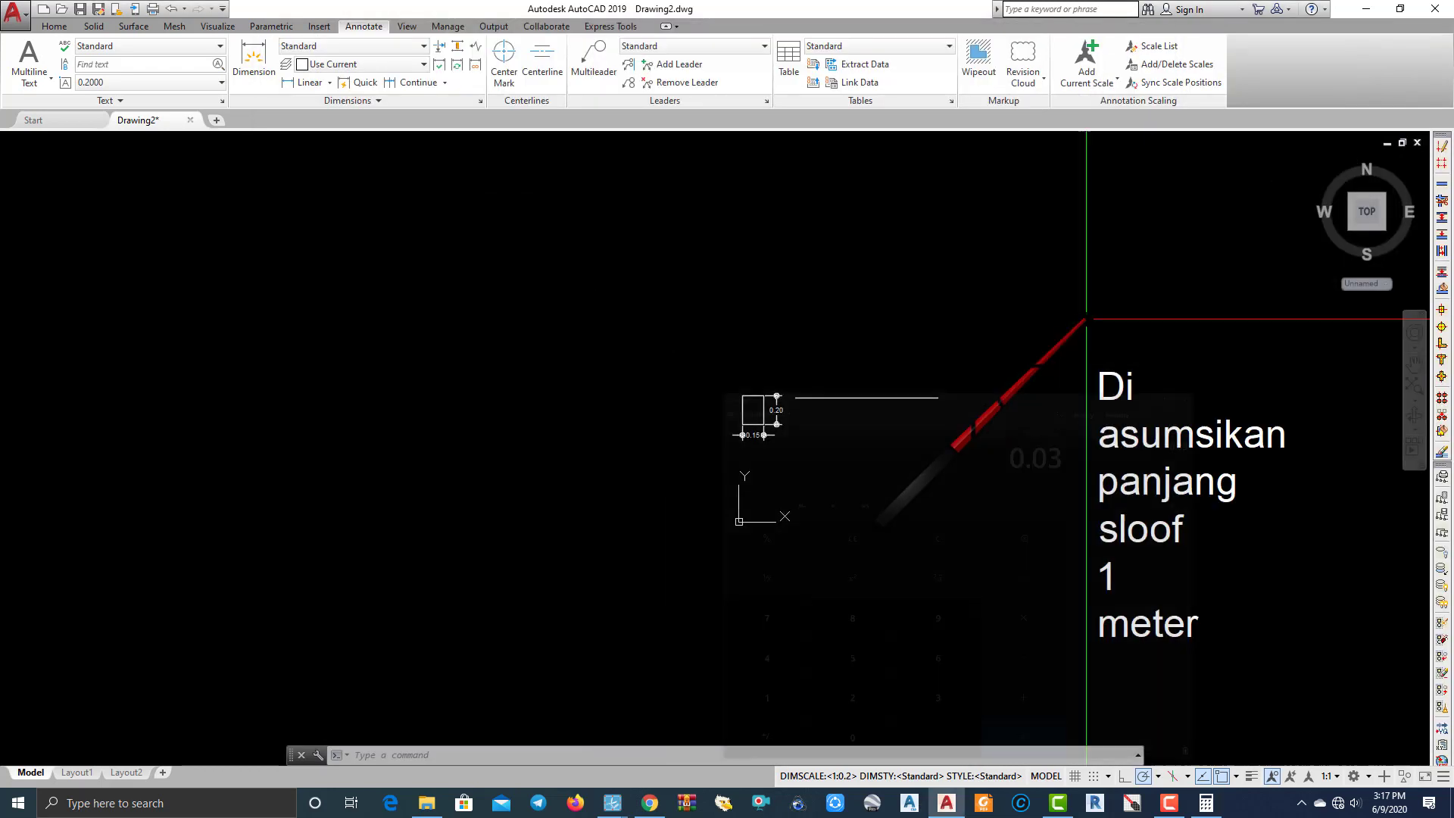
Switch the model view to SW Isometric with the dimensioned section and the length note in view.
scroll(723, 362, up, 3)
middle_drag(941, 454, 441, 339)
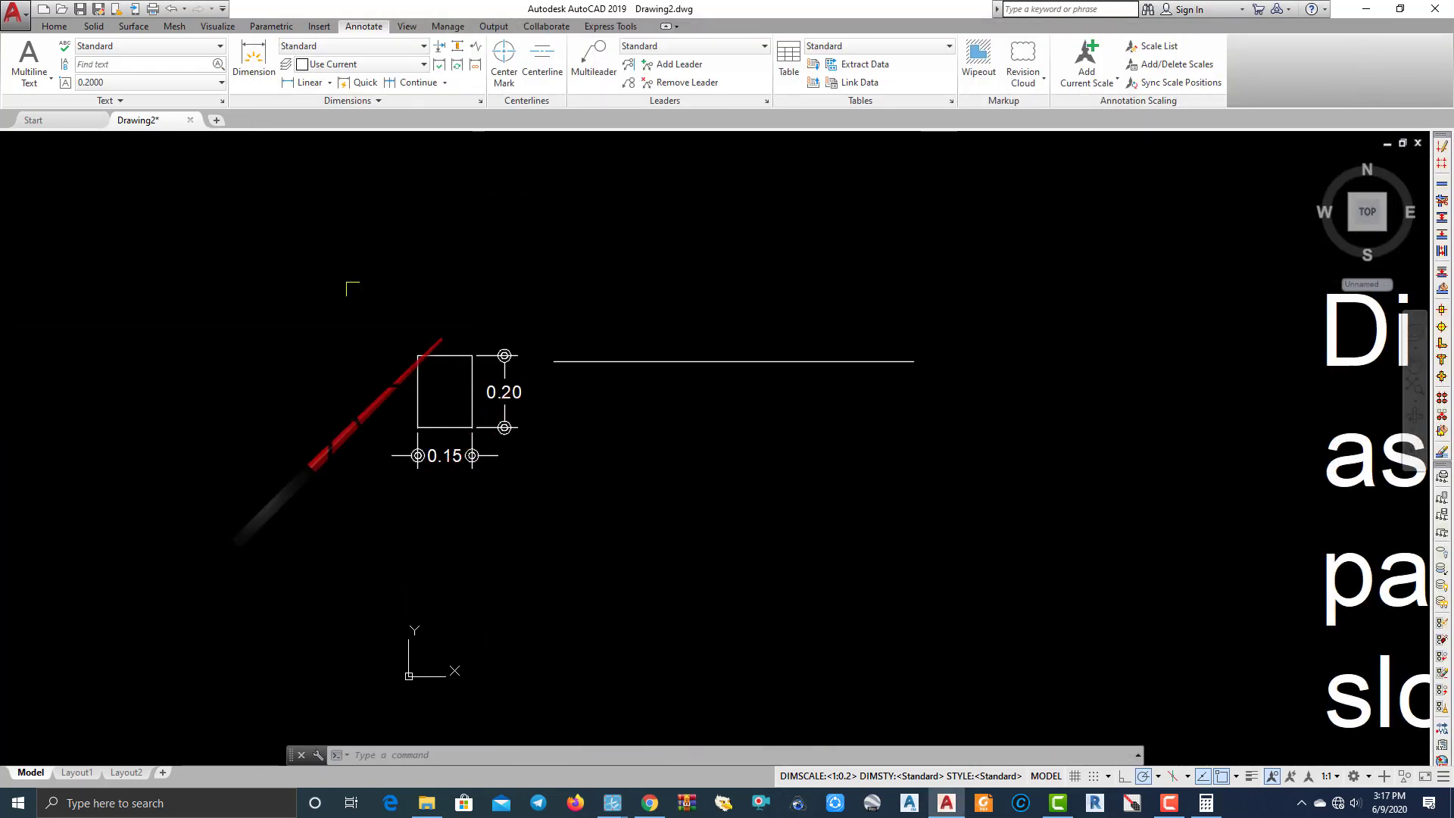
click(25, 143)
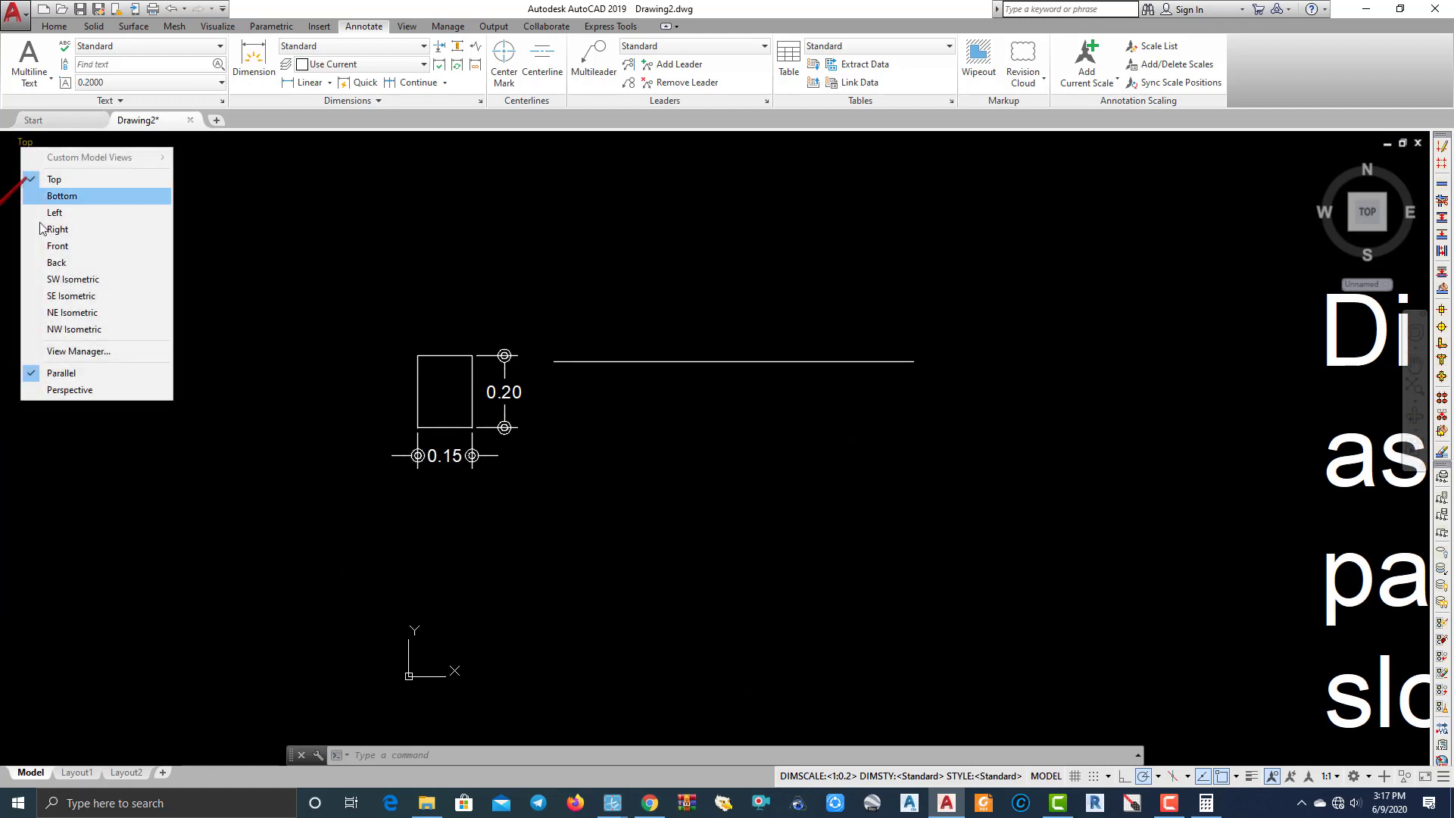
click(69, 279)
scroll(395, 509, up, 5)
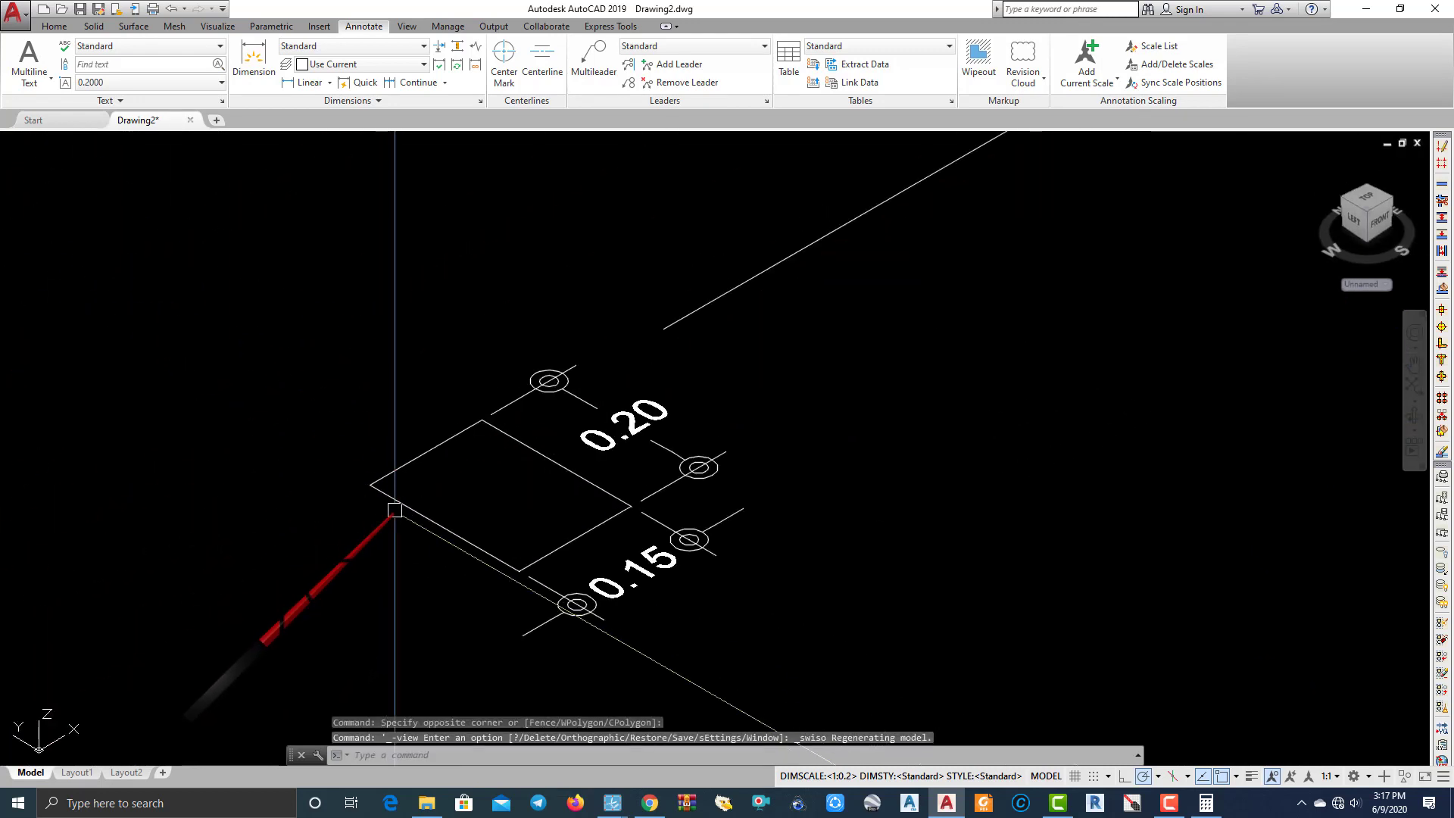
scroll(395, 509, down, 6)
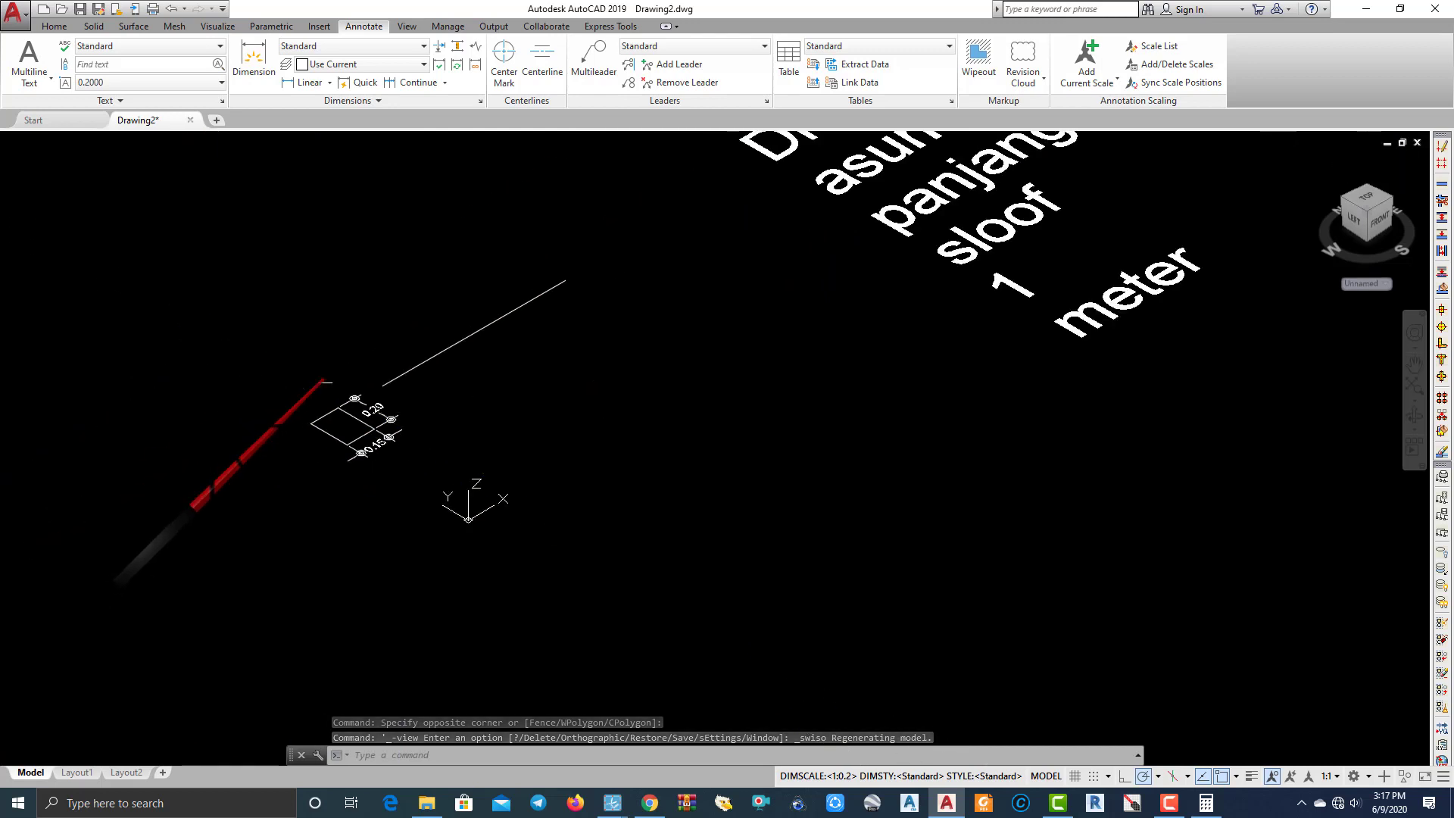
click(64, 28)
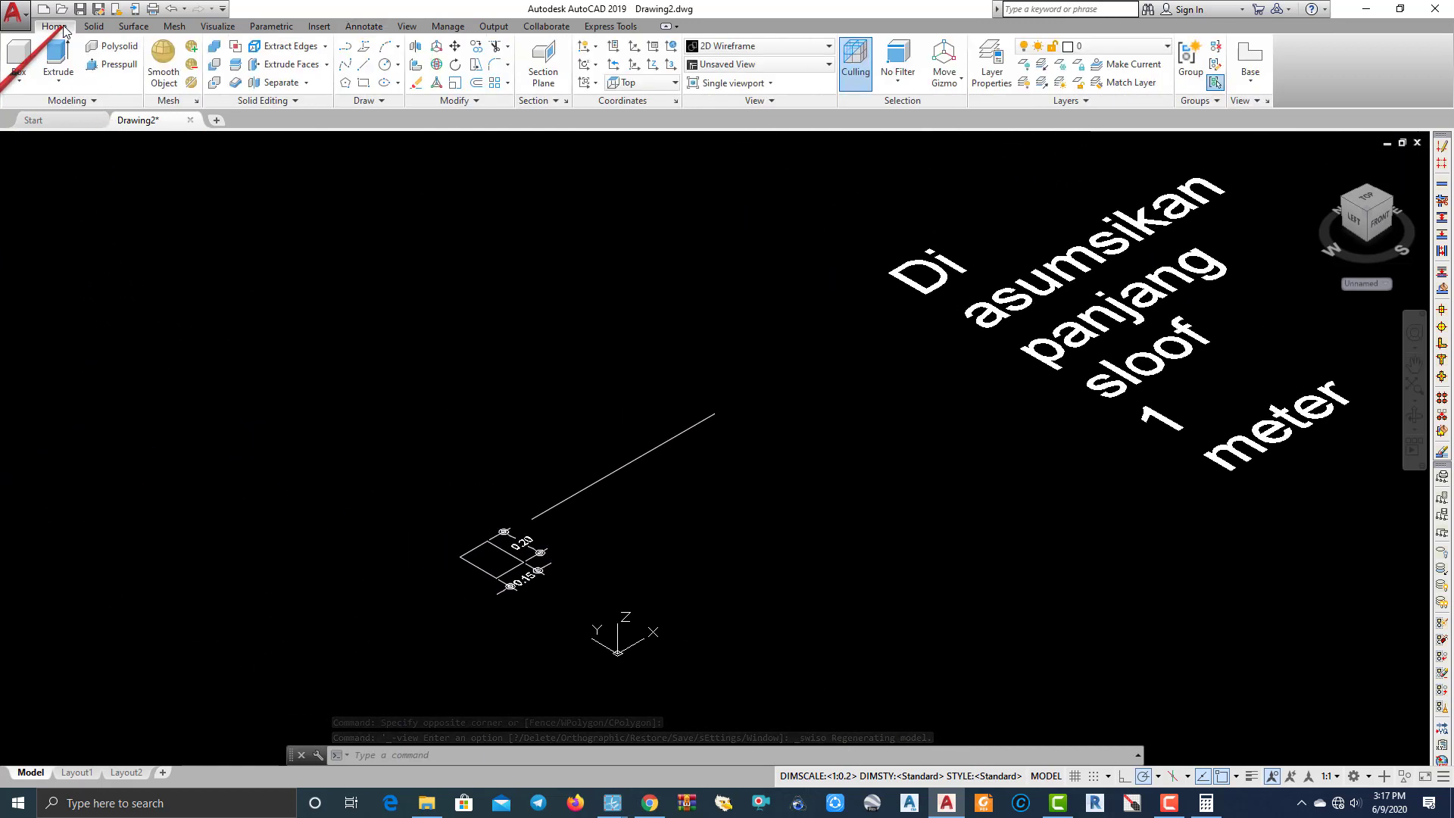
click(19, 82)
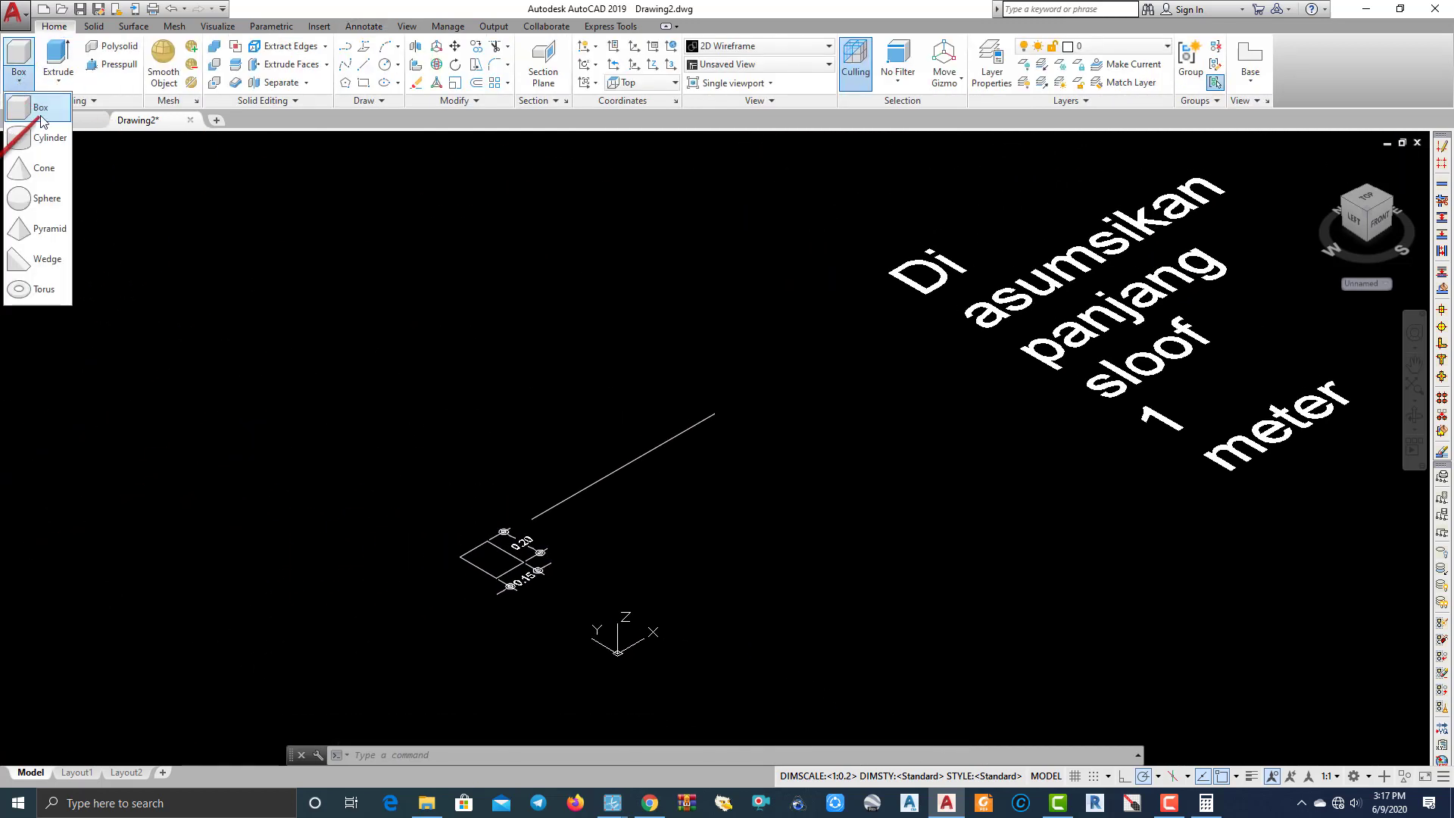
click(40, 114)
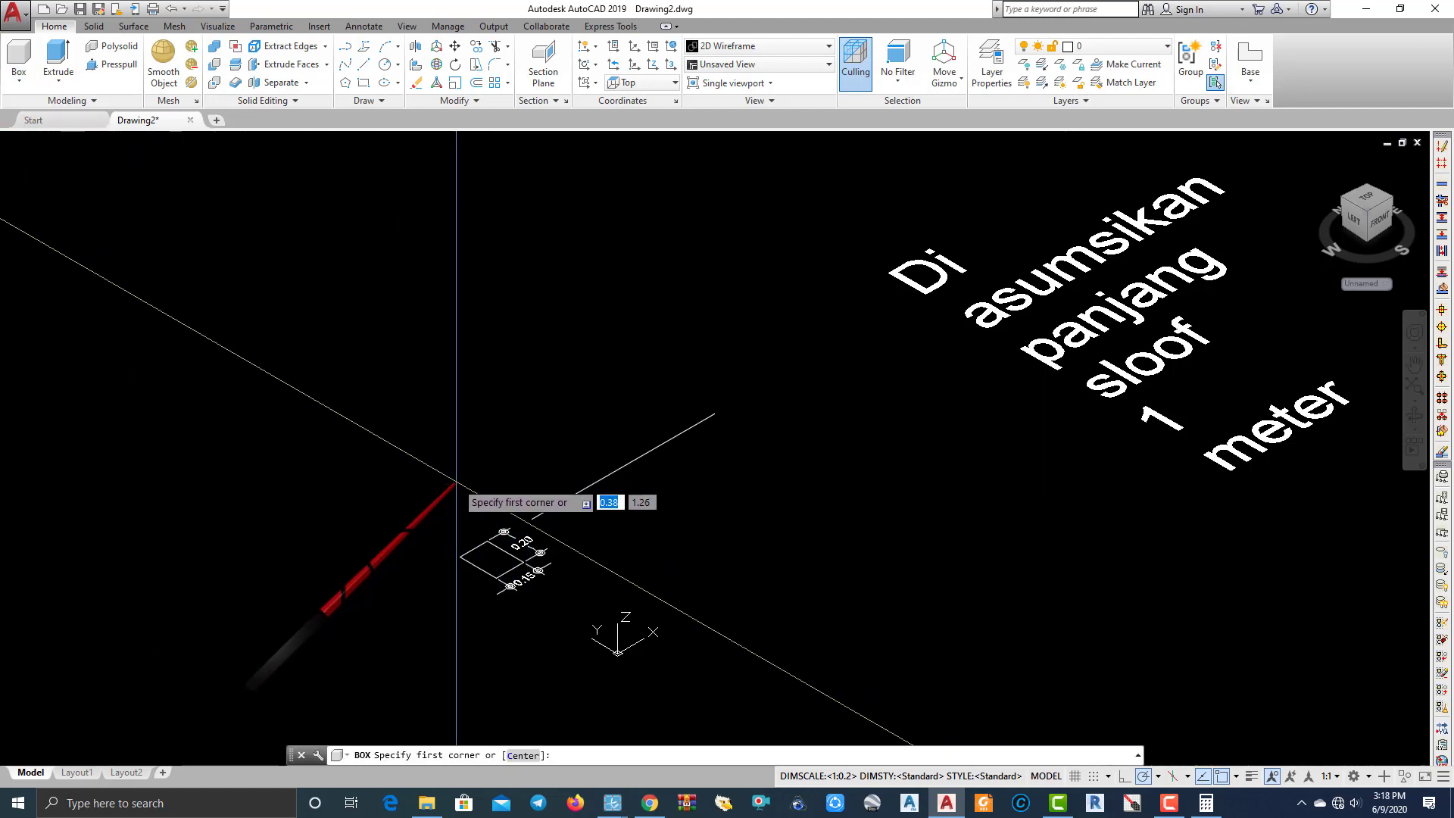
click(454, 483)
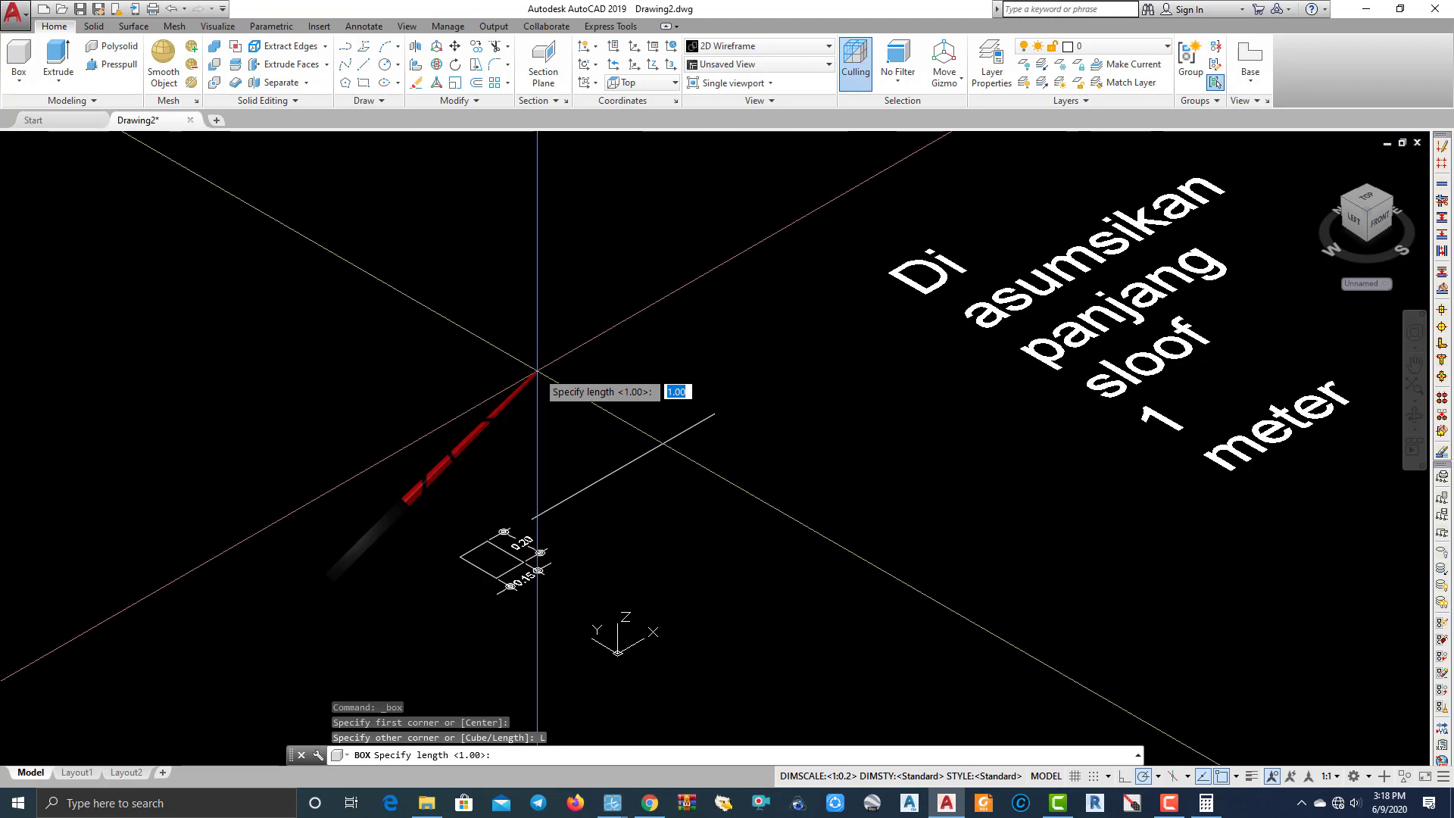
key(Return)
scroll(605, 375, up, 6)
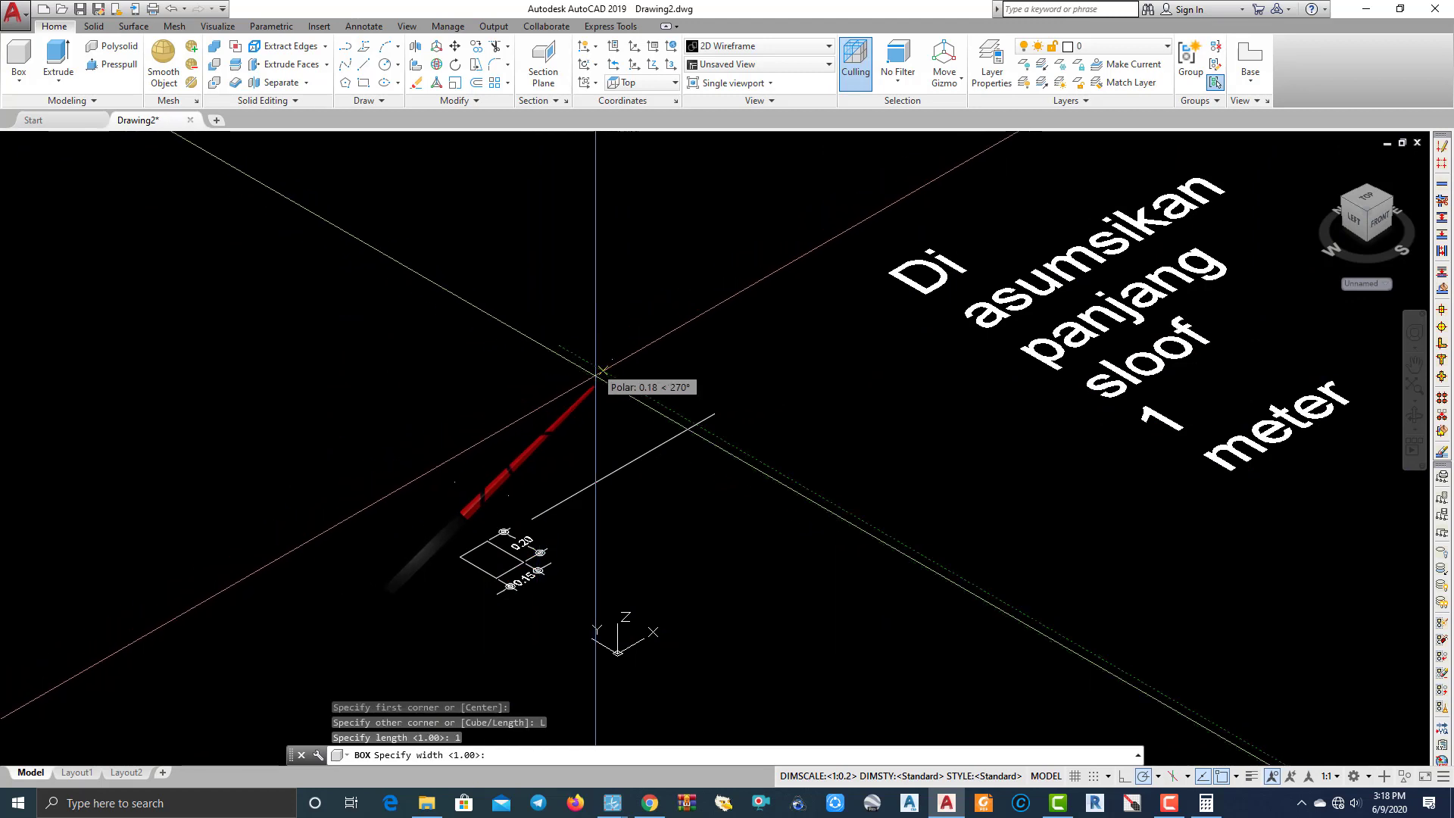
key(Escape)
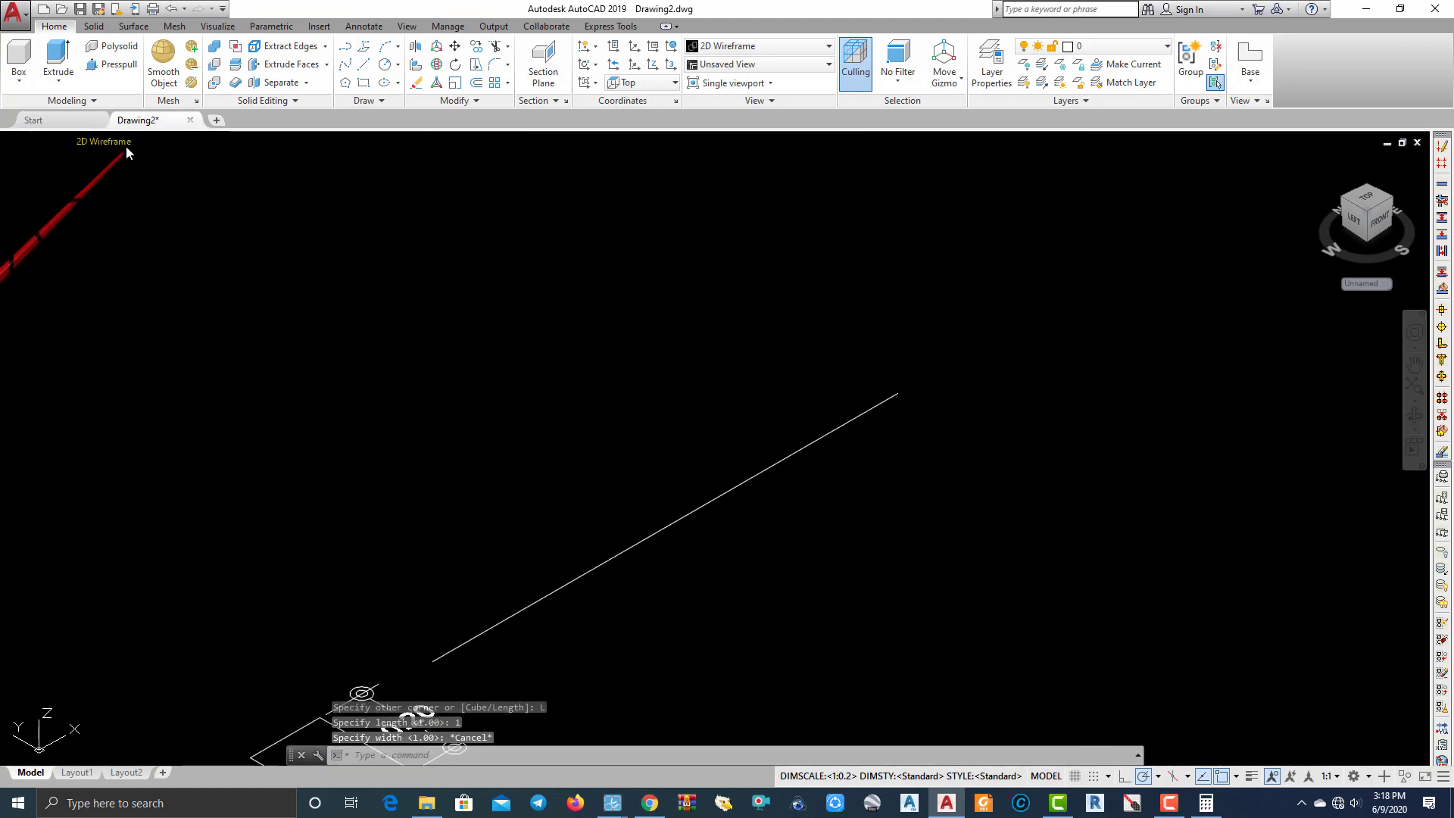
Change the visual style of the isometric view to Conceptual.
click(126, 145)
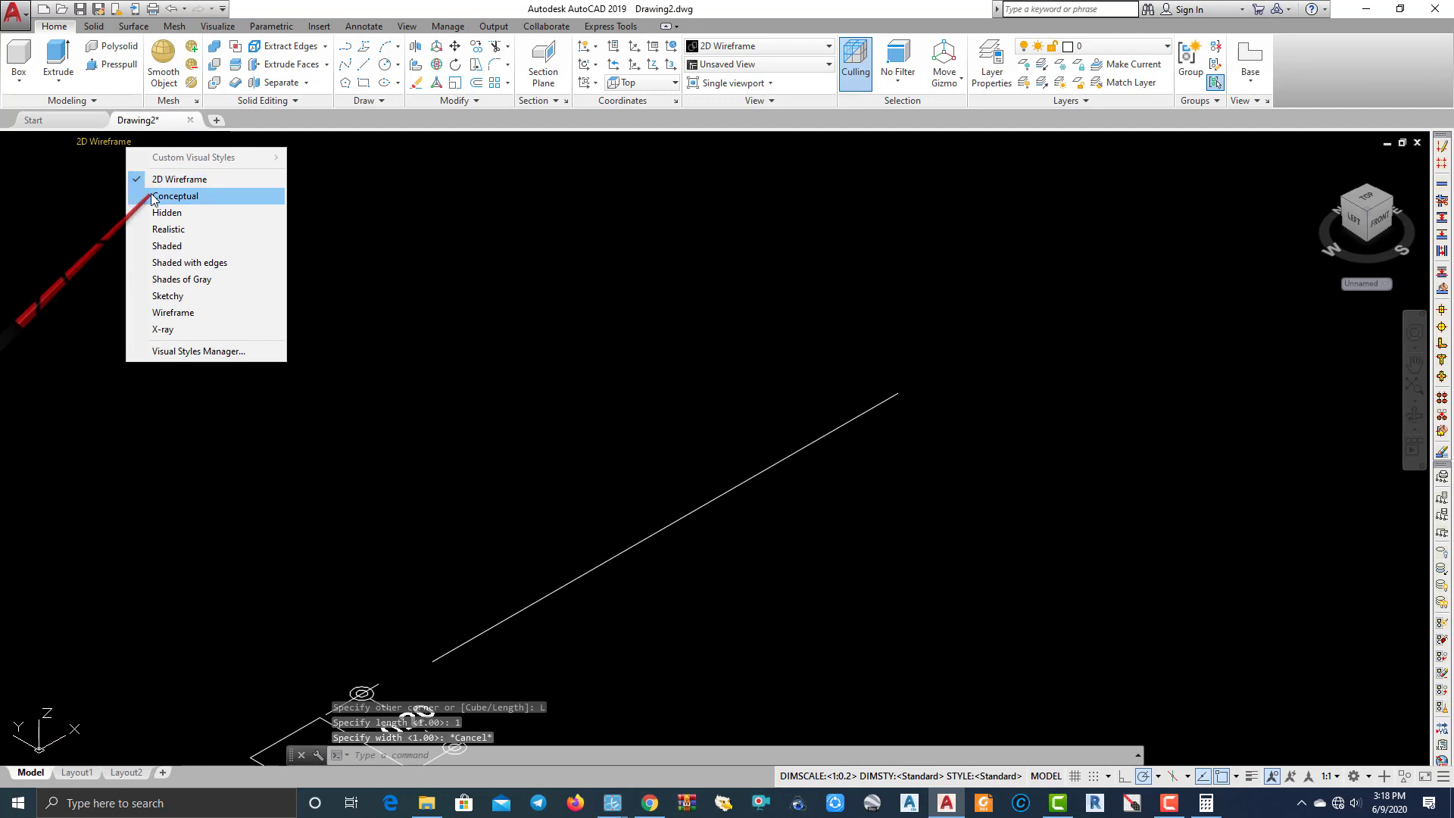
click(159, 196)
scroll(349, 369, up, 2)
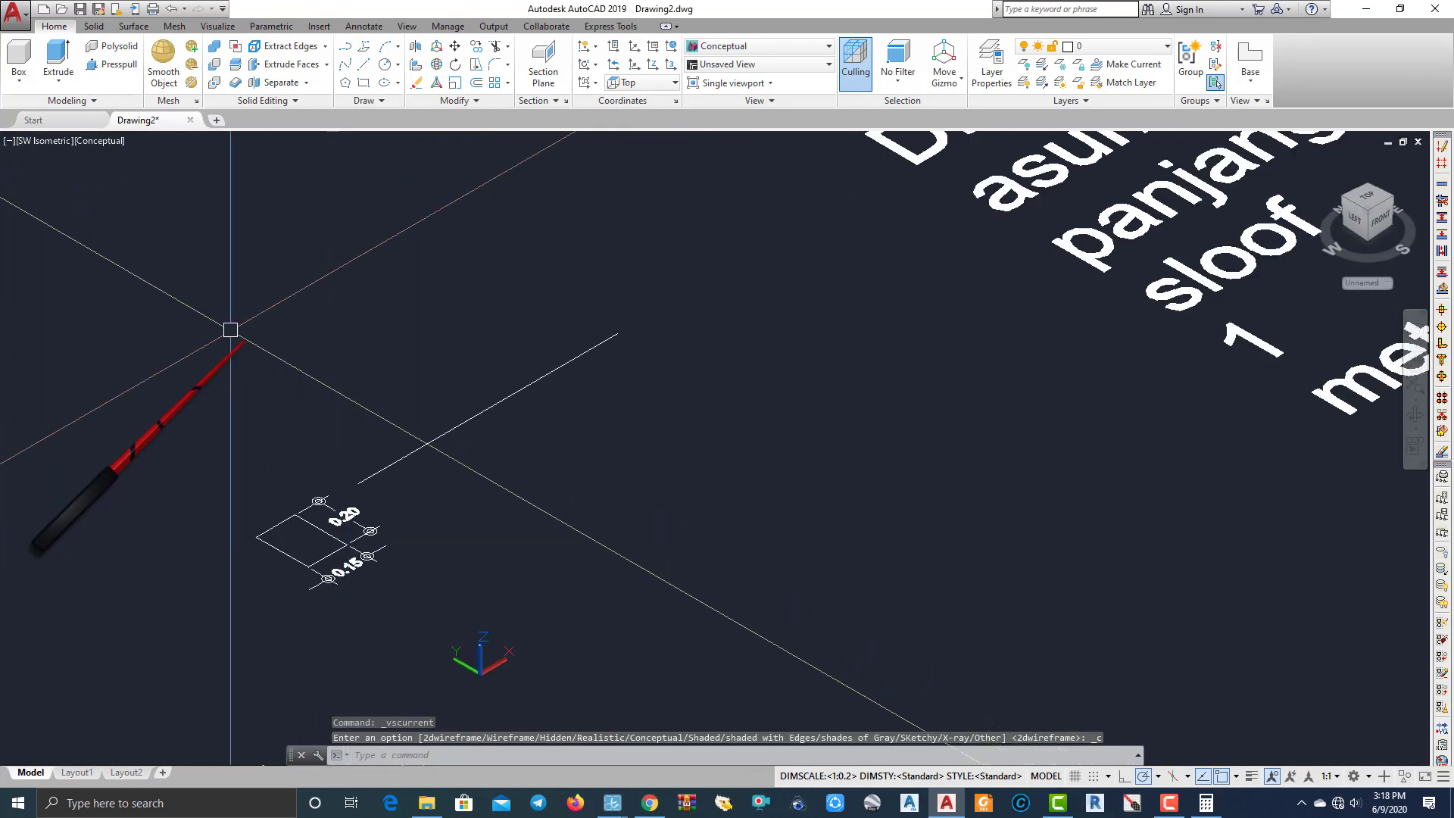
Start a solid box beside the dimensioned section, using the Length option with a length of 1.
click(17, 81)
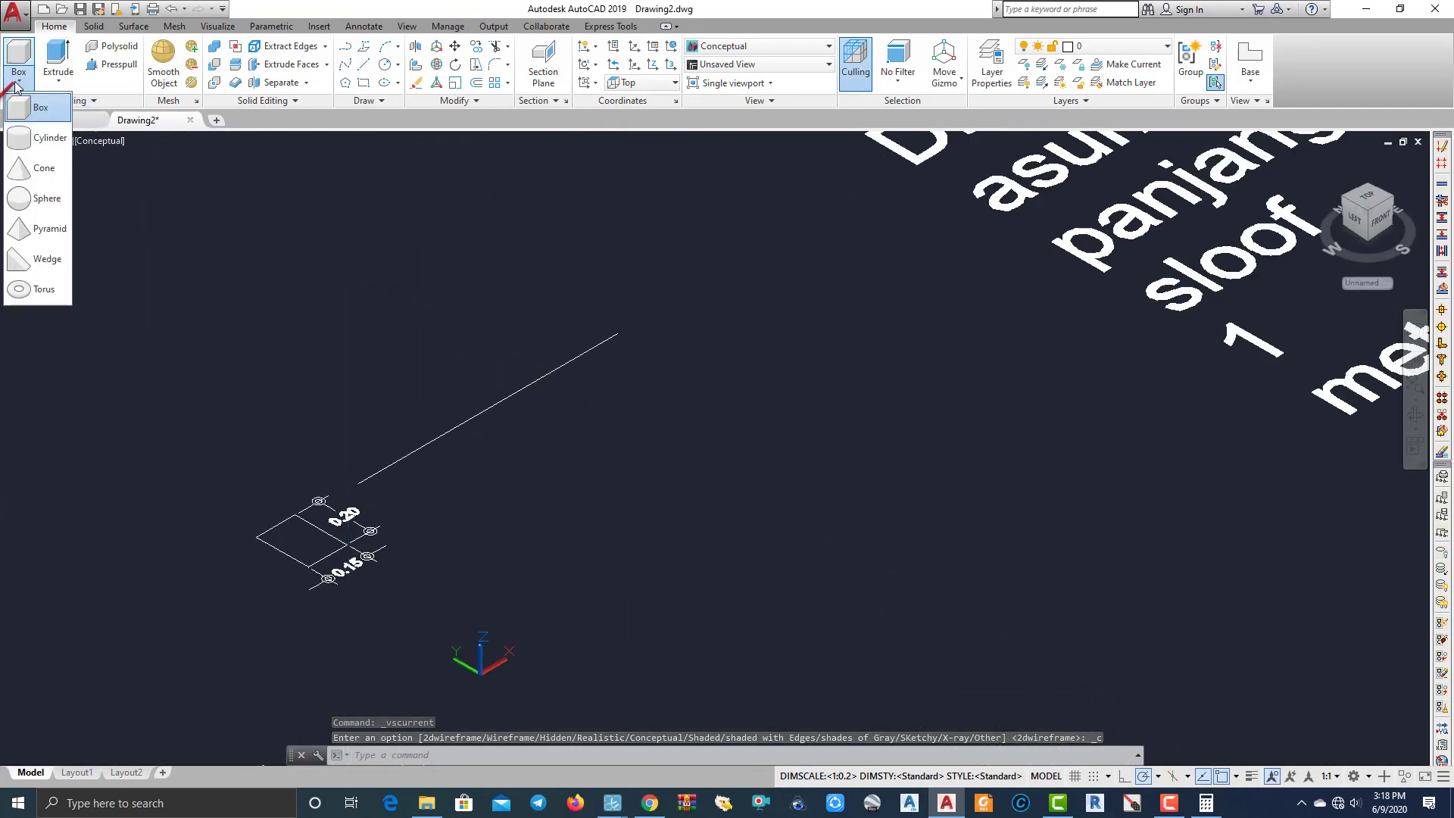
click(33, 113)
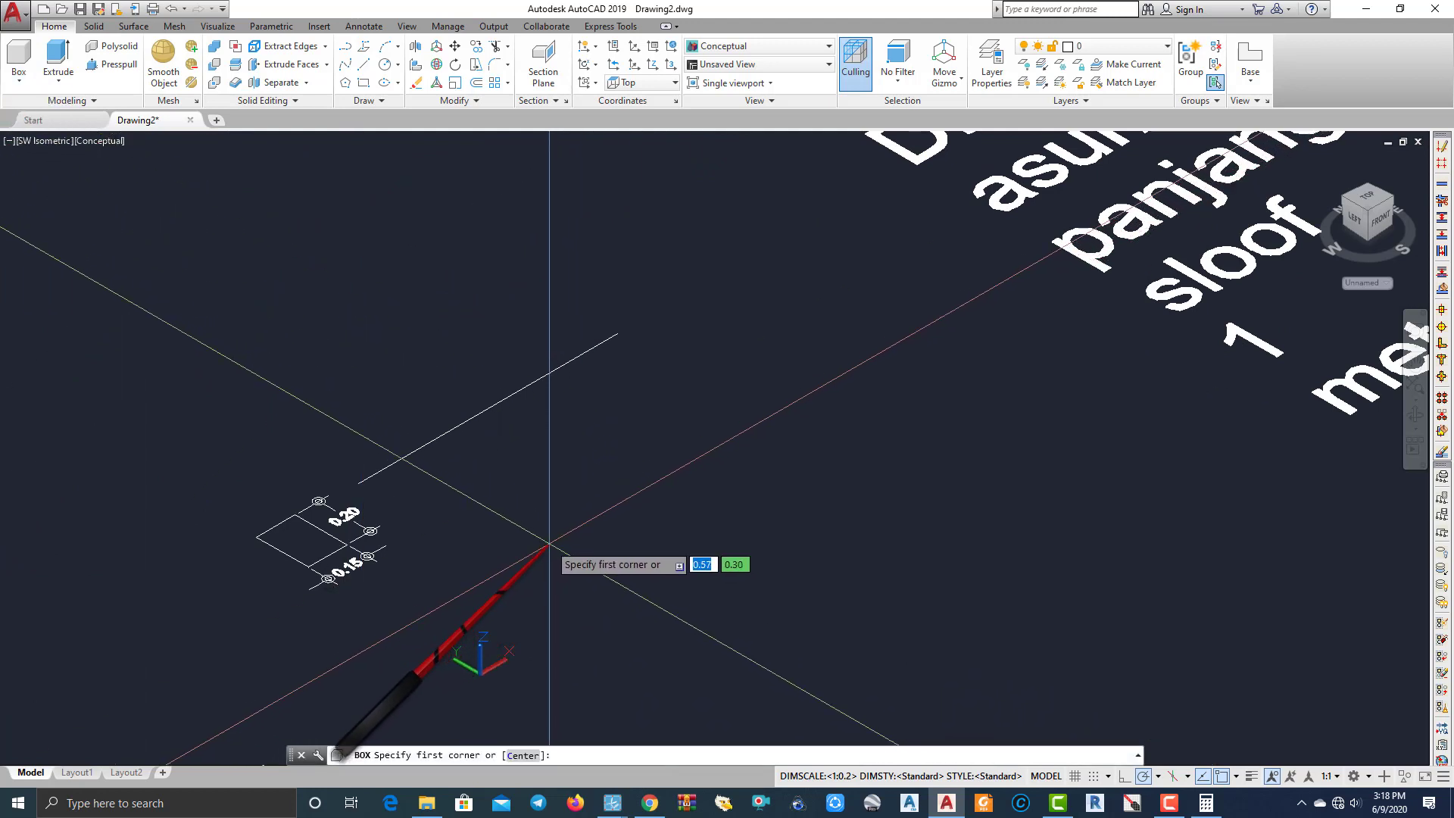
click(540, 540)
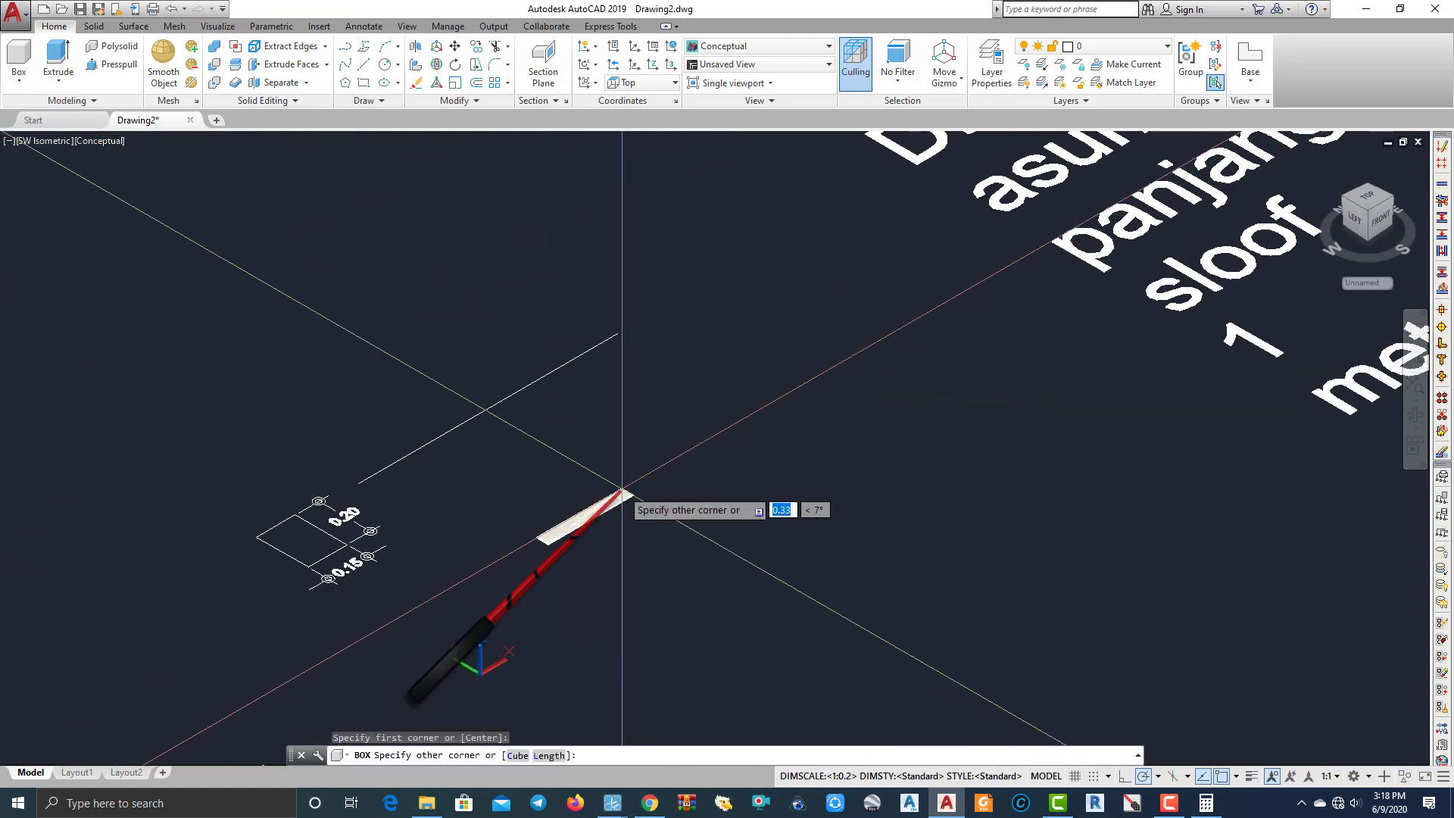
click(549, 756)
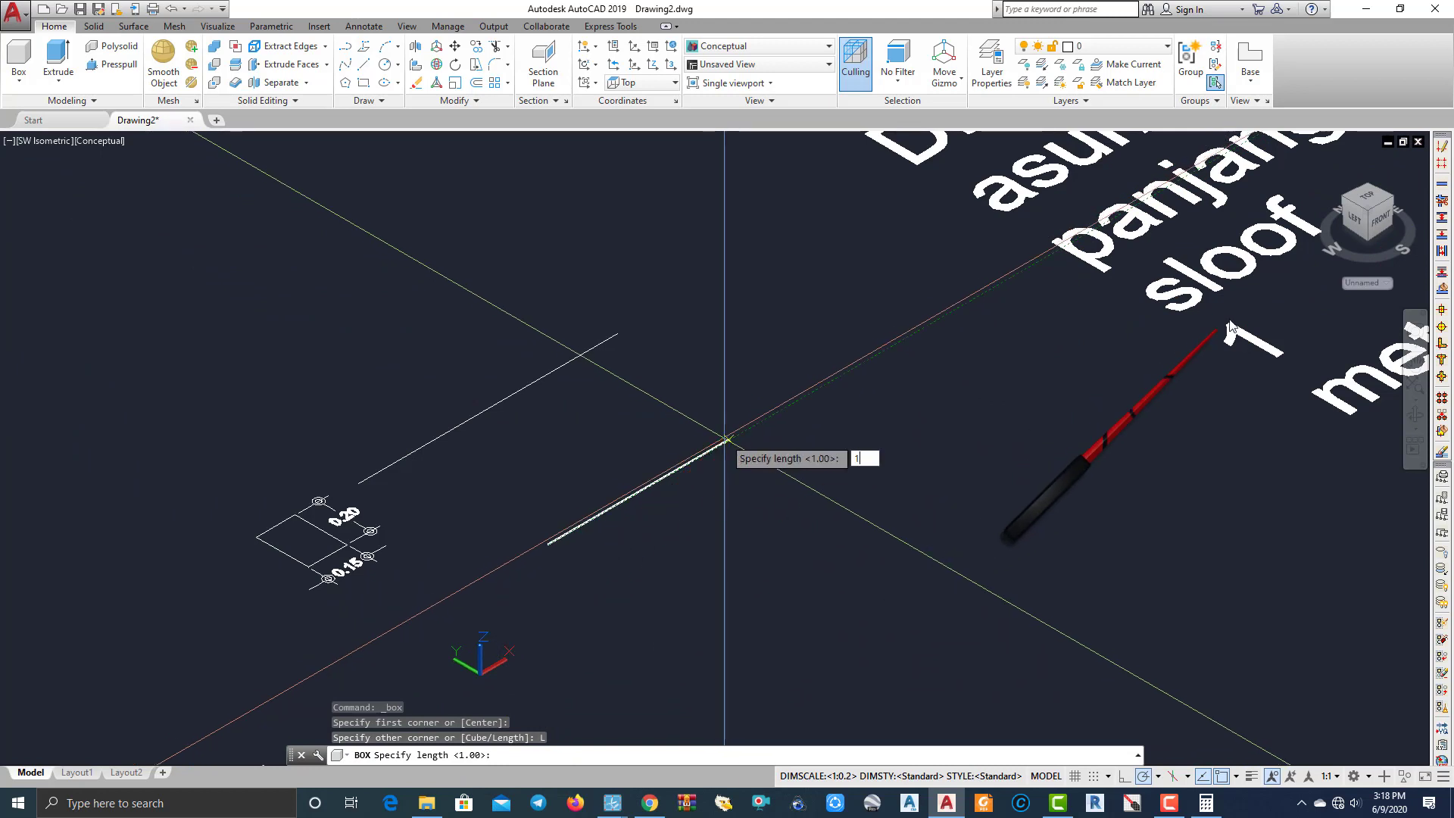
text(1)
key(Return)
scroll(549, 481, up, 2)
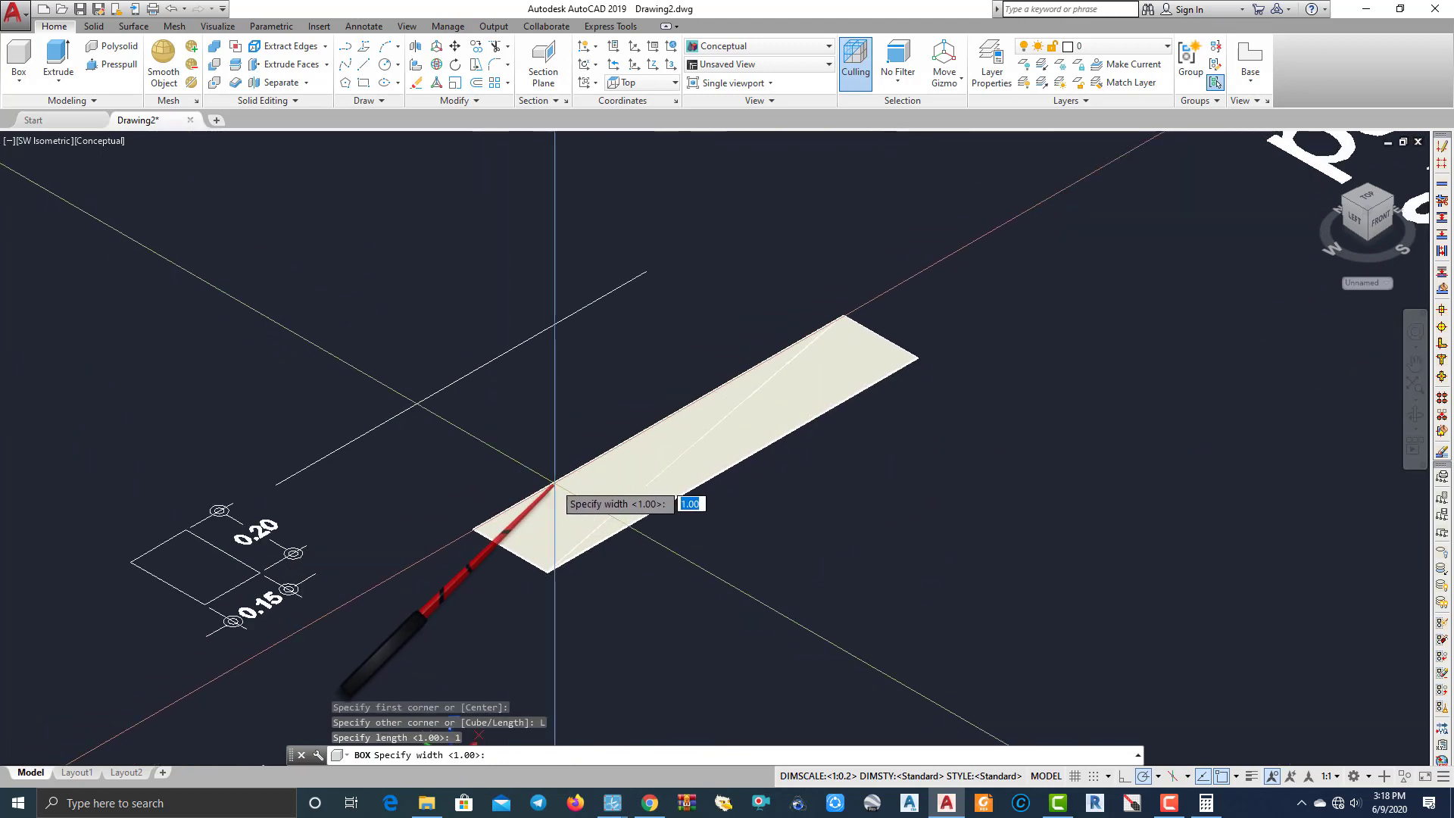
Complete the box with a width of 0.15 and a height of 0.20, matching the section's dimensions.
scroll(484, 538, up, 3)
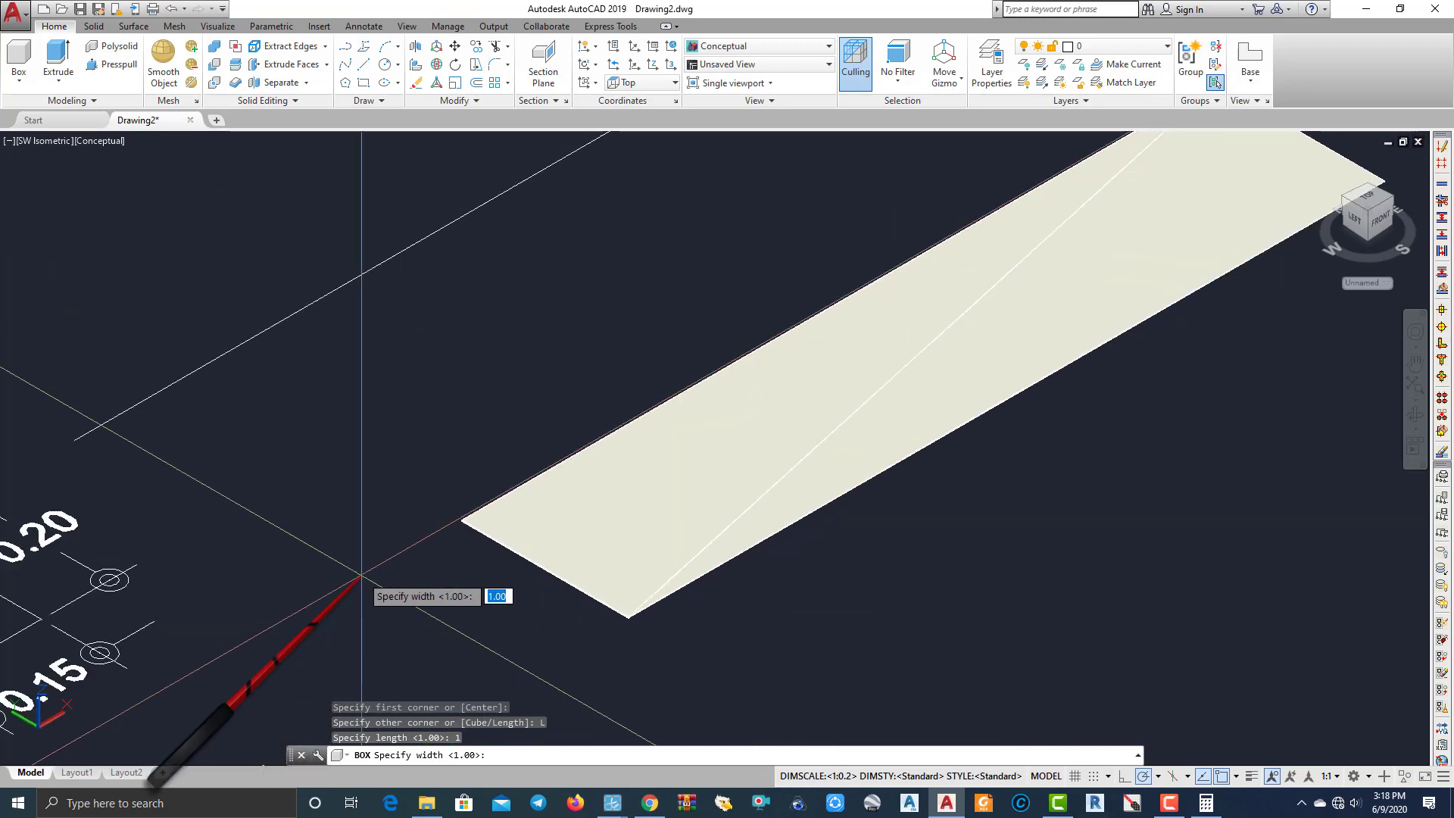
middle_drag(137, 629, 436, 532)
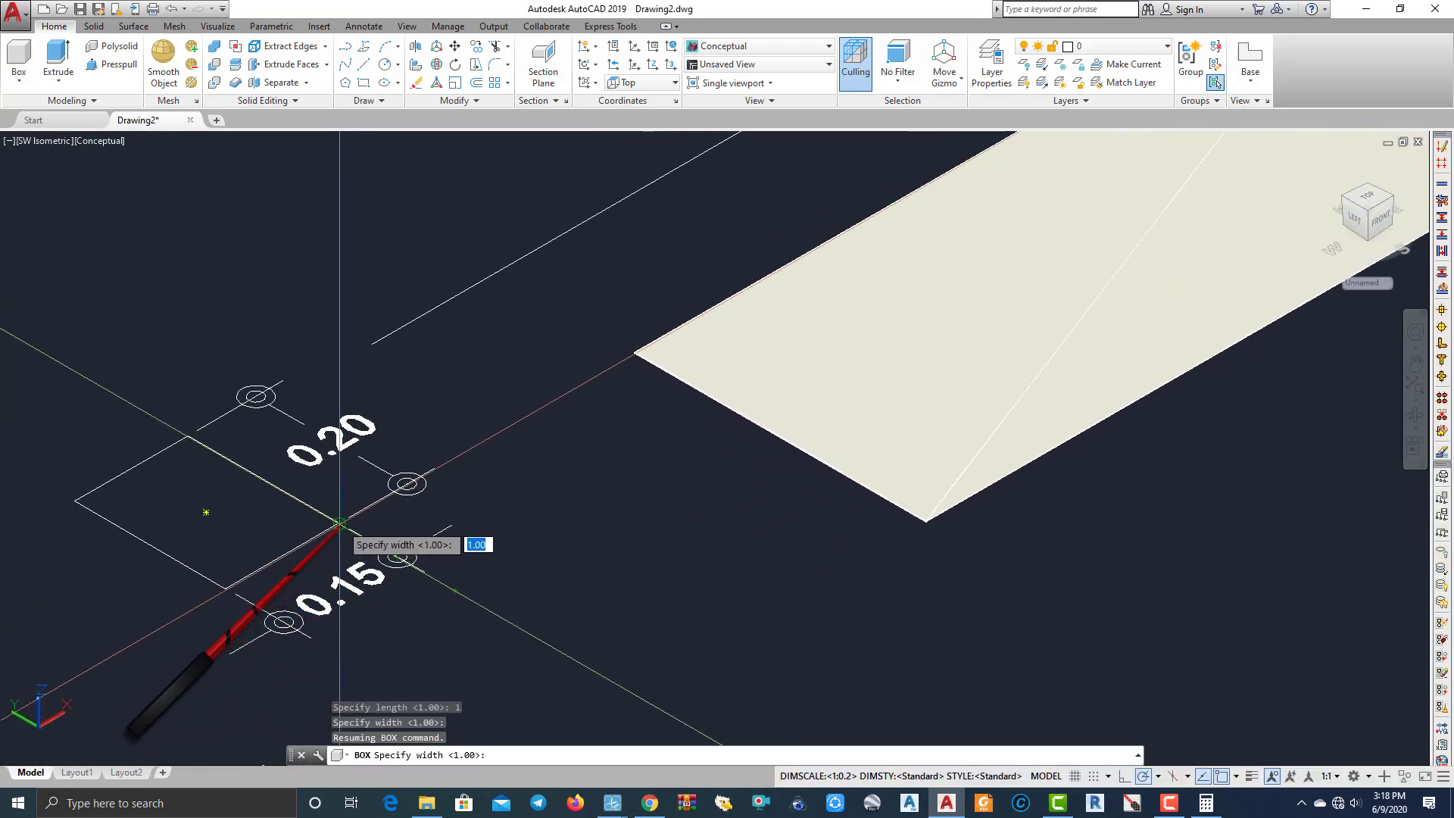
scroll(625, 480, down, 3)
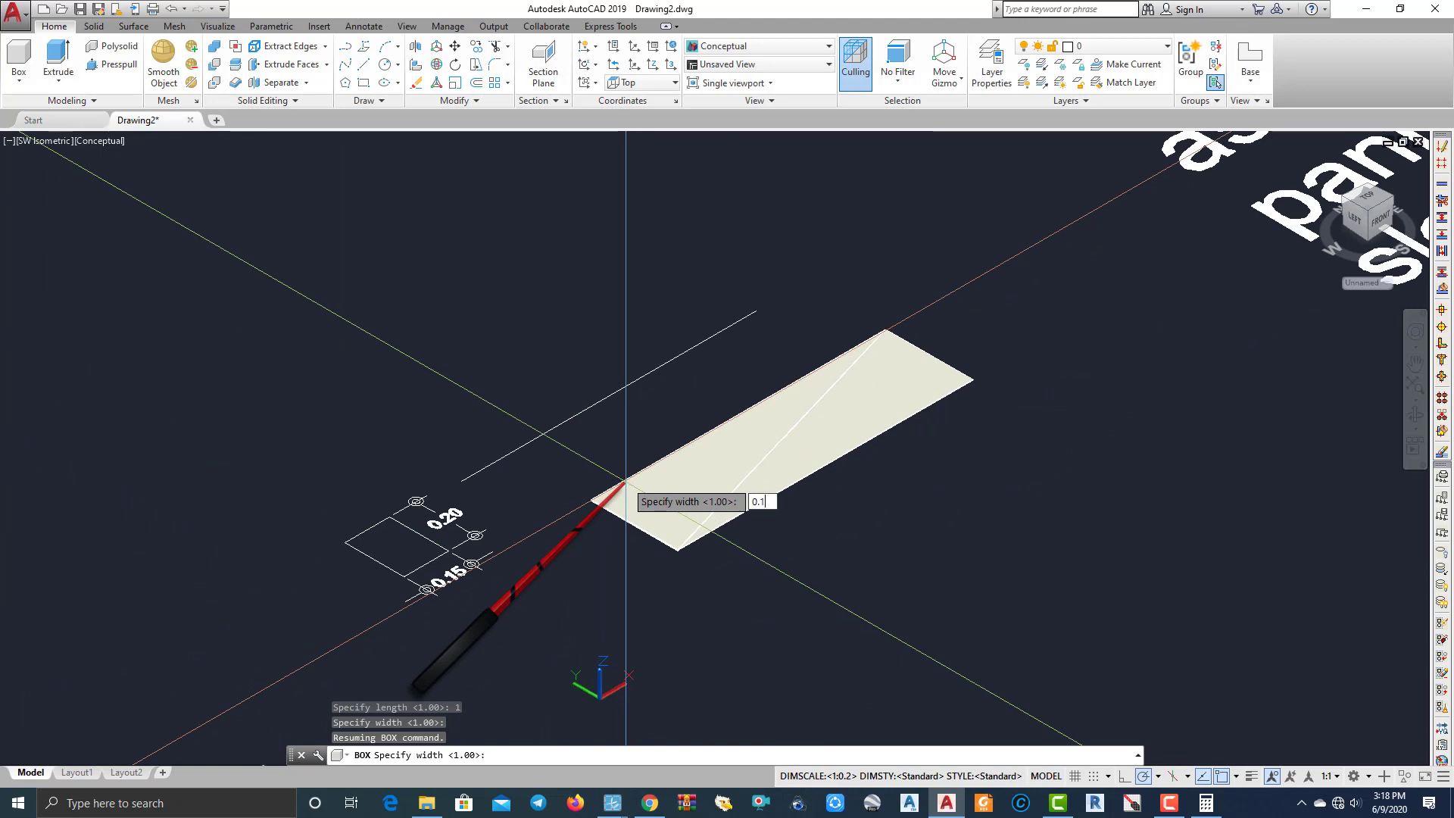
key(Return)
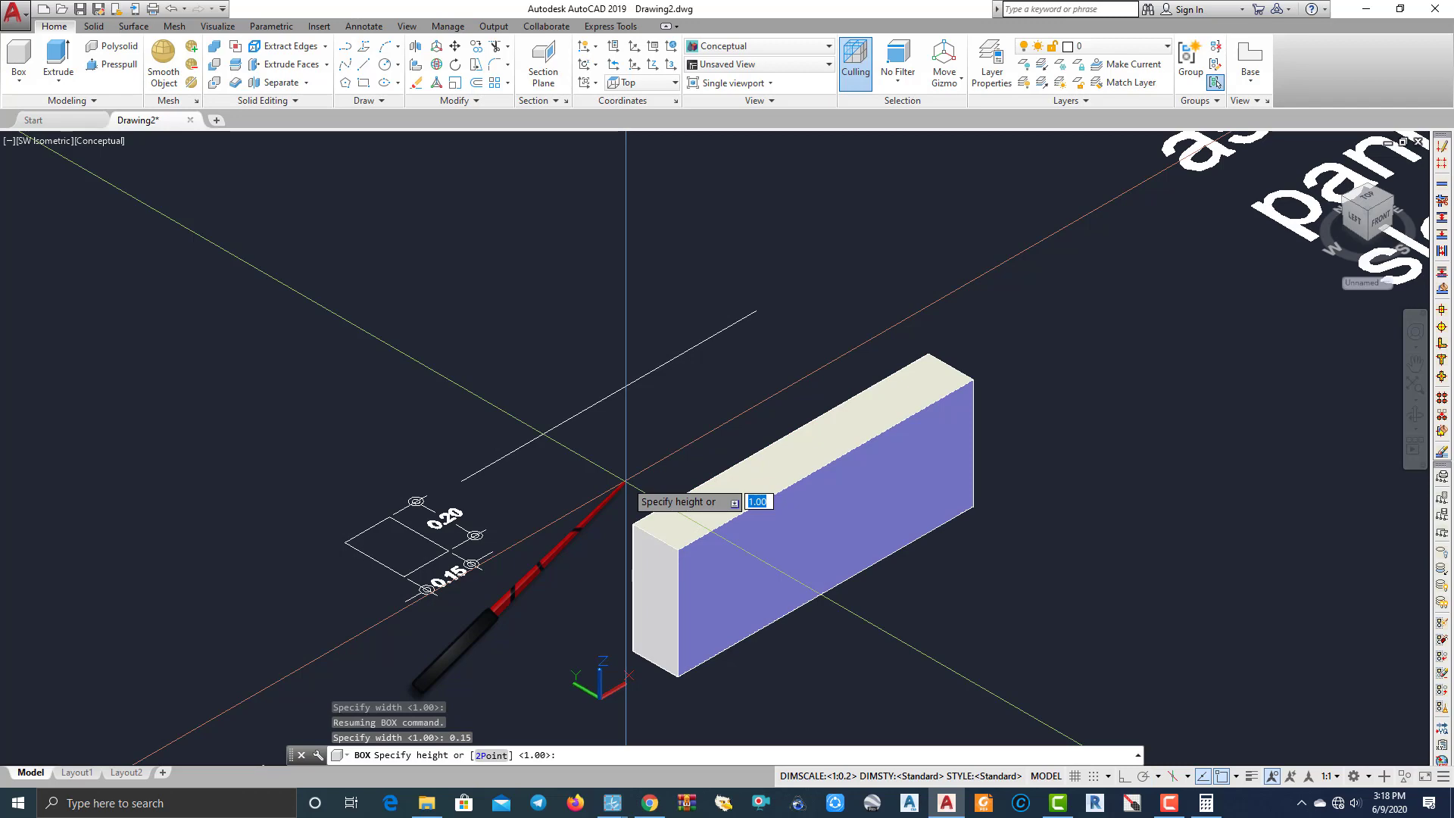
scroll(410, 621, up, 3)
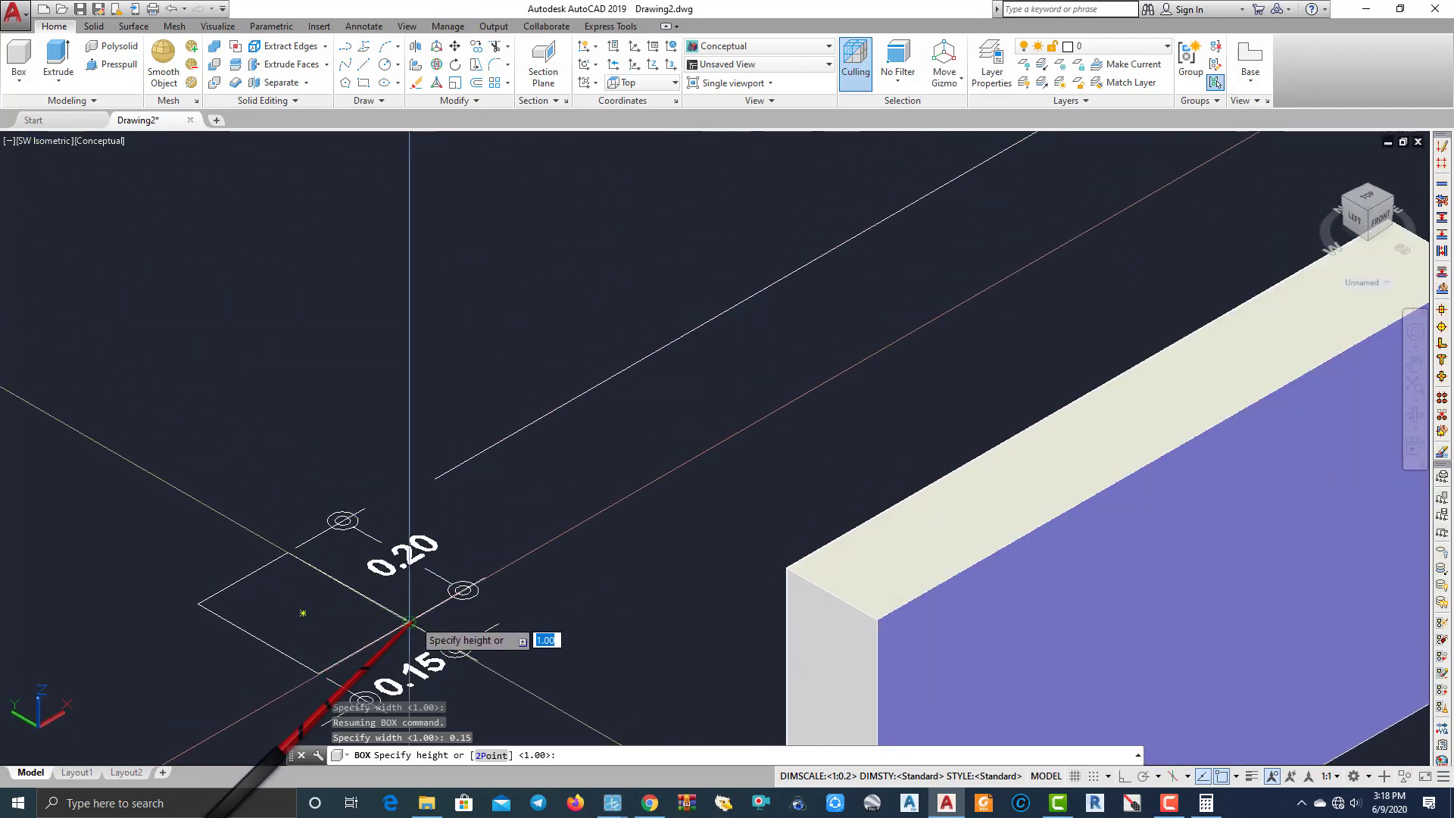
scroll(409, 621, down, 5)
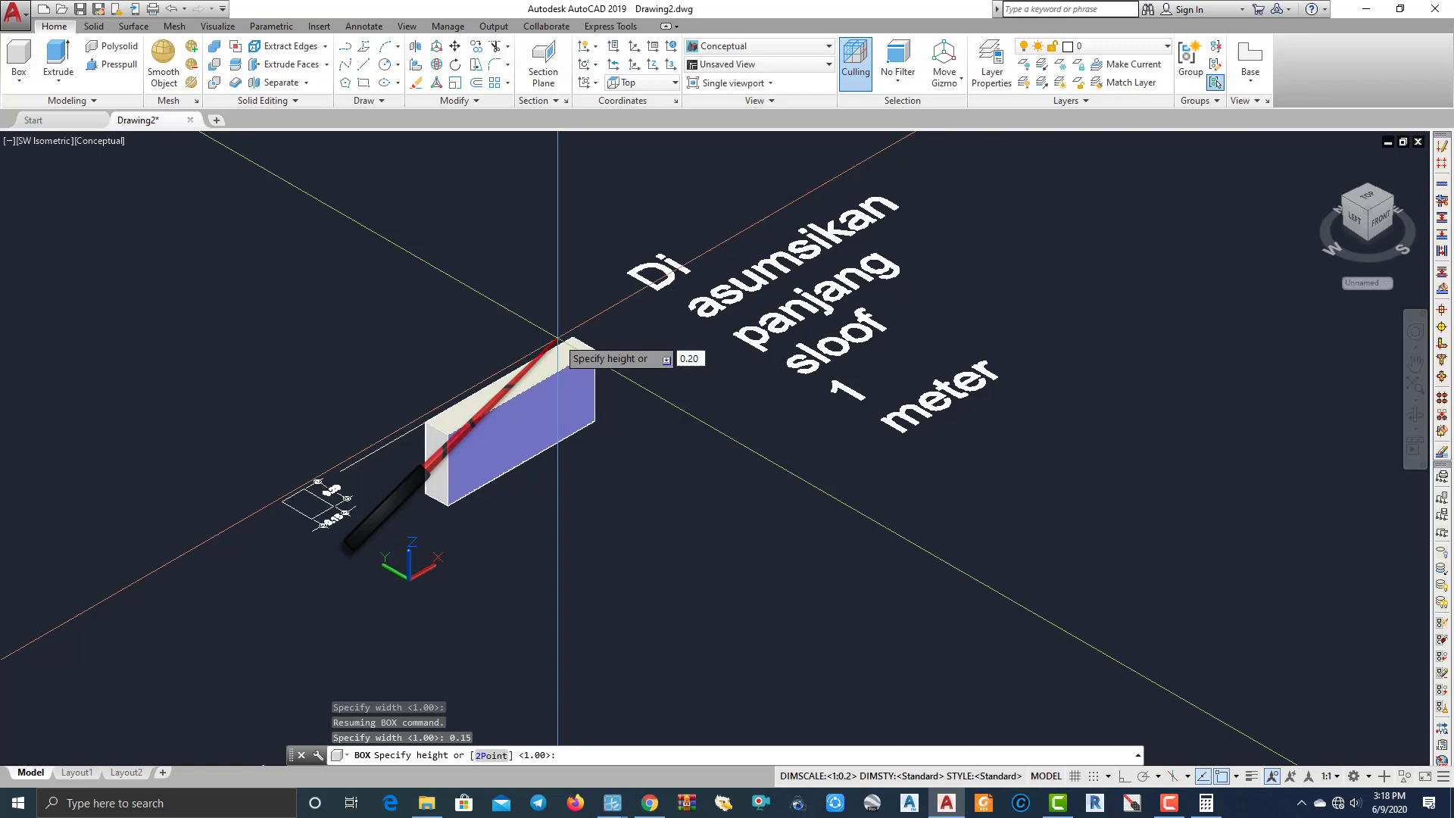
text(0.20)
key(Return)
scroll(471, 481, up, 3)
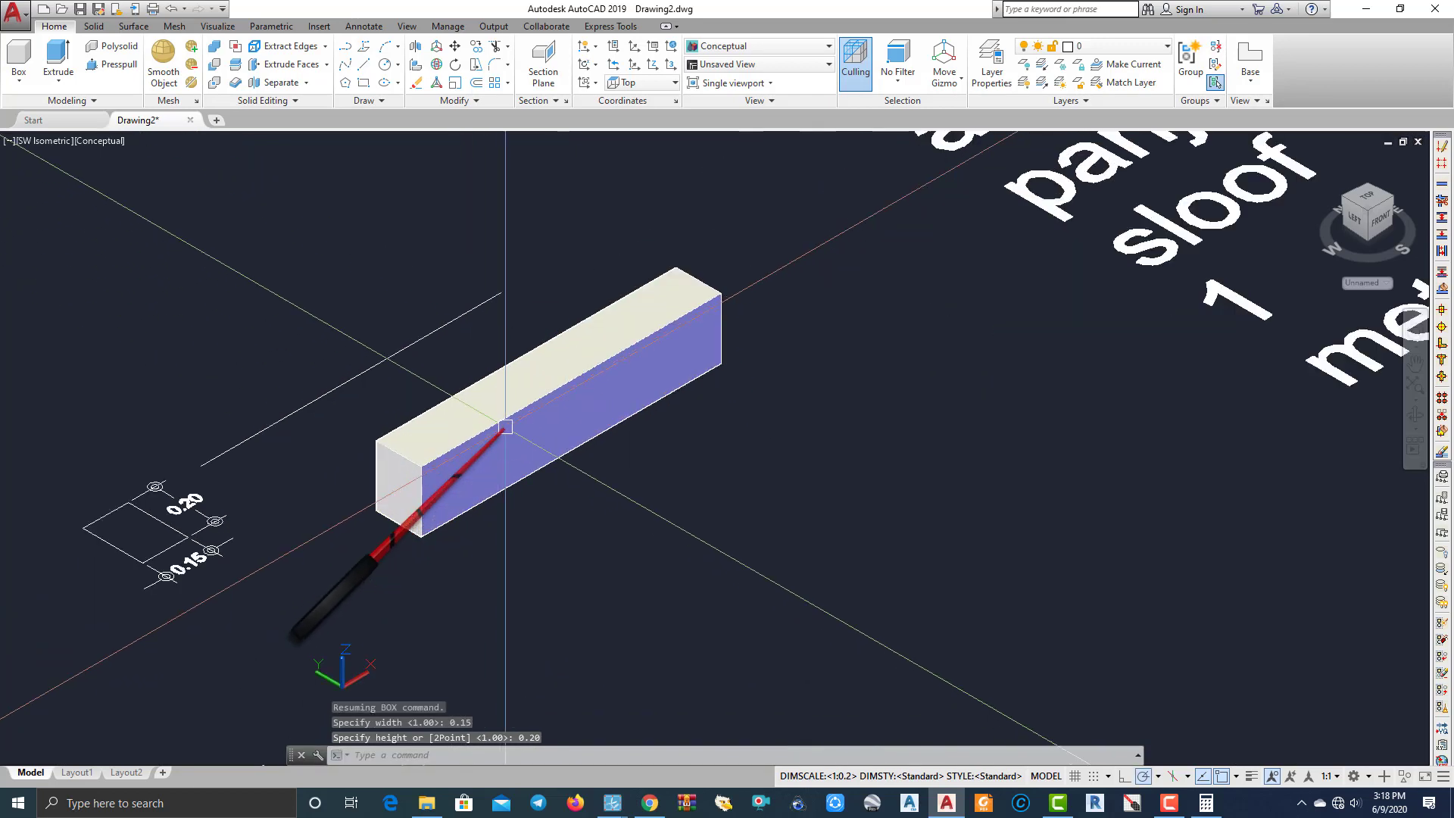
Check the sloof volume calculation in Calculator again and return to the AutoCAD model.
middle_drag(505, 427, 443, 522)
click(1205, 804)
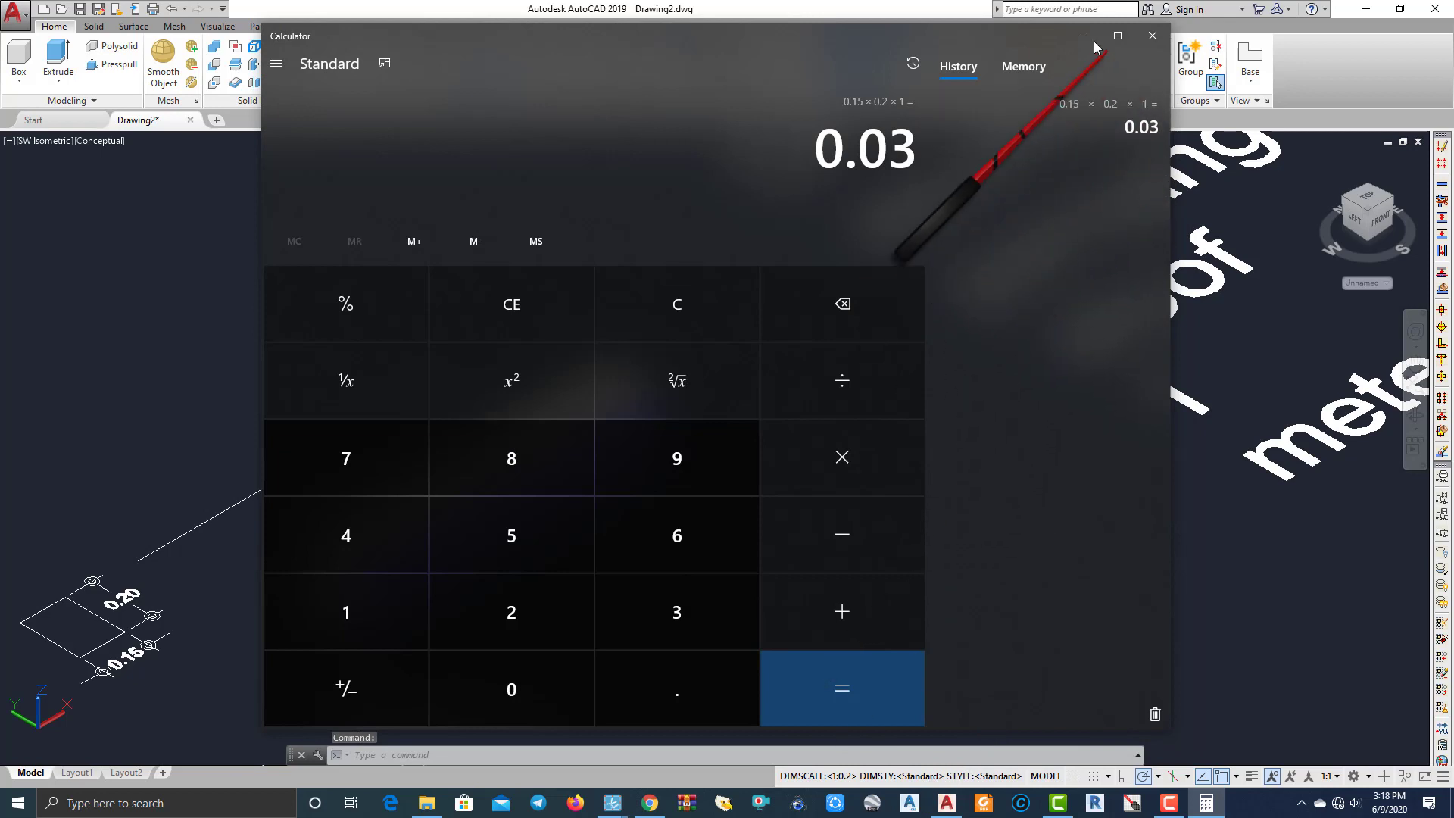
click(1068, 44)
Measure the solid box's volume with MEASUREGEOM, using the Volume and Object options, and leave the command.
click(419, 530)
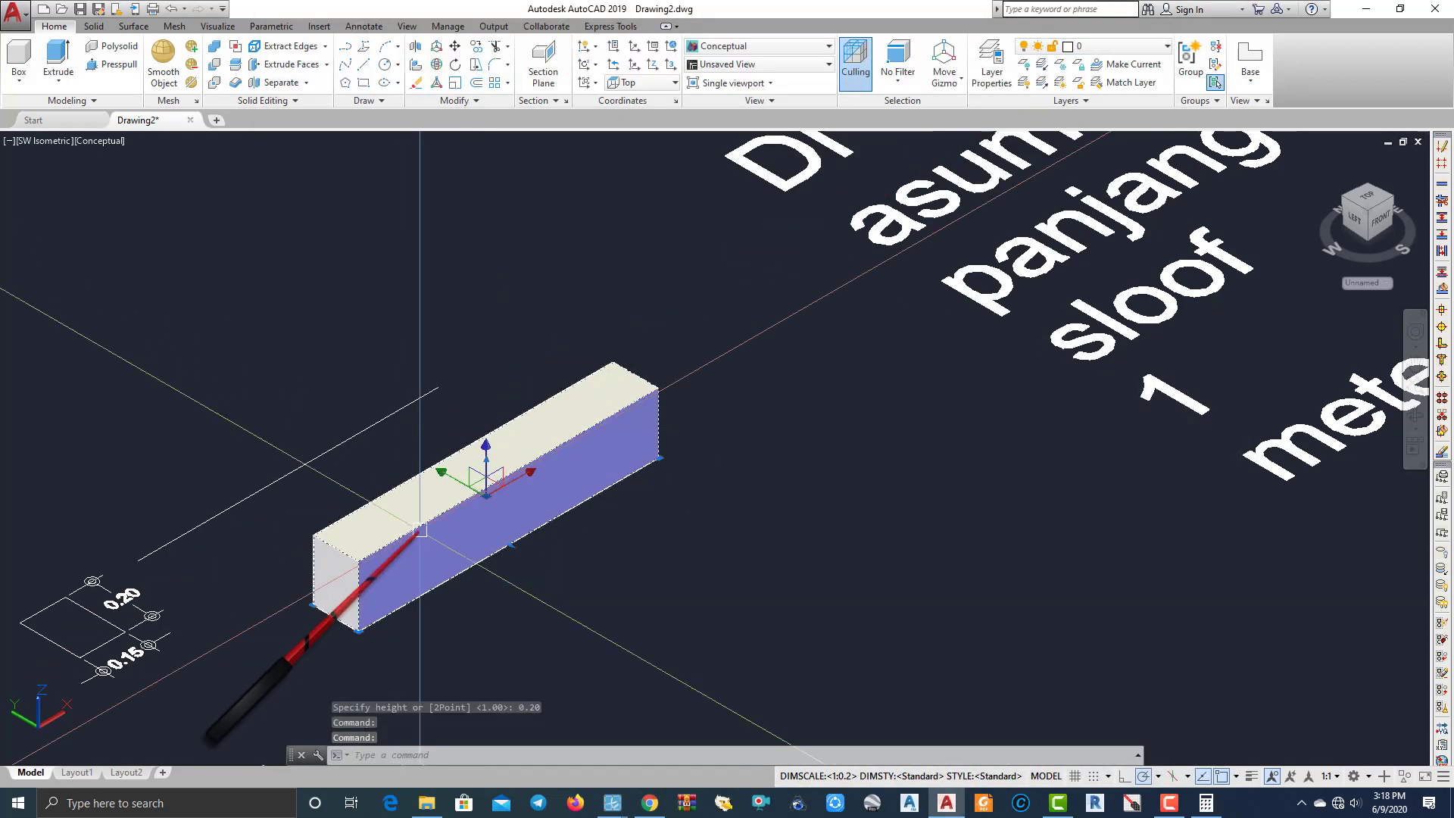
text(MEASUREGEOM)
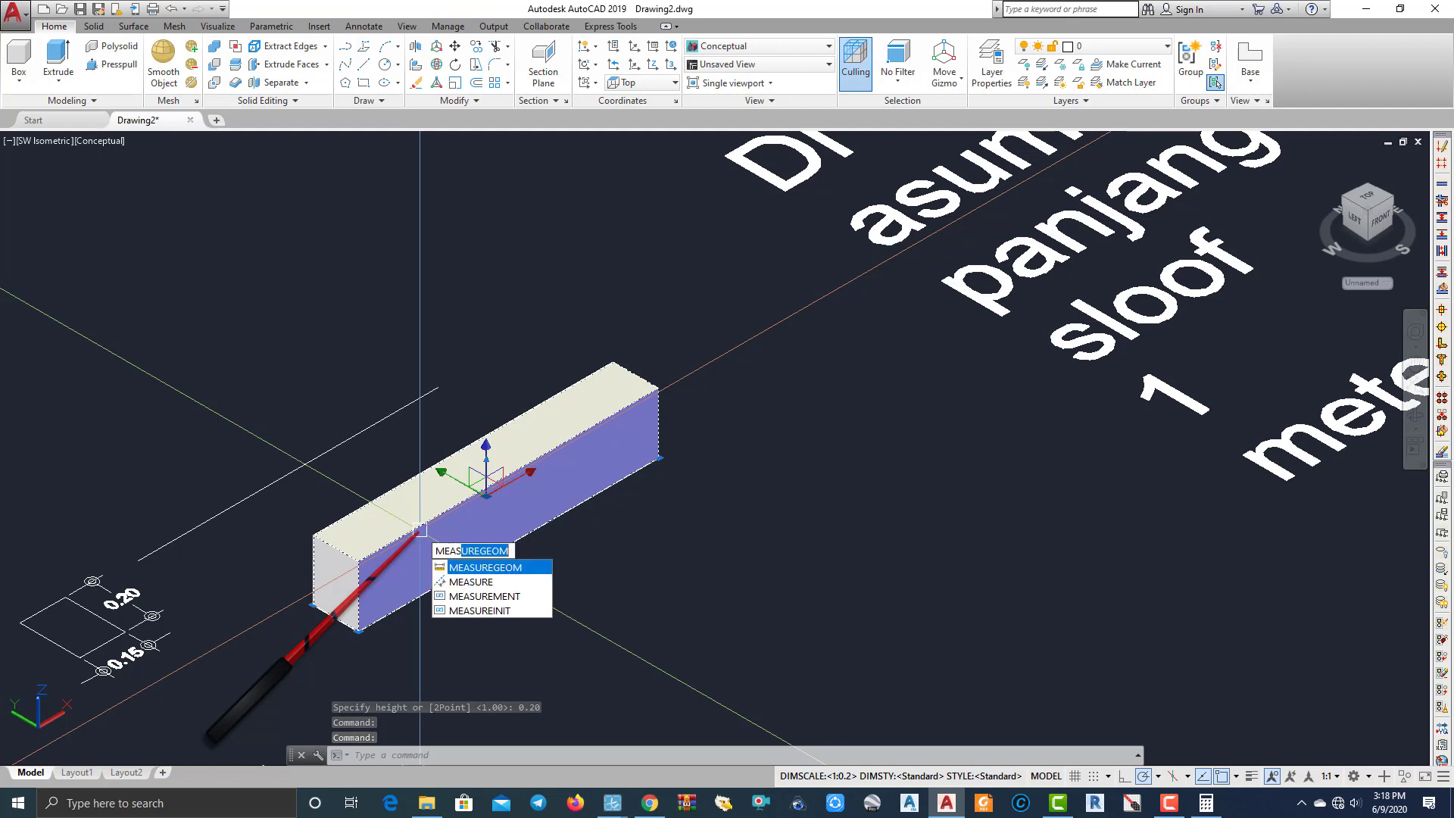
click(483, 569)
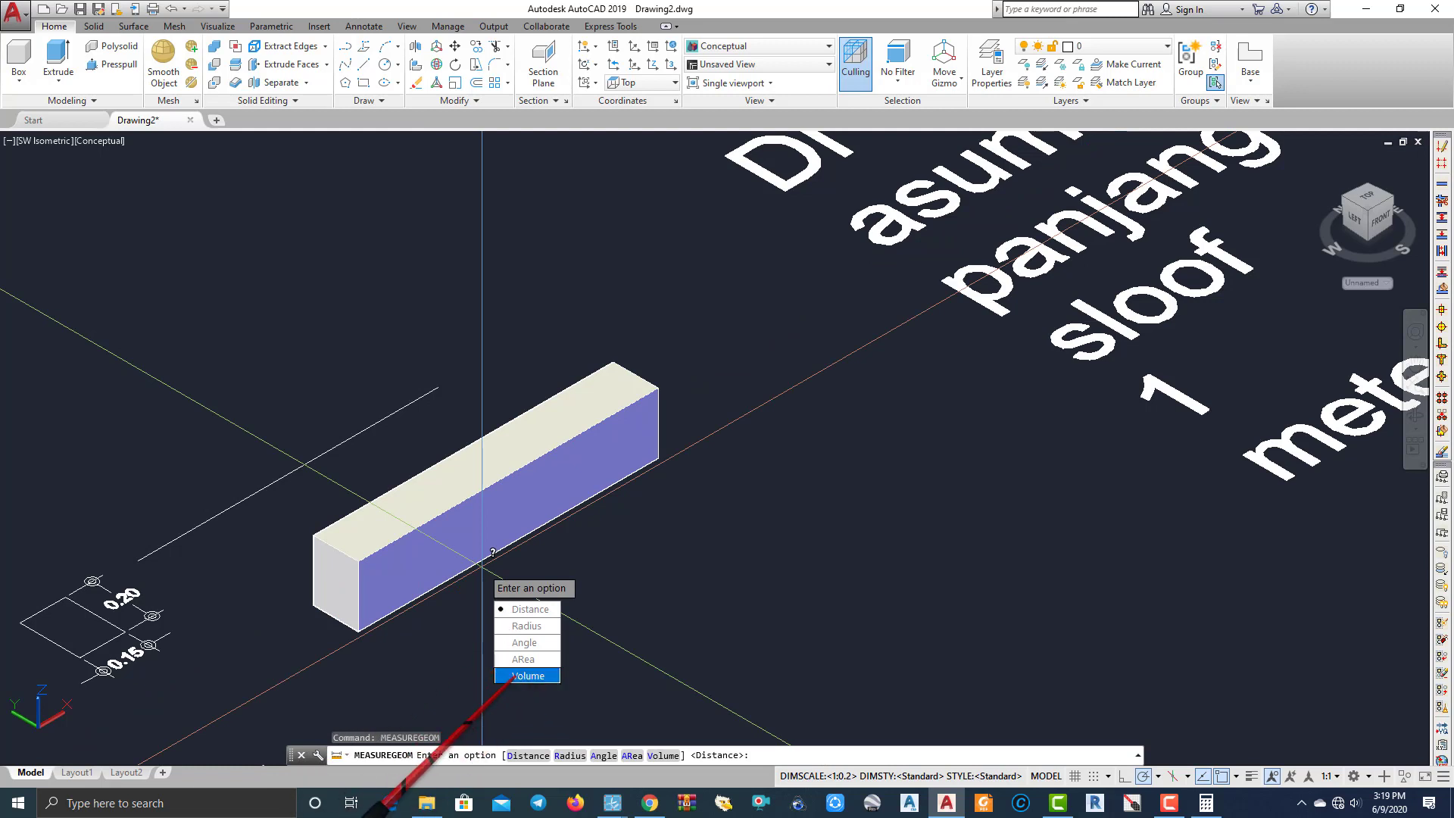
key(Return)
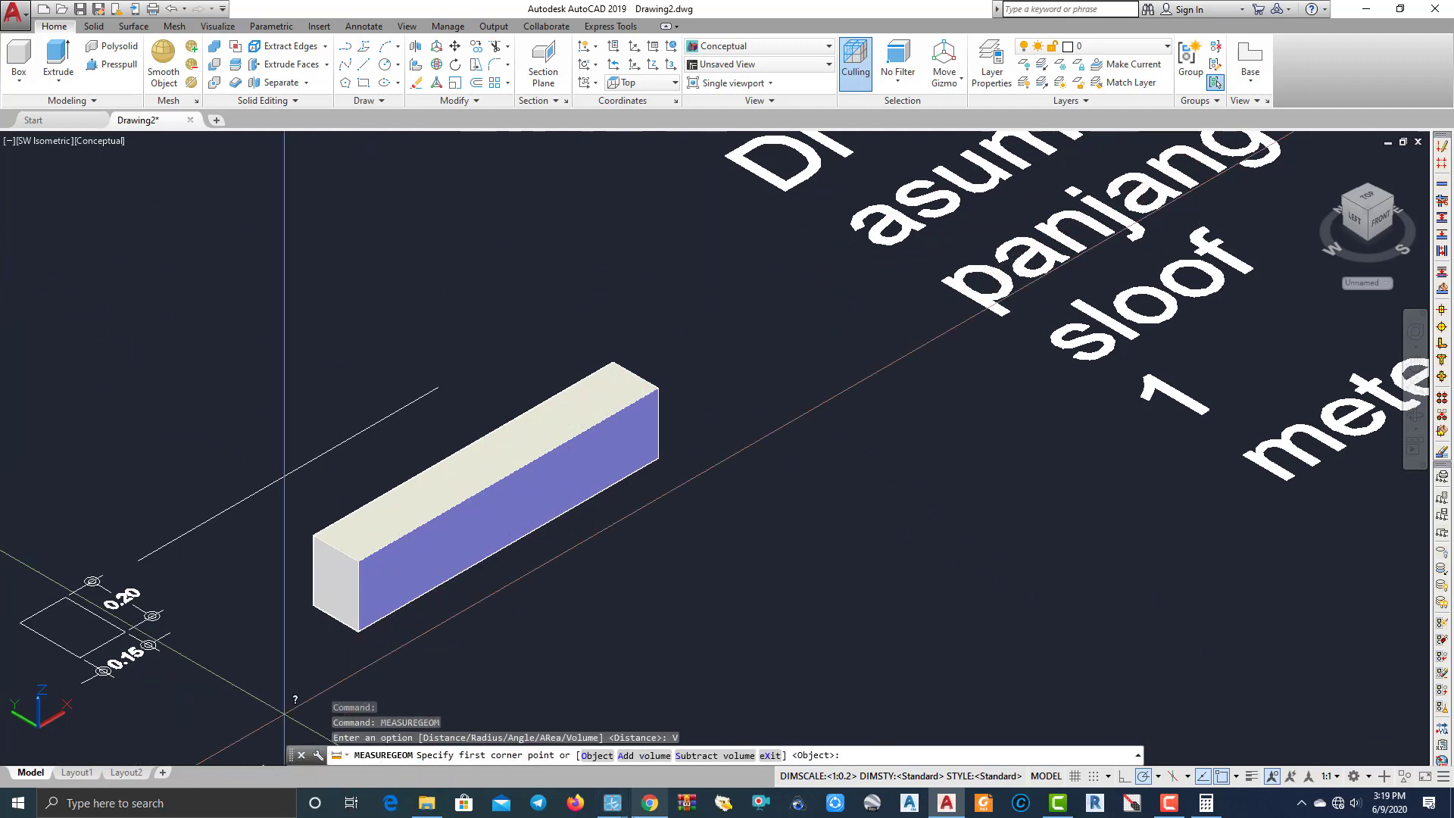
click(595, 756)
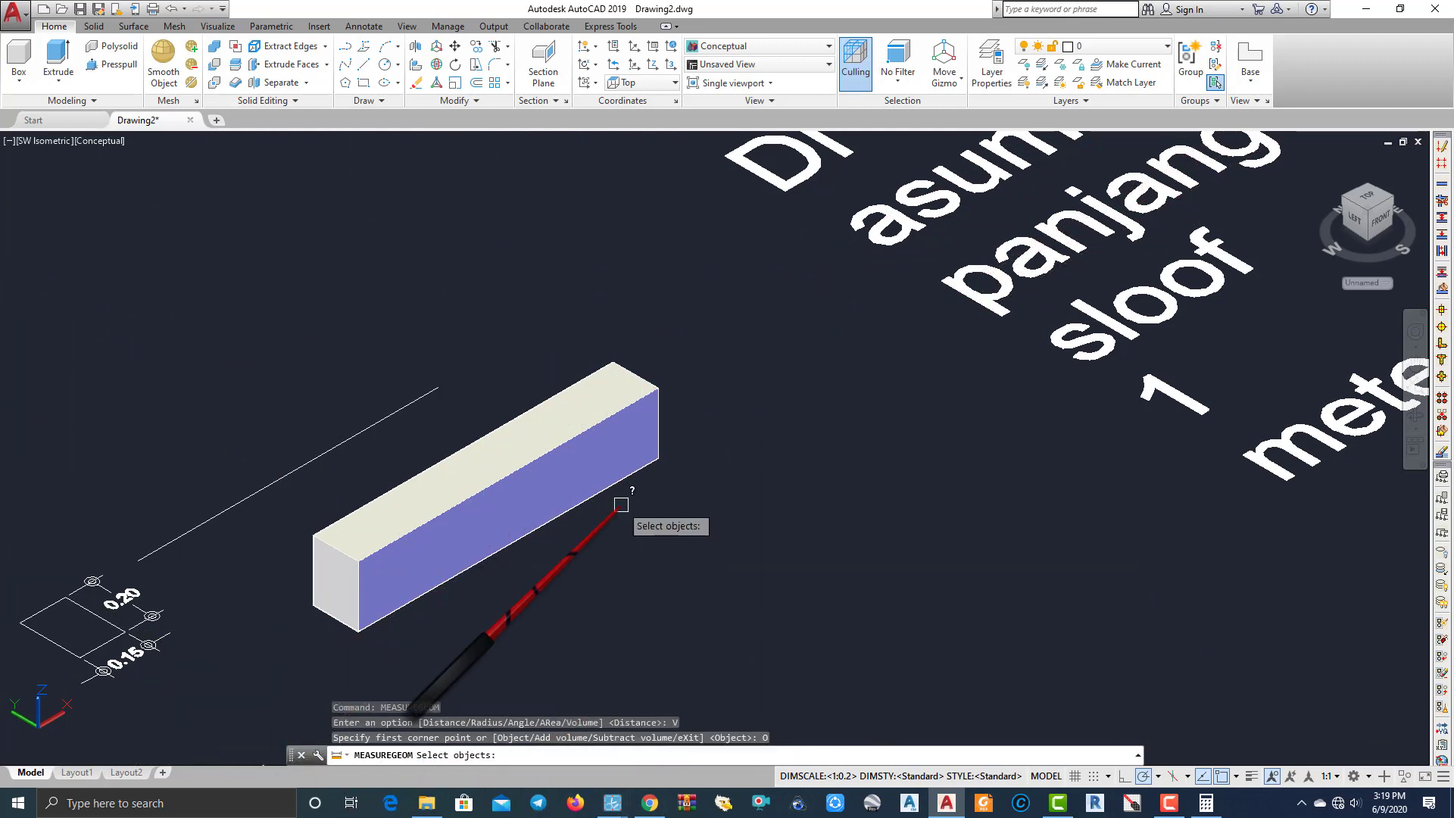
click(568, 462)
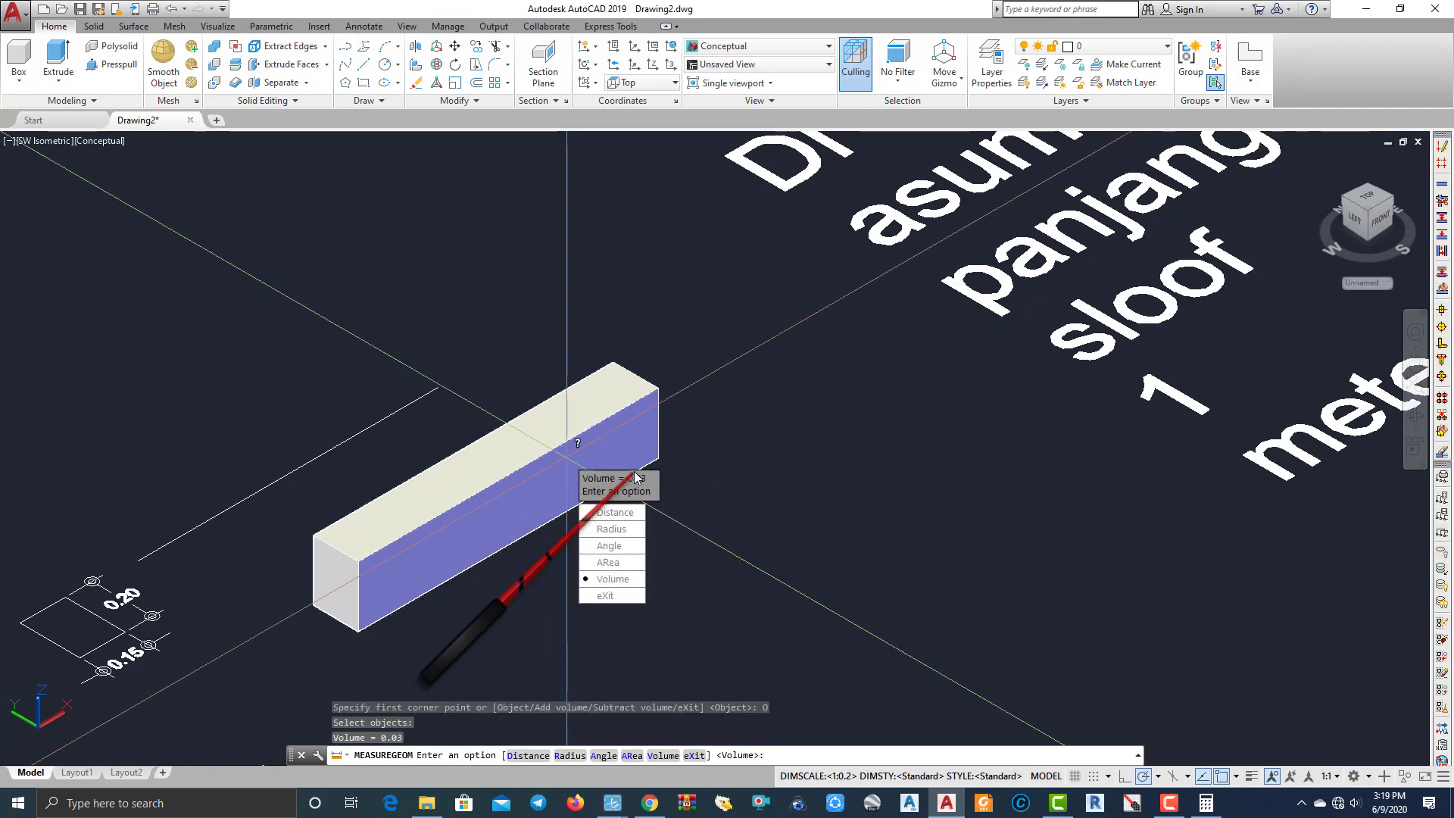
key(Return)
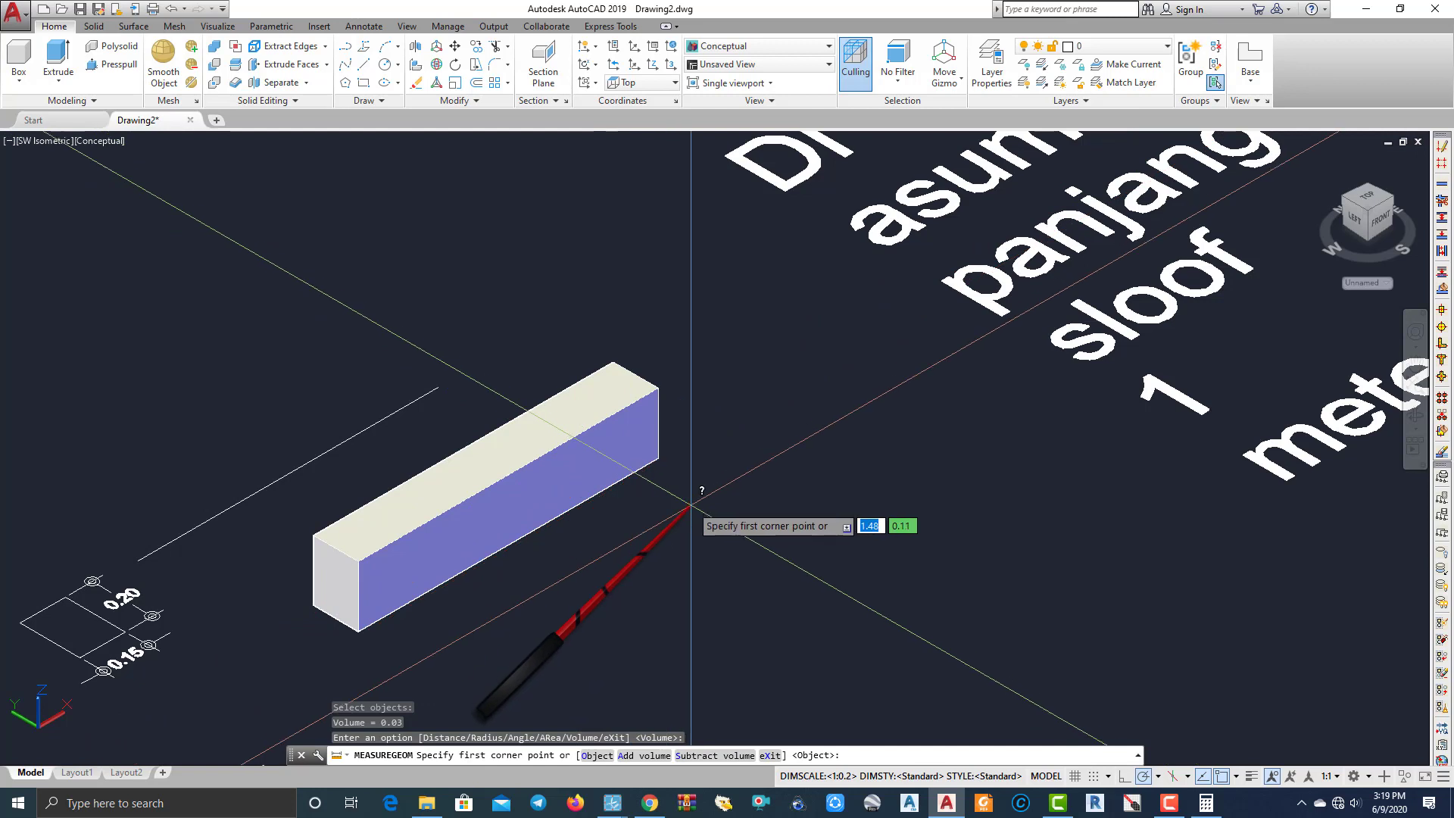
middle_drag(699, 494, 725, 470)
key(Escape)
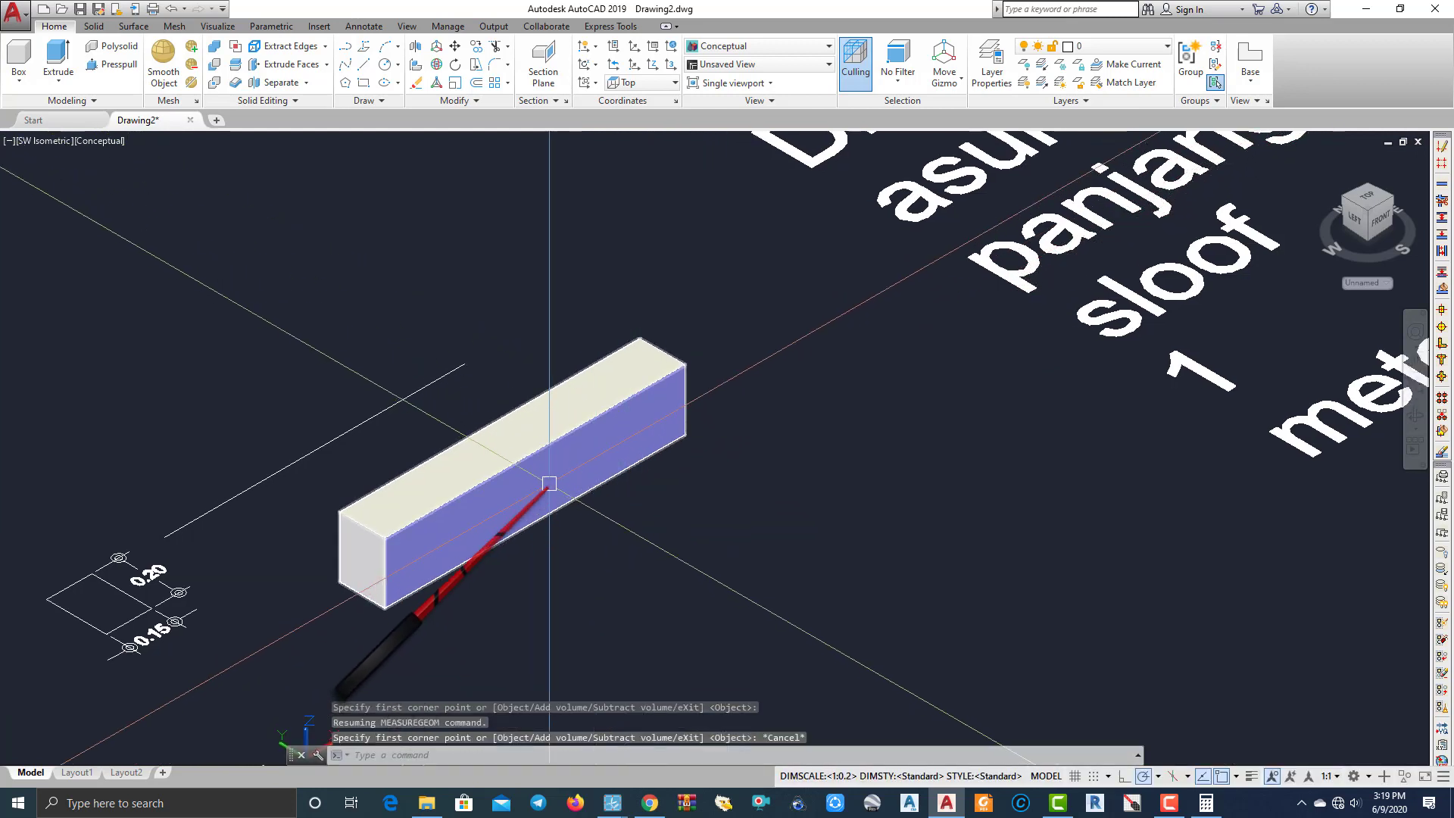
Check the solid box's volume with MASSPROP and leave the report without writing it to a file.
click(547, 476)
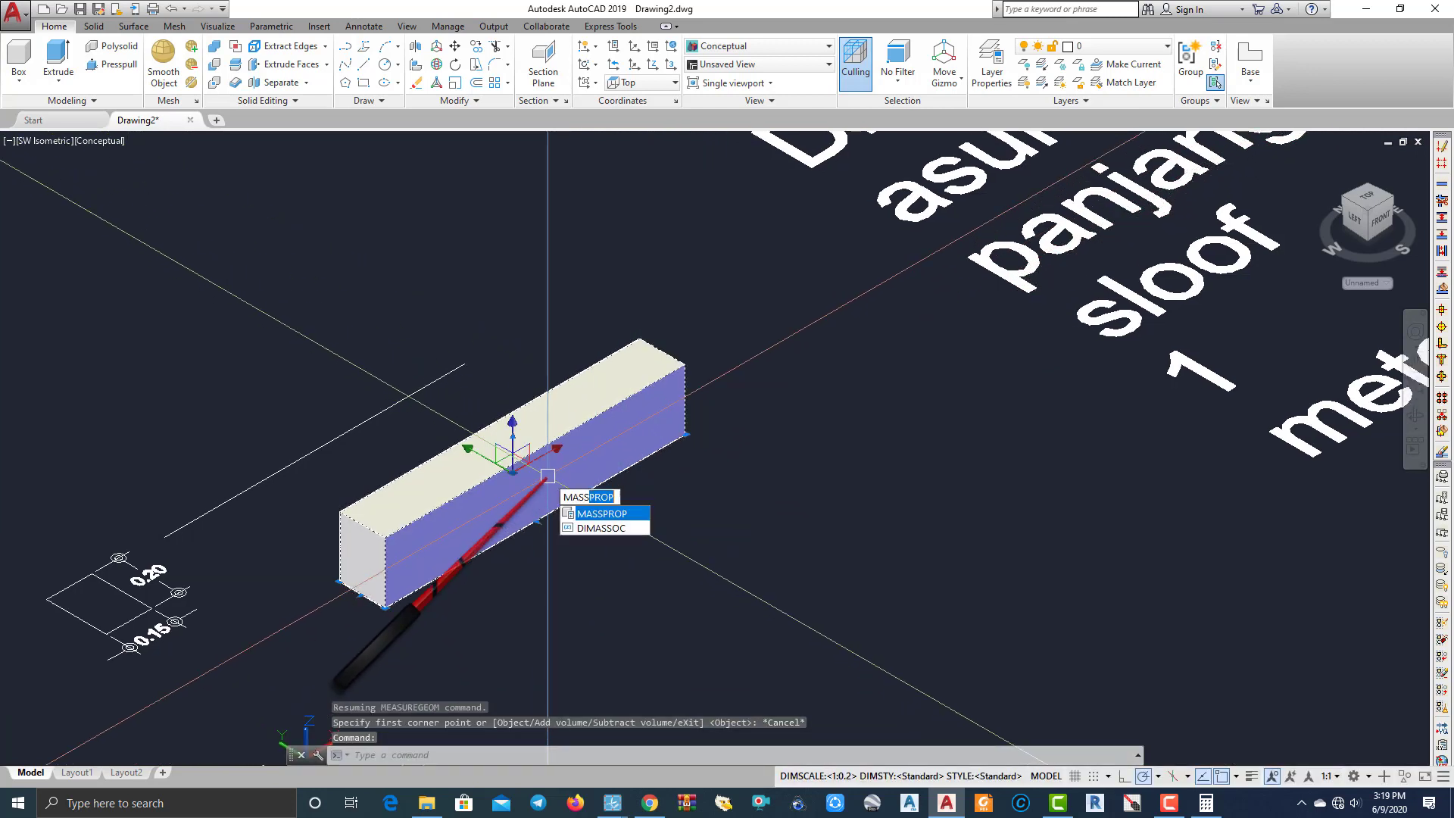
key(Return)
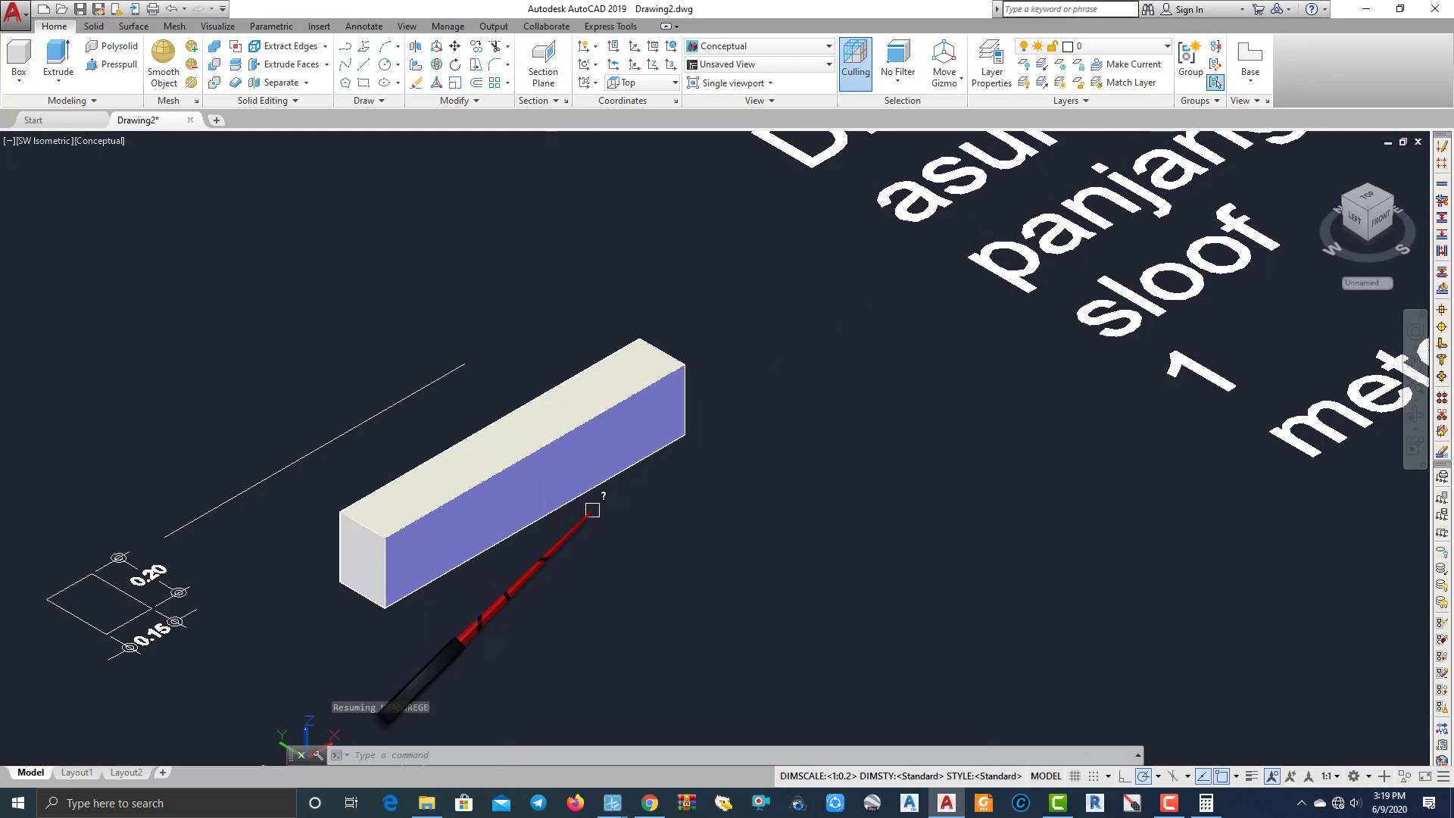
click(548, 431)
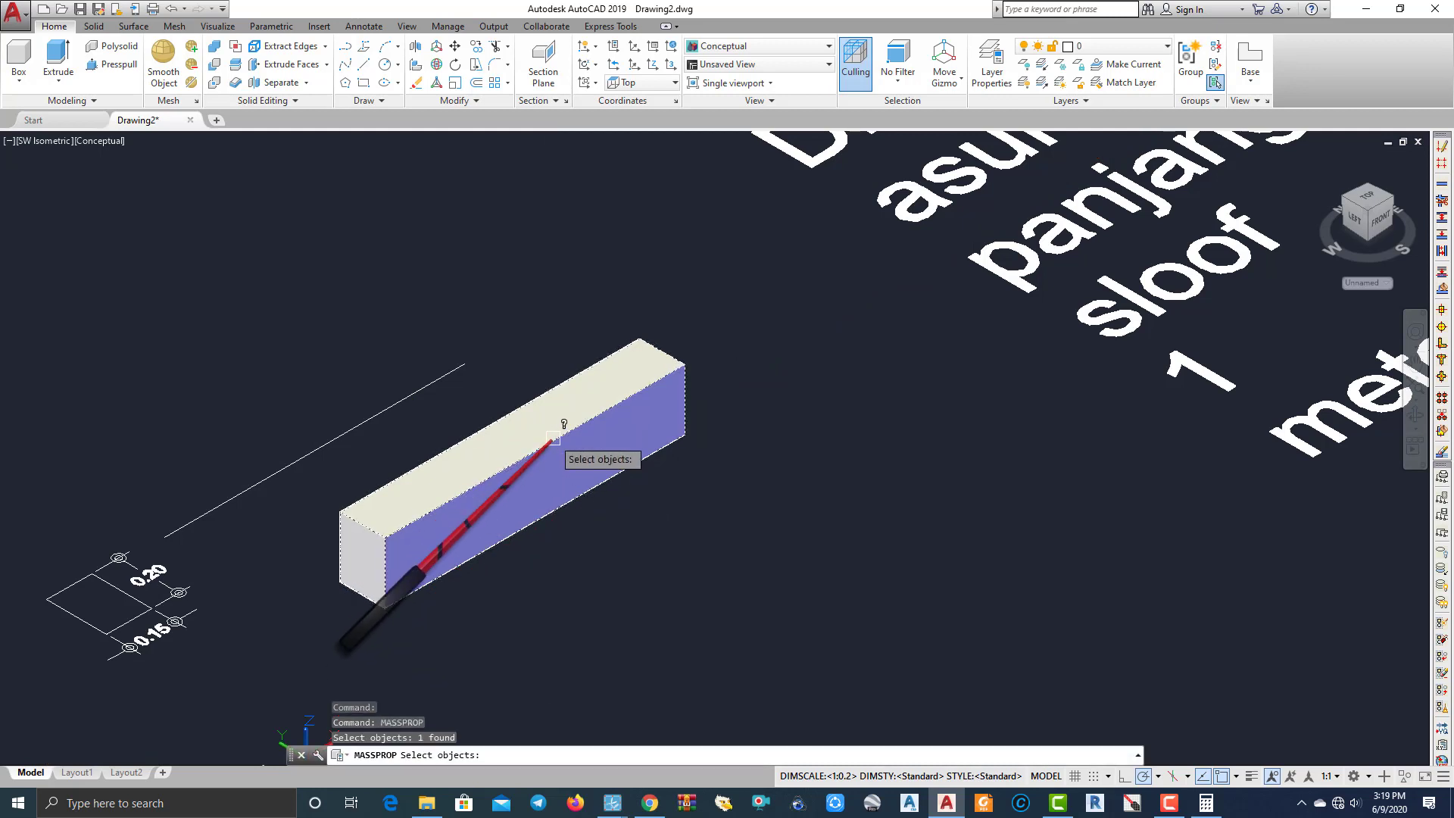
key(Return)
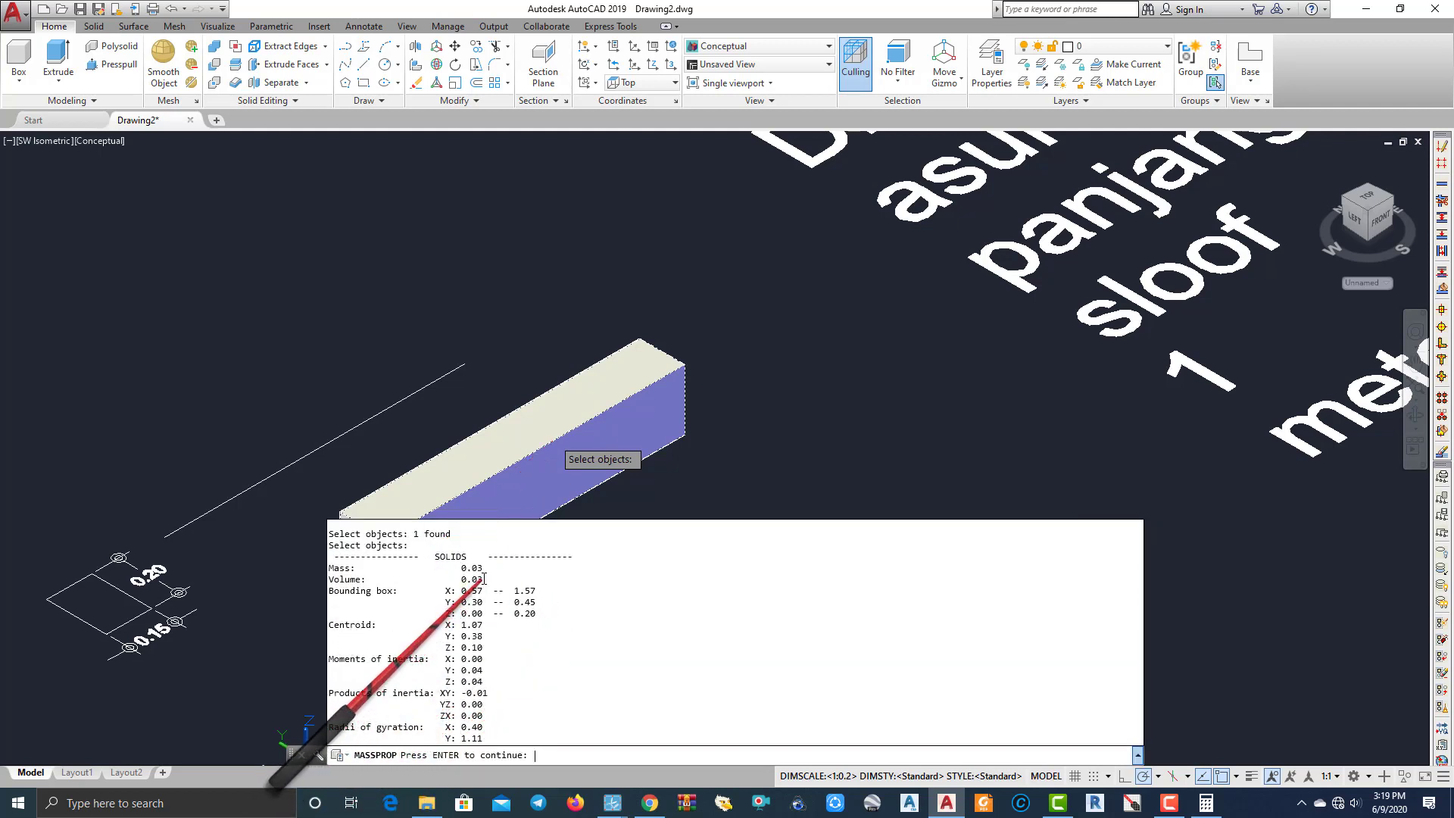
drag(483, 579, 459, 559)
key(Escape)
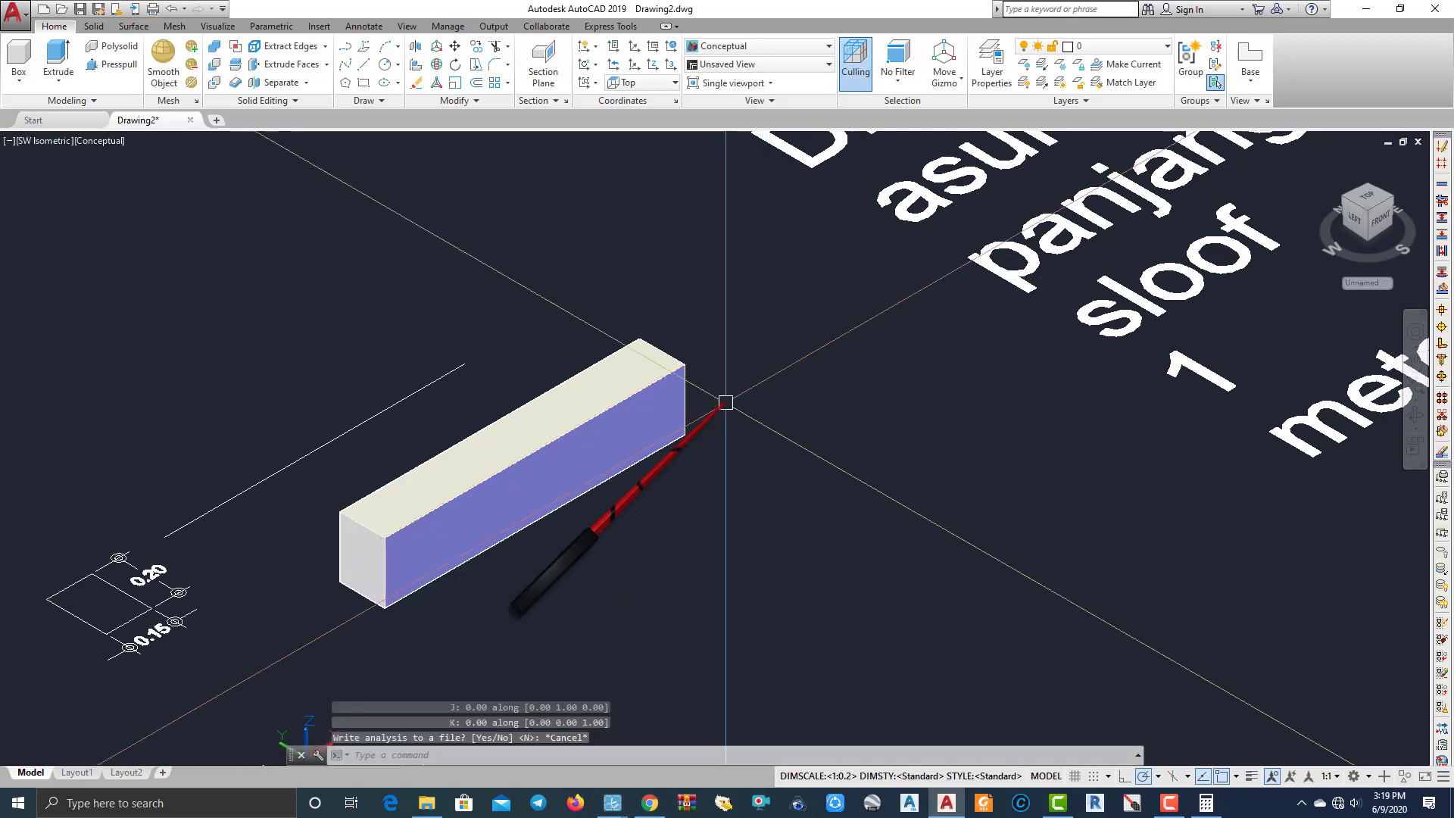
Erase the solid box and switch the viewport from SW Isometric to the Top view.
click(666, 409)
scroll(666, 409, down, 4)
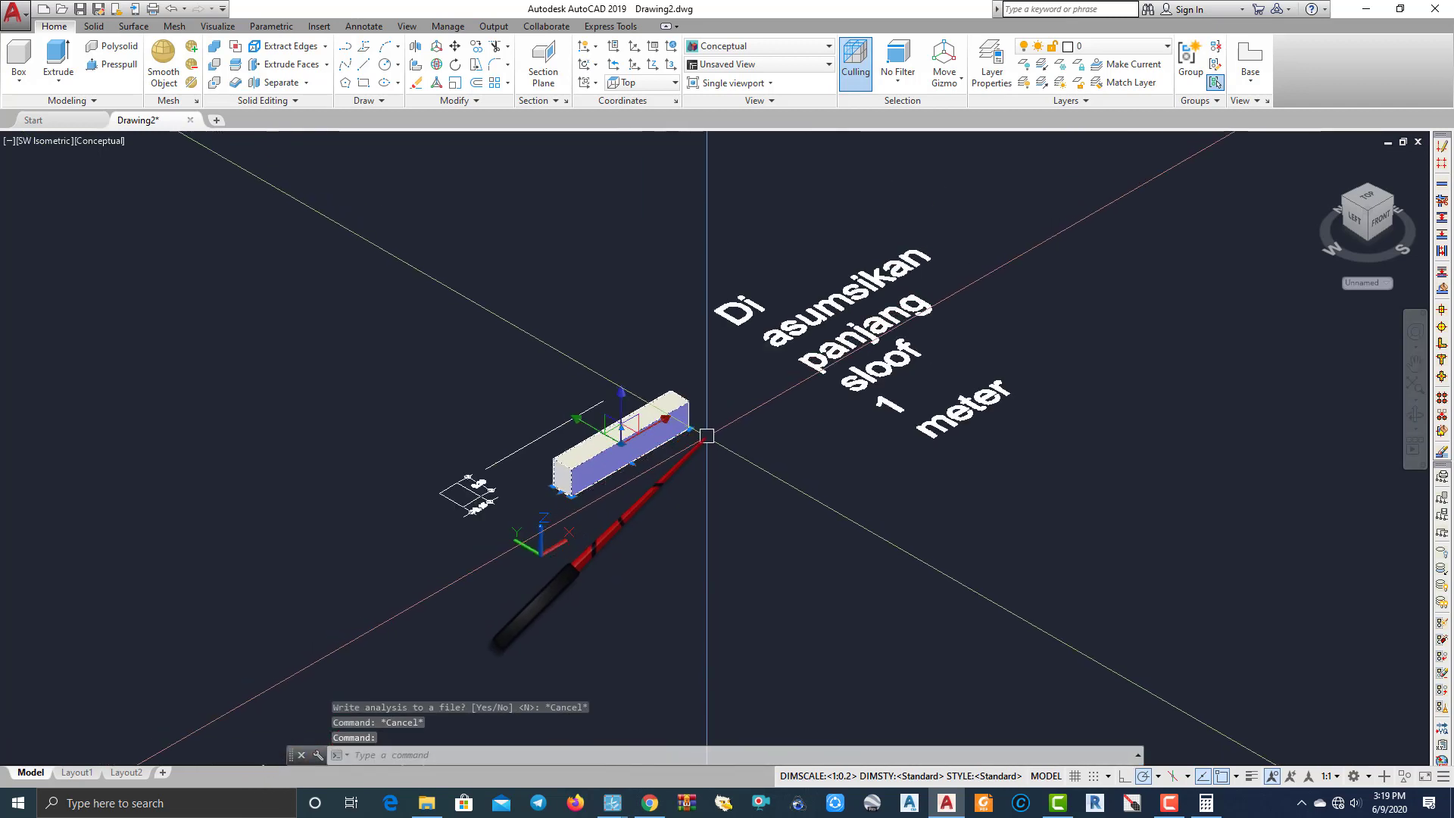
key(space)
middle_drag(707, 436, 617, 453)
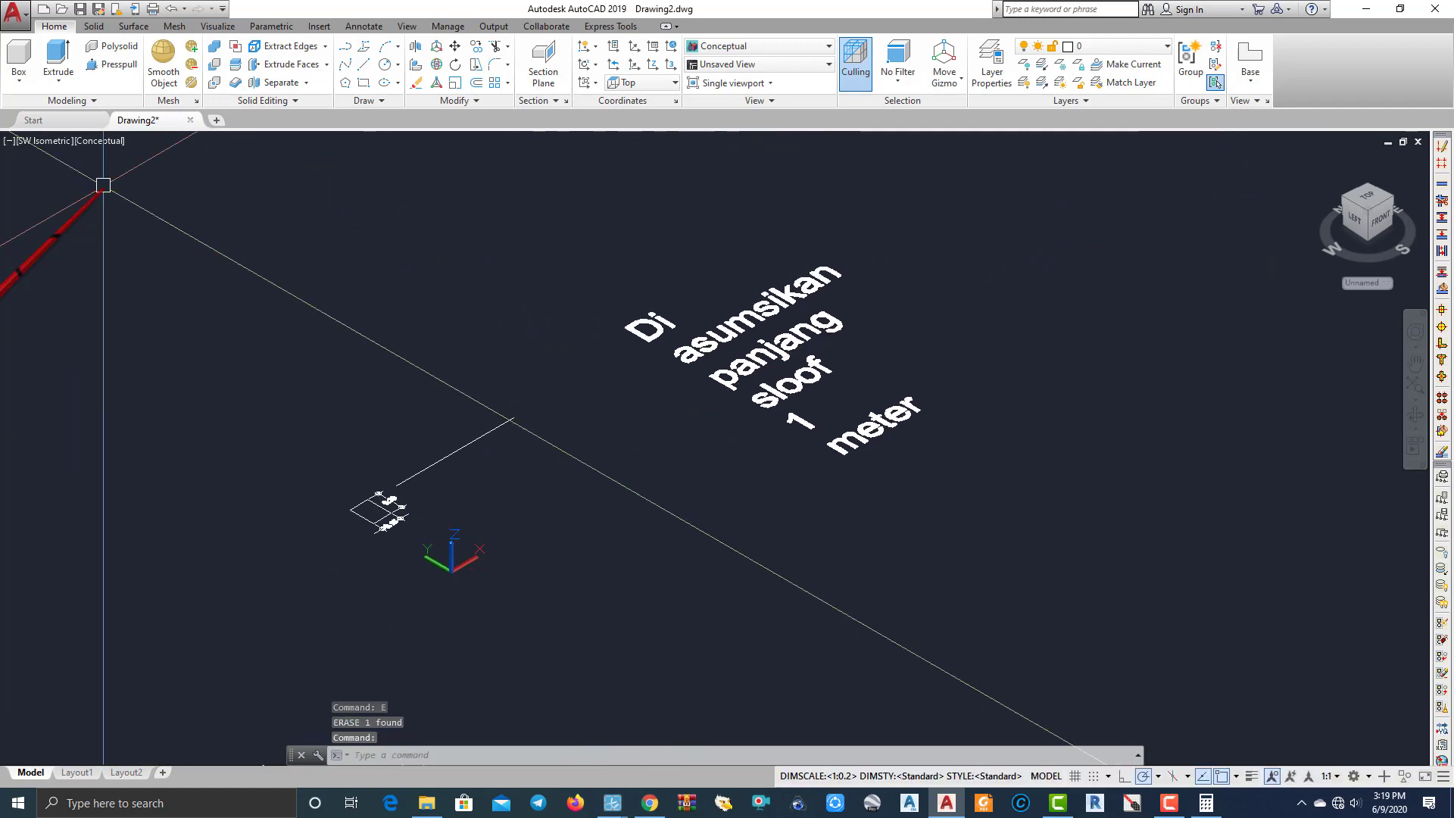
key(Escape)
click(43, 142)
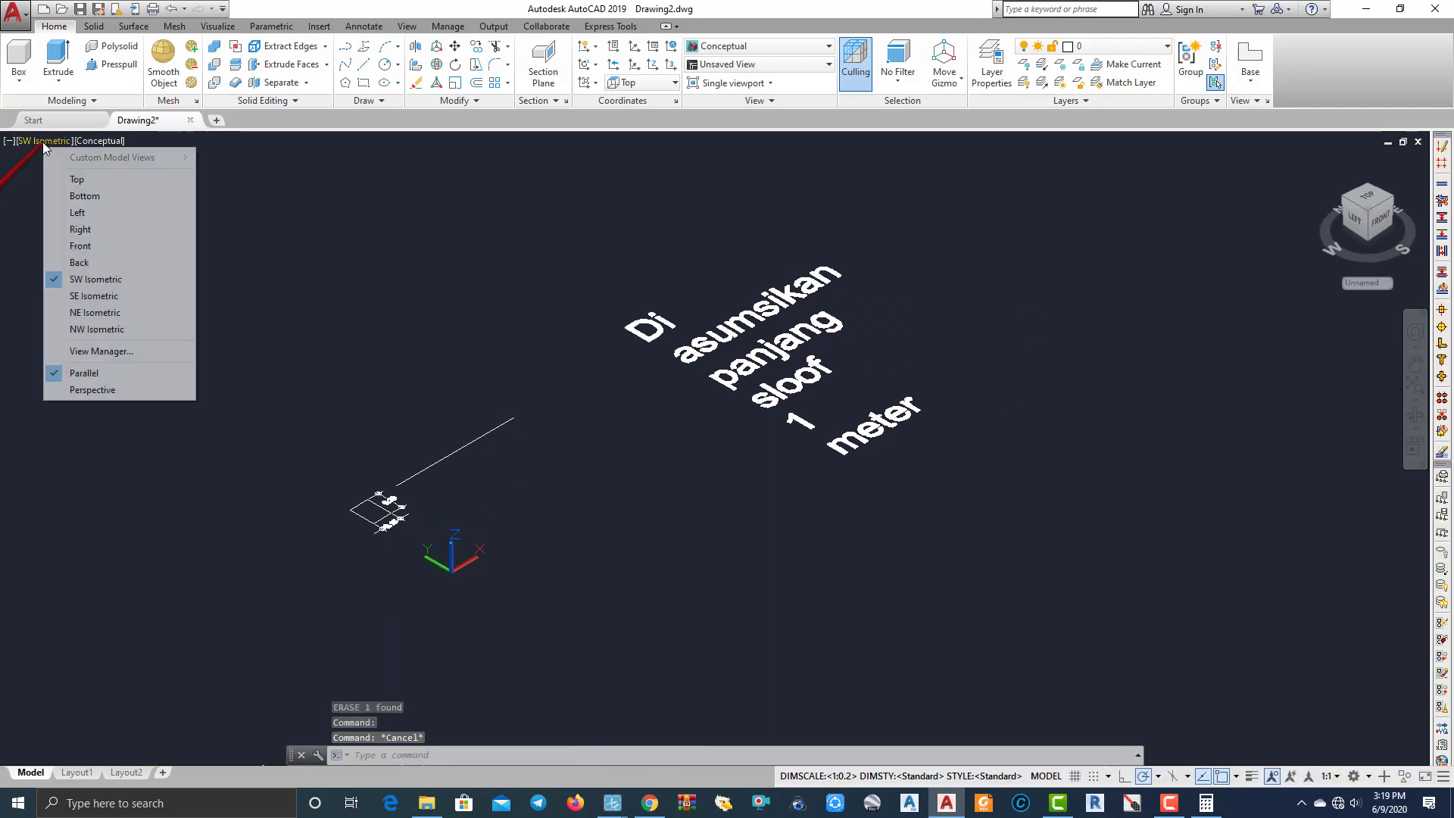
click(79, 182)
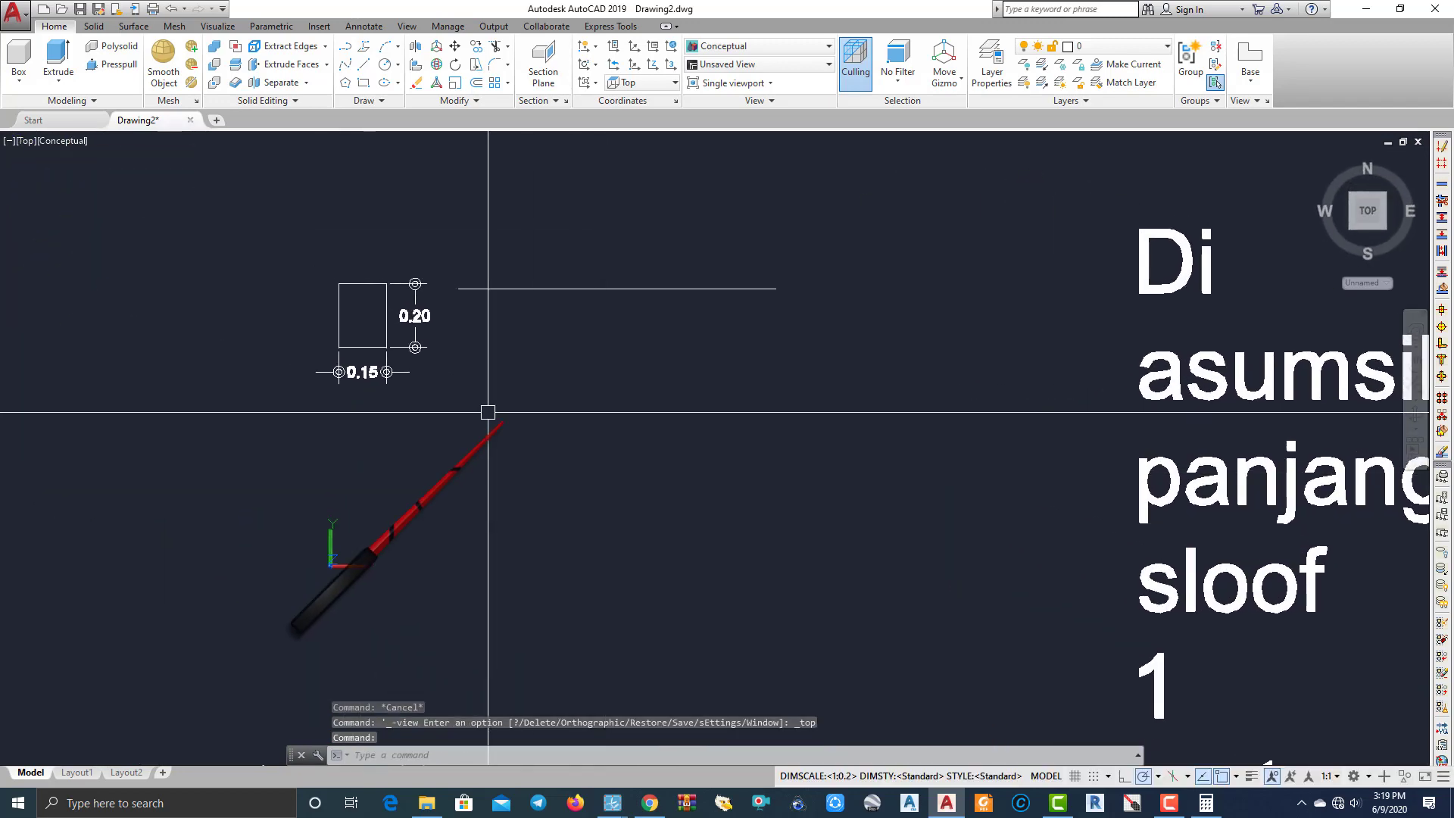
Draw a 0.30 long horizontal line below the existing 1 meter line as the foundation's top edge.
text(l)
key(space)
scroll(617, 442, up, 2)
click(582, 415)
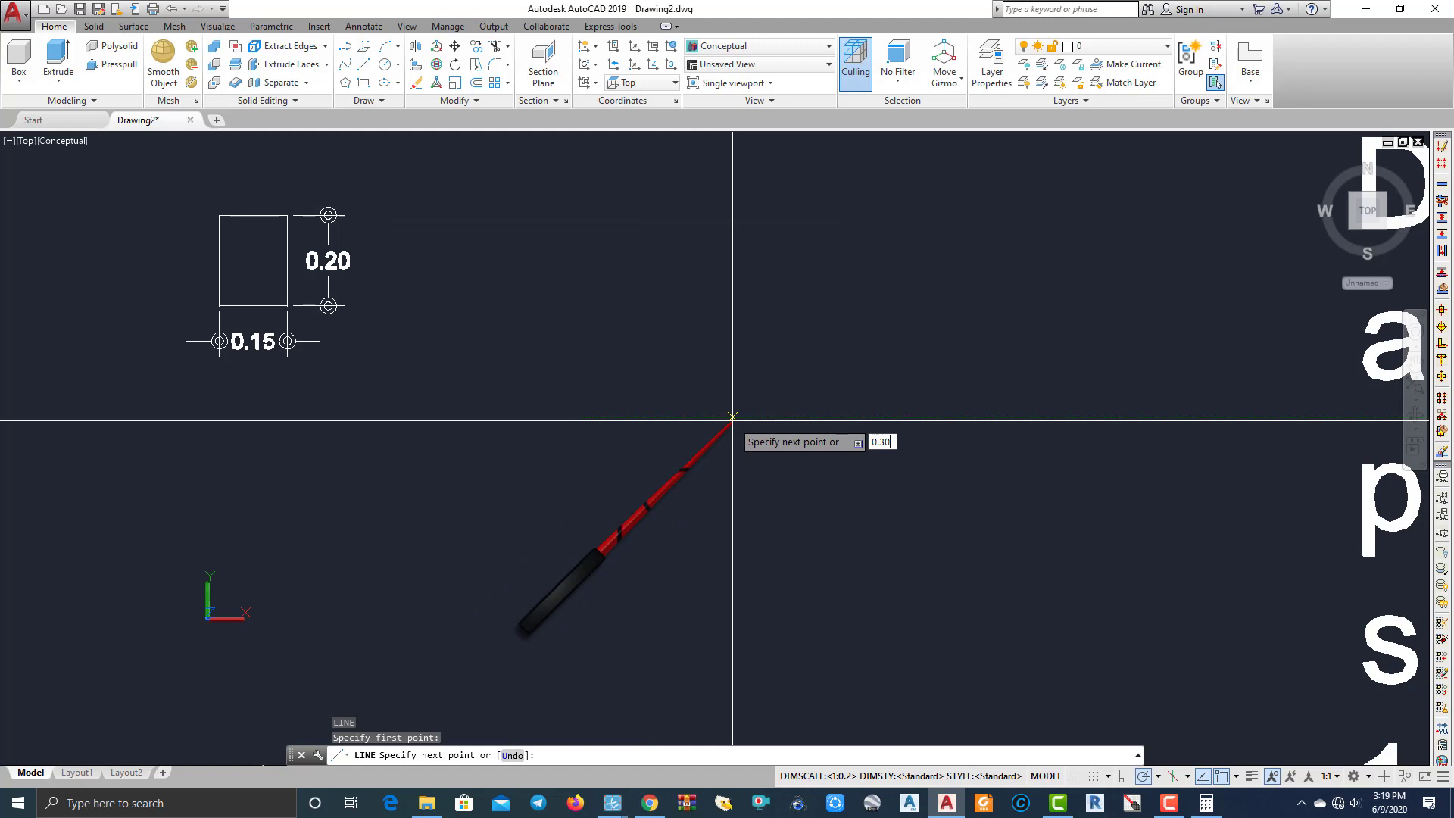
key(space)
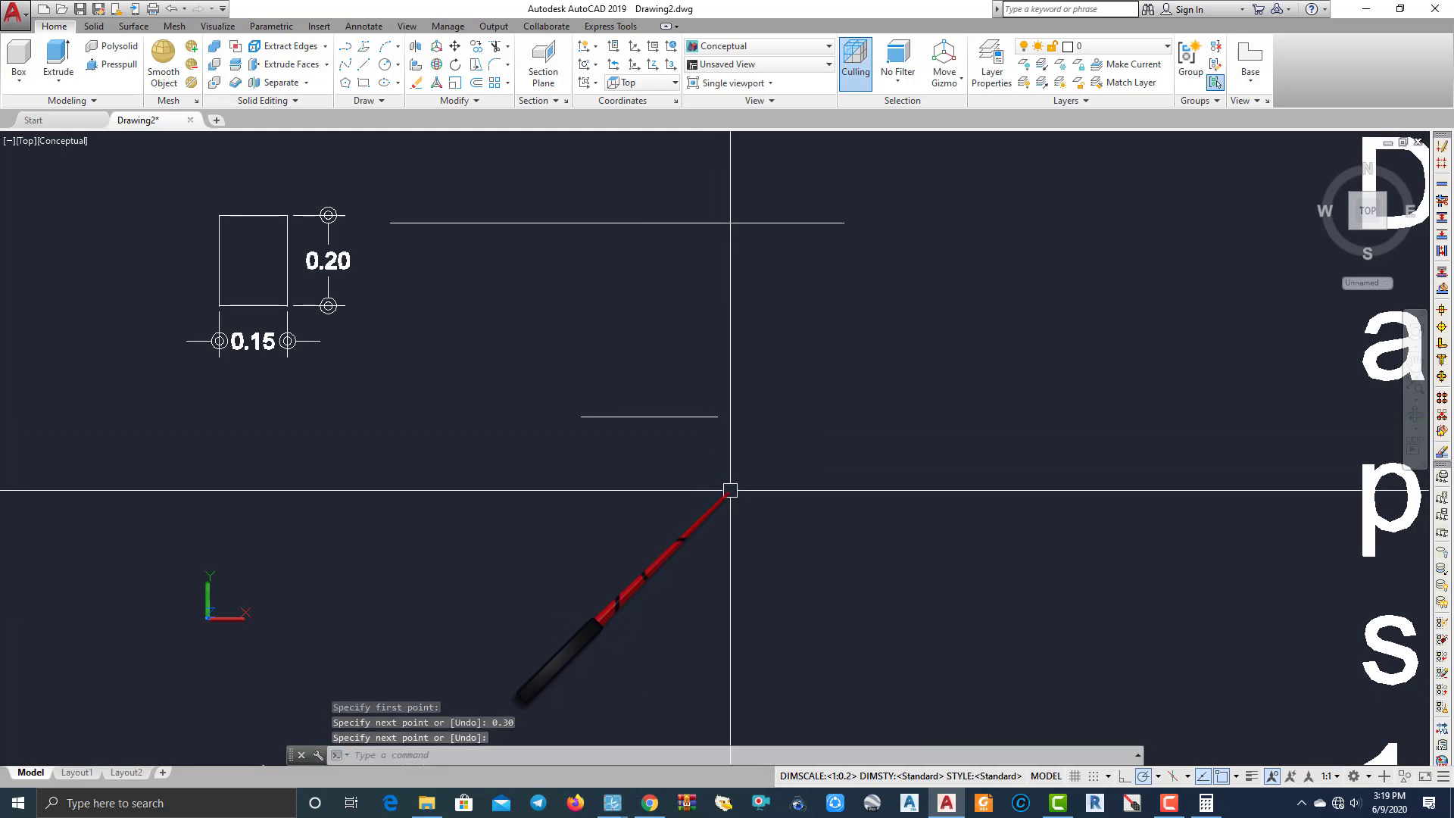
Draw a 0.70 long vertical line straight down from the midpoint of the 0.30 line.
middle_drag(729, 493, 665, 436)
key(space)
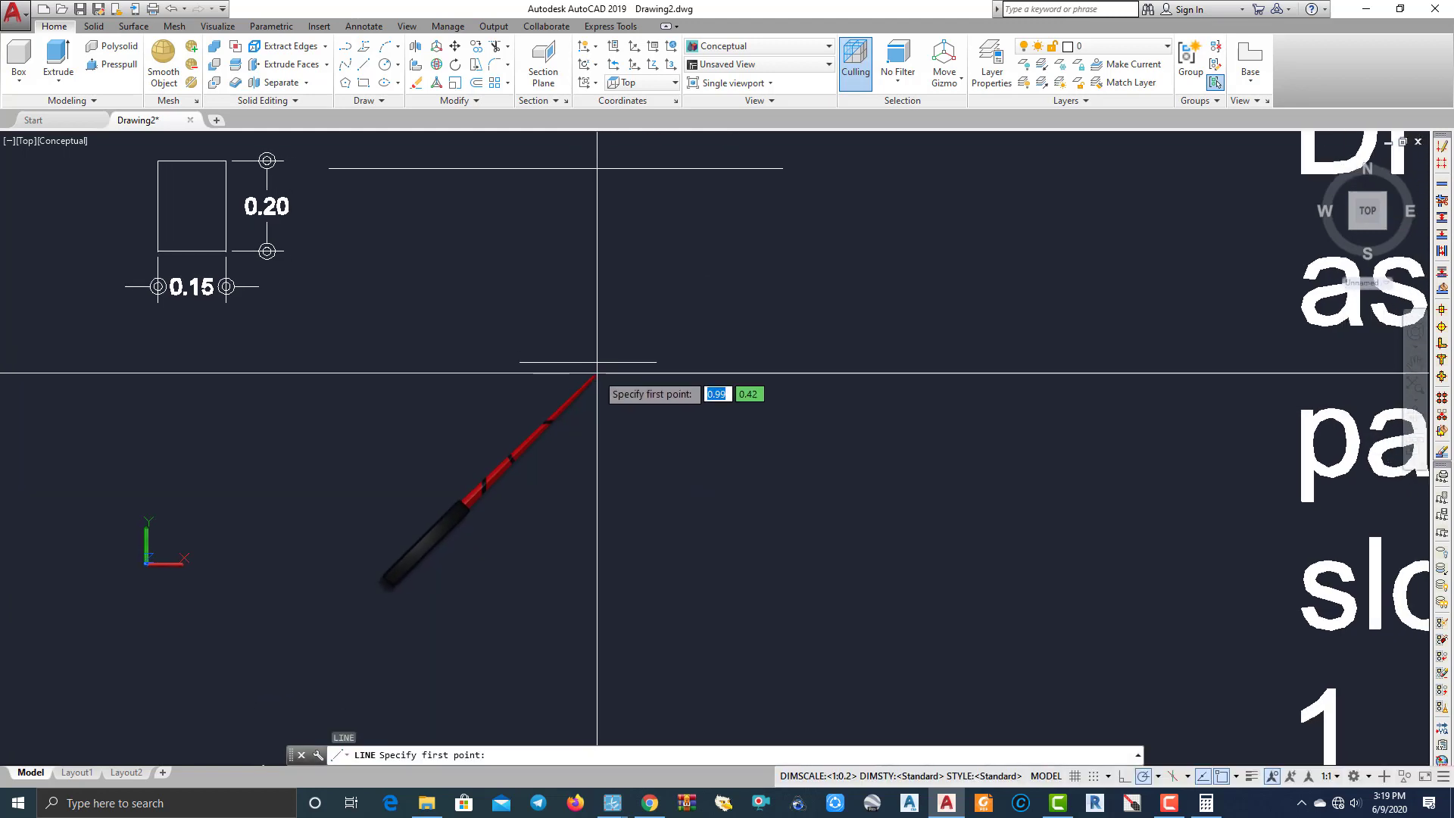
click(588, 362)
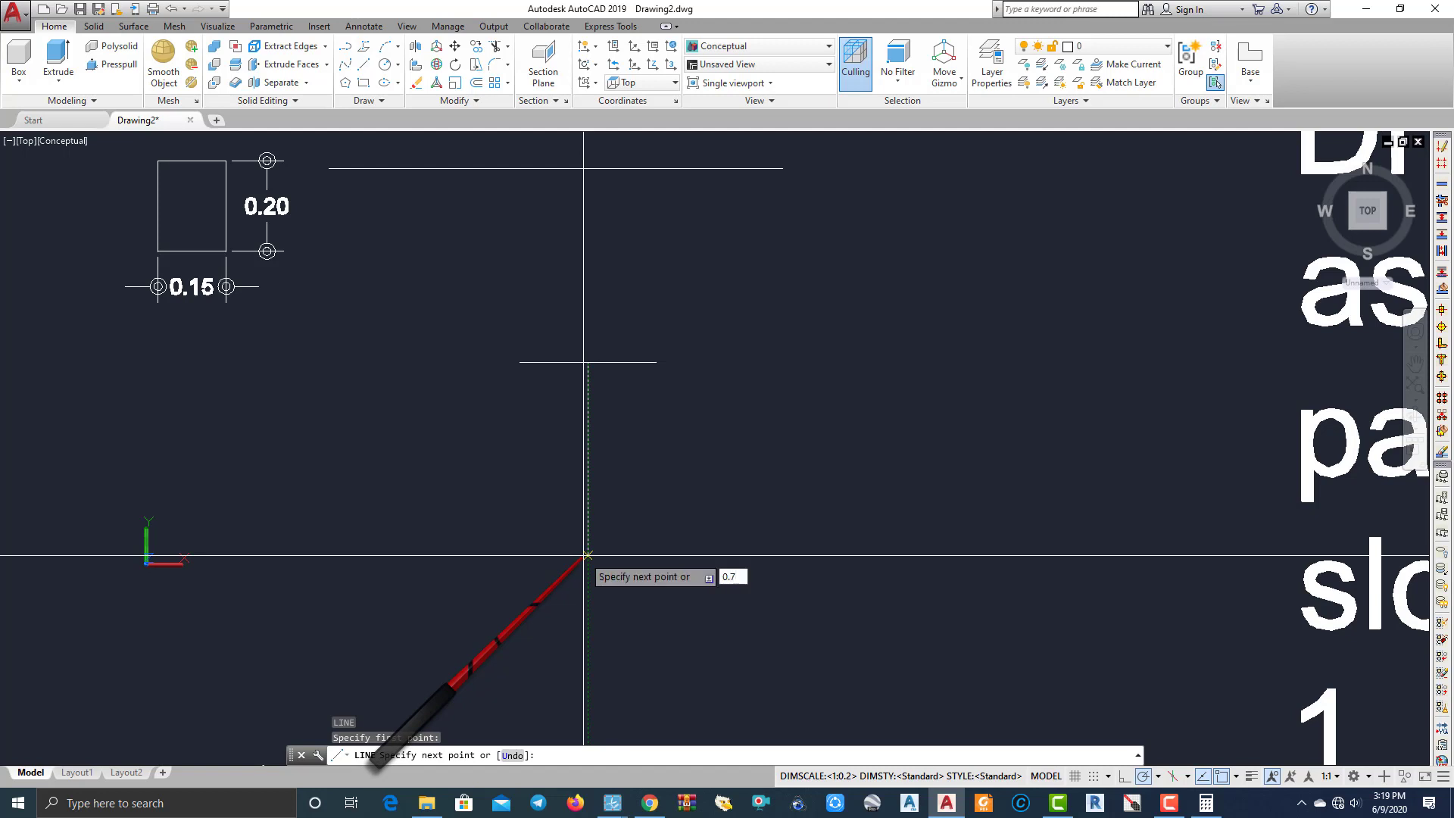
key(Return)
key(Return)
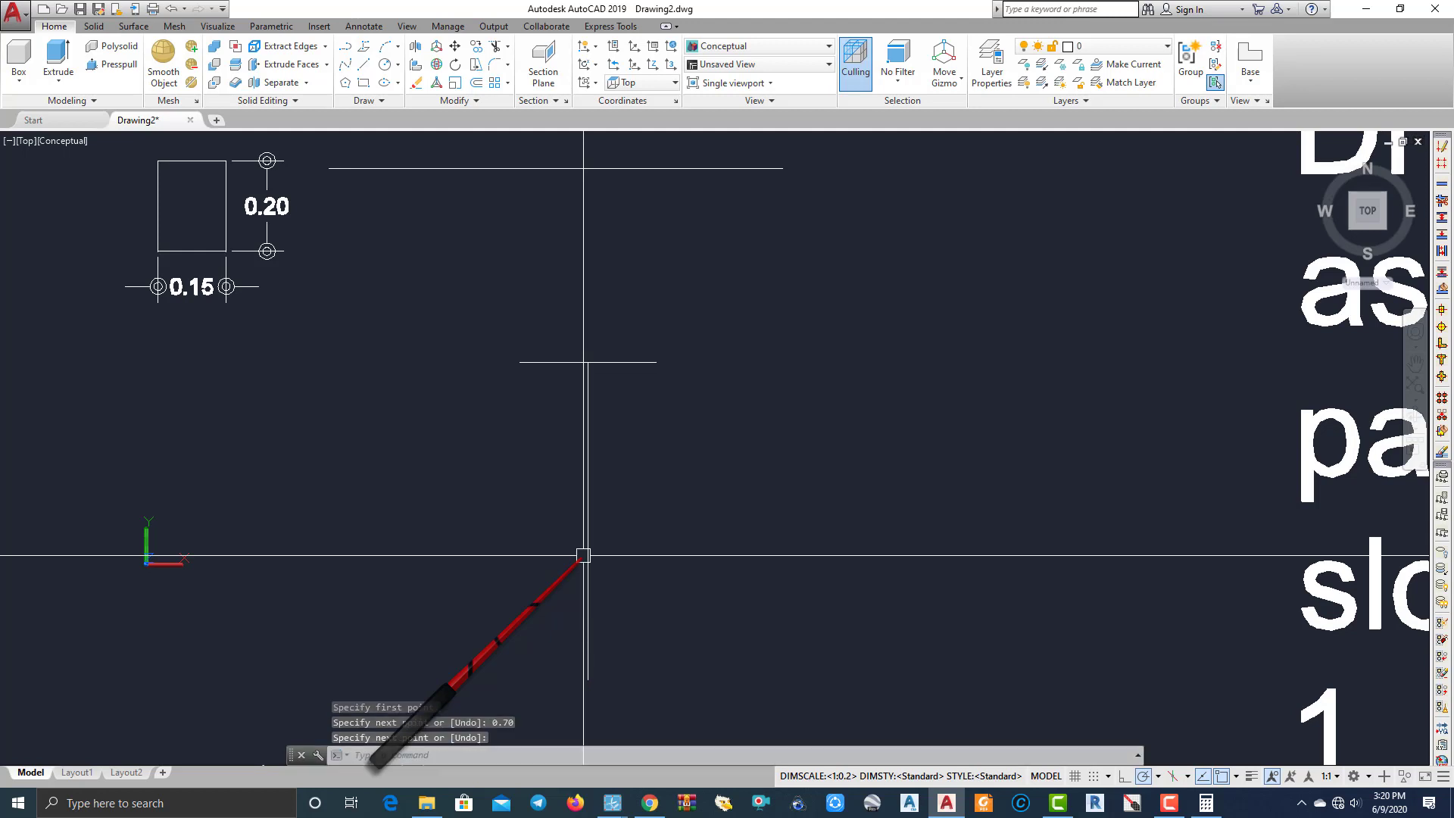
Draw a separate 0.7 long horizontal line beside the lower end of the vertical line.
scroll(619, 402, down, 2)
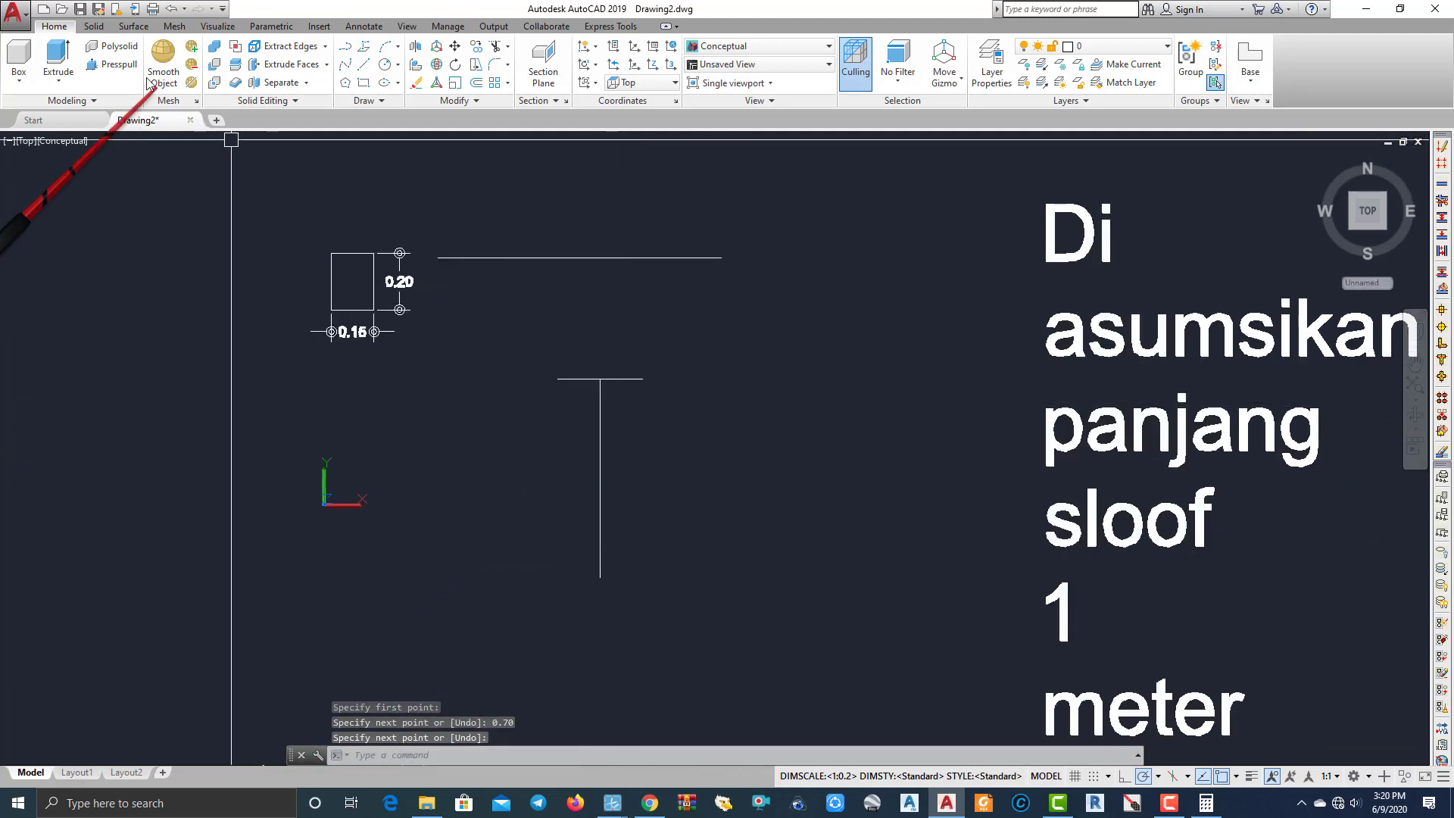
text(l)
key(Return)
click(669, 558)
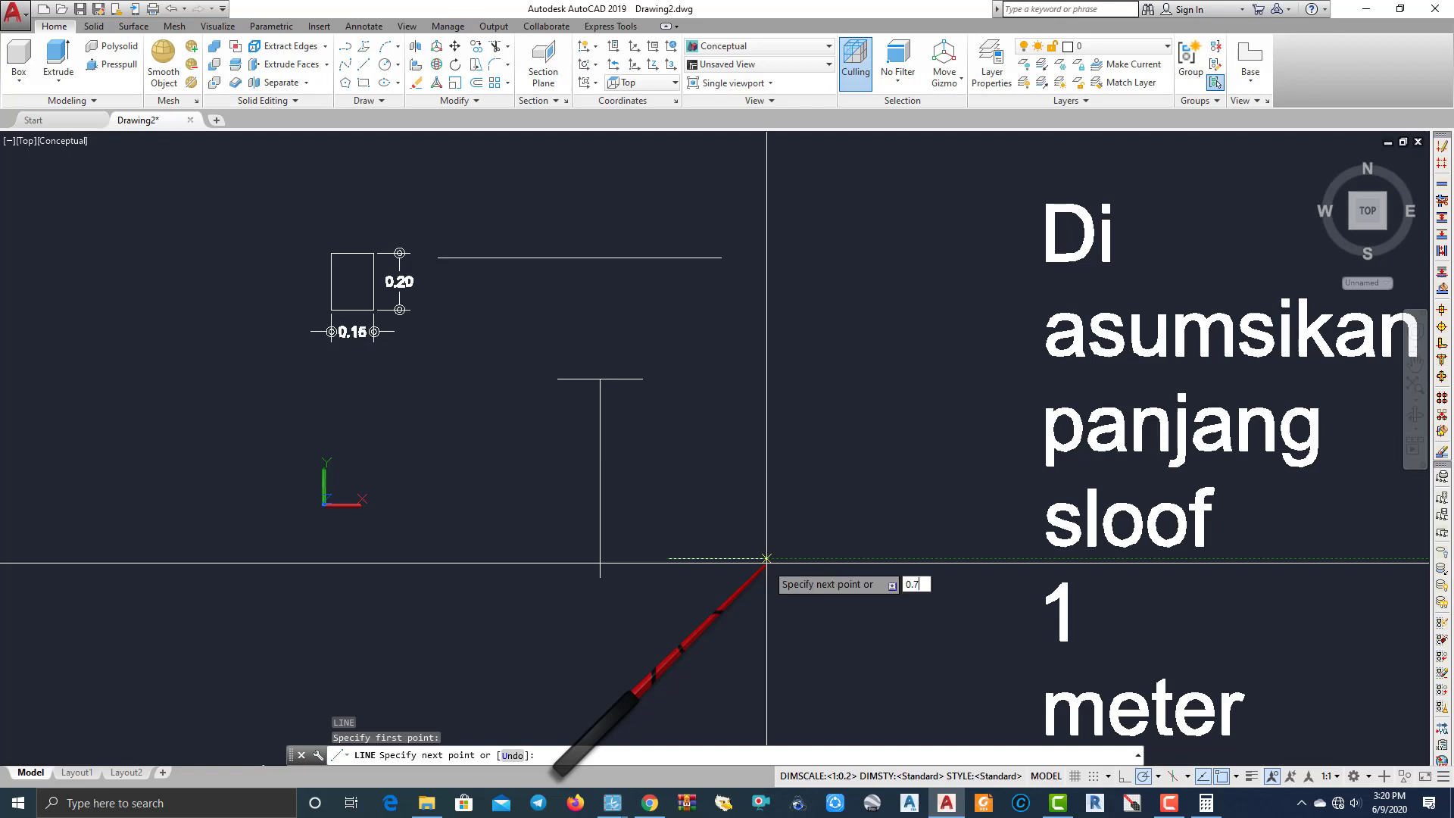
key(Return)
key(Return)
Move the 0.7 horizontal line by its midpoint onto the lower endpoint of the vertical line.
click(795, 582)
click(759, 521)
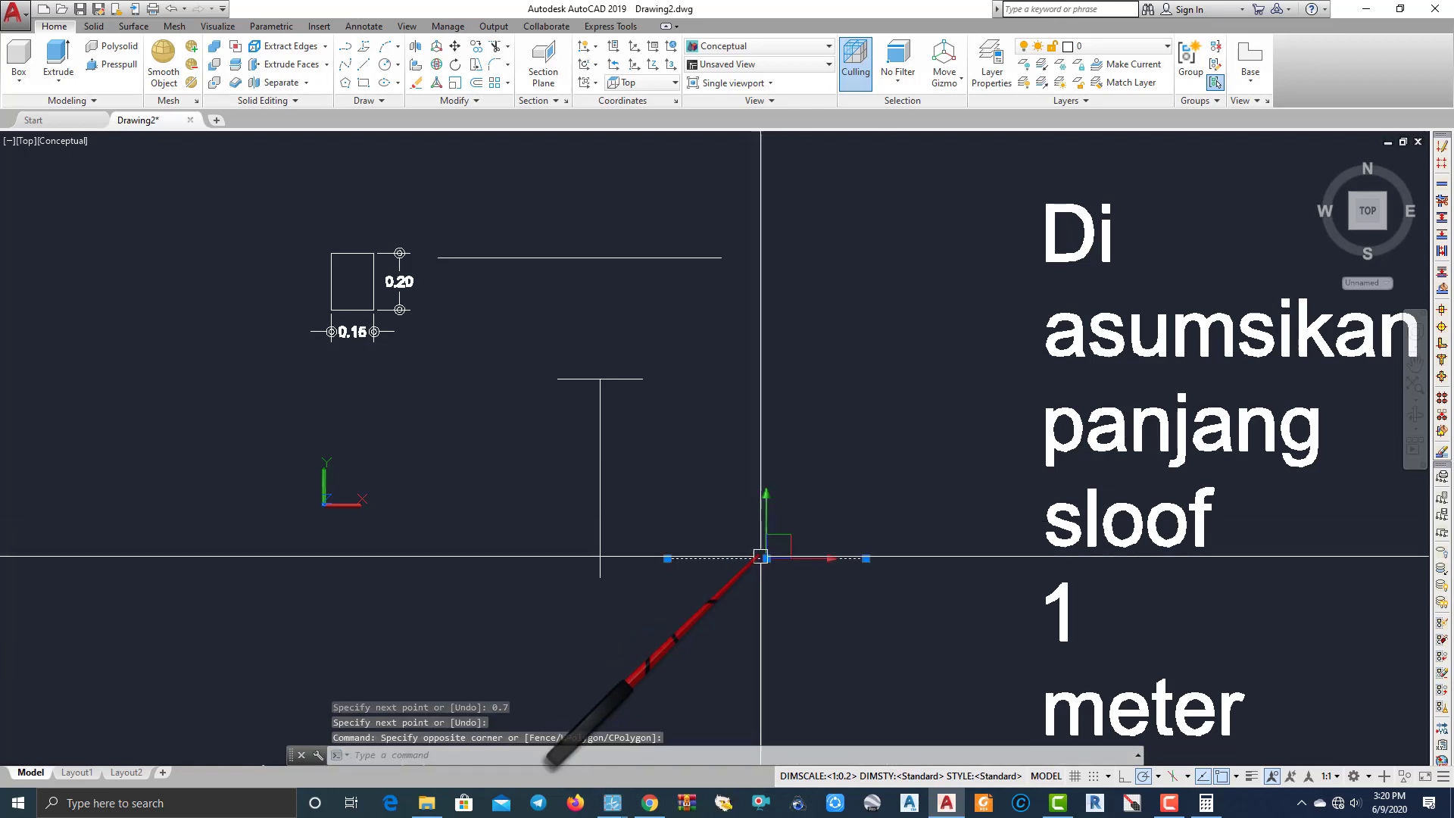
text(m)
key(Return)
click(765, 558)
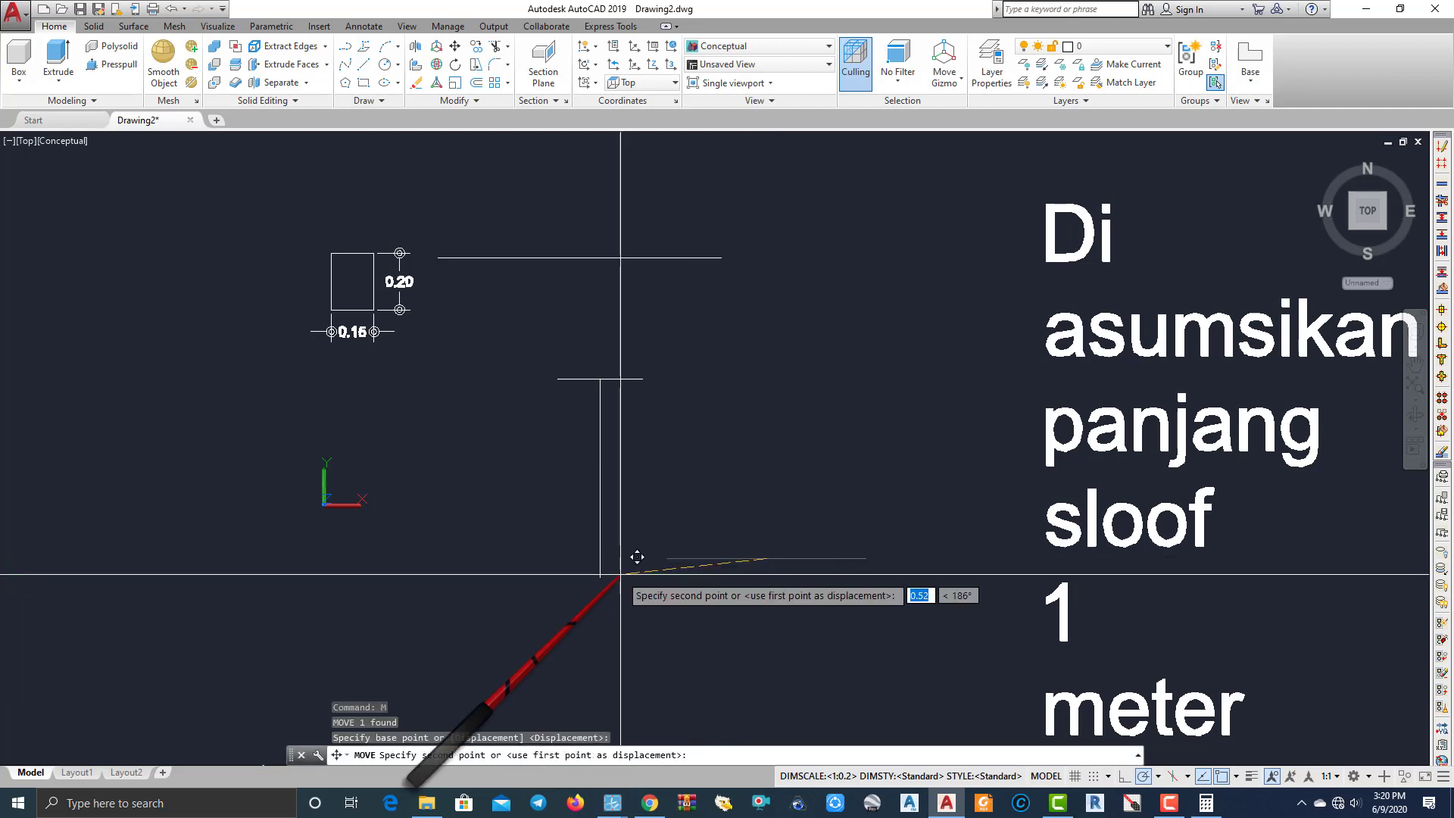
click(600, 577)
Delete the vertical guide line between the two horizontal lines.
click(626, 512)
click(568, 493)
key(Delete)
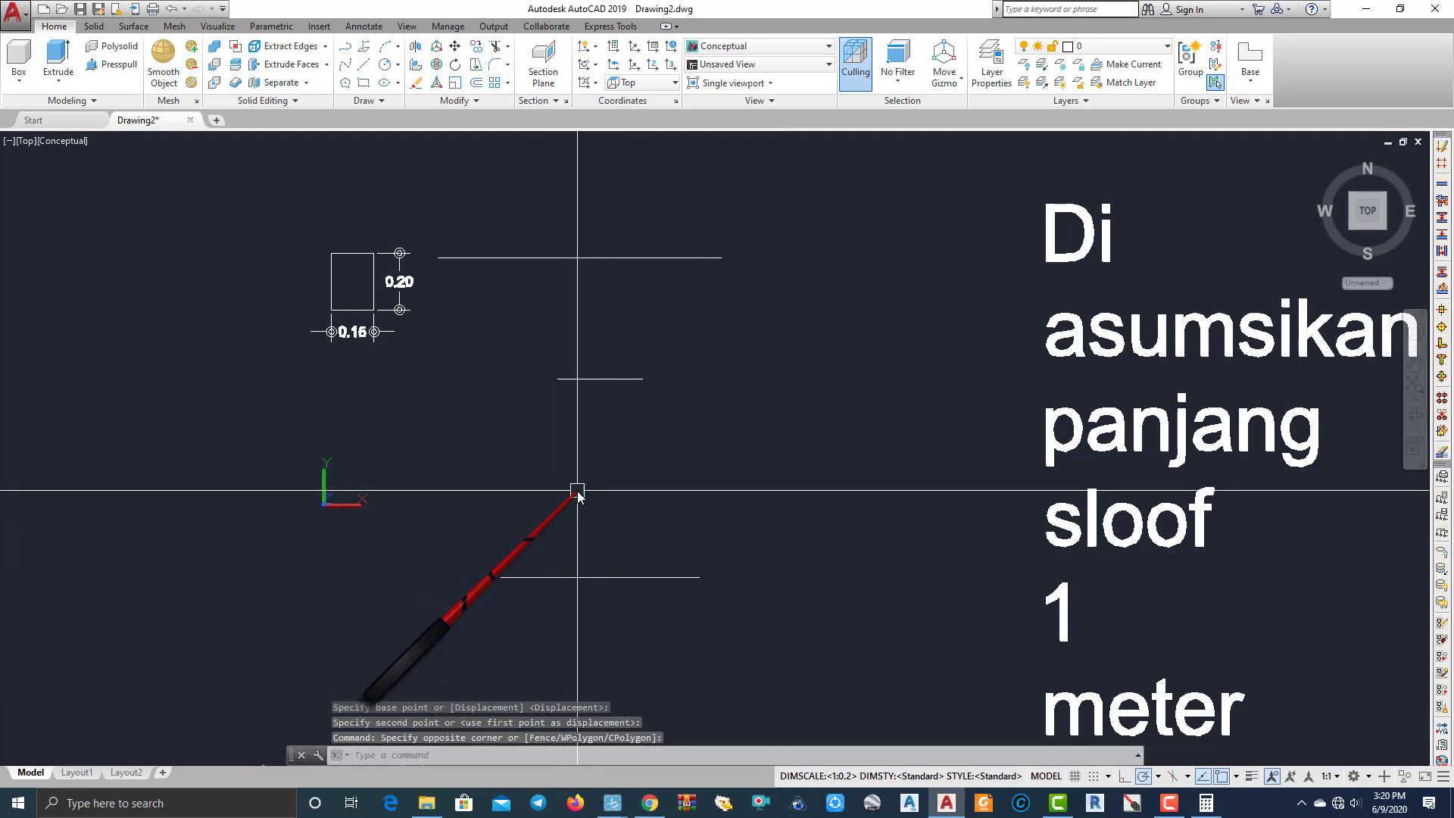
Draw the two sloping sides connecting the endpoints of the short top line and the longer bottom line.
text(l)
key(Return)
click(643, 379)
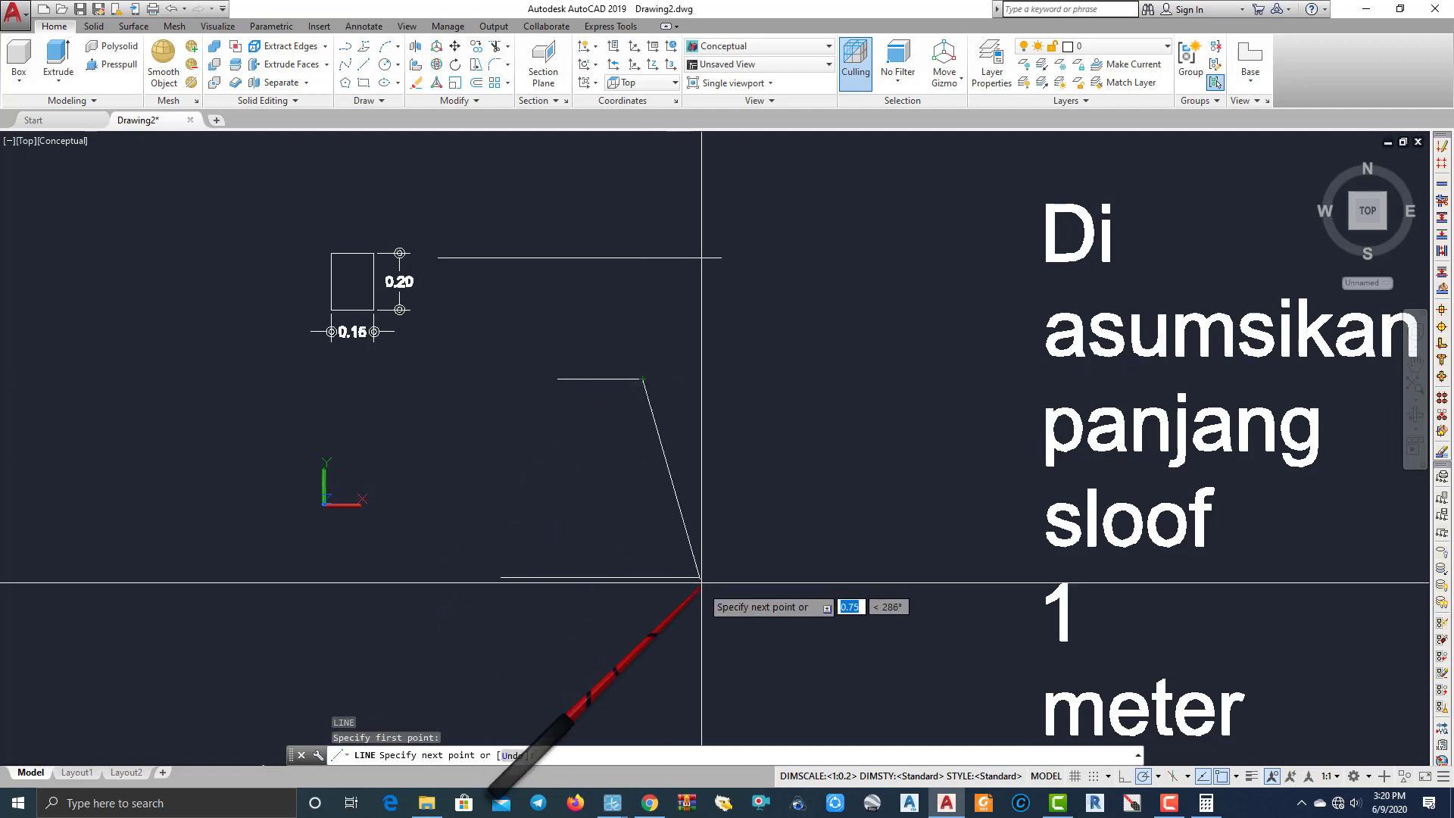
click(699, 577)
key(Return)
key(Return)
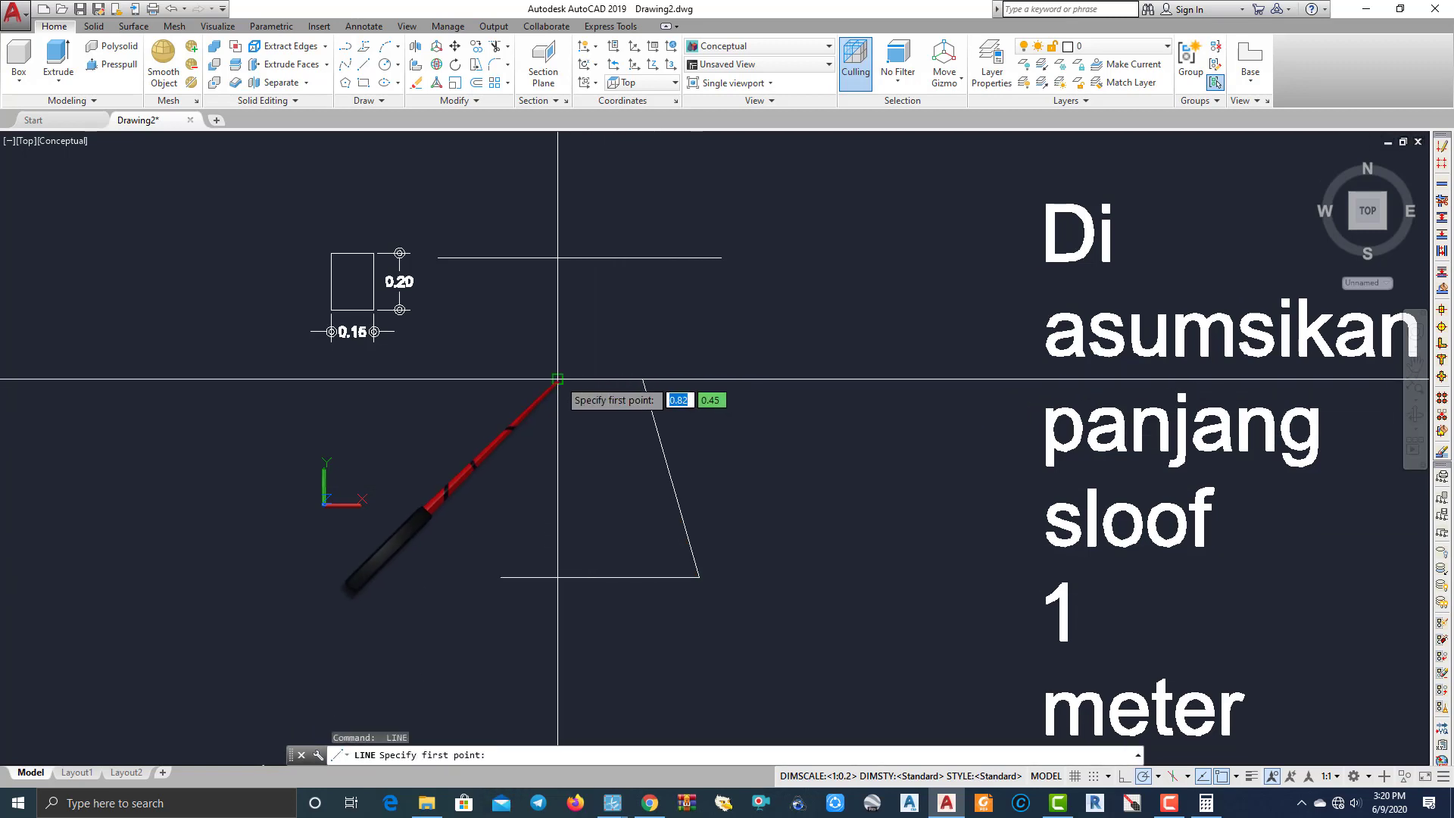
click(558, 379)
click(501, 577)
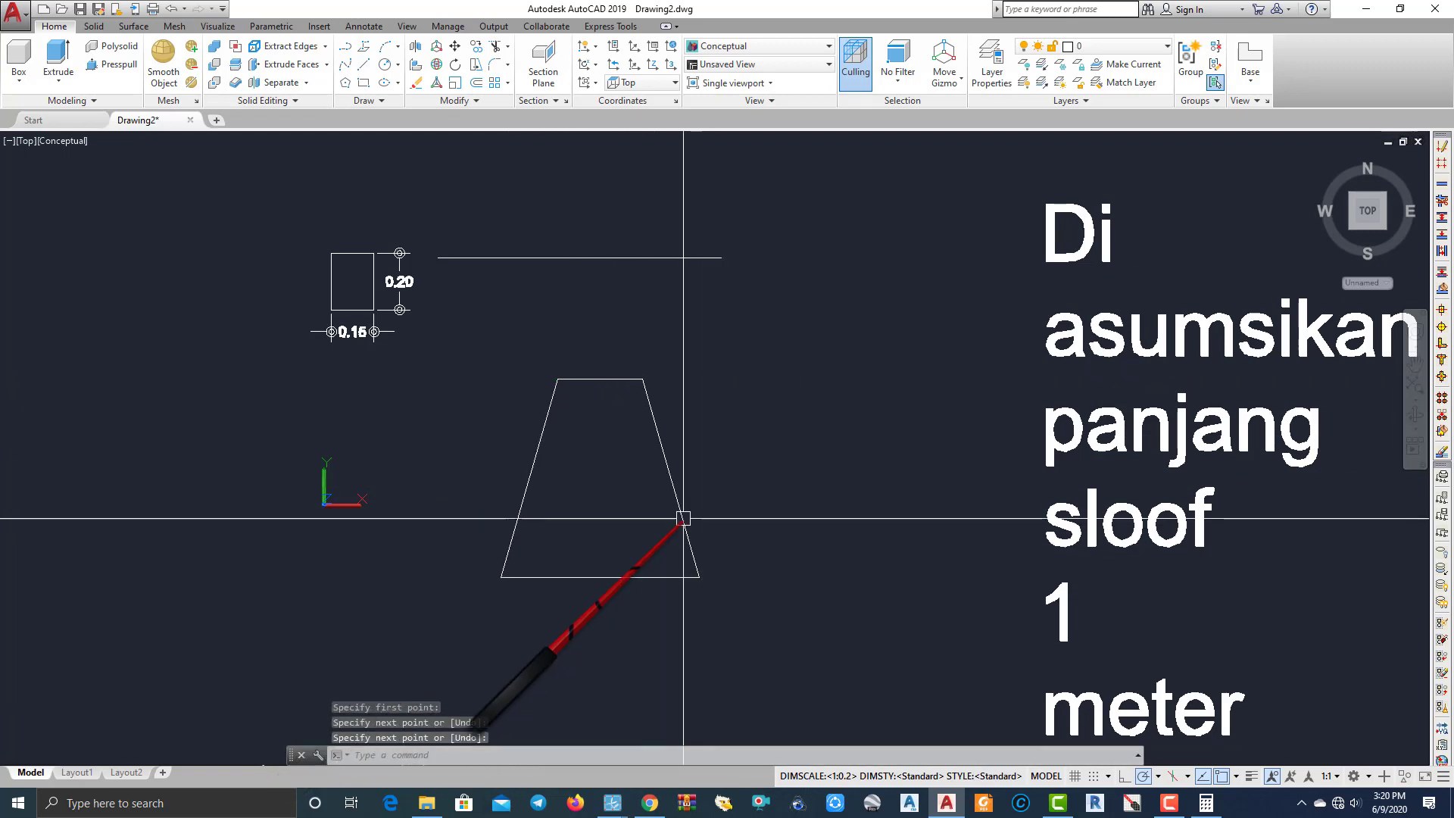
key(Return)
Join the four trapezoid lines into one polyline, check by selecting it, and clear the selection.
click(493, 308)
click(727, 651)
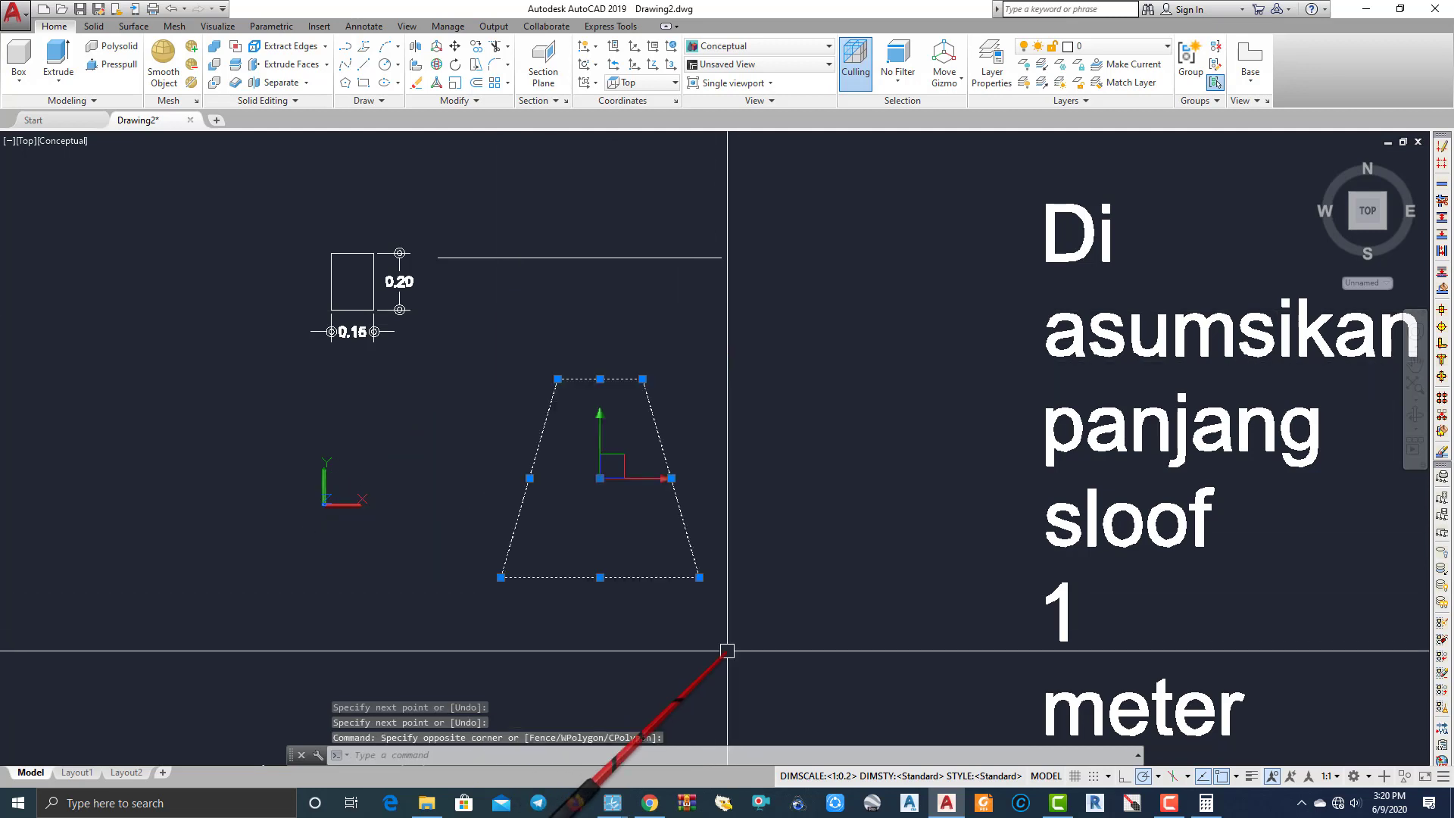
text(j)
key(Return)
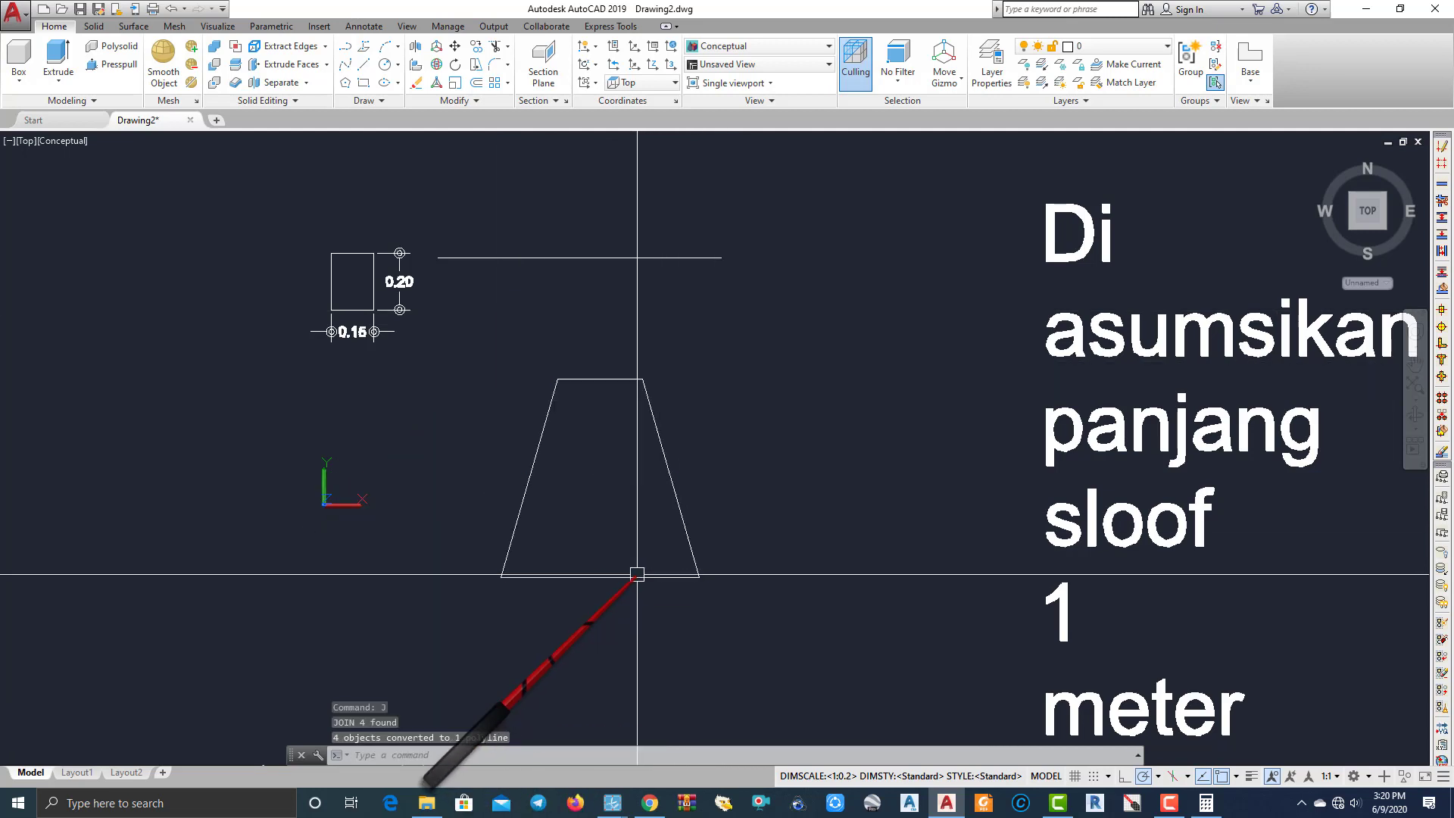
click(635, 578)
middle_drag(661, 376, 507, 305)
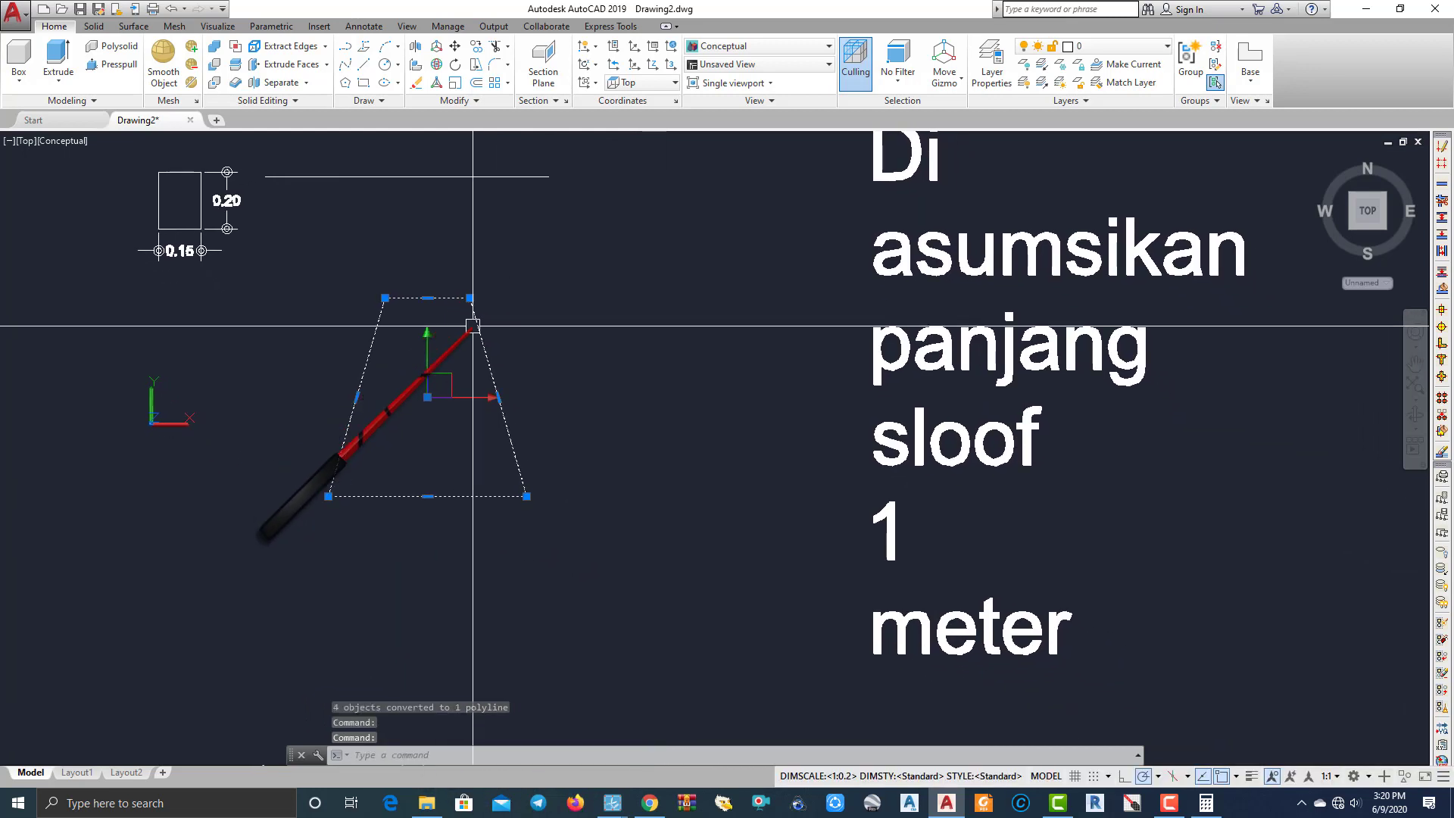
key(Escape)
middle_drag(504, 363, 526, 400)
click(526, 400)
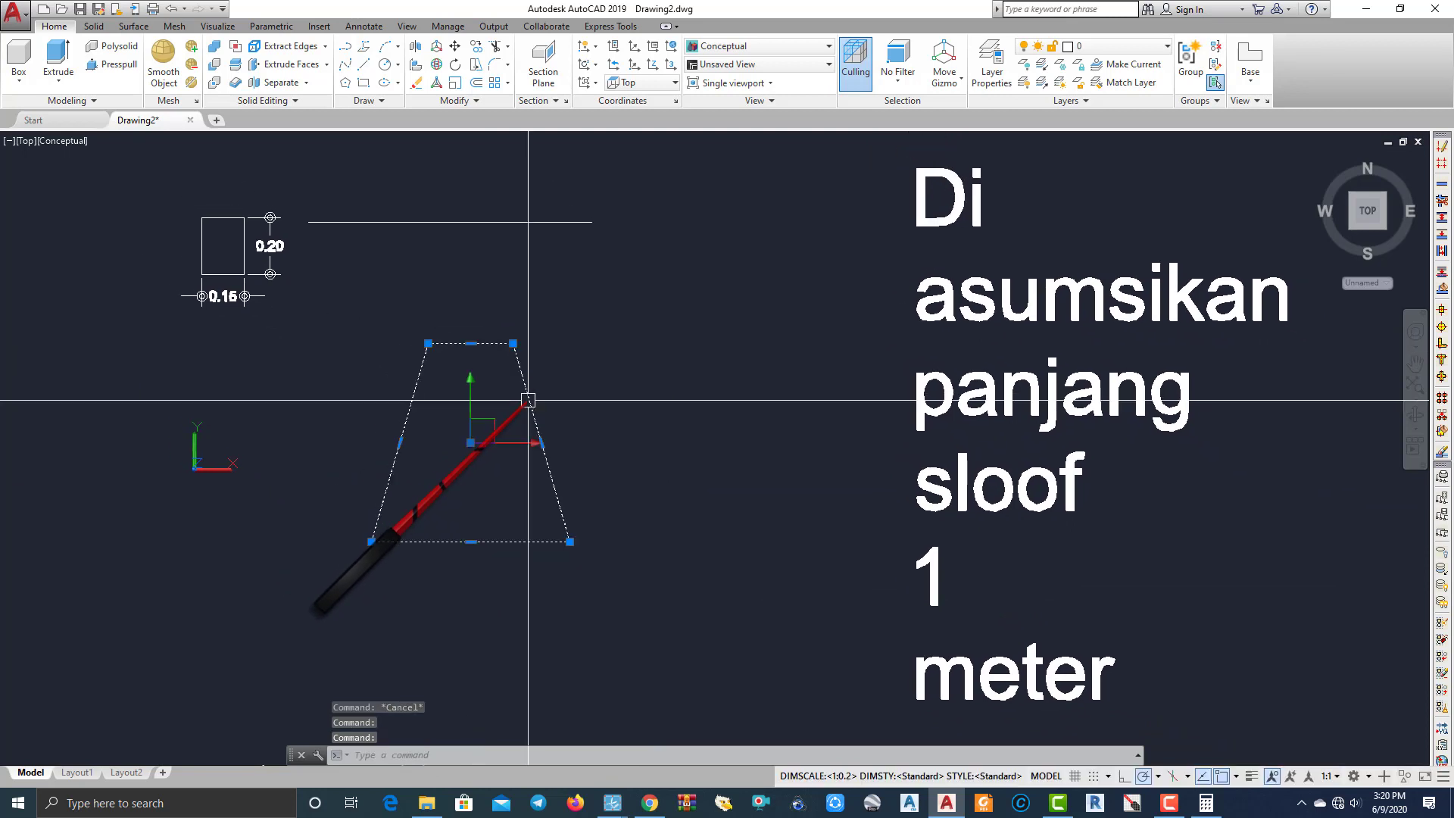
key(Escape)
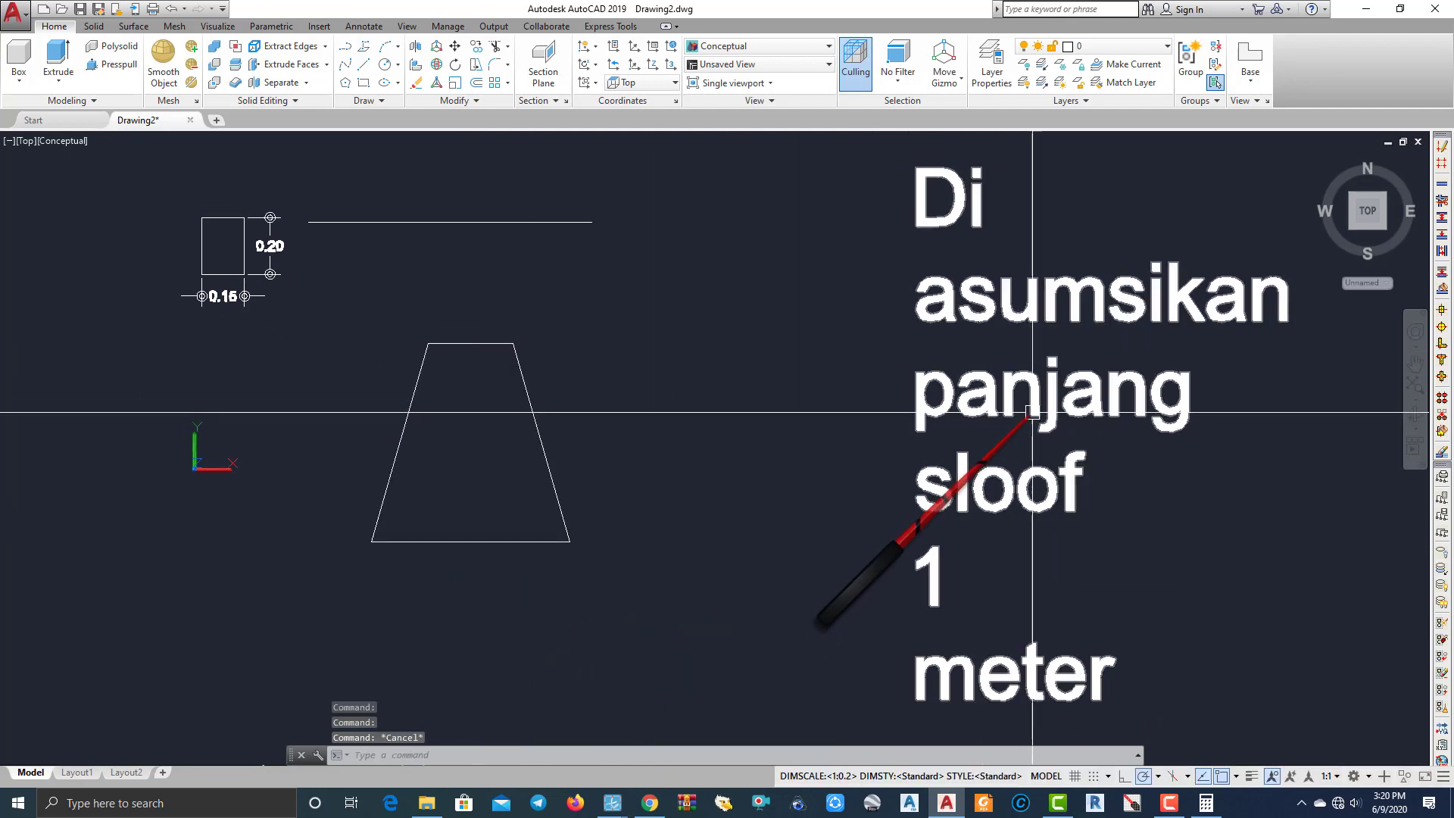
Replace the word "sloof" with "pondasi" in the multiline text note, keeping "1 meter" on the lines below.
double_click(1049, 426)
drag(1097, 490, 872, 478)
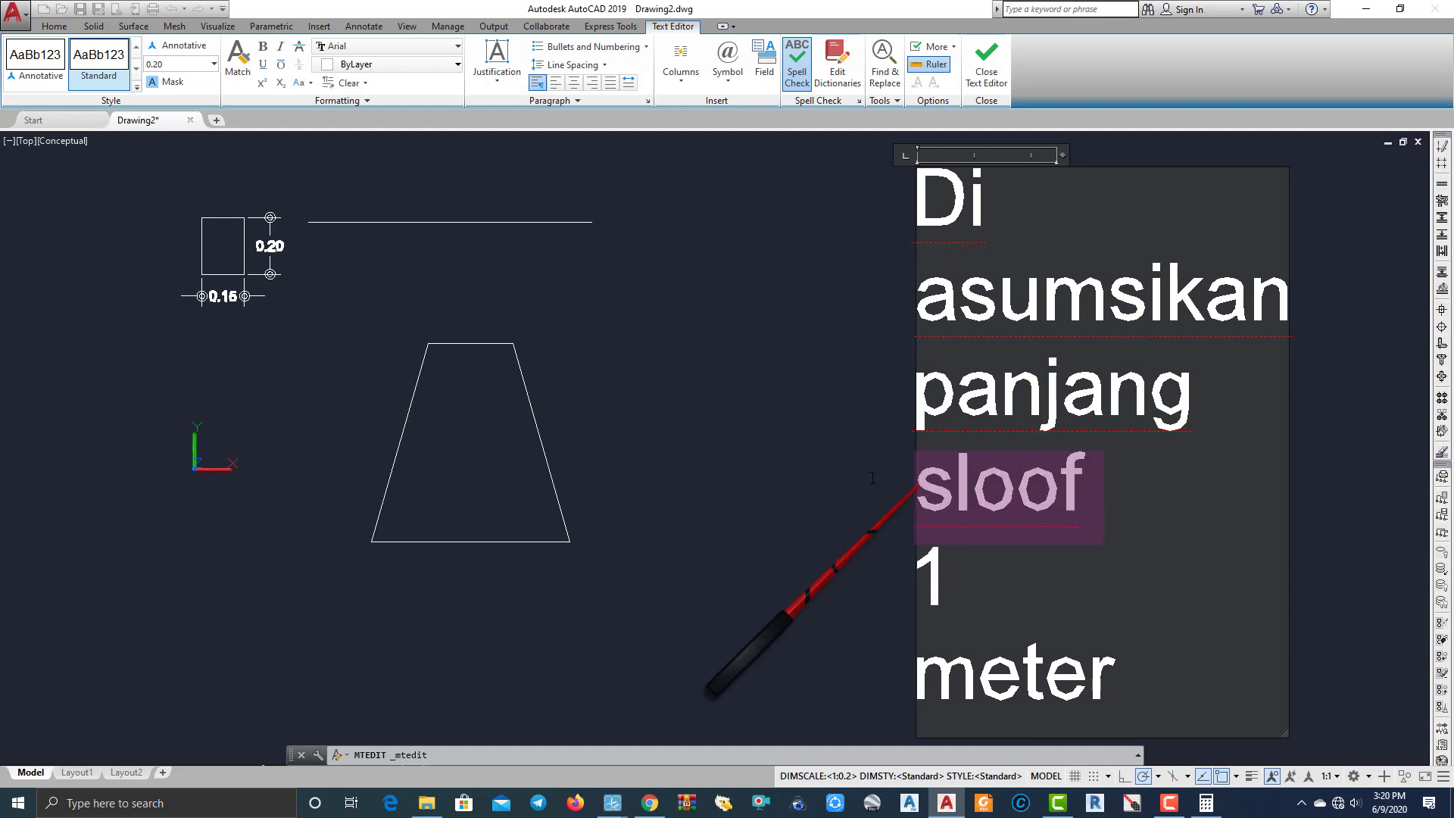
key(BackSpace)
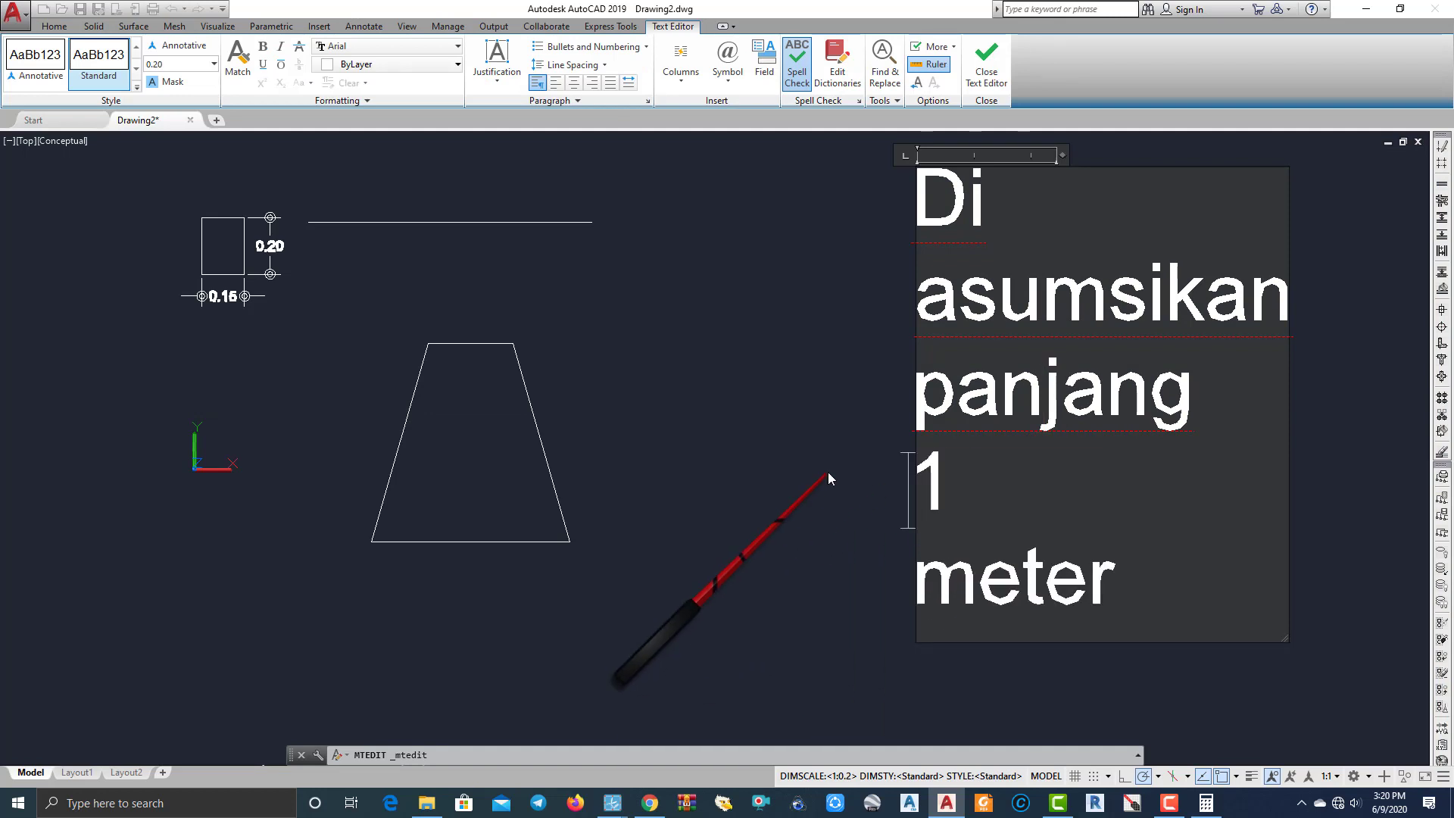
text(pond)
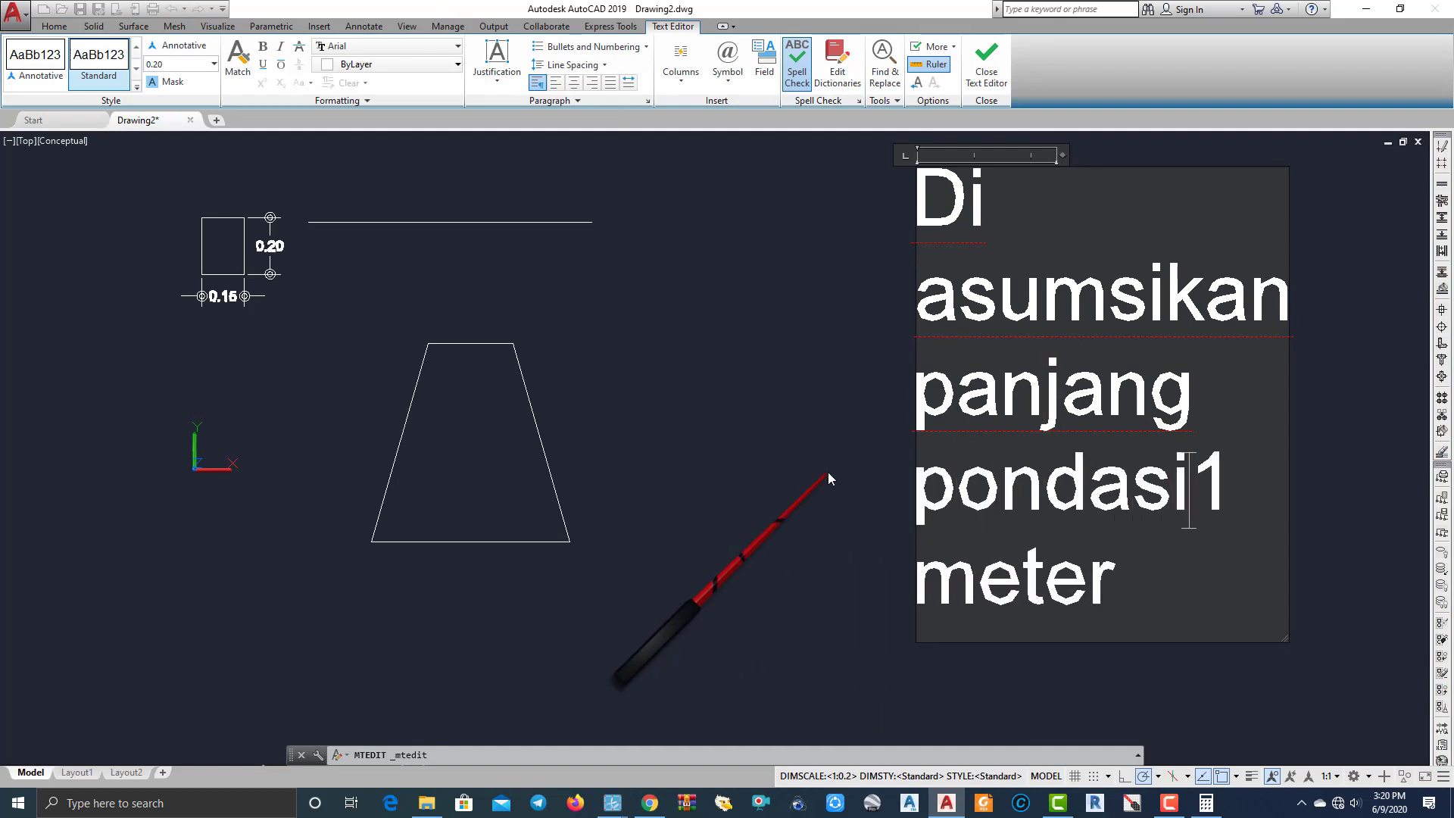
text(asi)
key(Return)
click(790, 464)
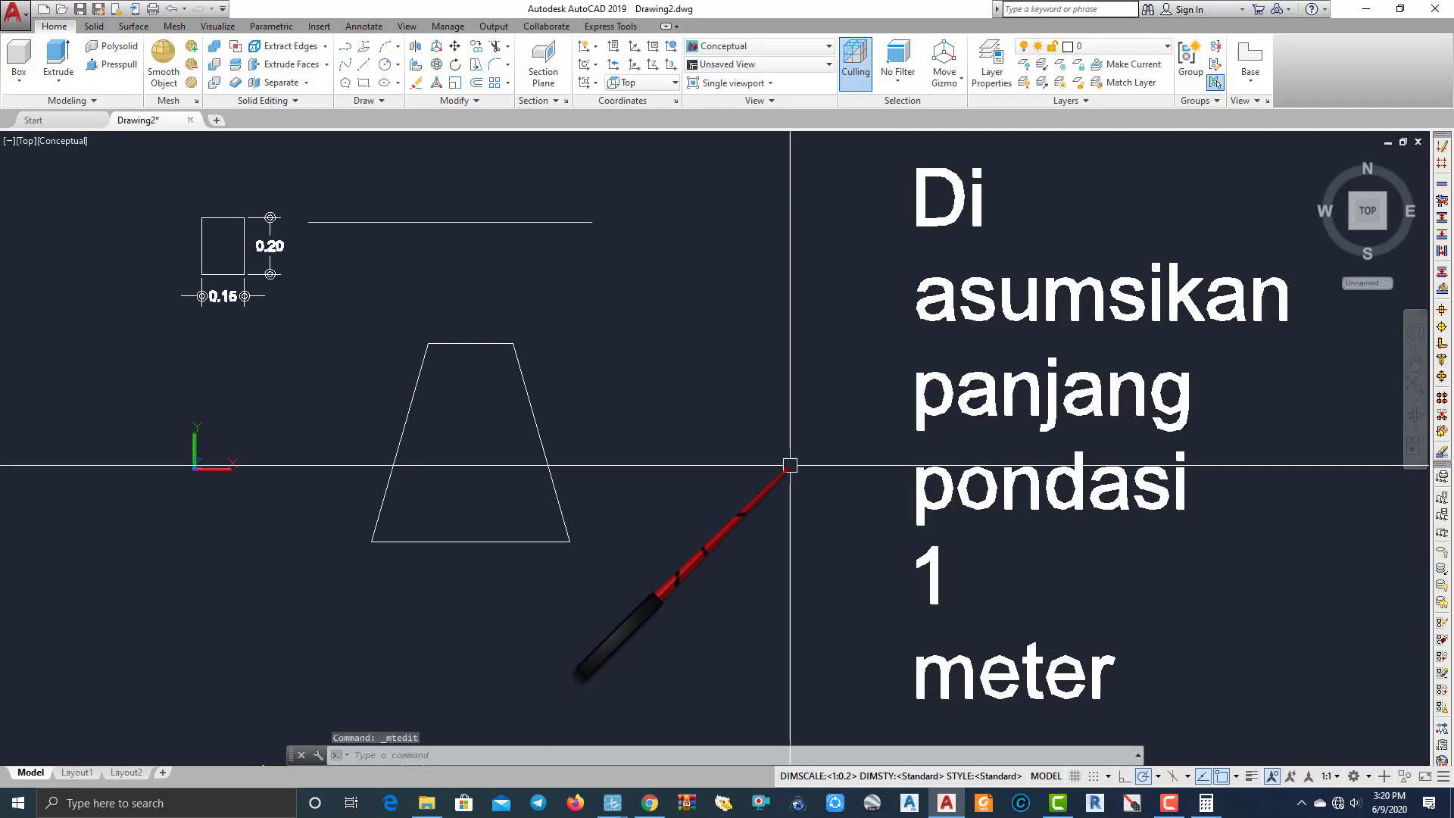
scroll(740, 432, down, 3)
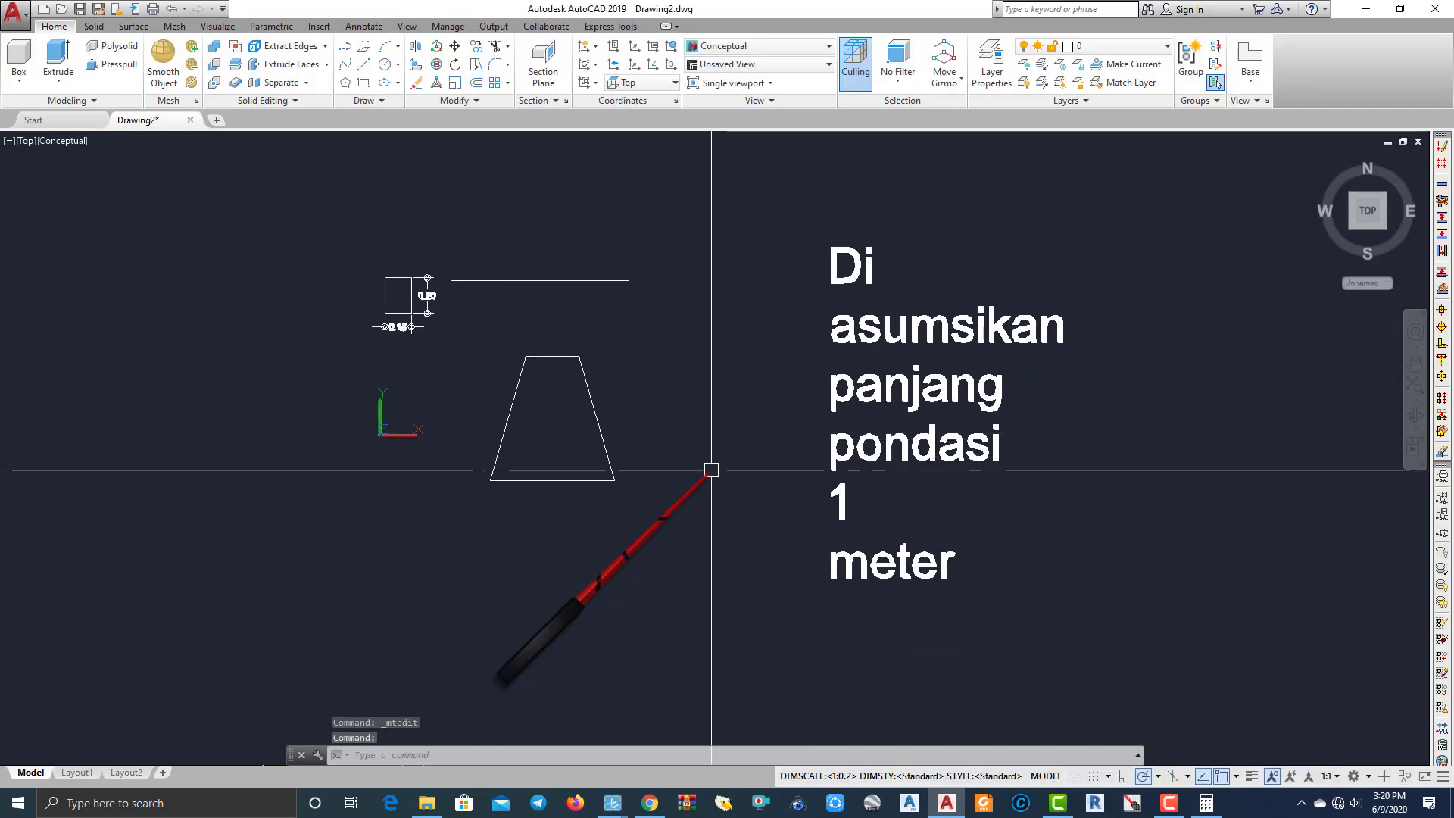
scroll(698, 448, down, 3)
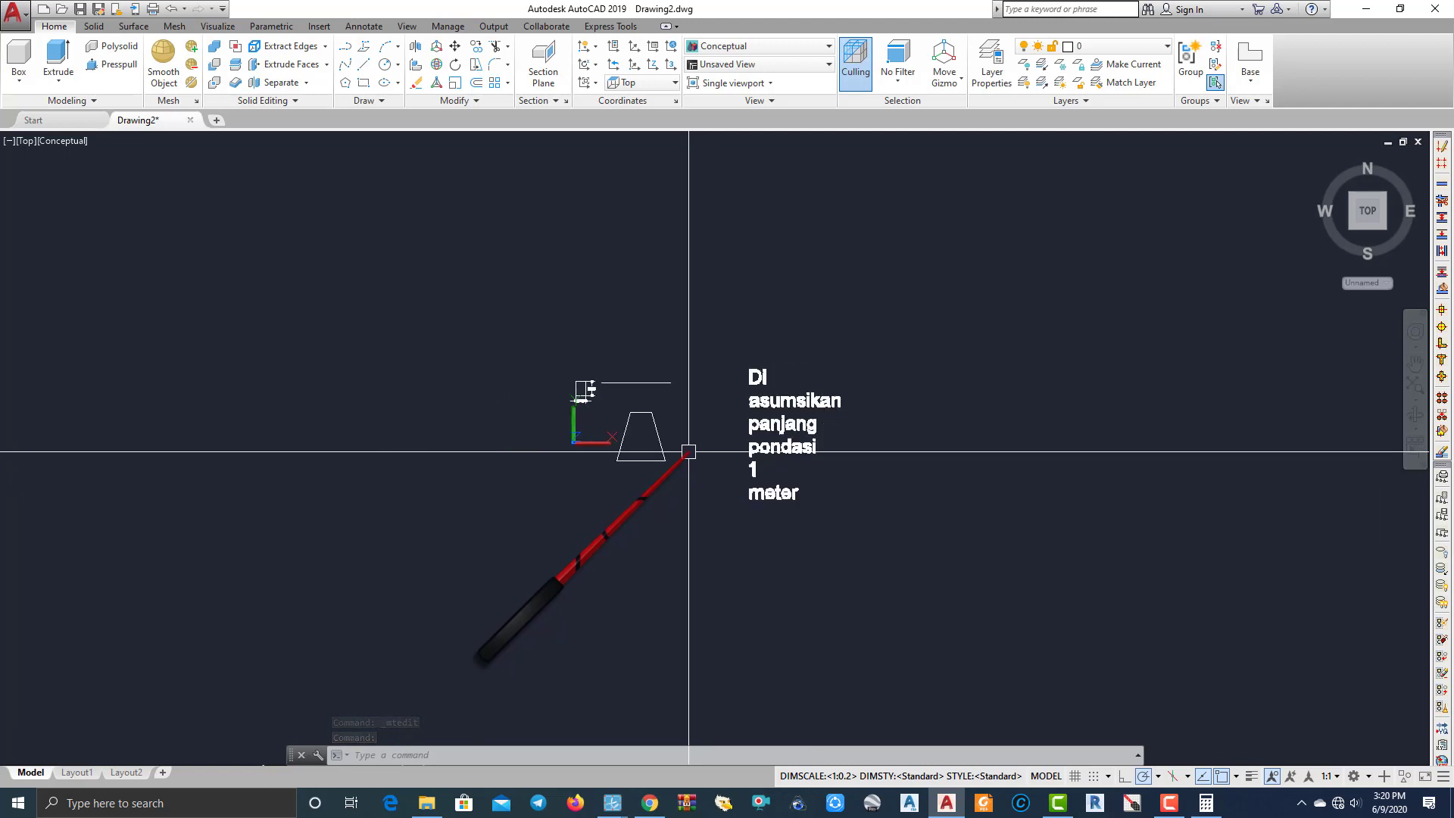
click(1171, 805)
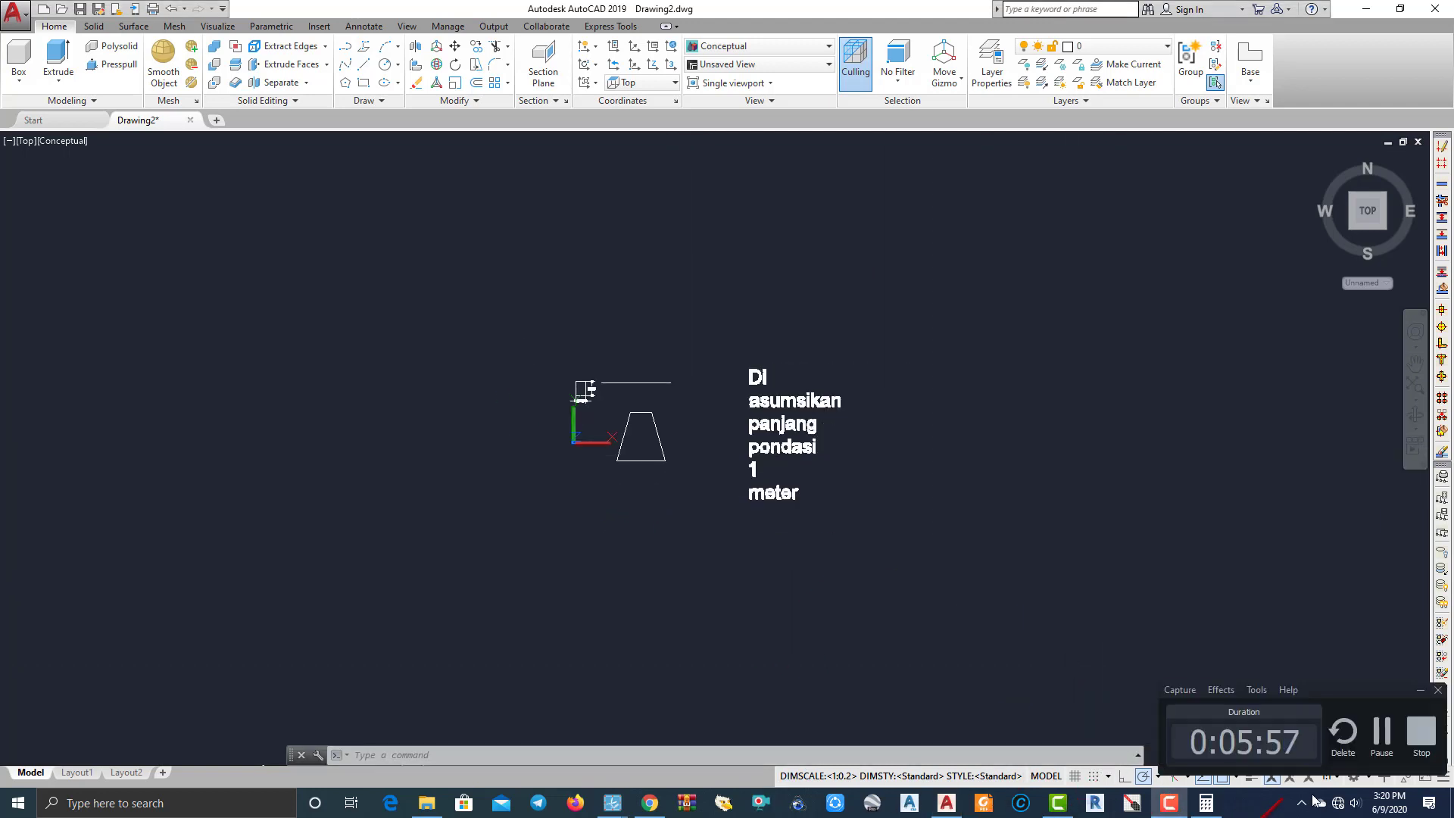
click(1384, 744)
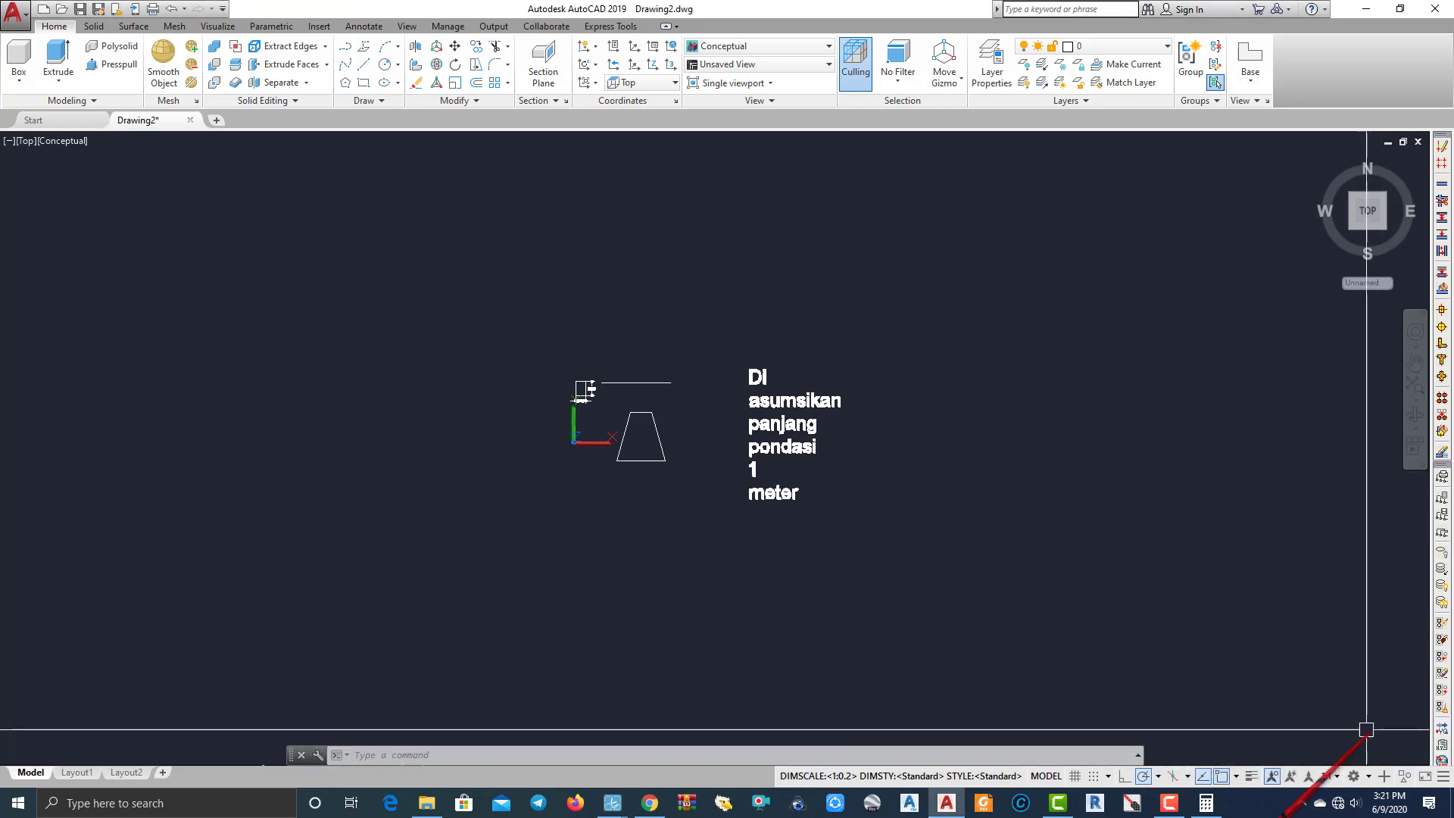
List the properties of the trapezoid polyline to read its area, and close the listing.
scroll(749, 433, up, 5)
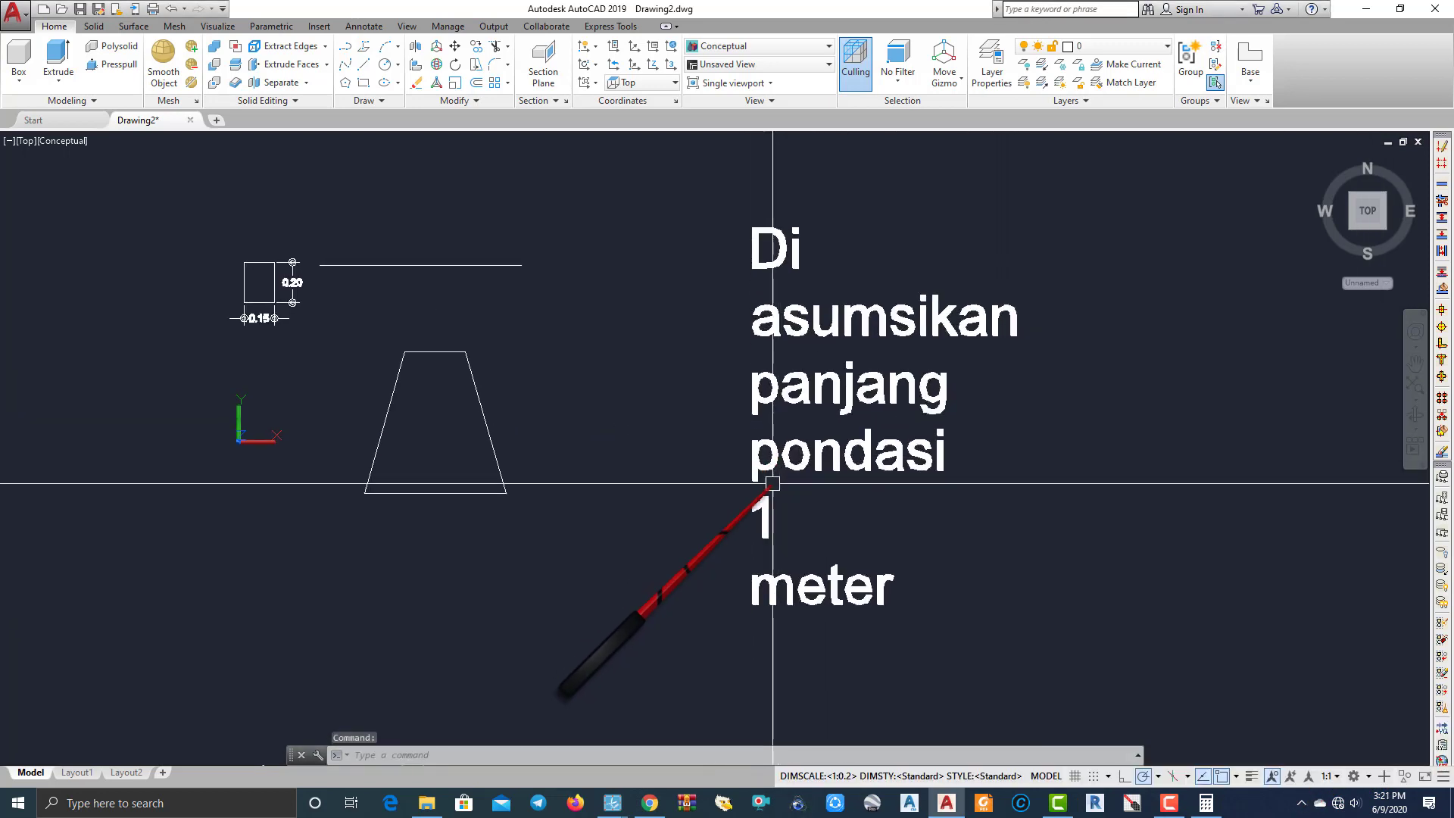
click(445, 357)
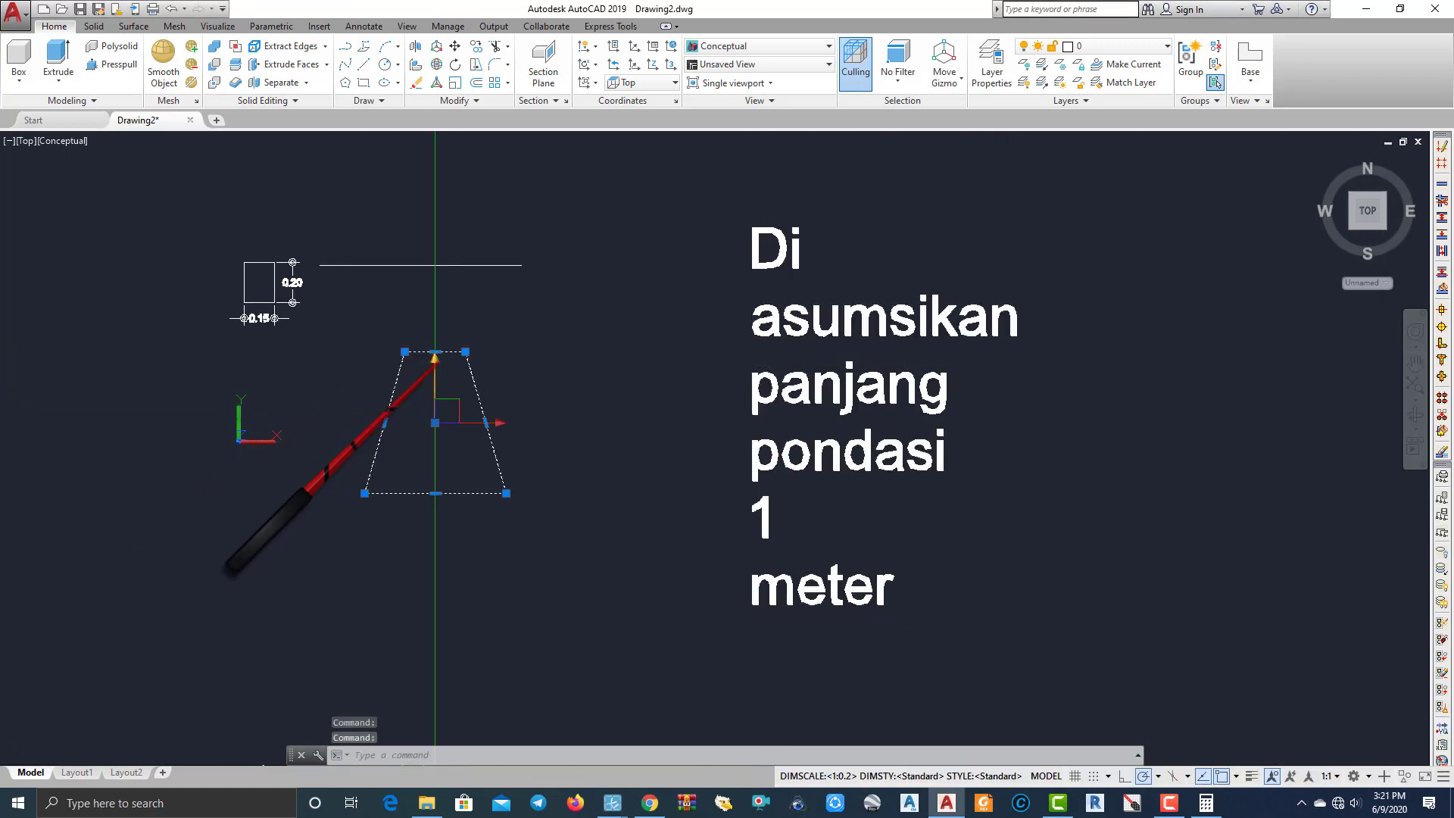
scroll(600, 432, up, 1)
text(i)
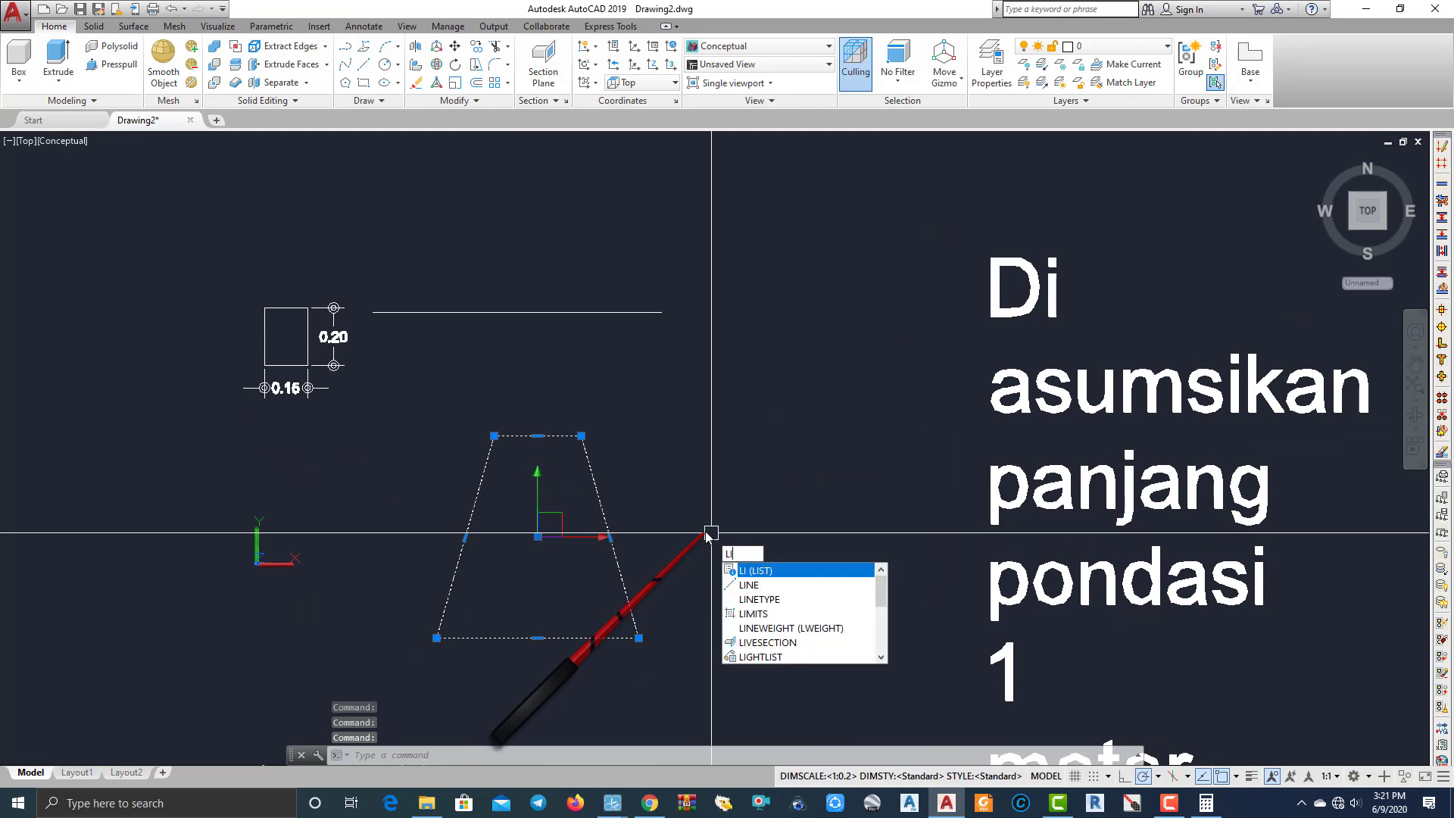
key(Return)
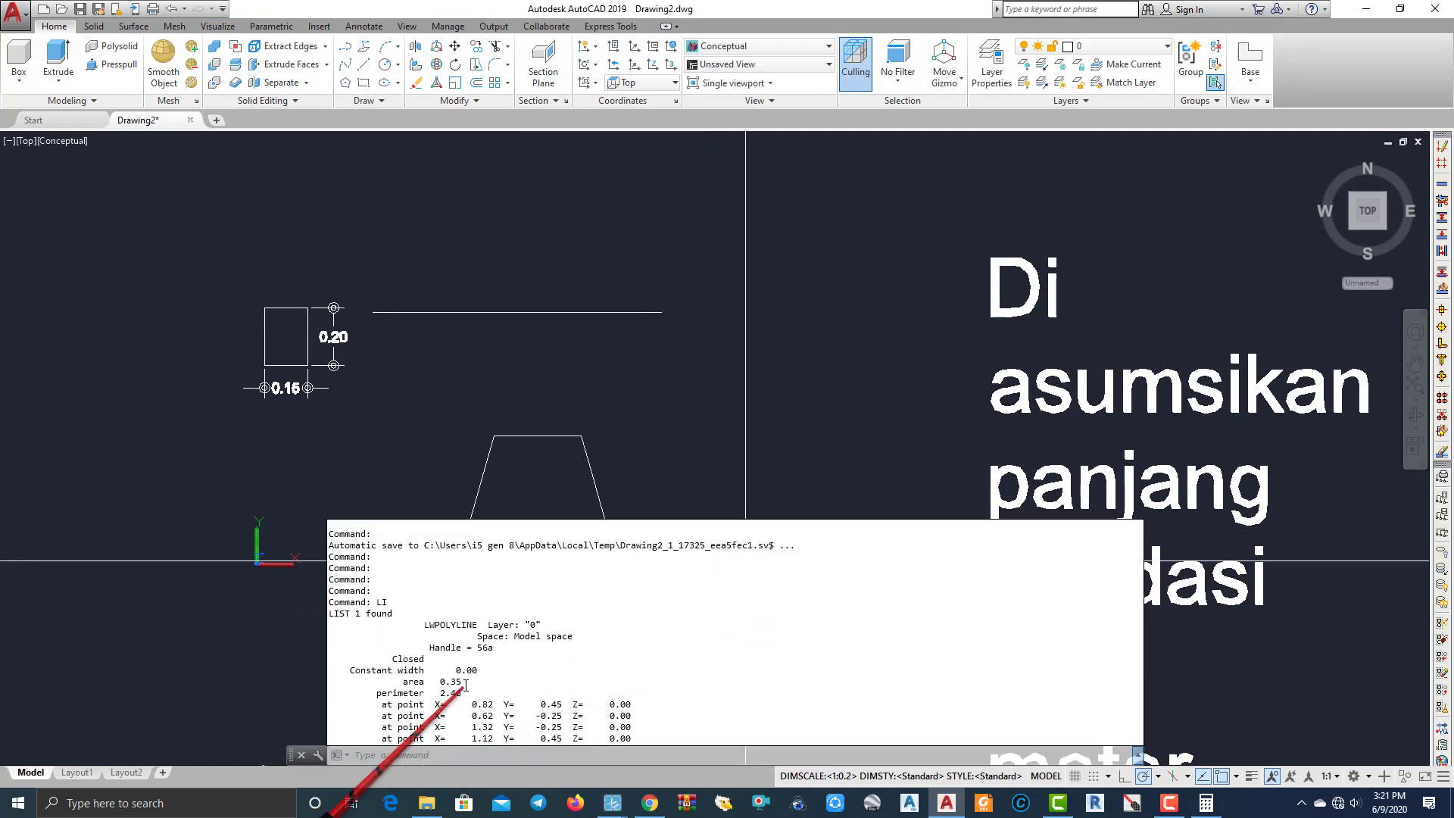
key(Escape)
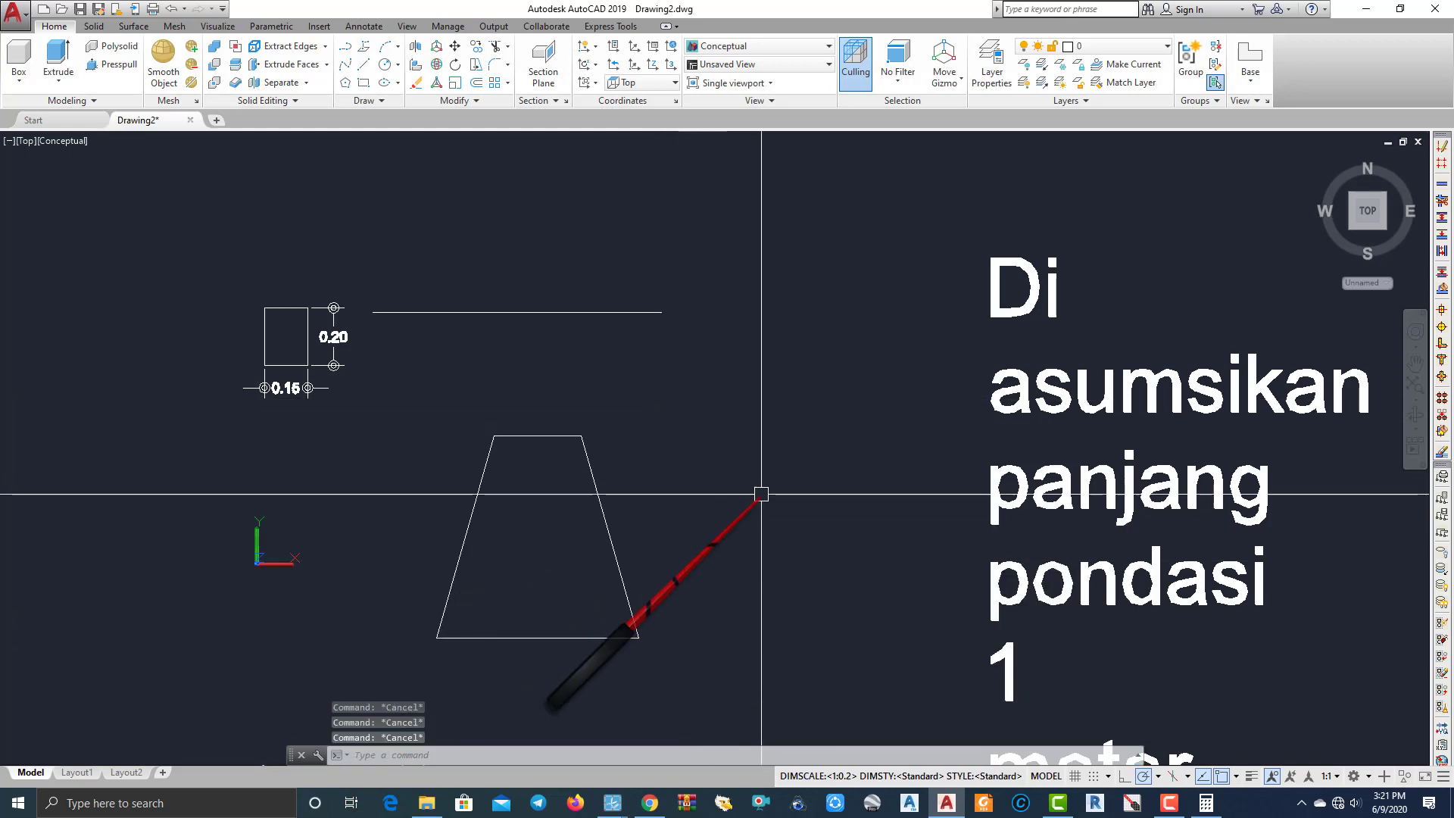
Switch to Calculator, clear the previous entry, multiply 0.35 by 1 for the foundation volume, and close it.
click(1206, 804)
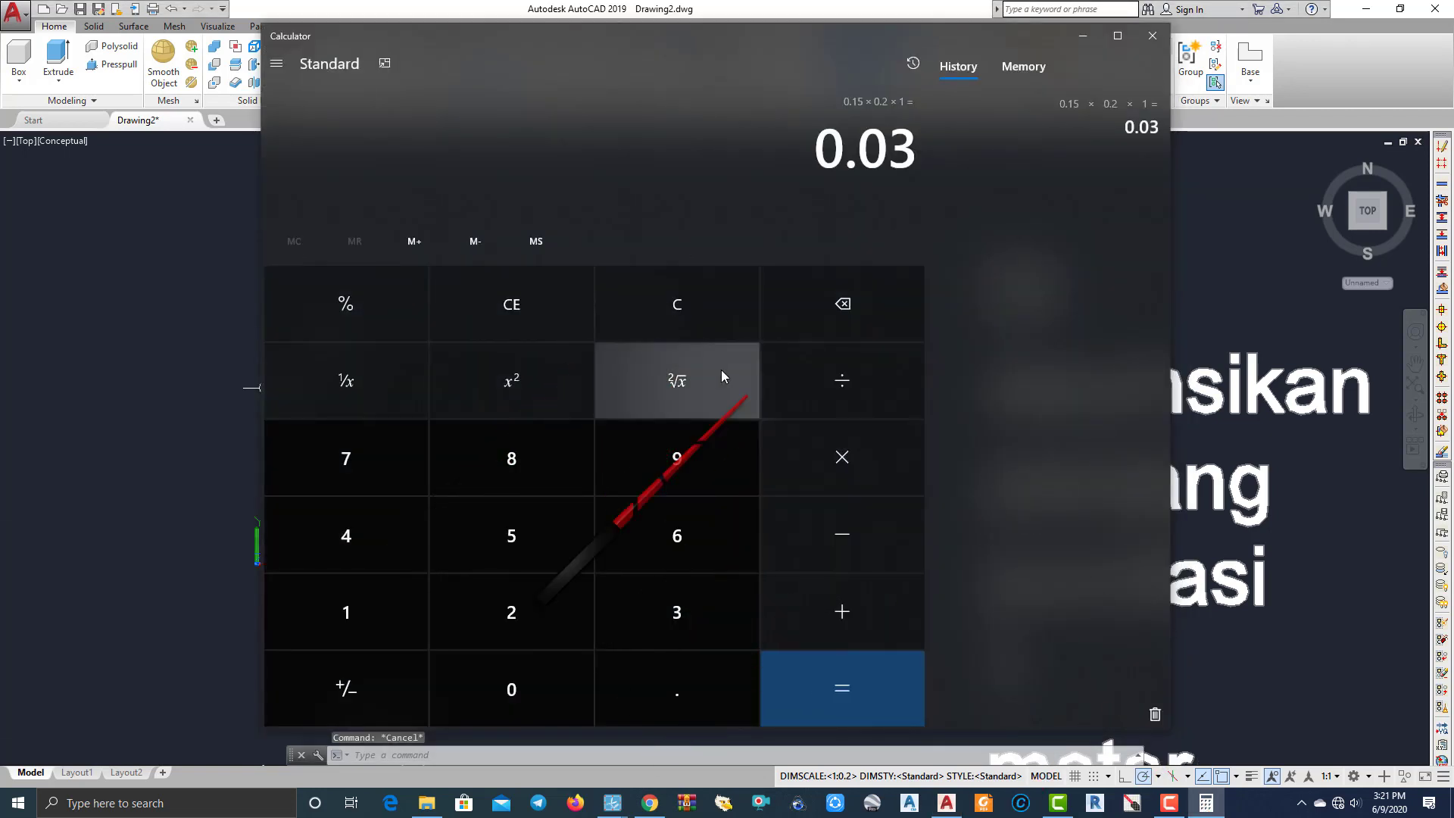
click(835, 306)
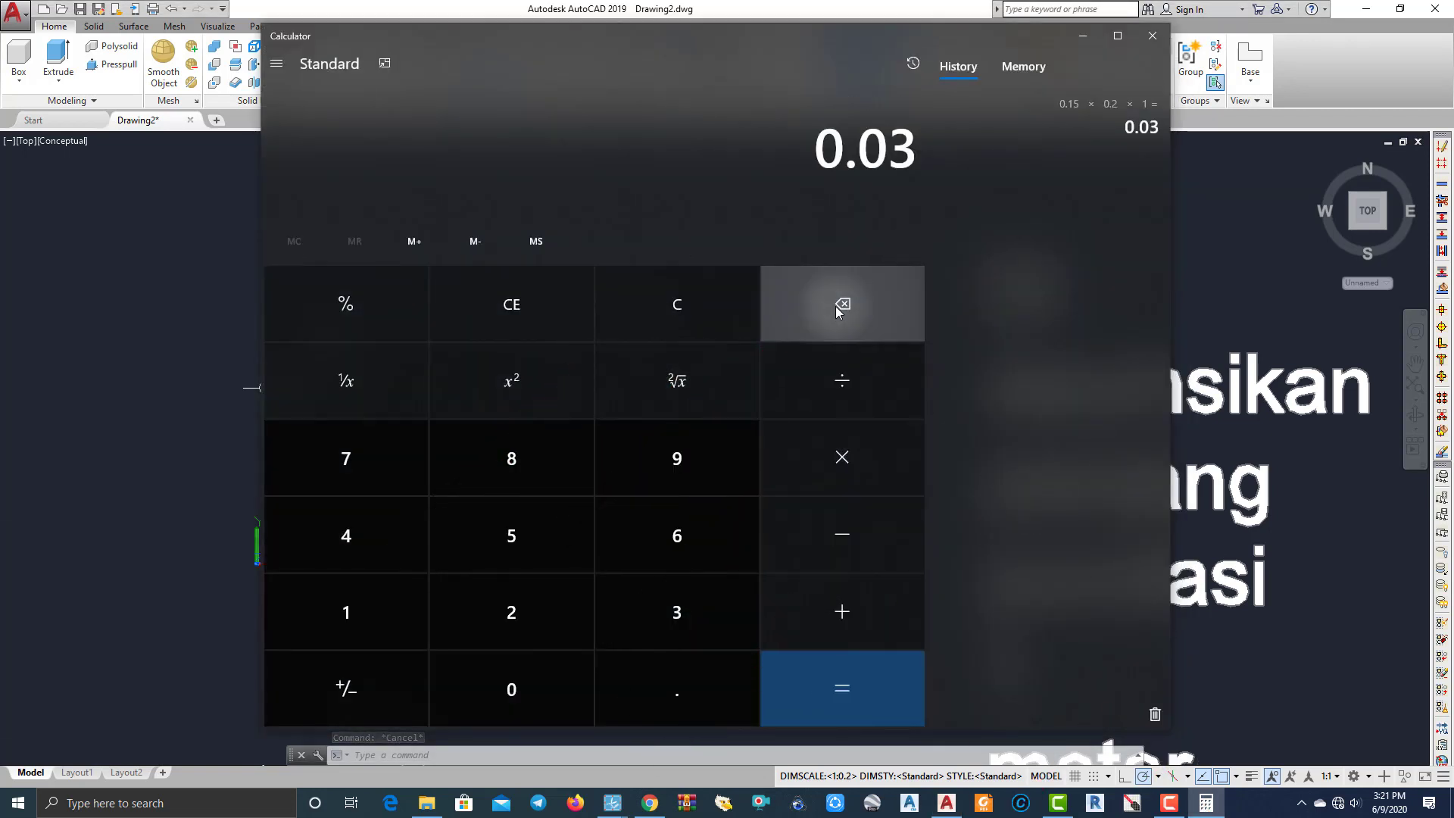
click(507, 315)
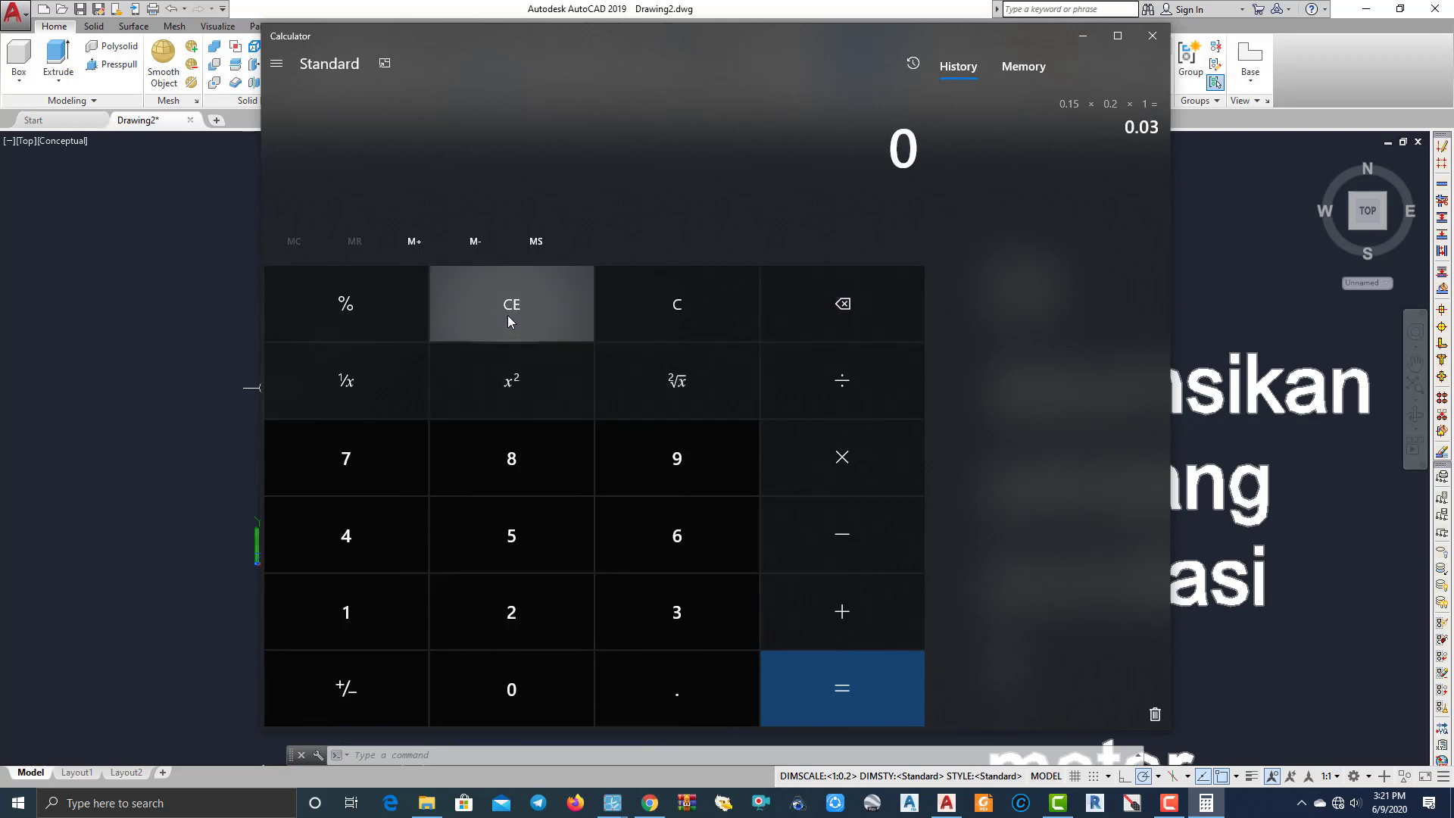
click(686, 691)
click(674, 620)
click(520, 538)
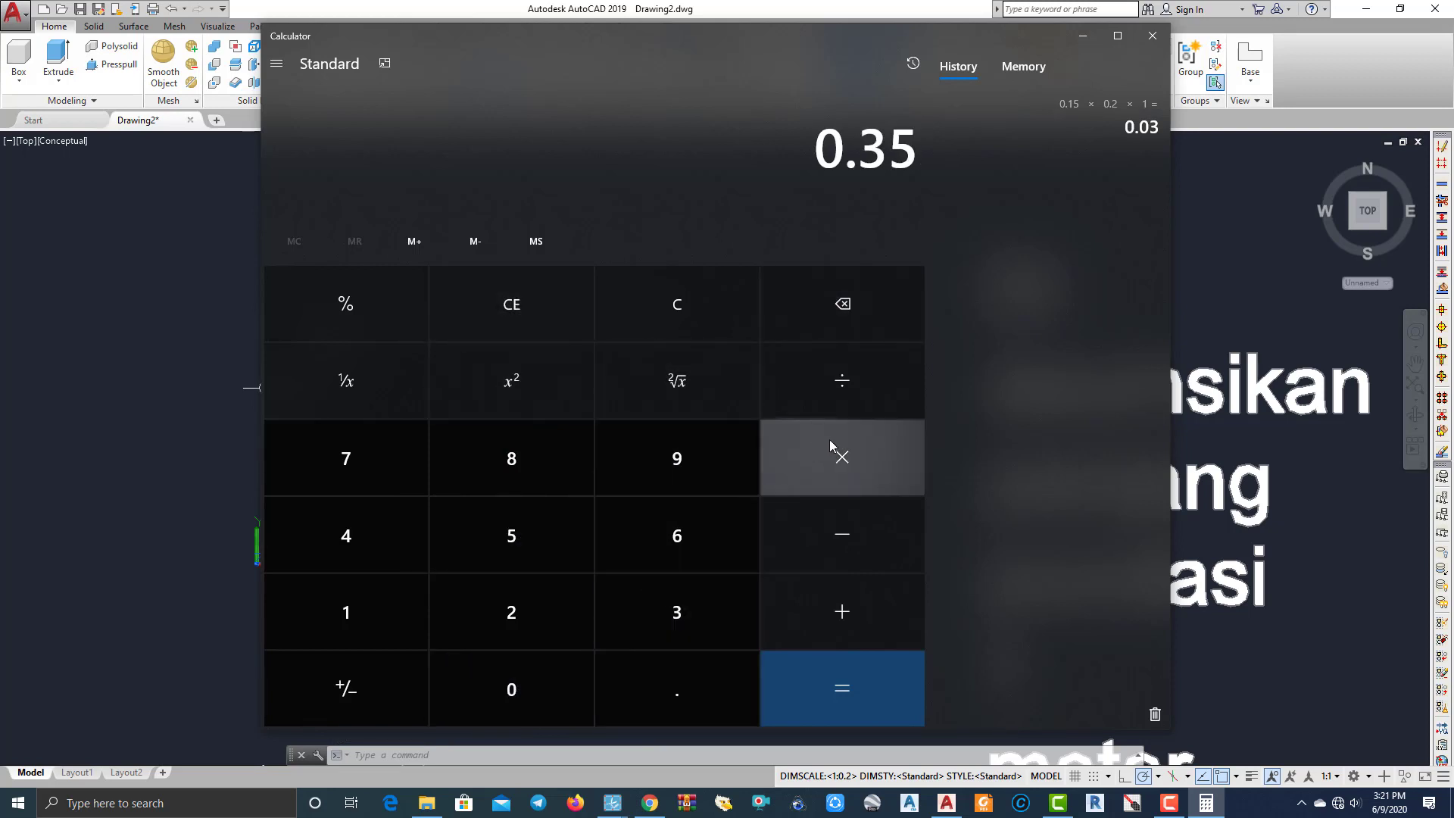
click(845, 459)
click(345, 617)
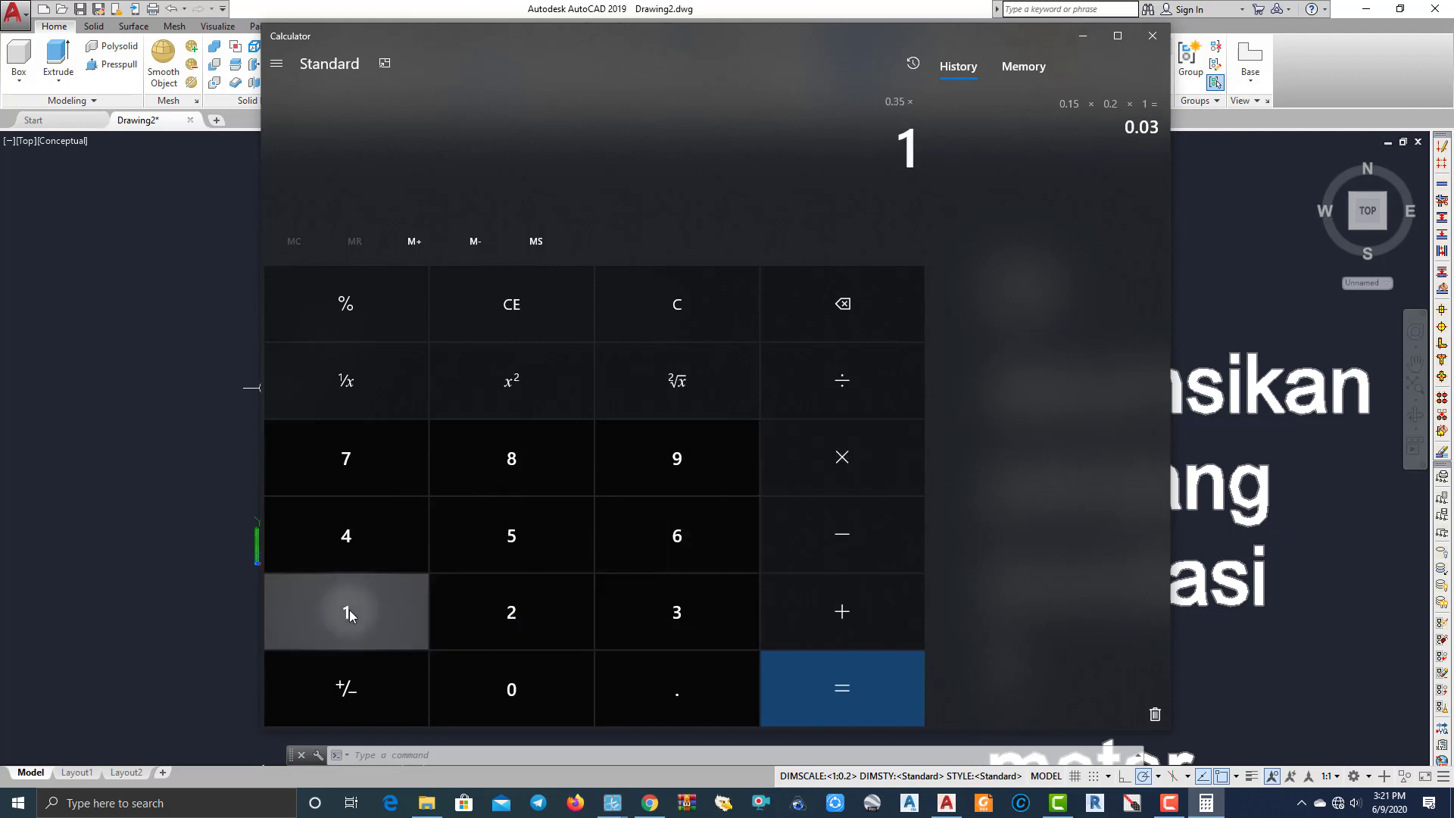
click(841, 686)
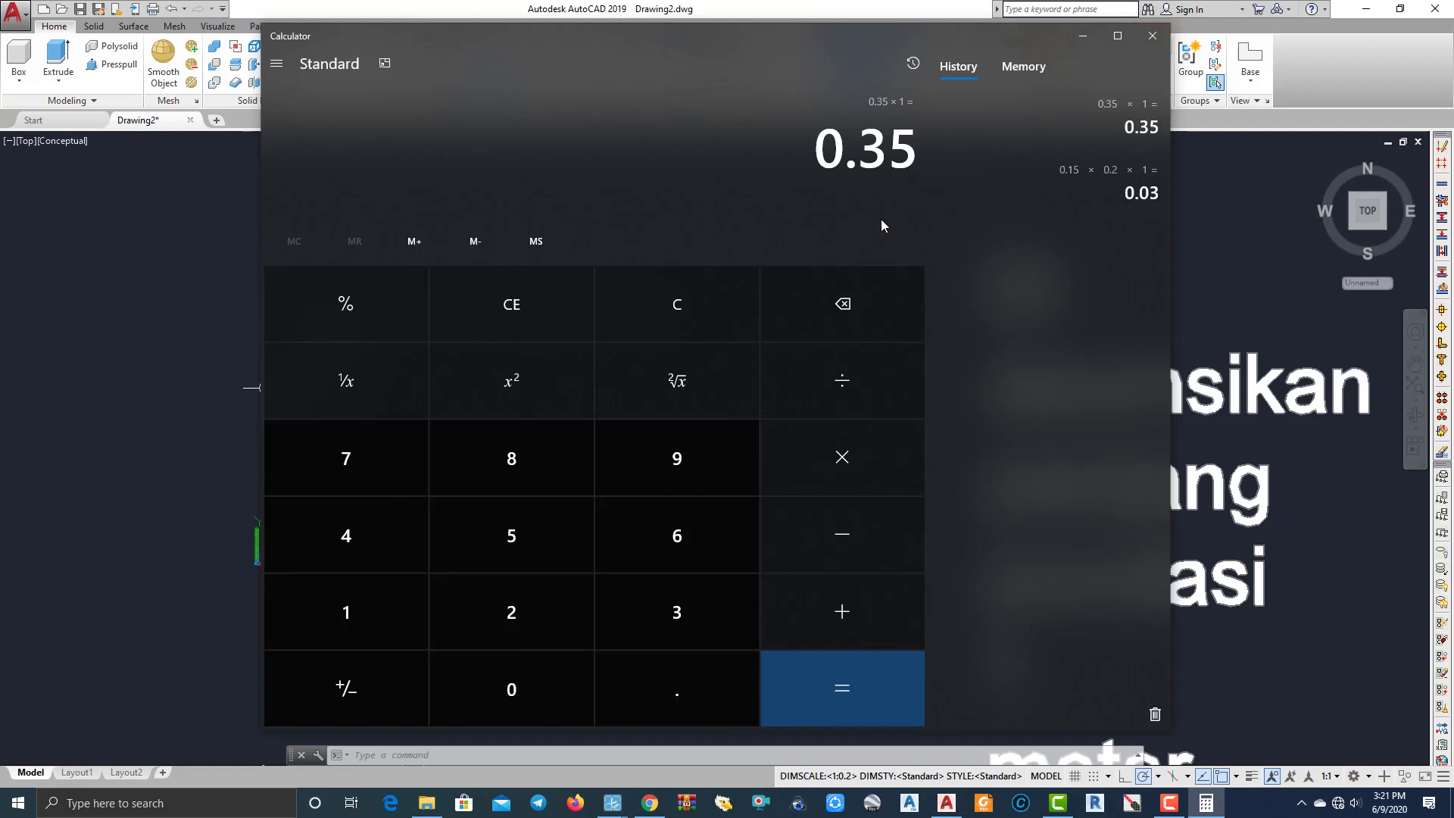
click(1153, 38)
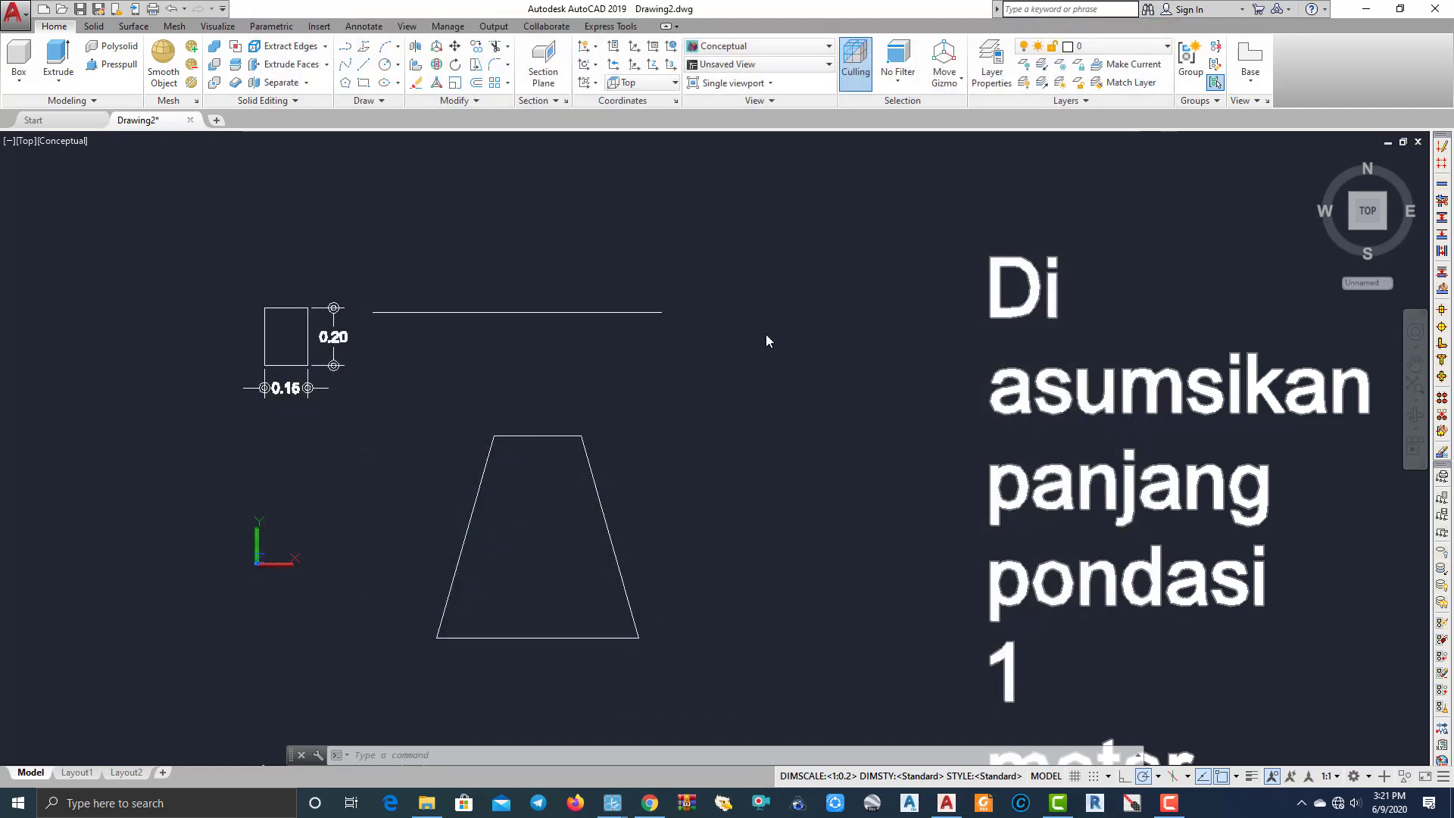
Switch the drawing from the top view to the SW Isometric view.
scroll(623, 413, down, 2)
key(Escape)
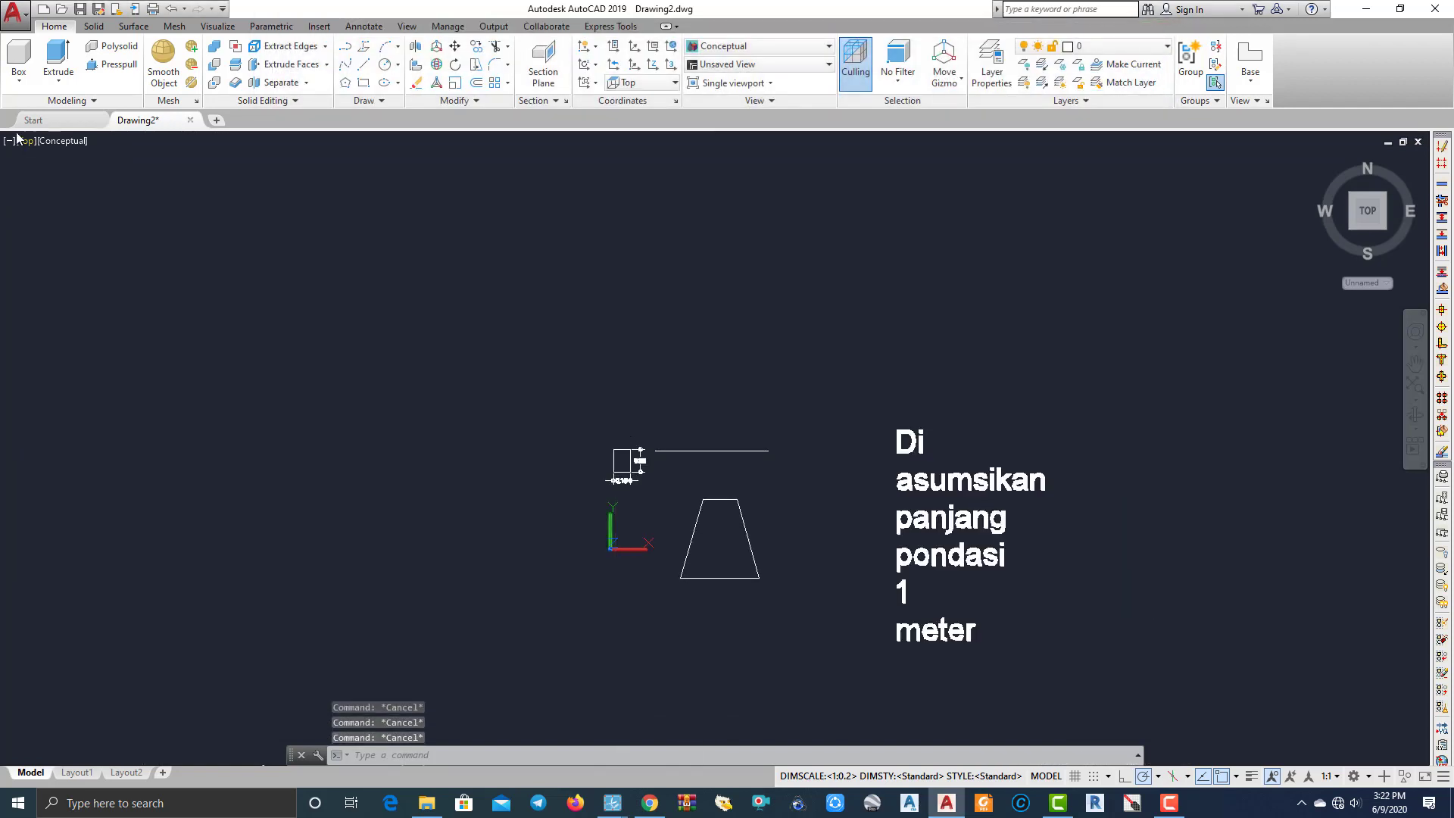
click(25, 141)
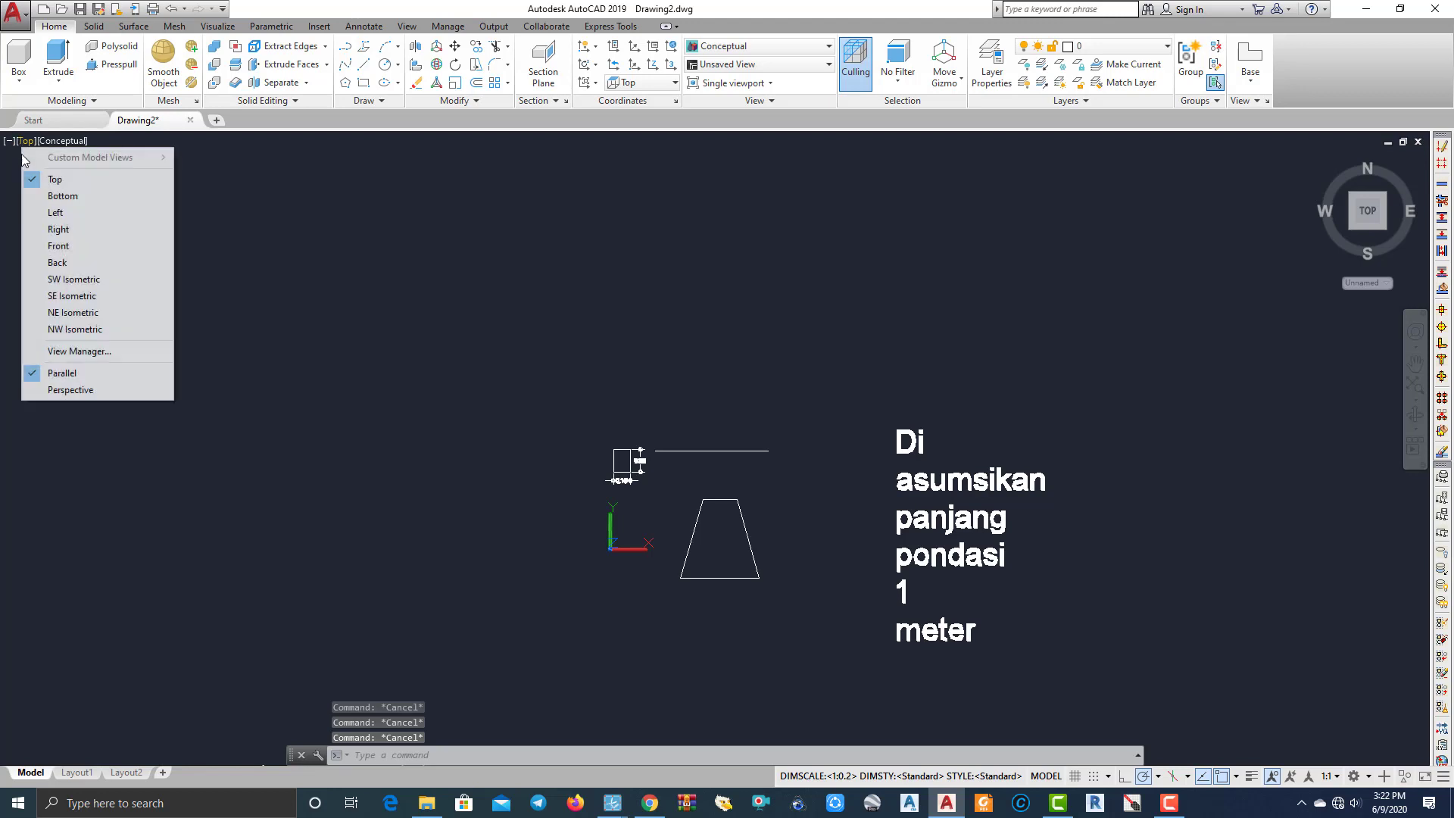
click(85, 280)
Copy the trapezoid polyline into the empty space beyond the text note and end the copy command.
click(612, 568)
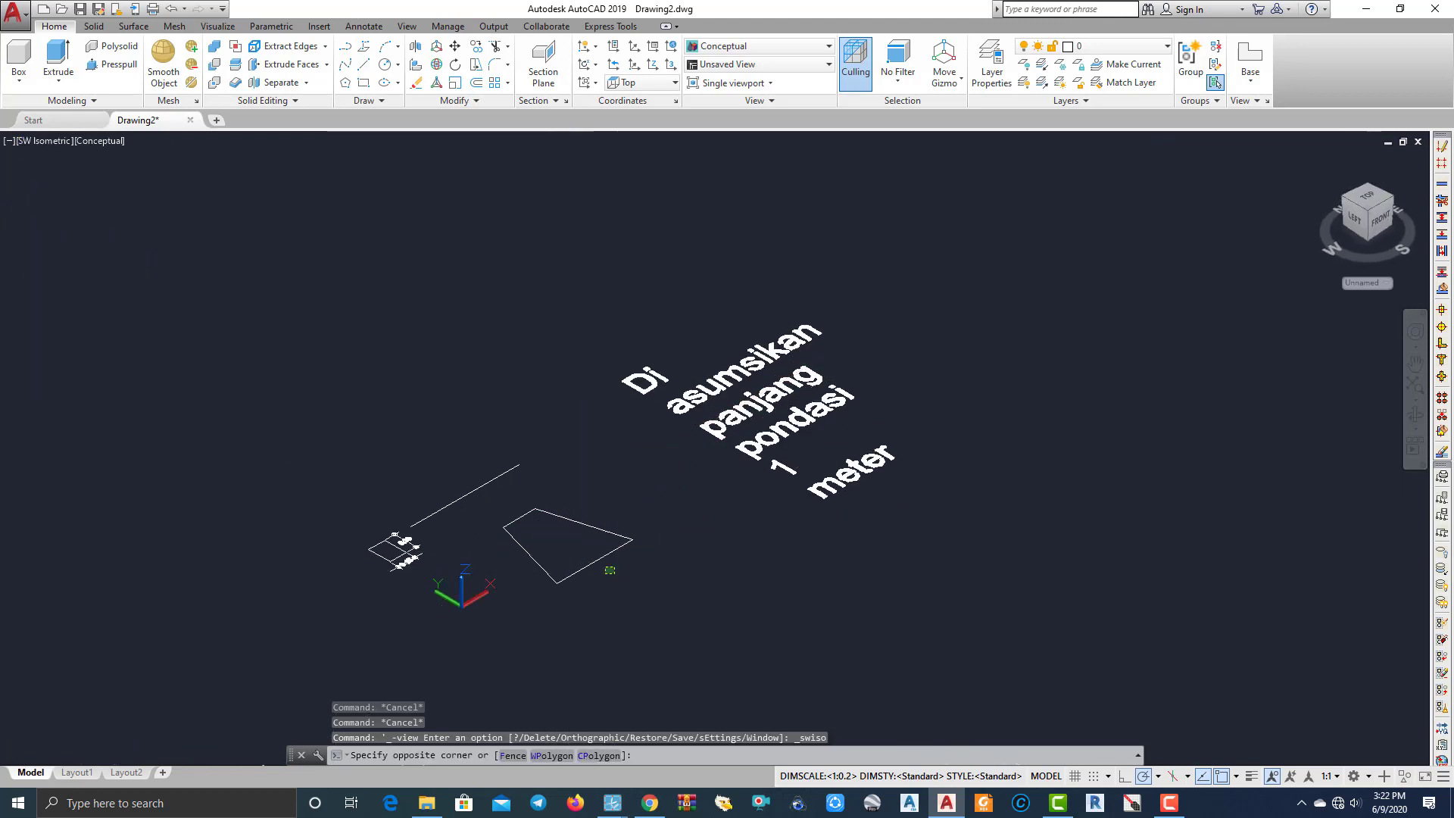
click(560, 522)
text(o)
key(Return)
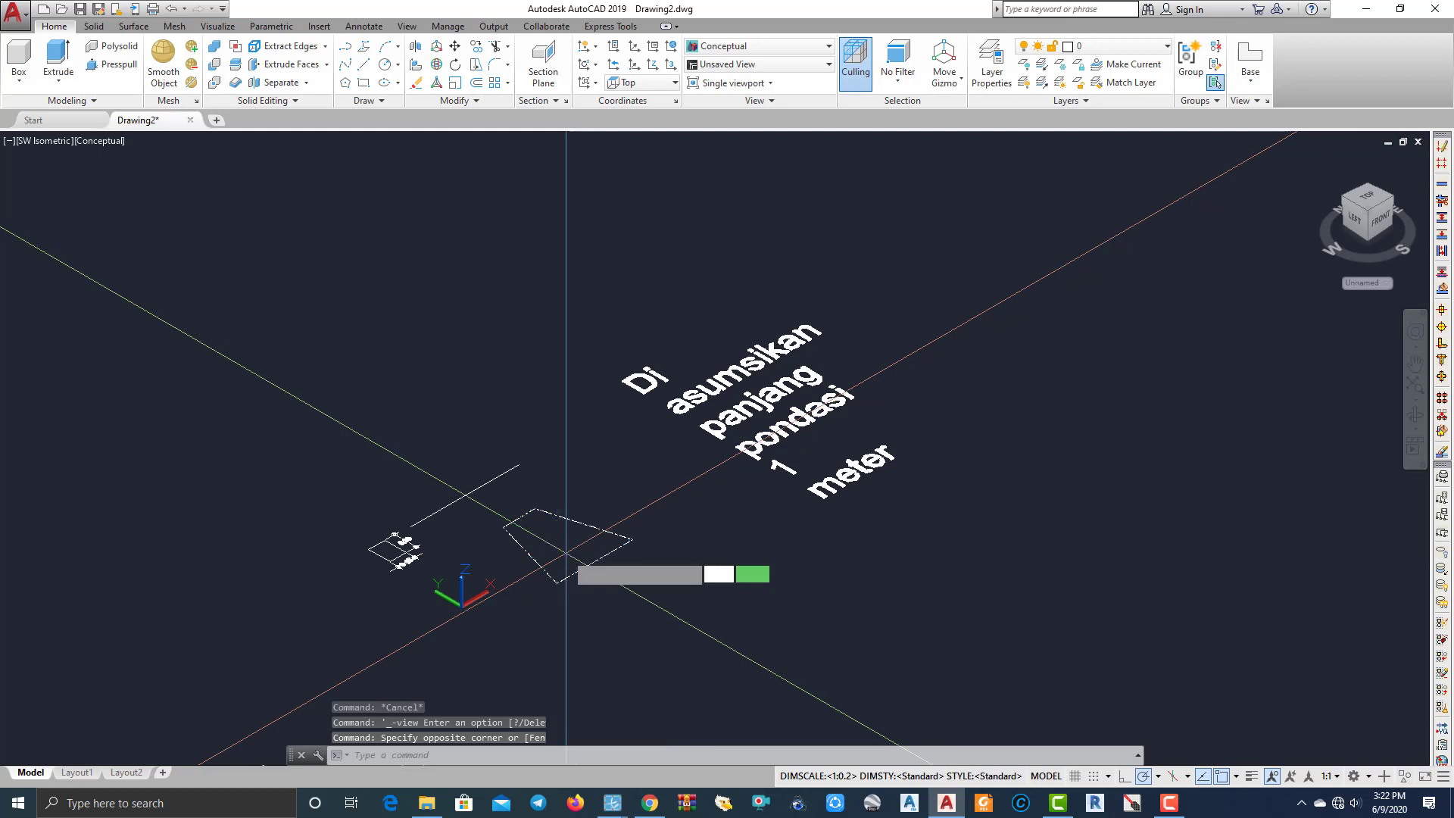
click(548, 554)
scroll(435, 516, down, 8)
scroll(659, 465, up, 6)
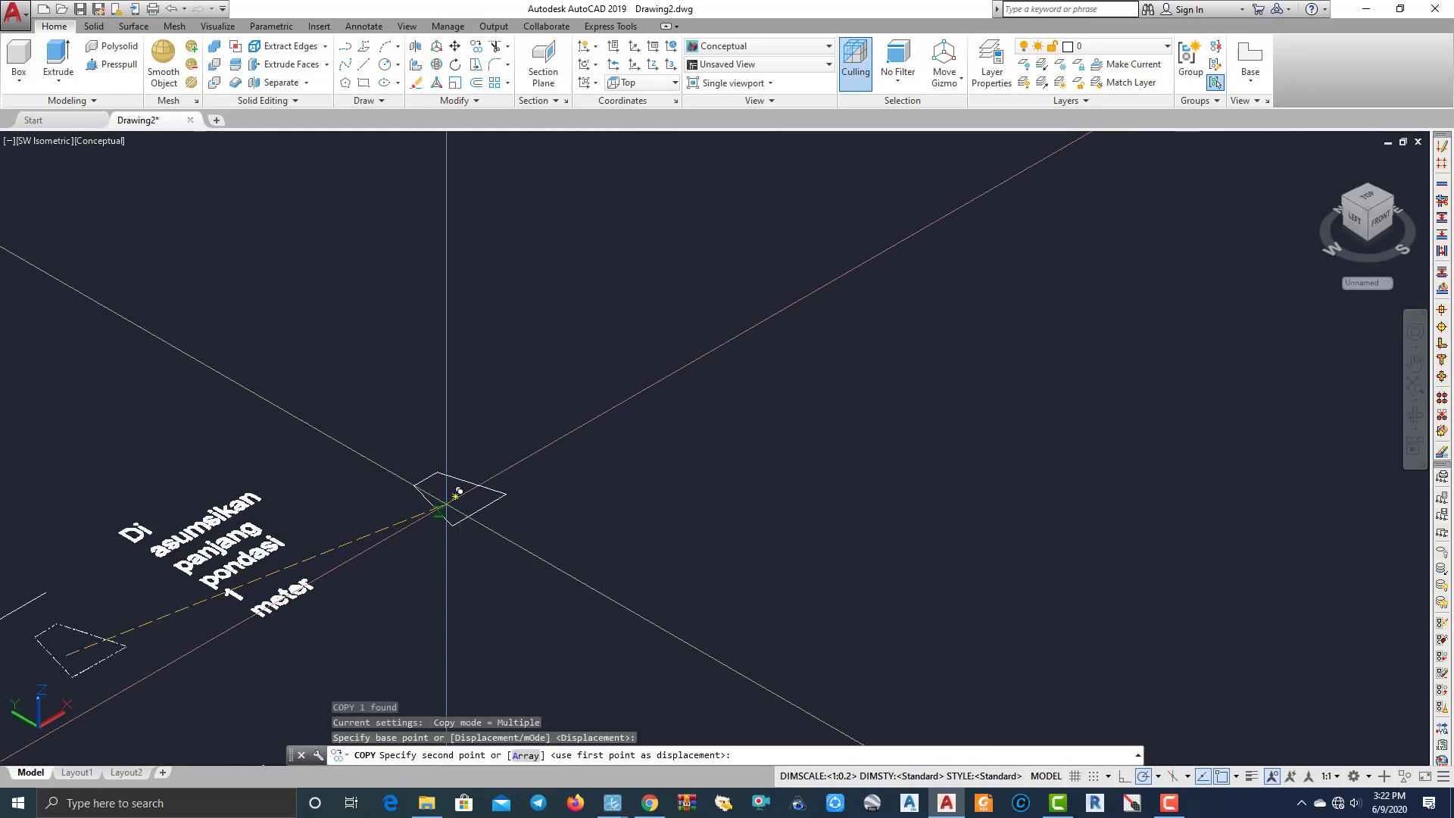
click(446, 506)
key(Escape)
Rotate the copied trapezoid about the X axis with 3DROTATE so it stands upright.
scroll(464, 516, up, 6)
click(491, 542)
click(443, 486)
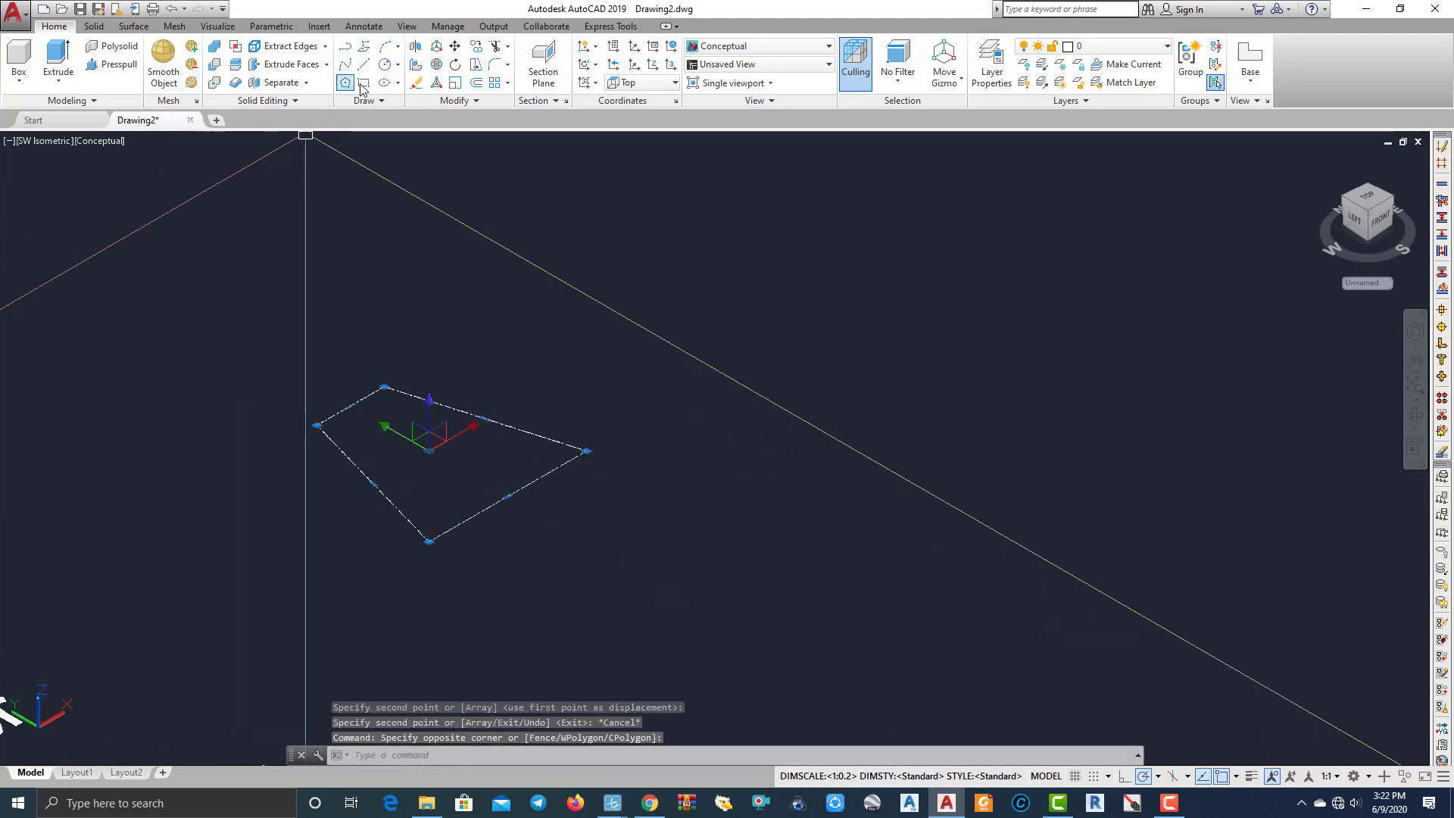
click(437, 67)
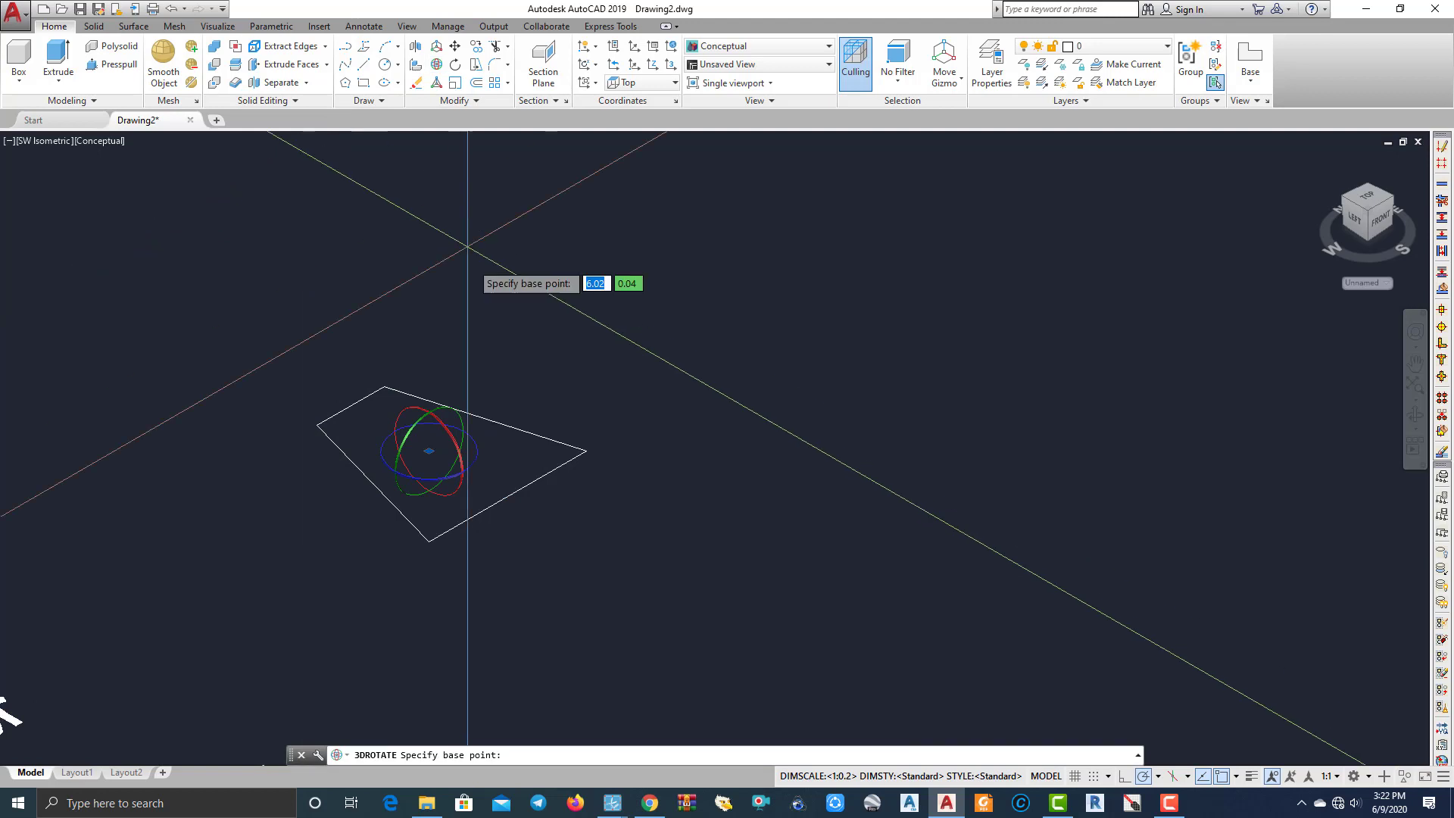
click(462, 454)
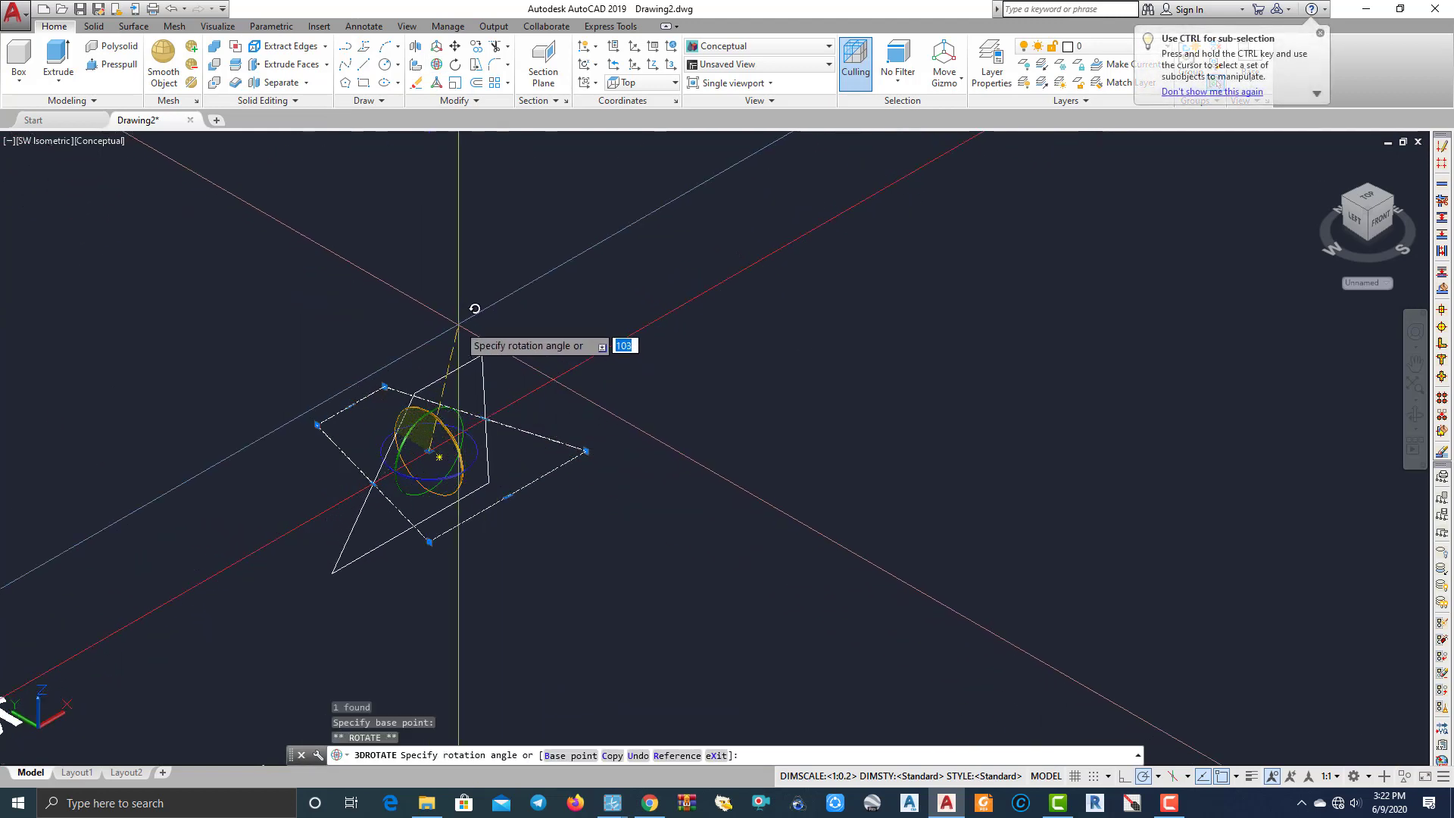
key(Escape)
key(Escape)
scroll(773, 441, down, 3)
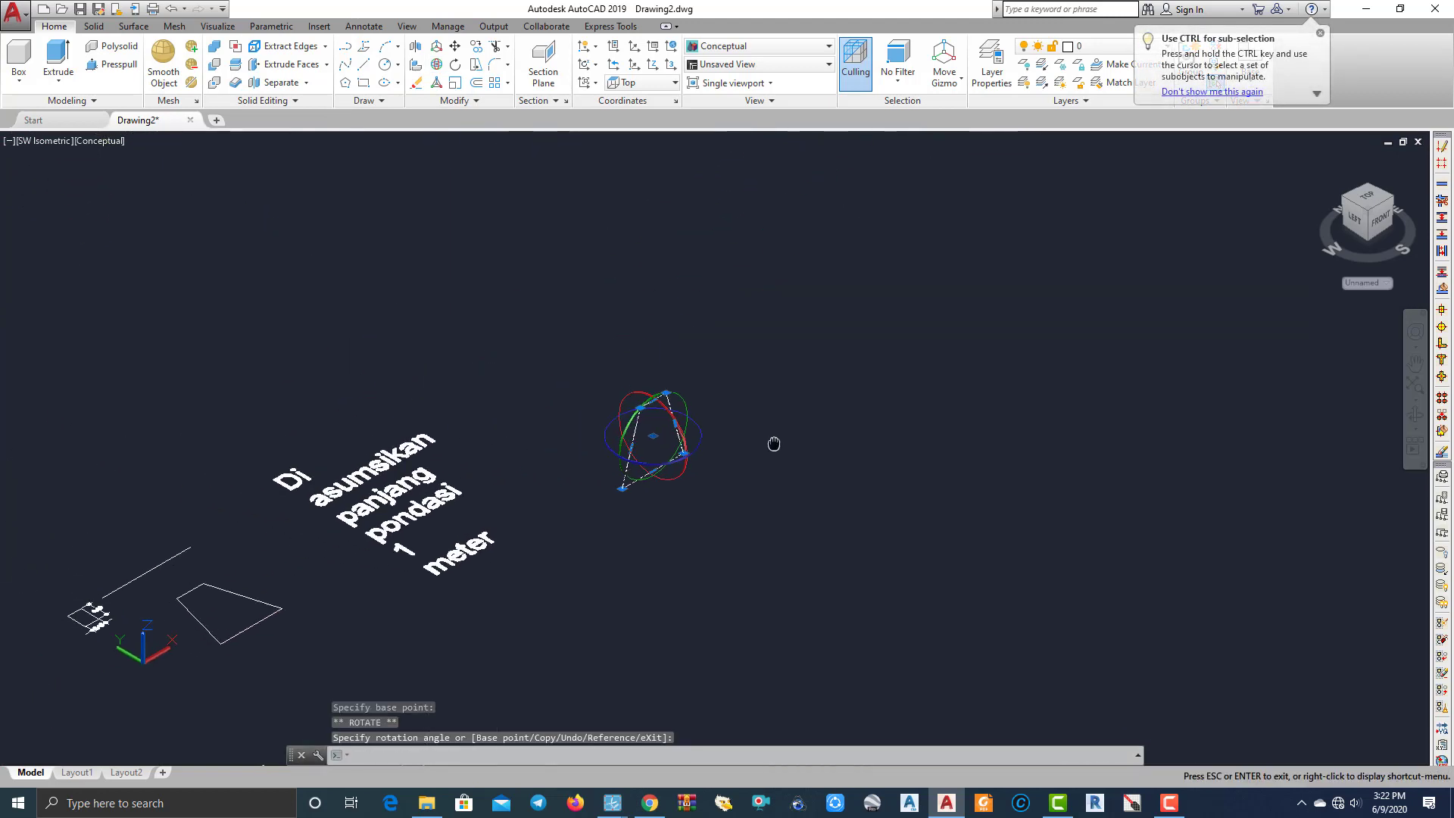
Extrude the upright trapezoid into a solid with a height of 1.
scroll(667, 457, up, 5)
click(746, 429)
click(571, 394)
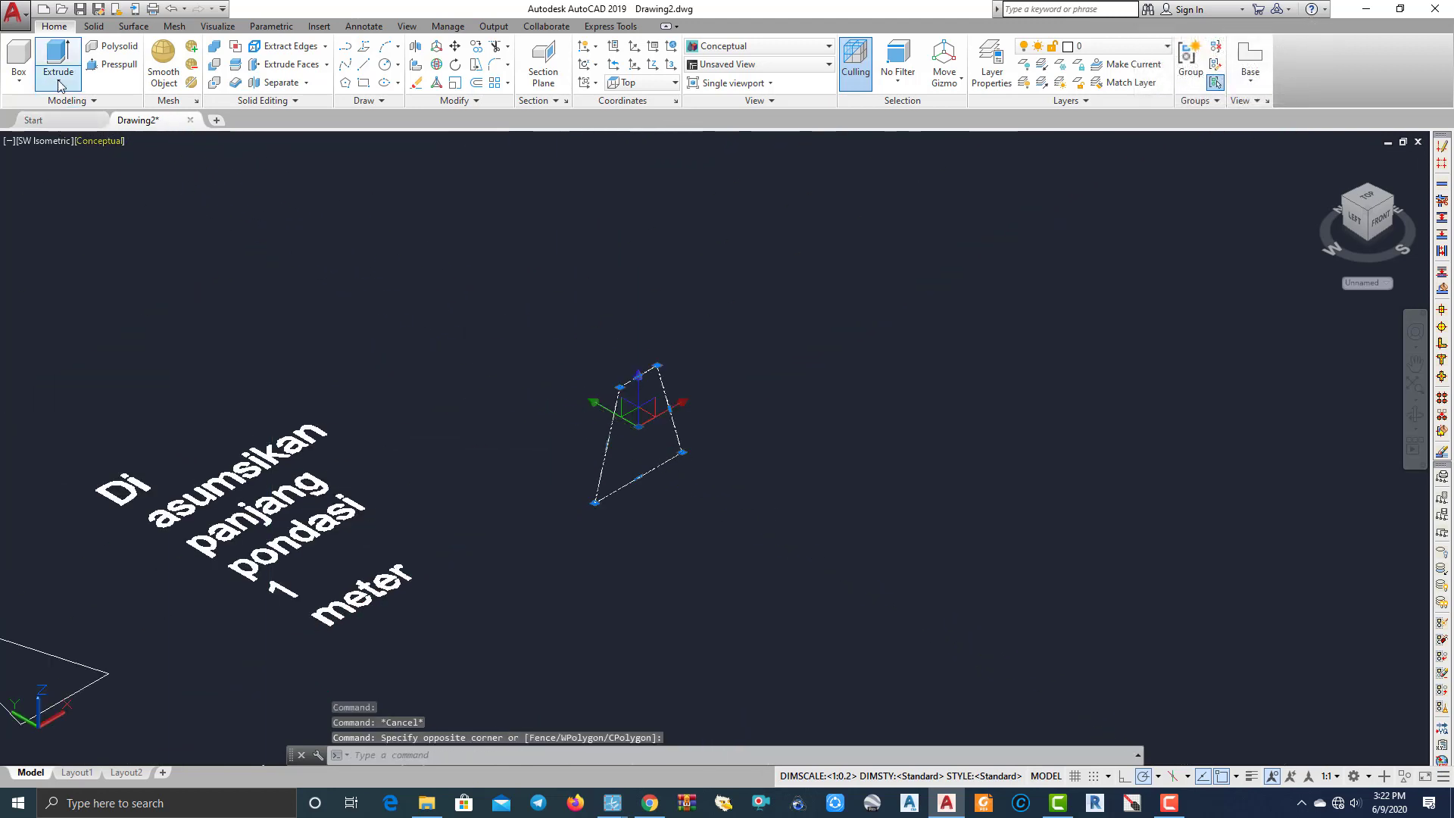
click(58, 80)
click(71, 112)
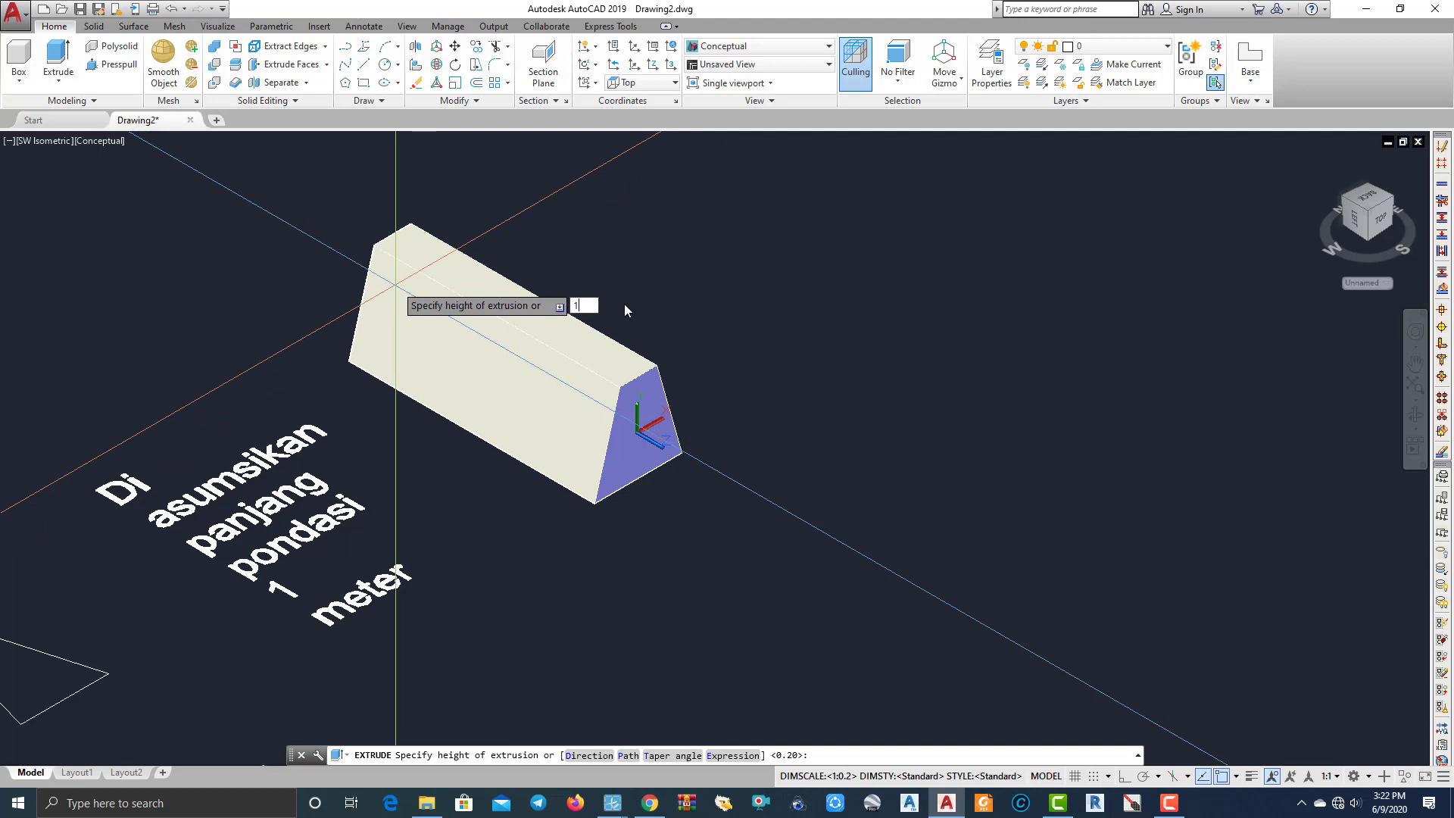
text(1)
key(Return)
scroll(621, 310, down, 2)
scroll(455, 325, up, 5)
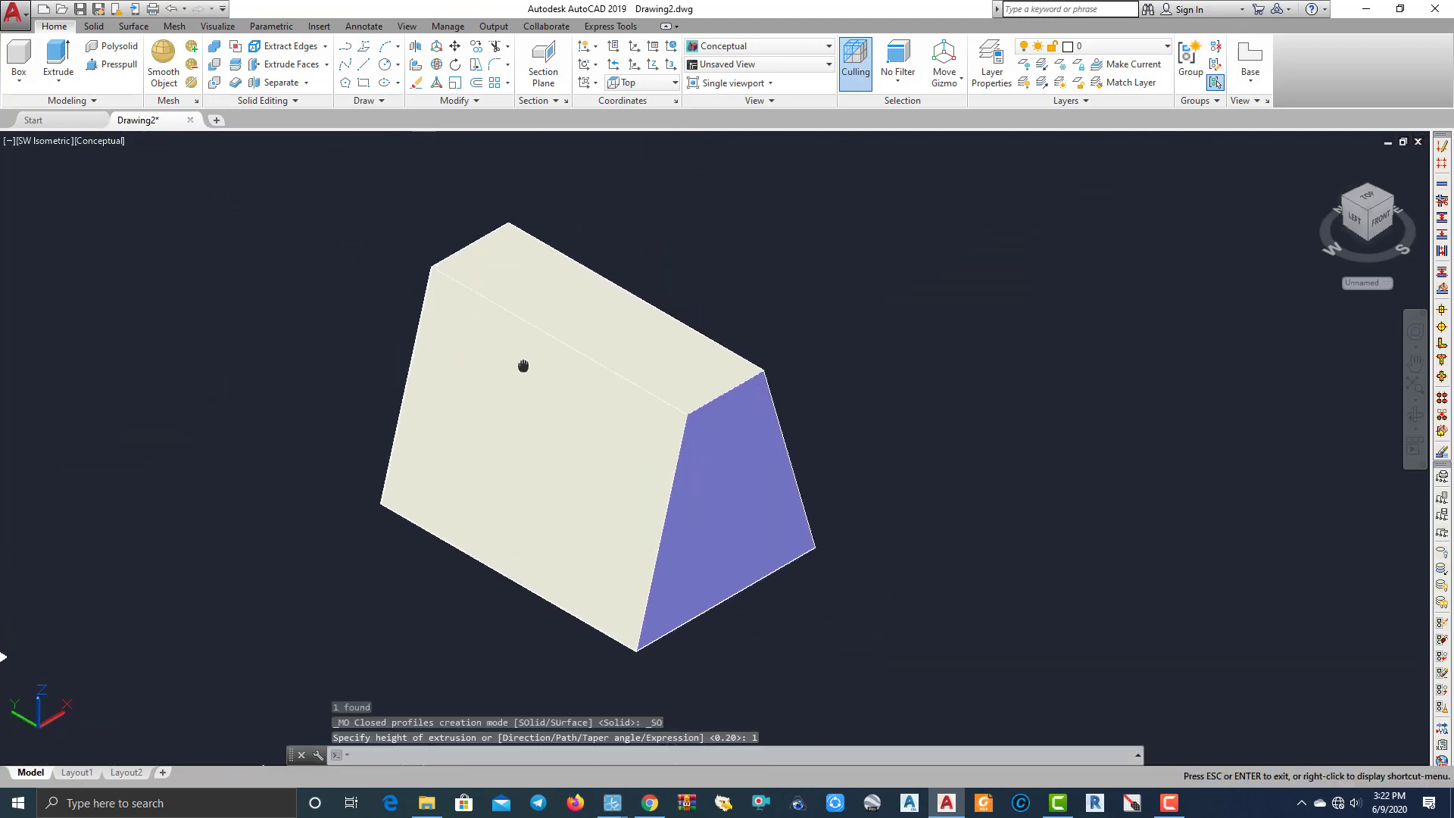
Run MASSPROP on the extruded foundation solid to check its volume, without writing the analysis to a file.
click(524, 356)
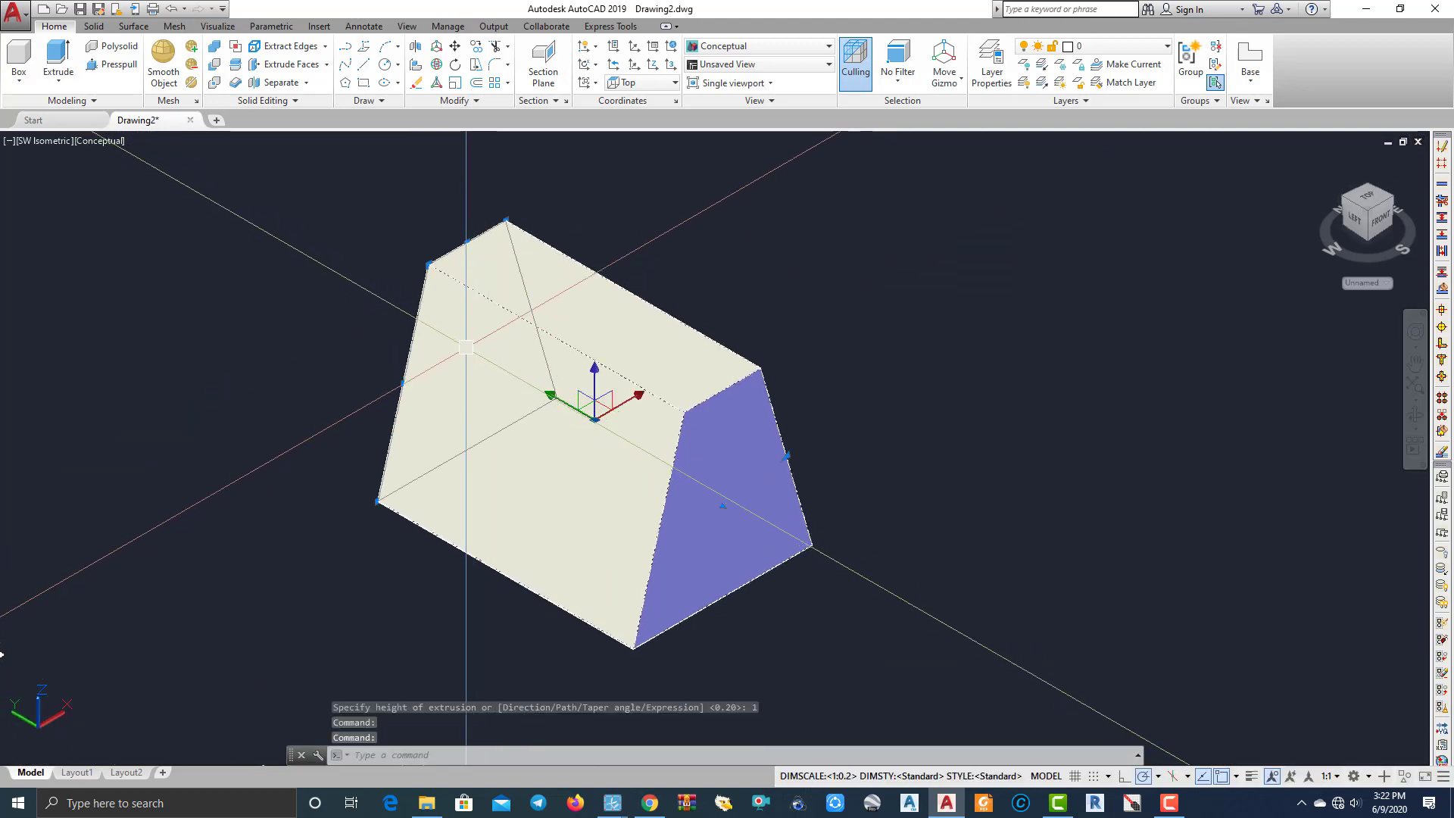
text(ma)
key(Return)
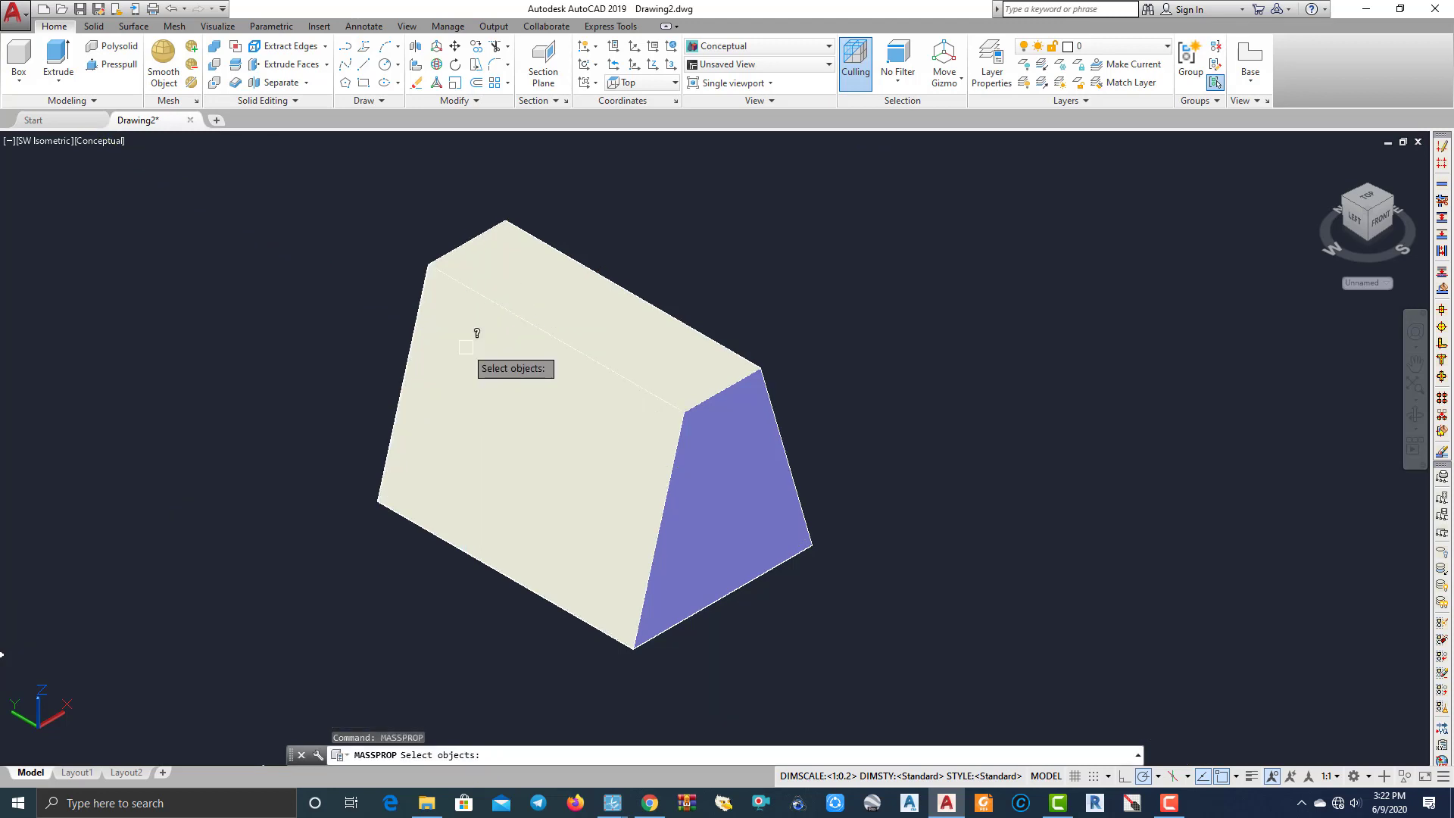
click(496, 314)
key(Return)
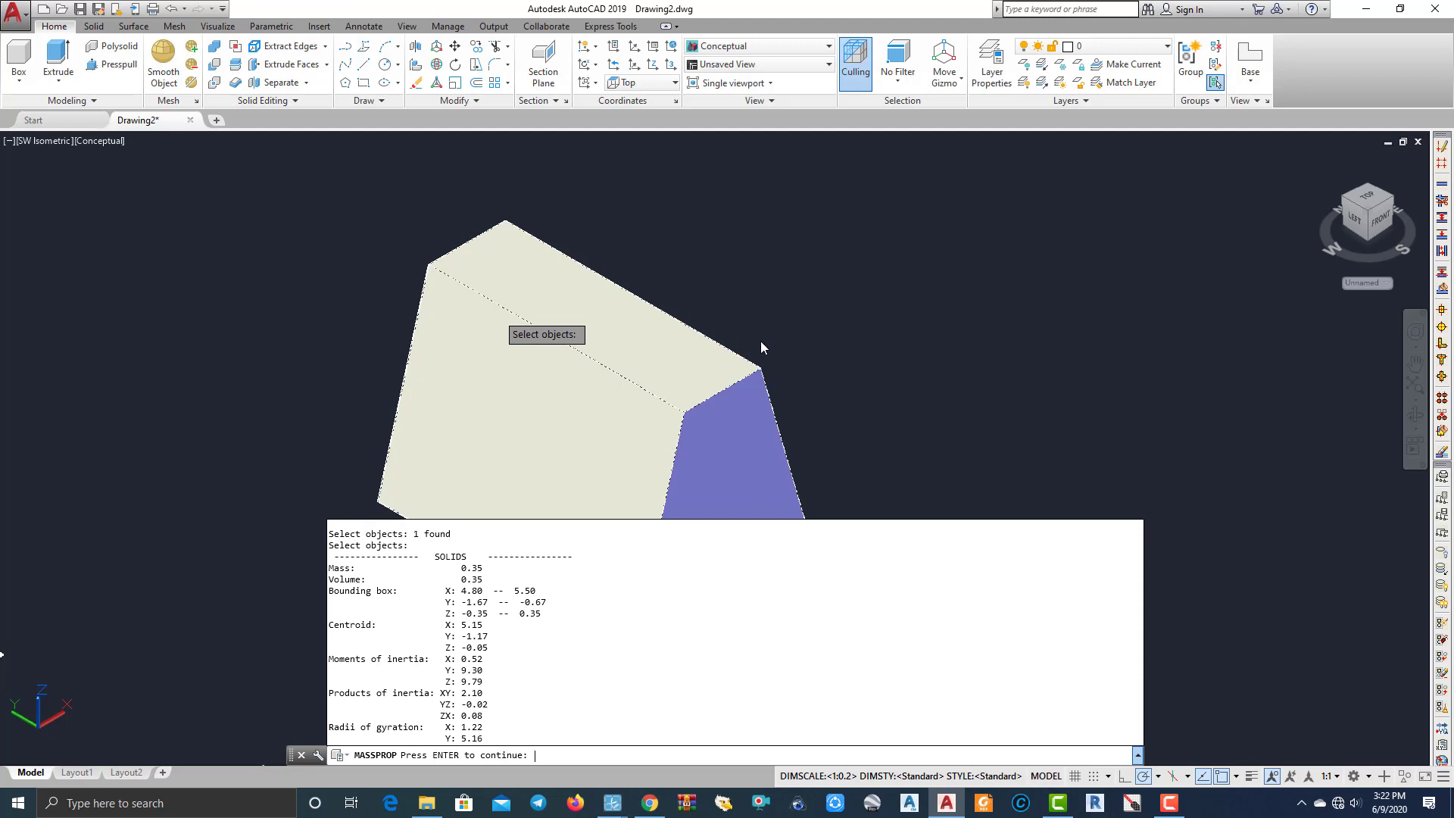
key(Return)
key(Escape)
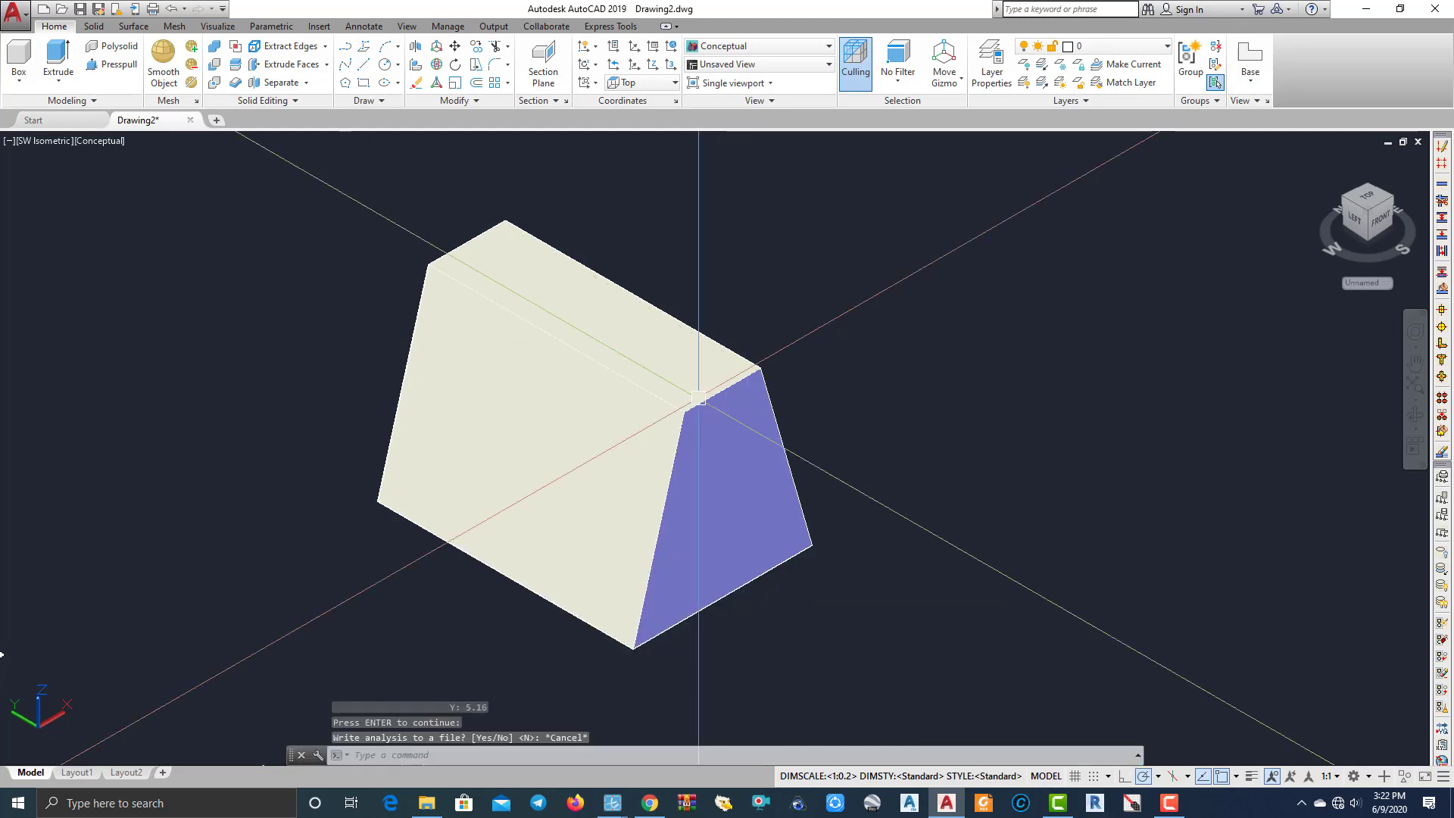
Measure the foundation solid's volume with MEASUREGEOM using the Volume and Object options, and exit the command.
click(689, 391)
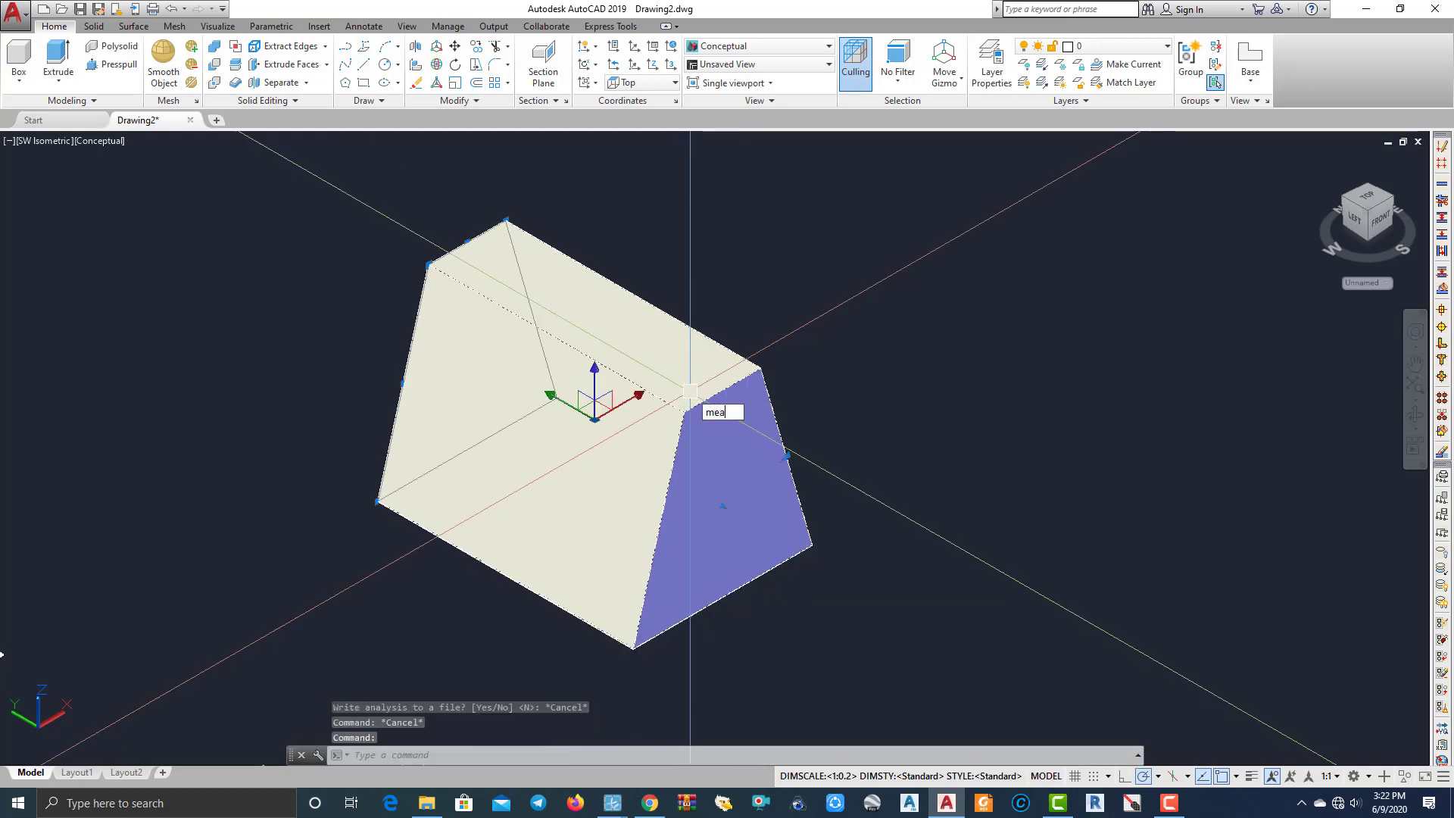
key(Return)
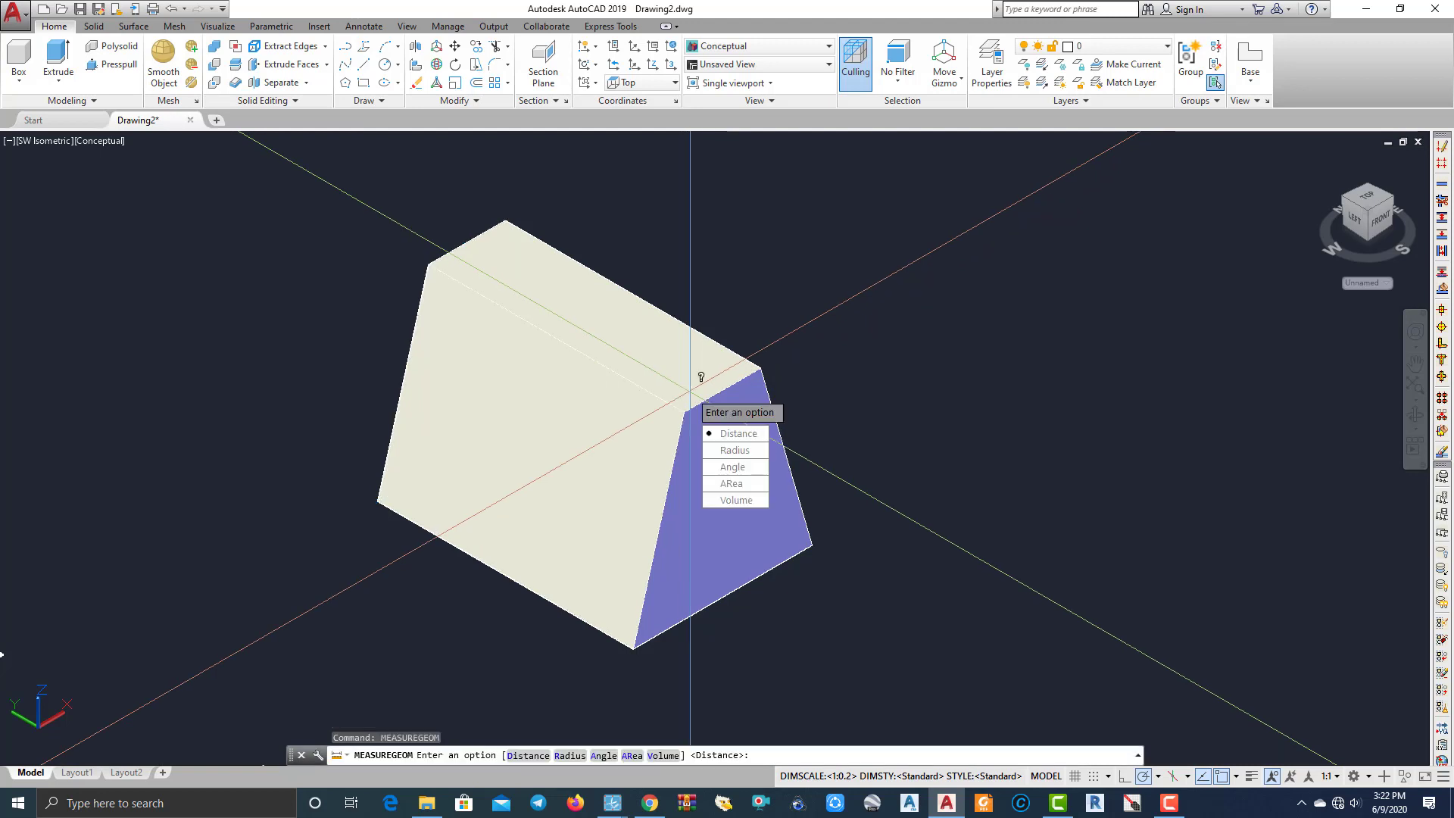
click(735, 501)
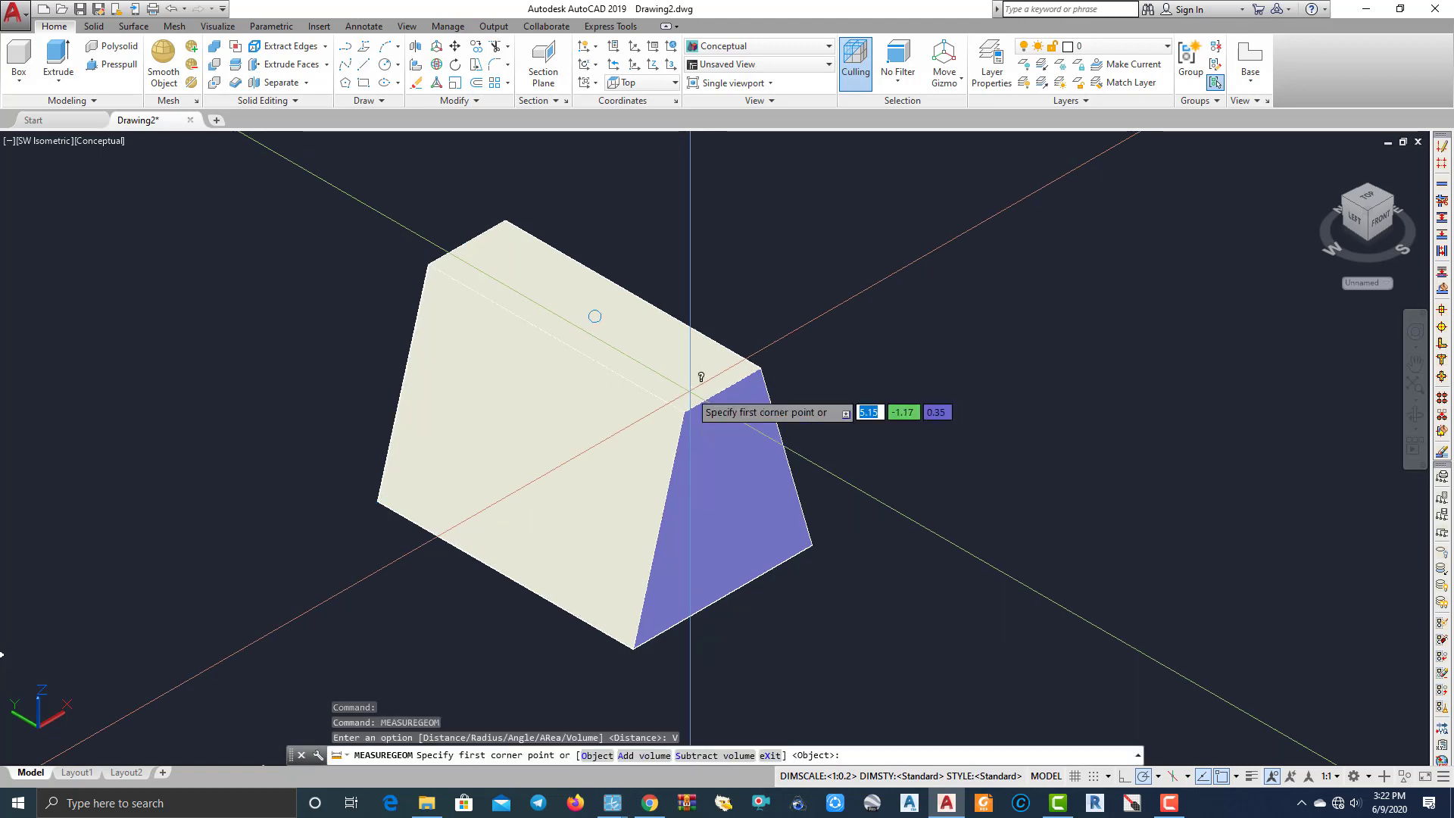
click(596, 755)
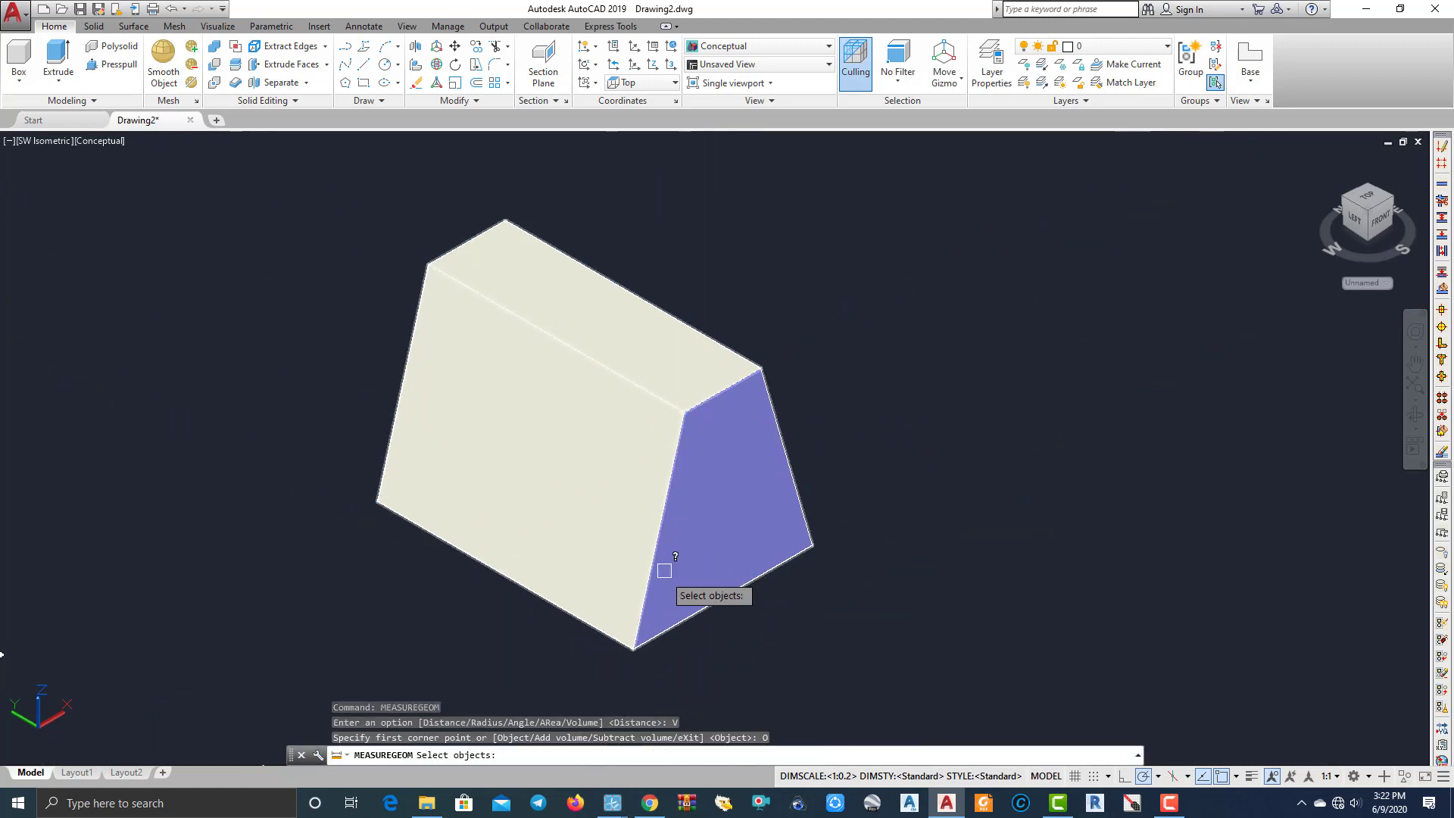
click(664, 526)
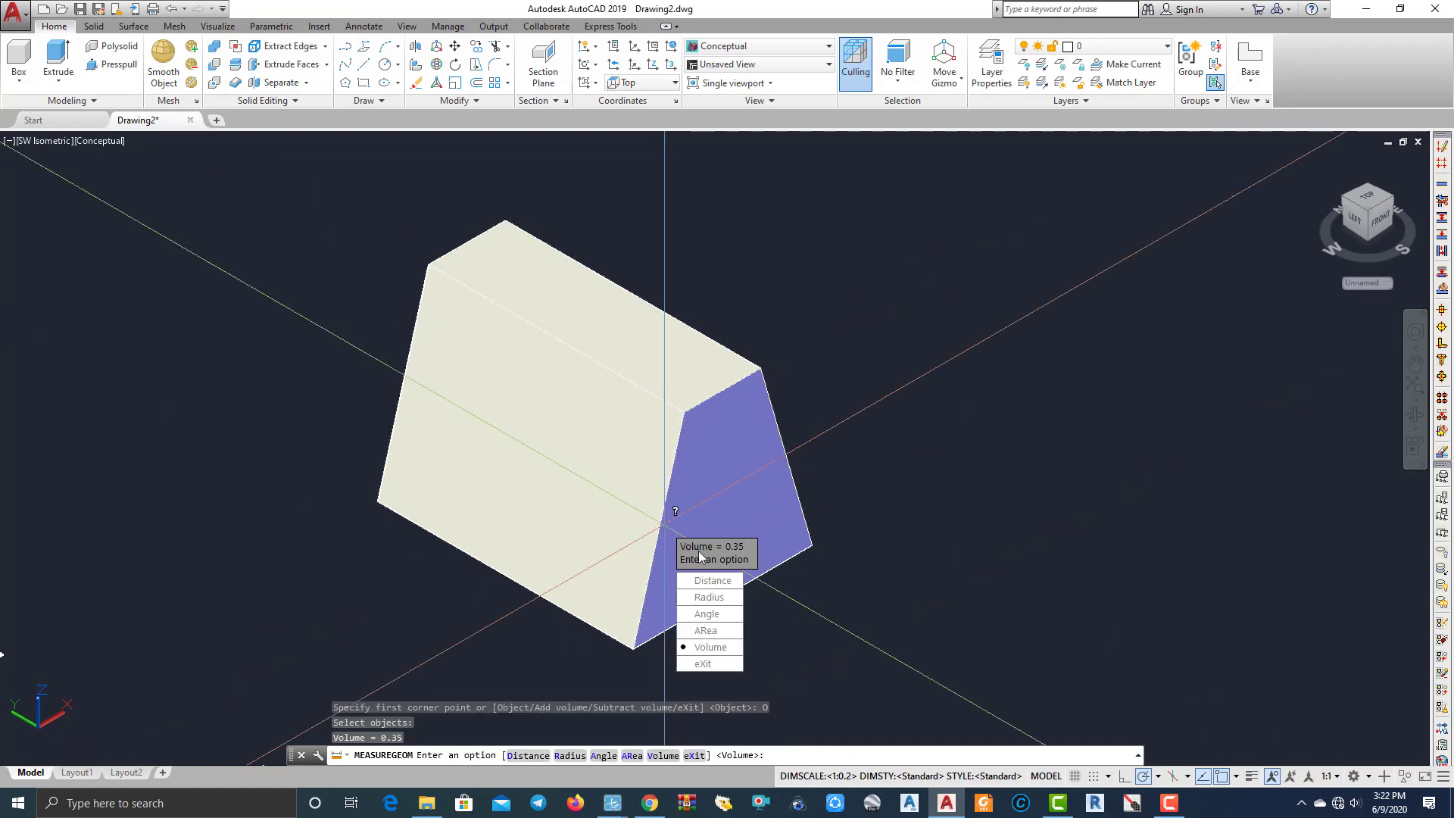
scroll(905, 406, down, 5)
key(Escape)
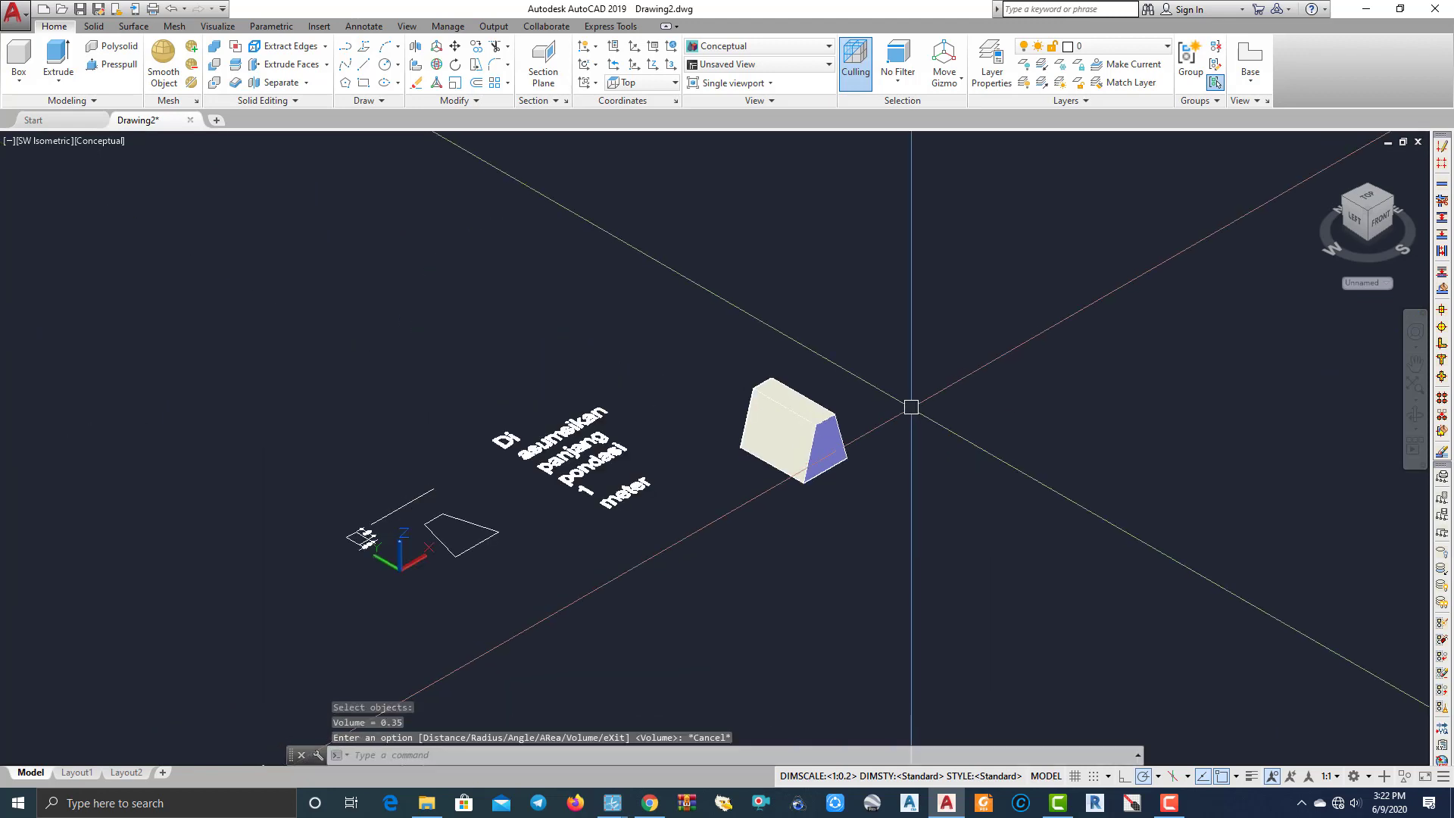
click(908, 406)
scroll(829, 431, up, 9)
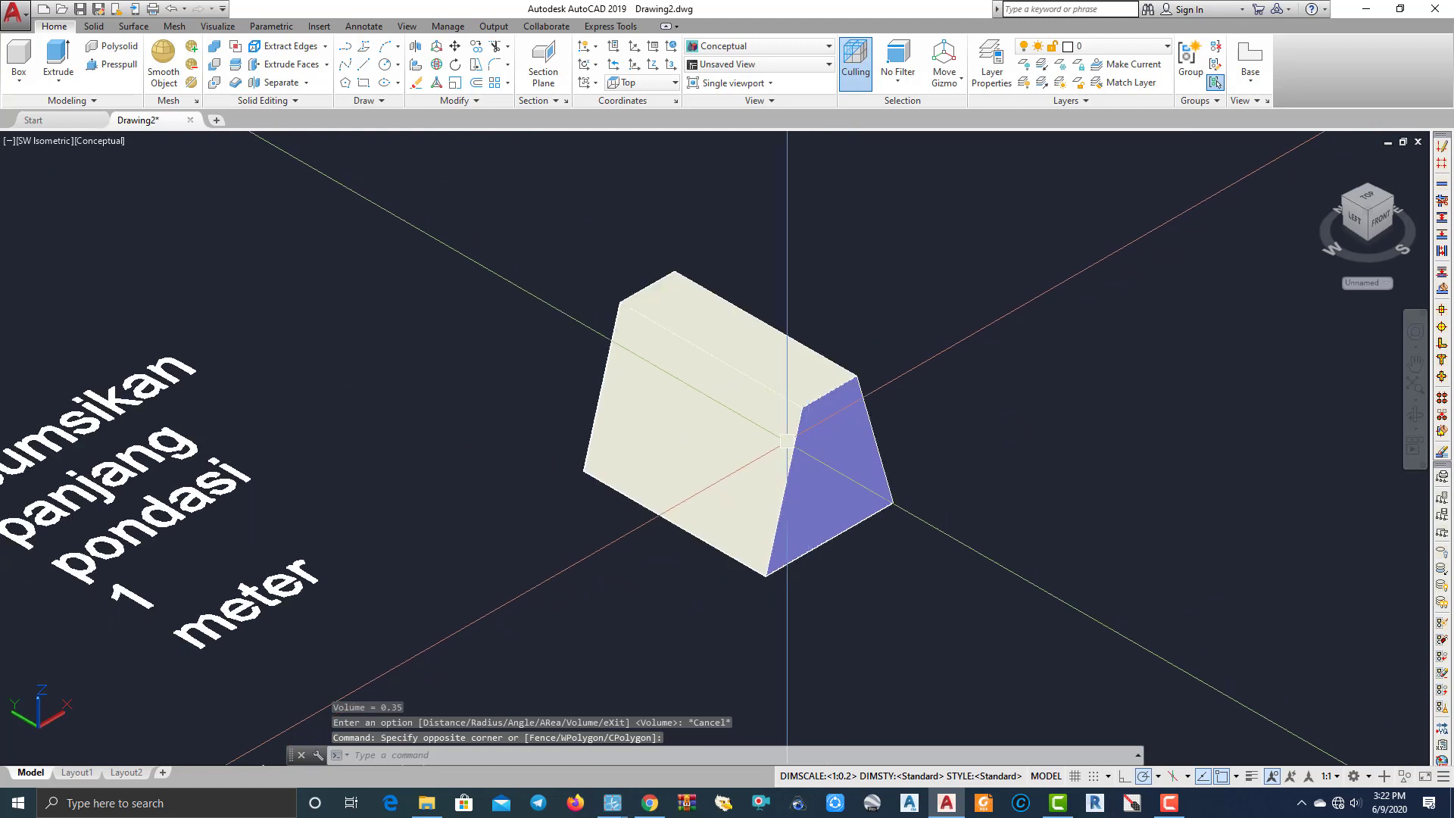
middle_drag(765, 441, 531, 411)
scroll(856, 429, down, 4)
scroll(639, 397, up, 2)
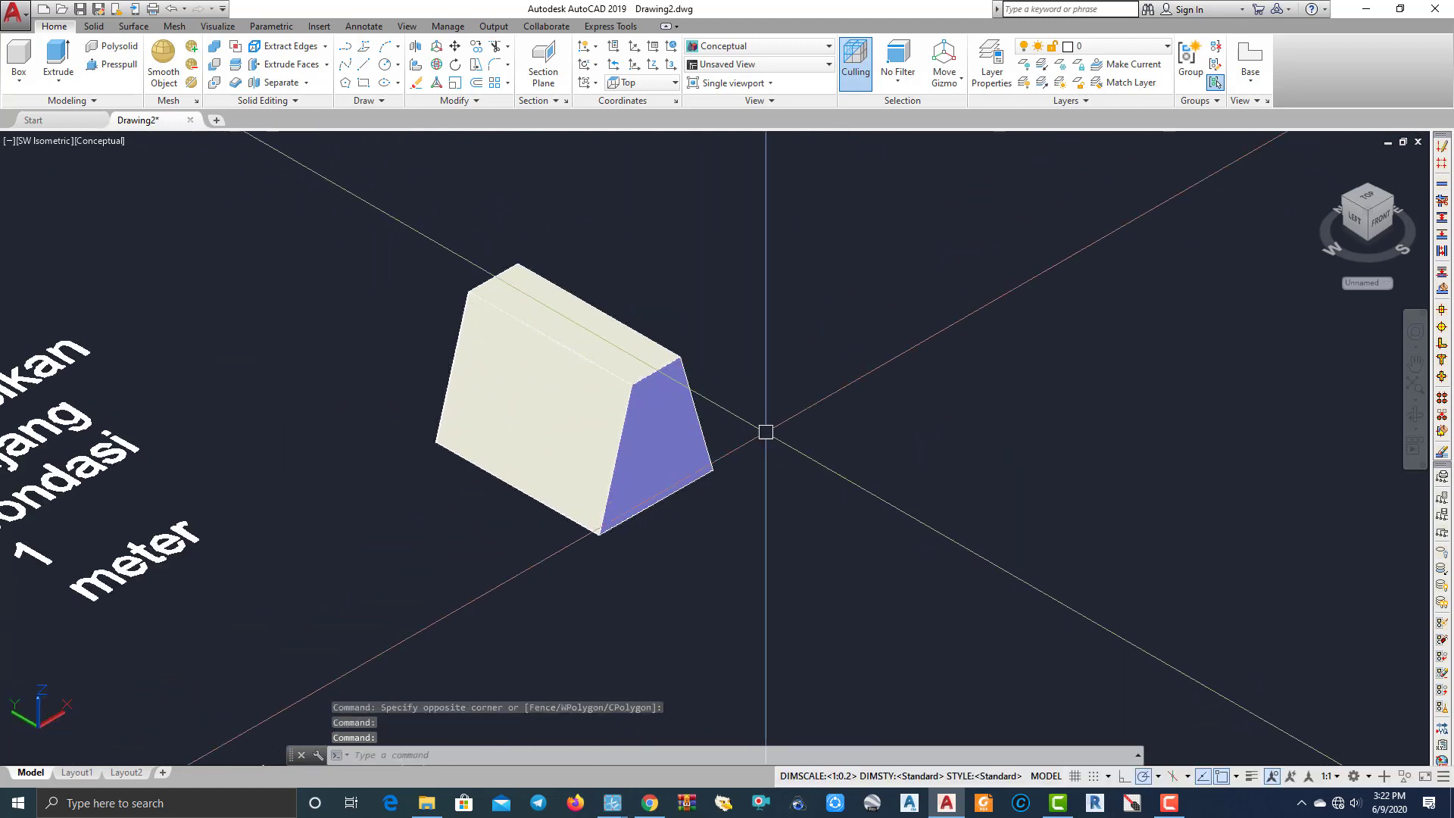
middle_drag(767, 430, 740, 510)
scroll(664, 448, up, 3)
middle_drag(664, 448, 805, 473)
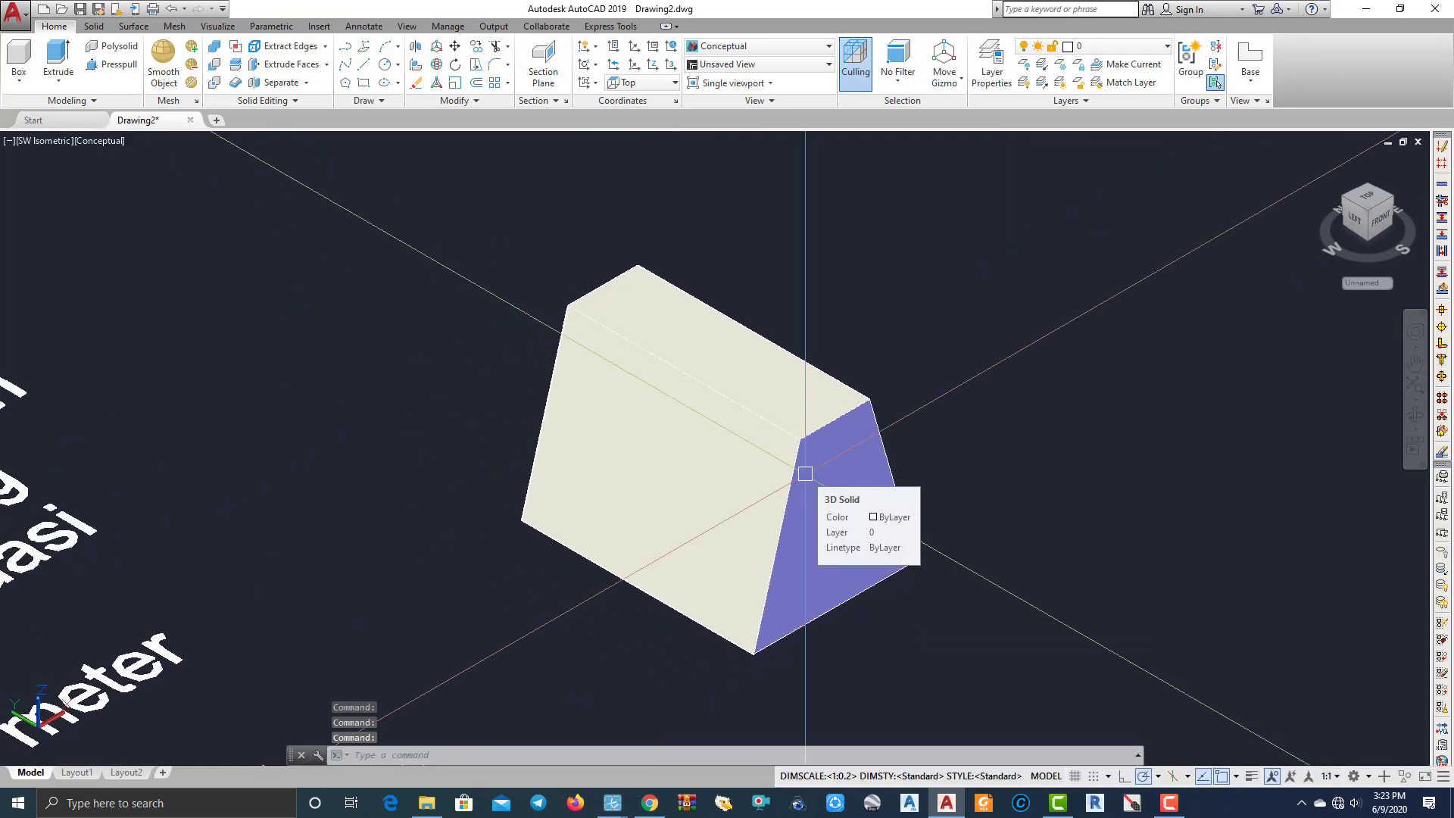